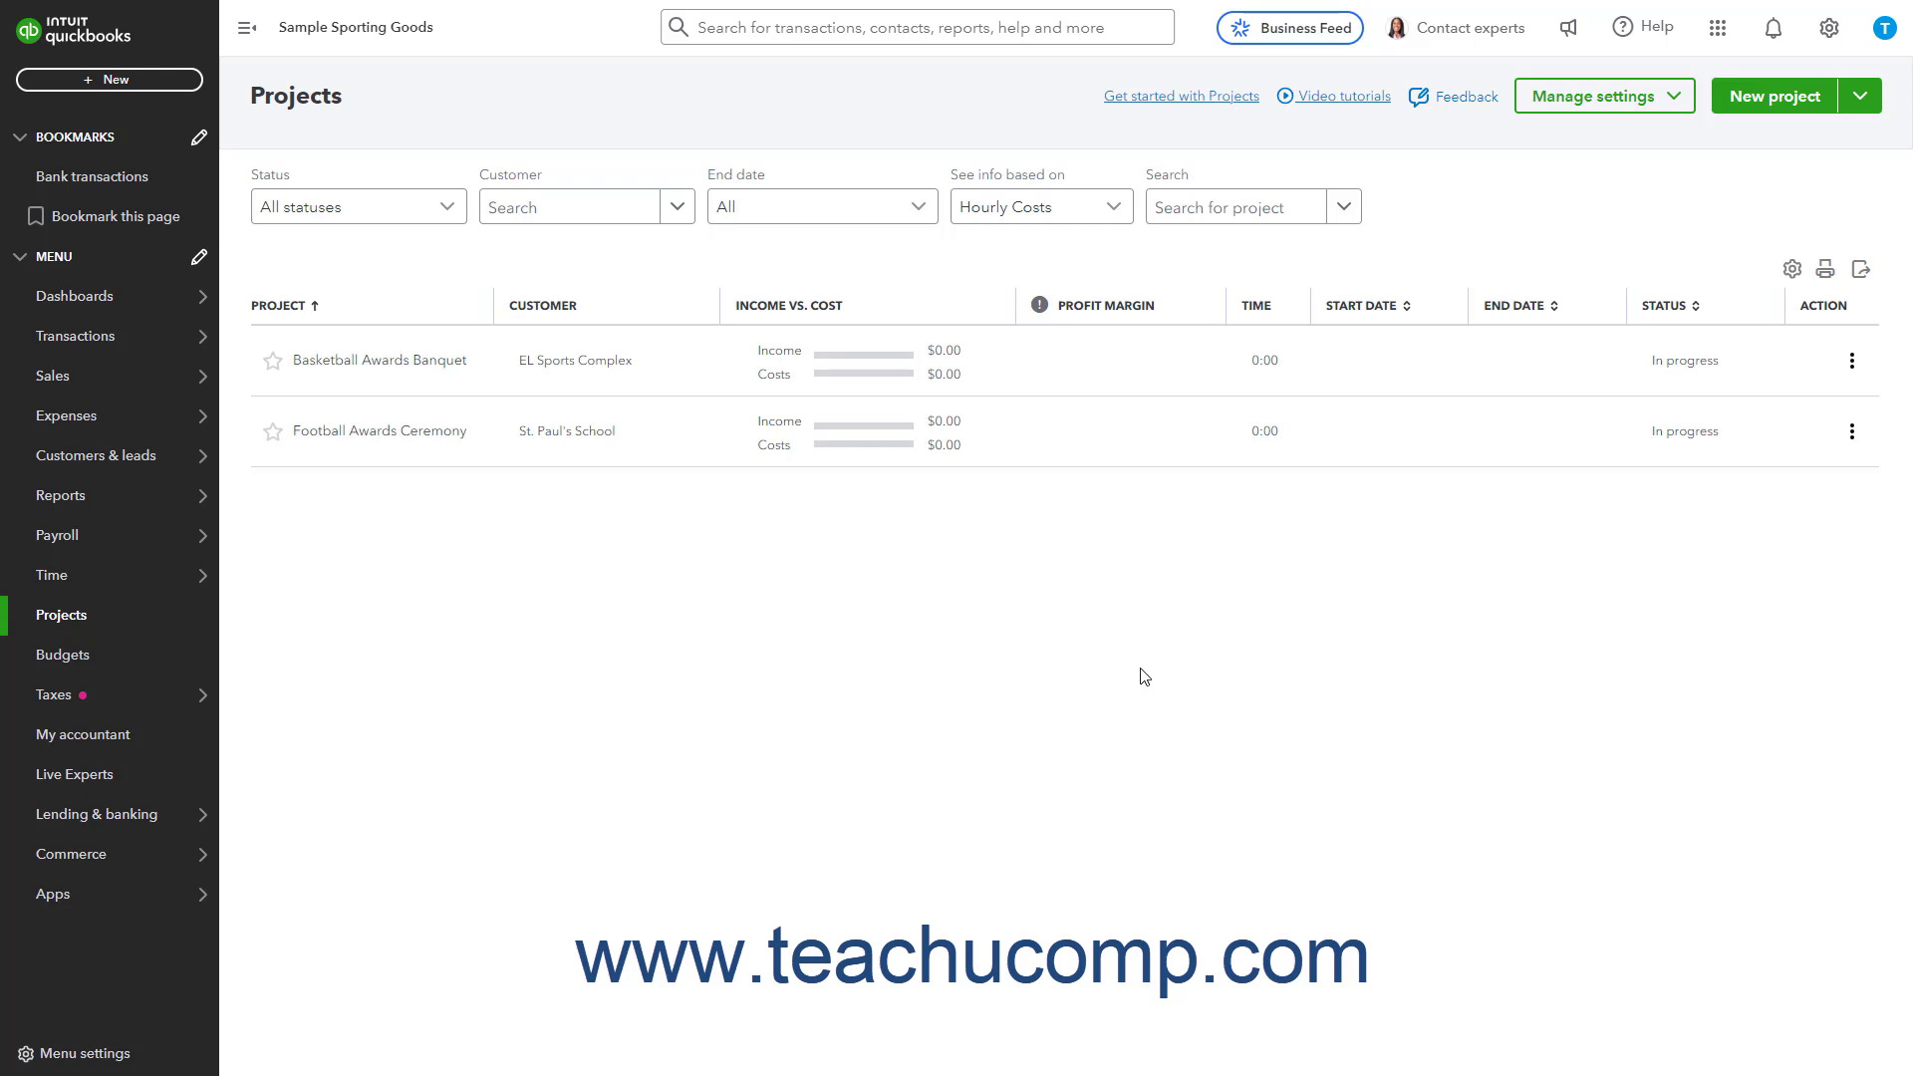
pyautogui.click(174, 91)
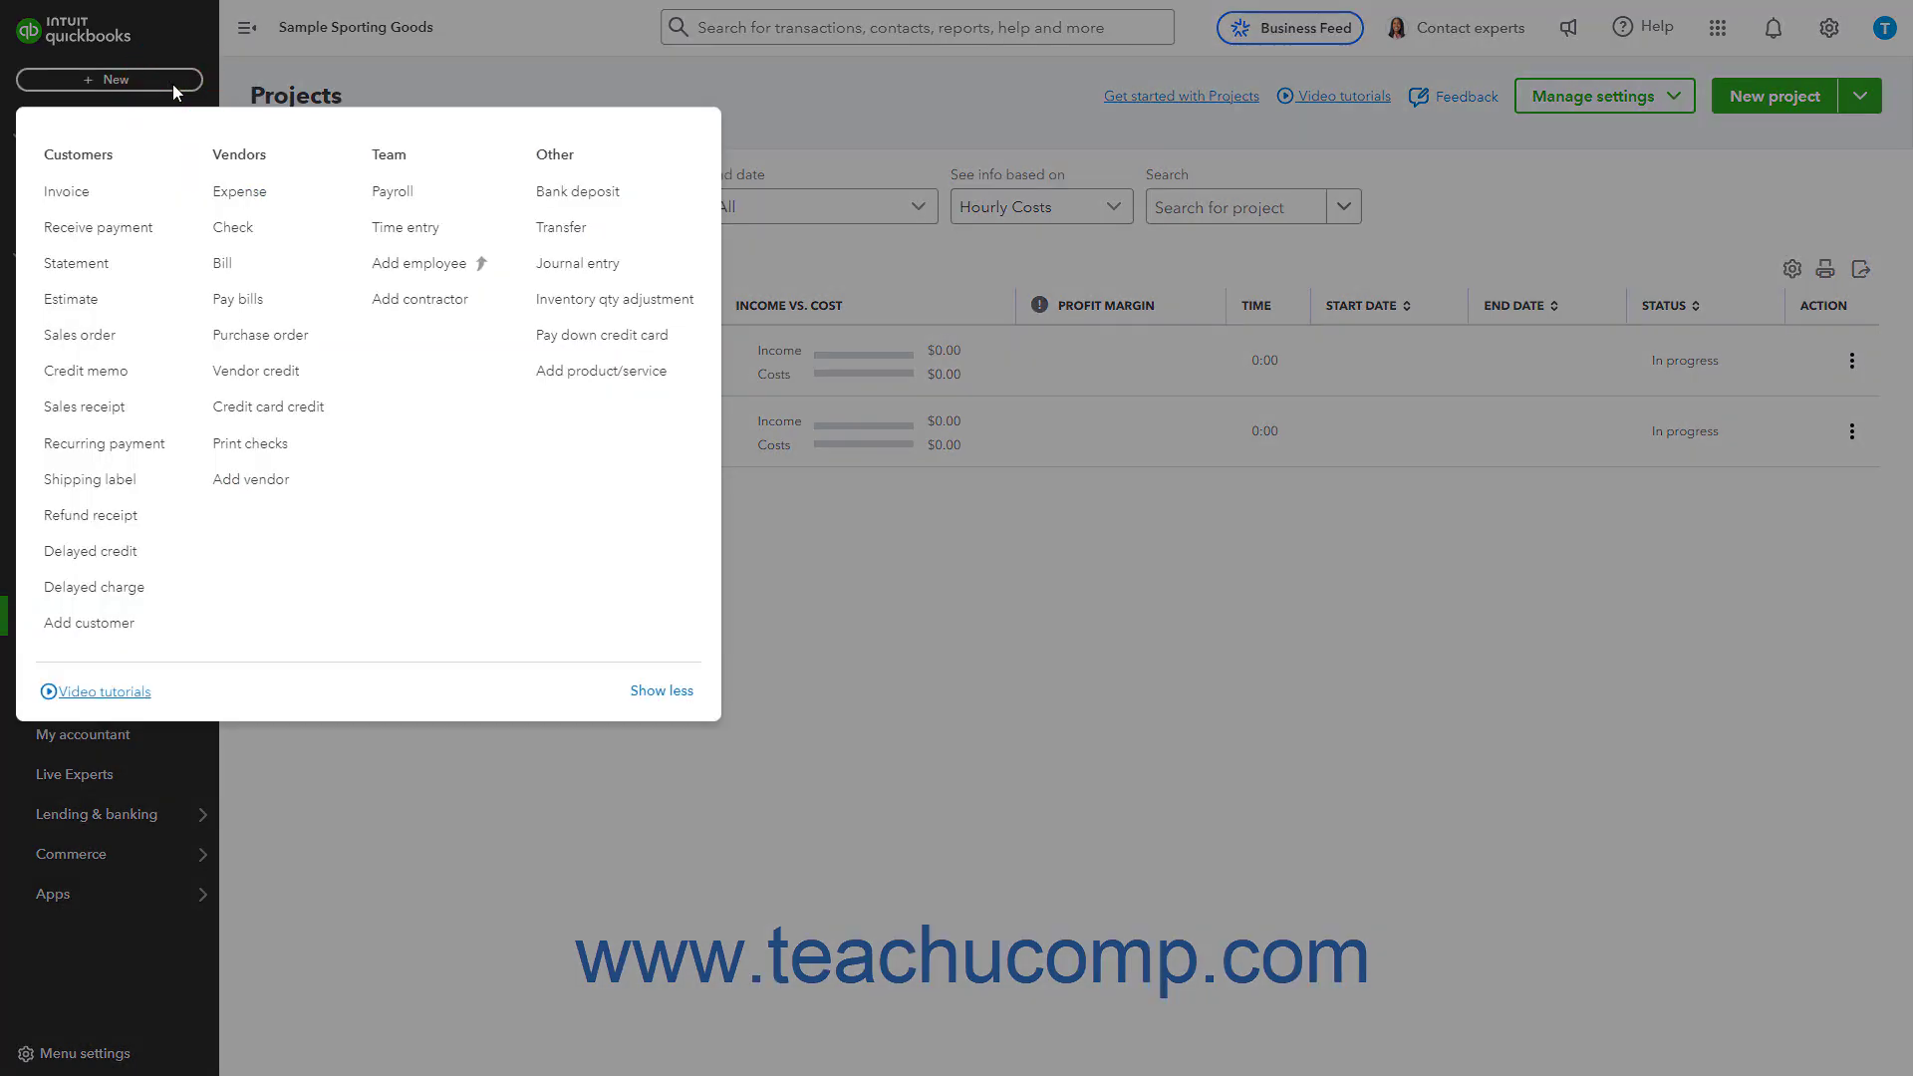
pyautogui.click(101, 299)
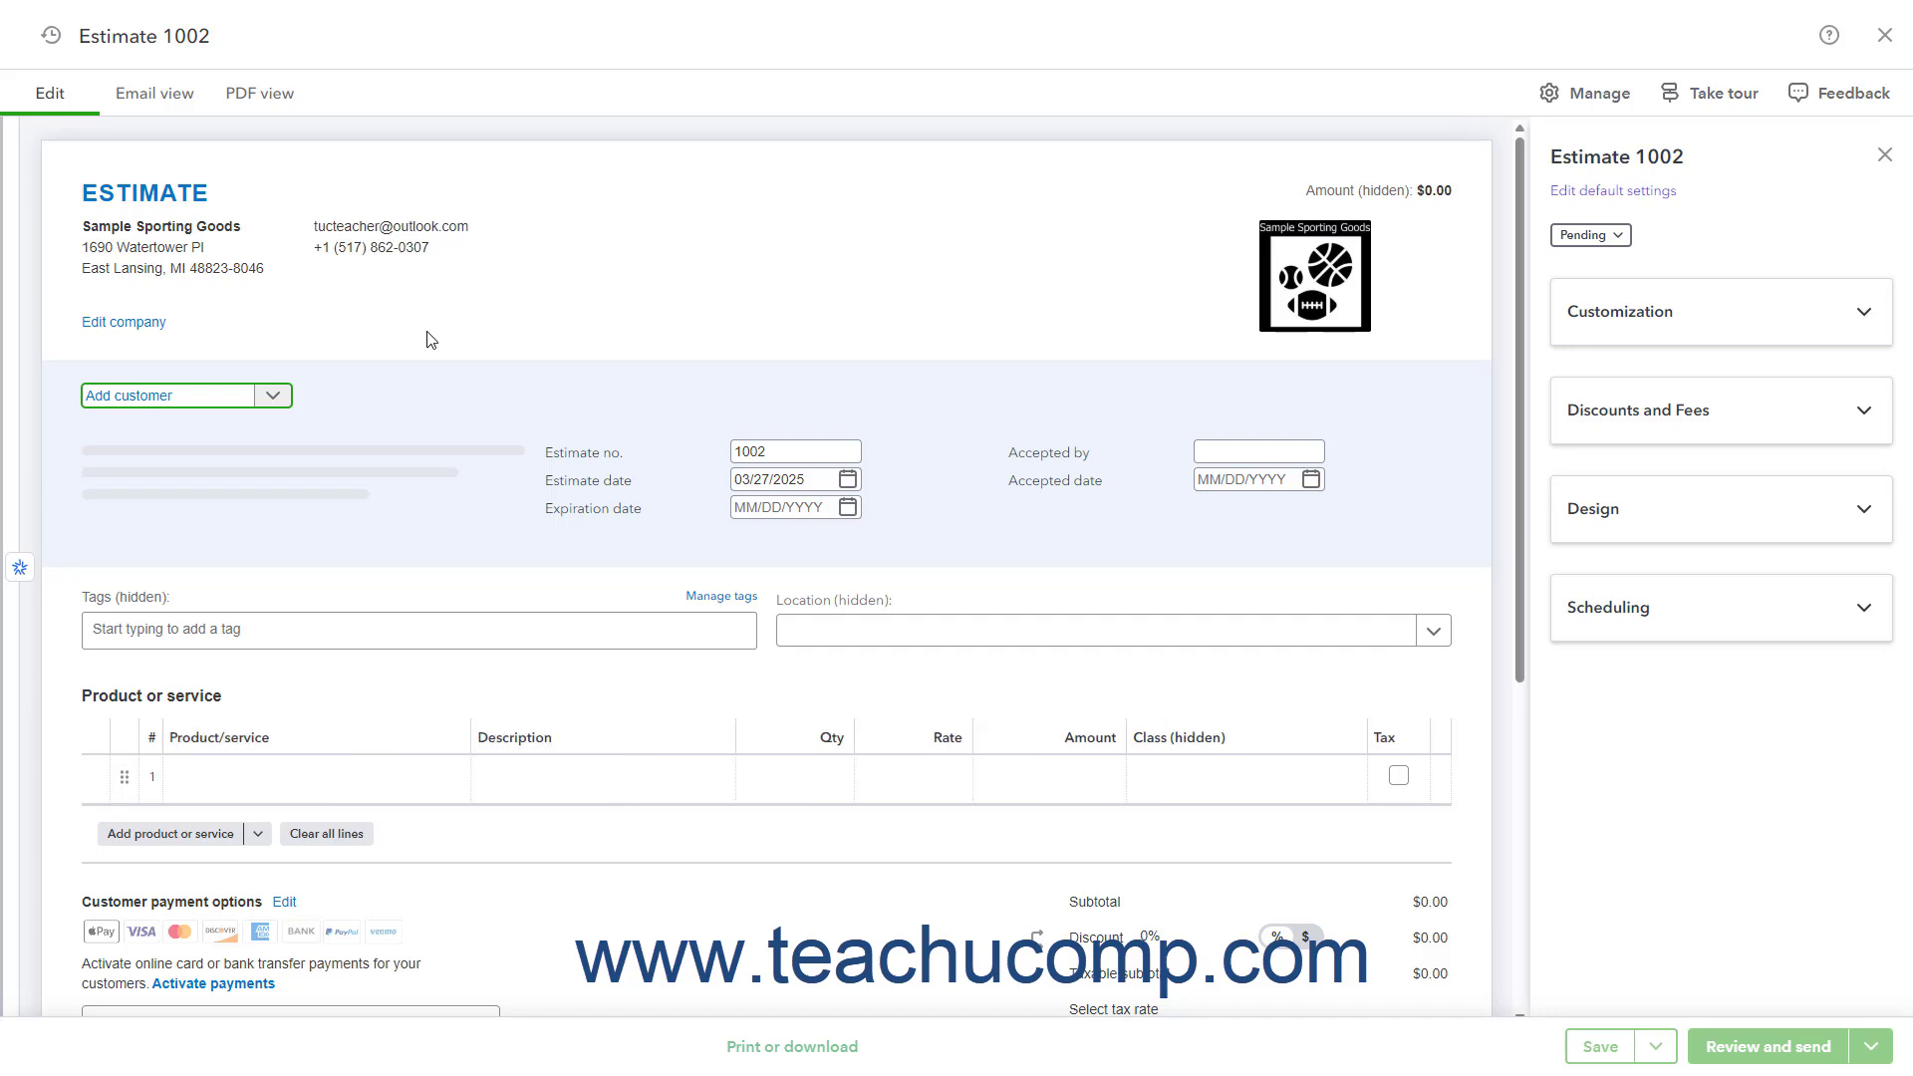
pyautogui.click(1879, 42)
pyautogui.moveTo(194, 388)
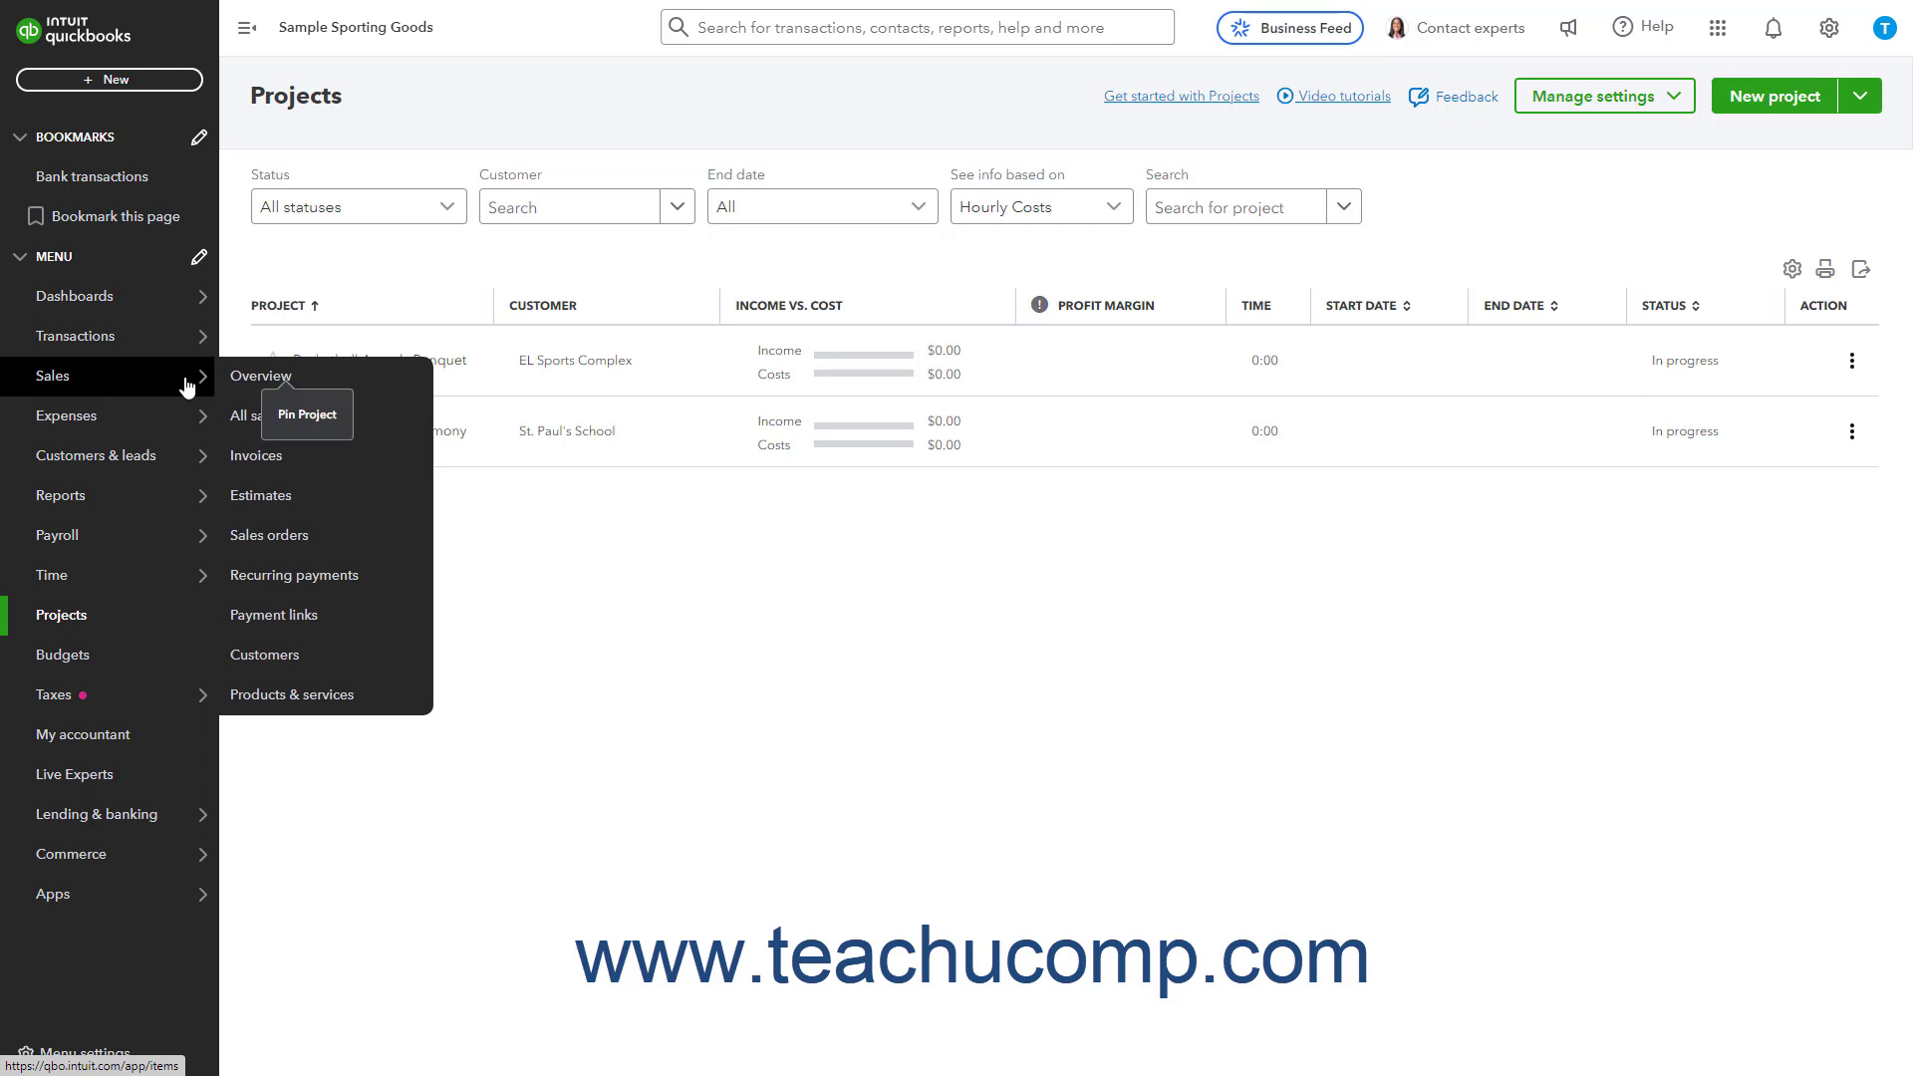
pyautogui.click(262, 496)
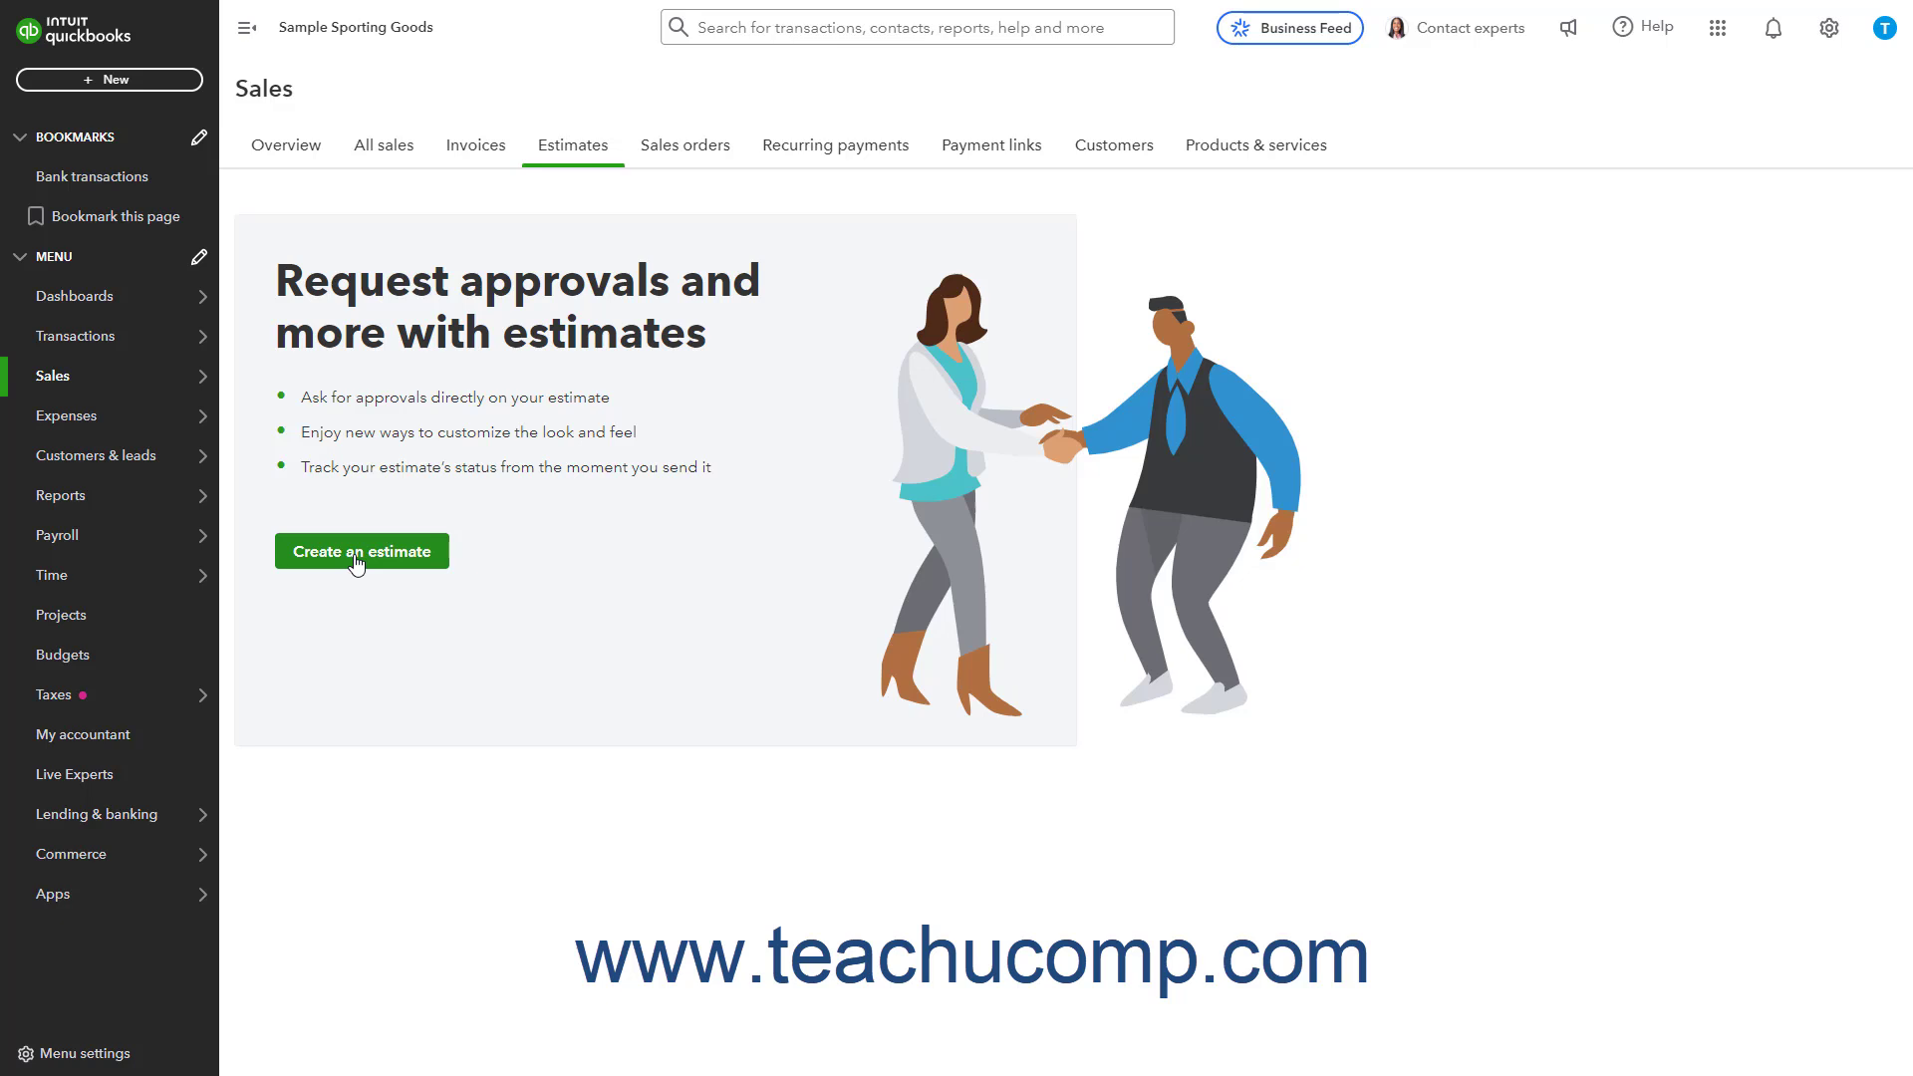
pyautogui.click(356, 554)
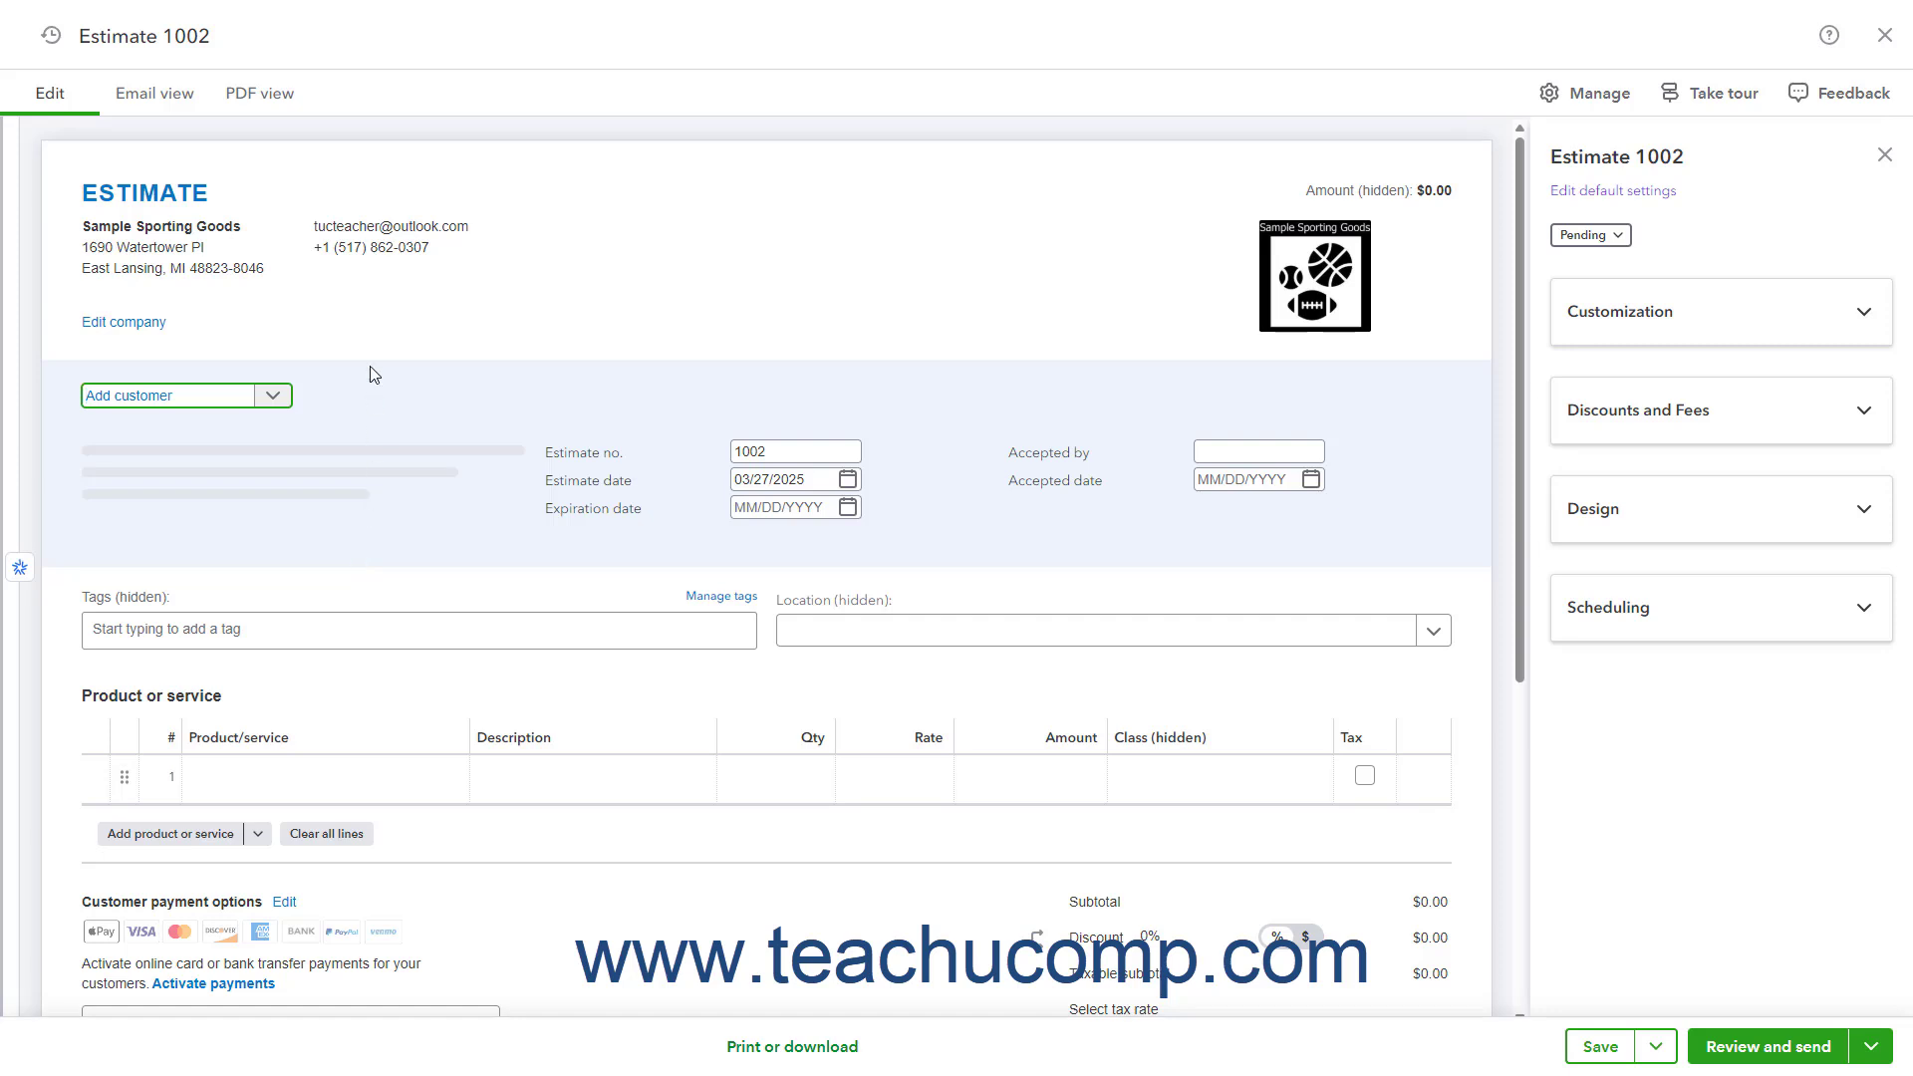
pyautogui.click(272, 398)
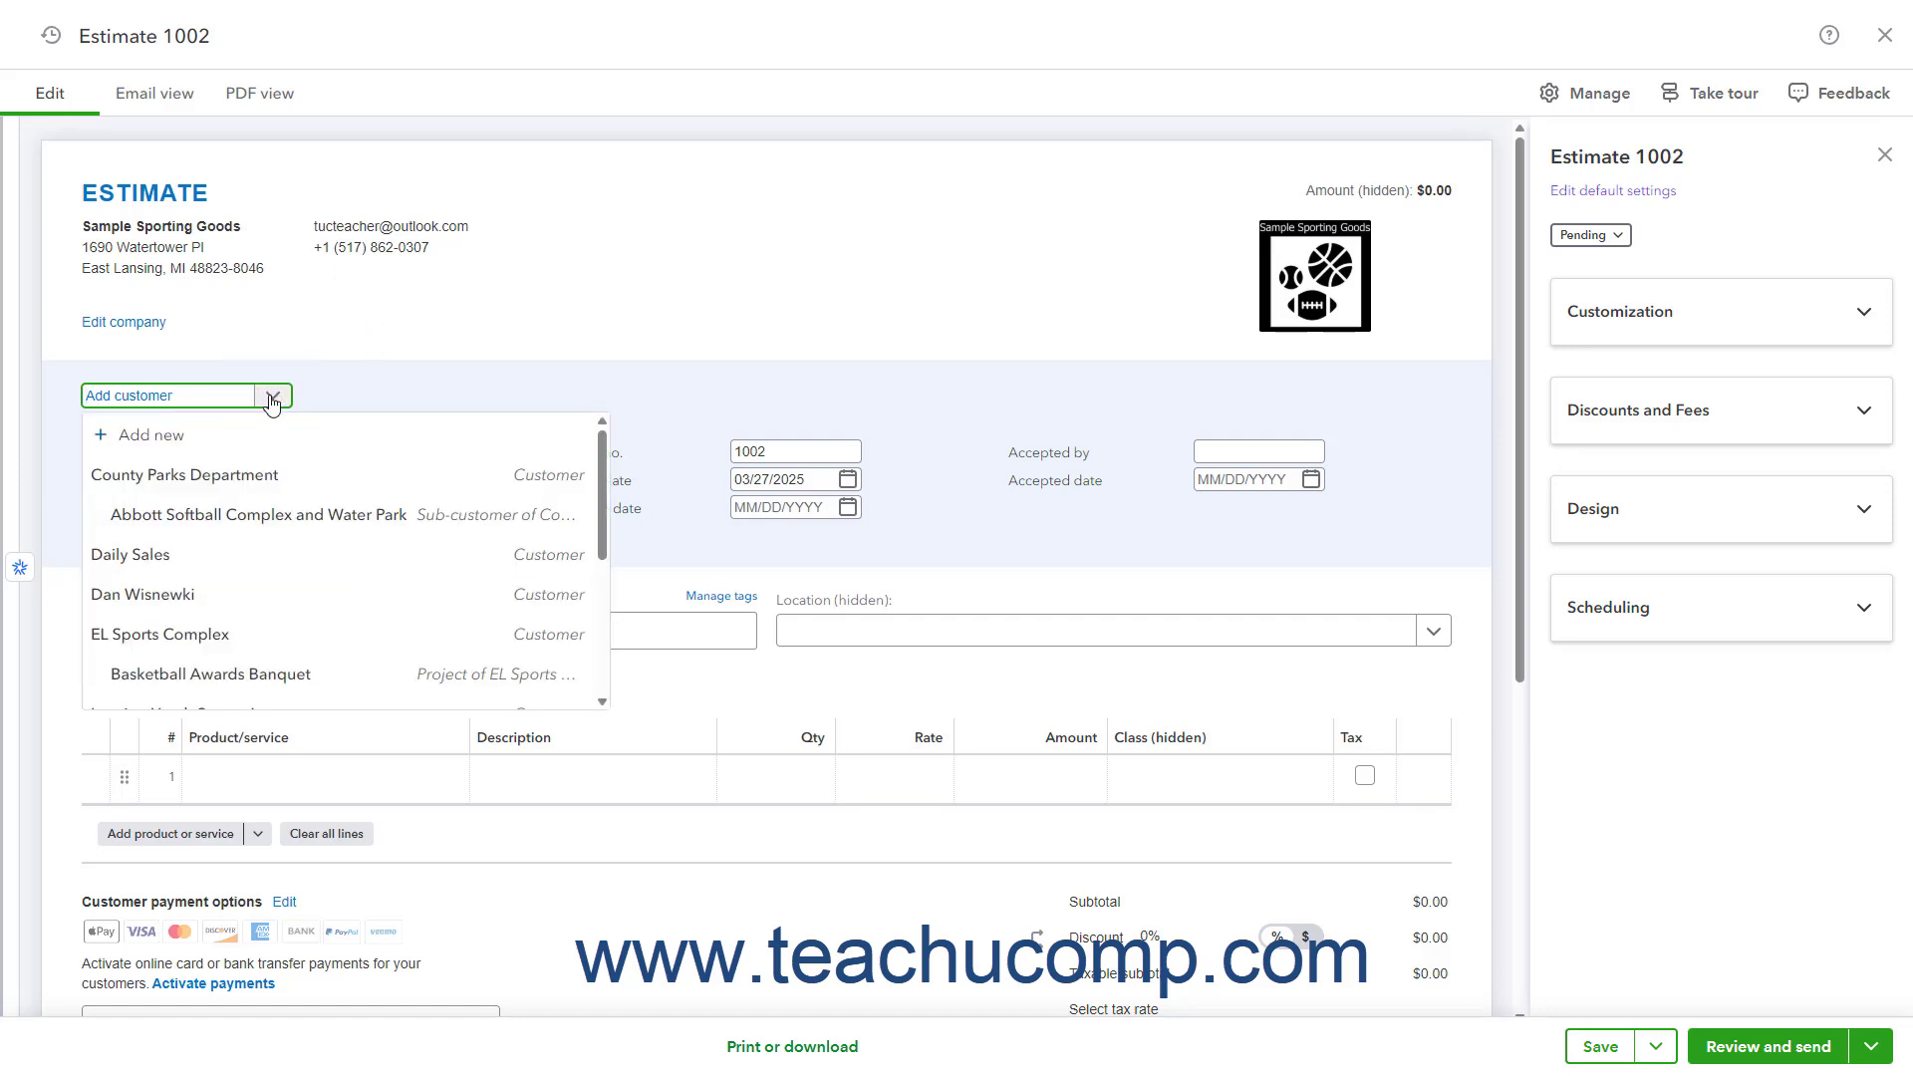
pyautogui.click(272, 399)
pyautogui.click(1884, 35)
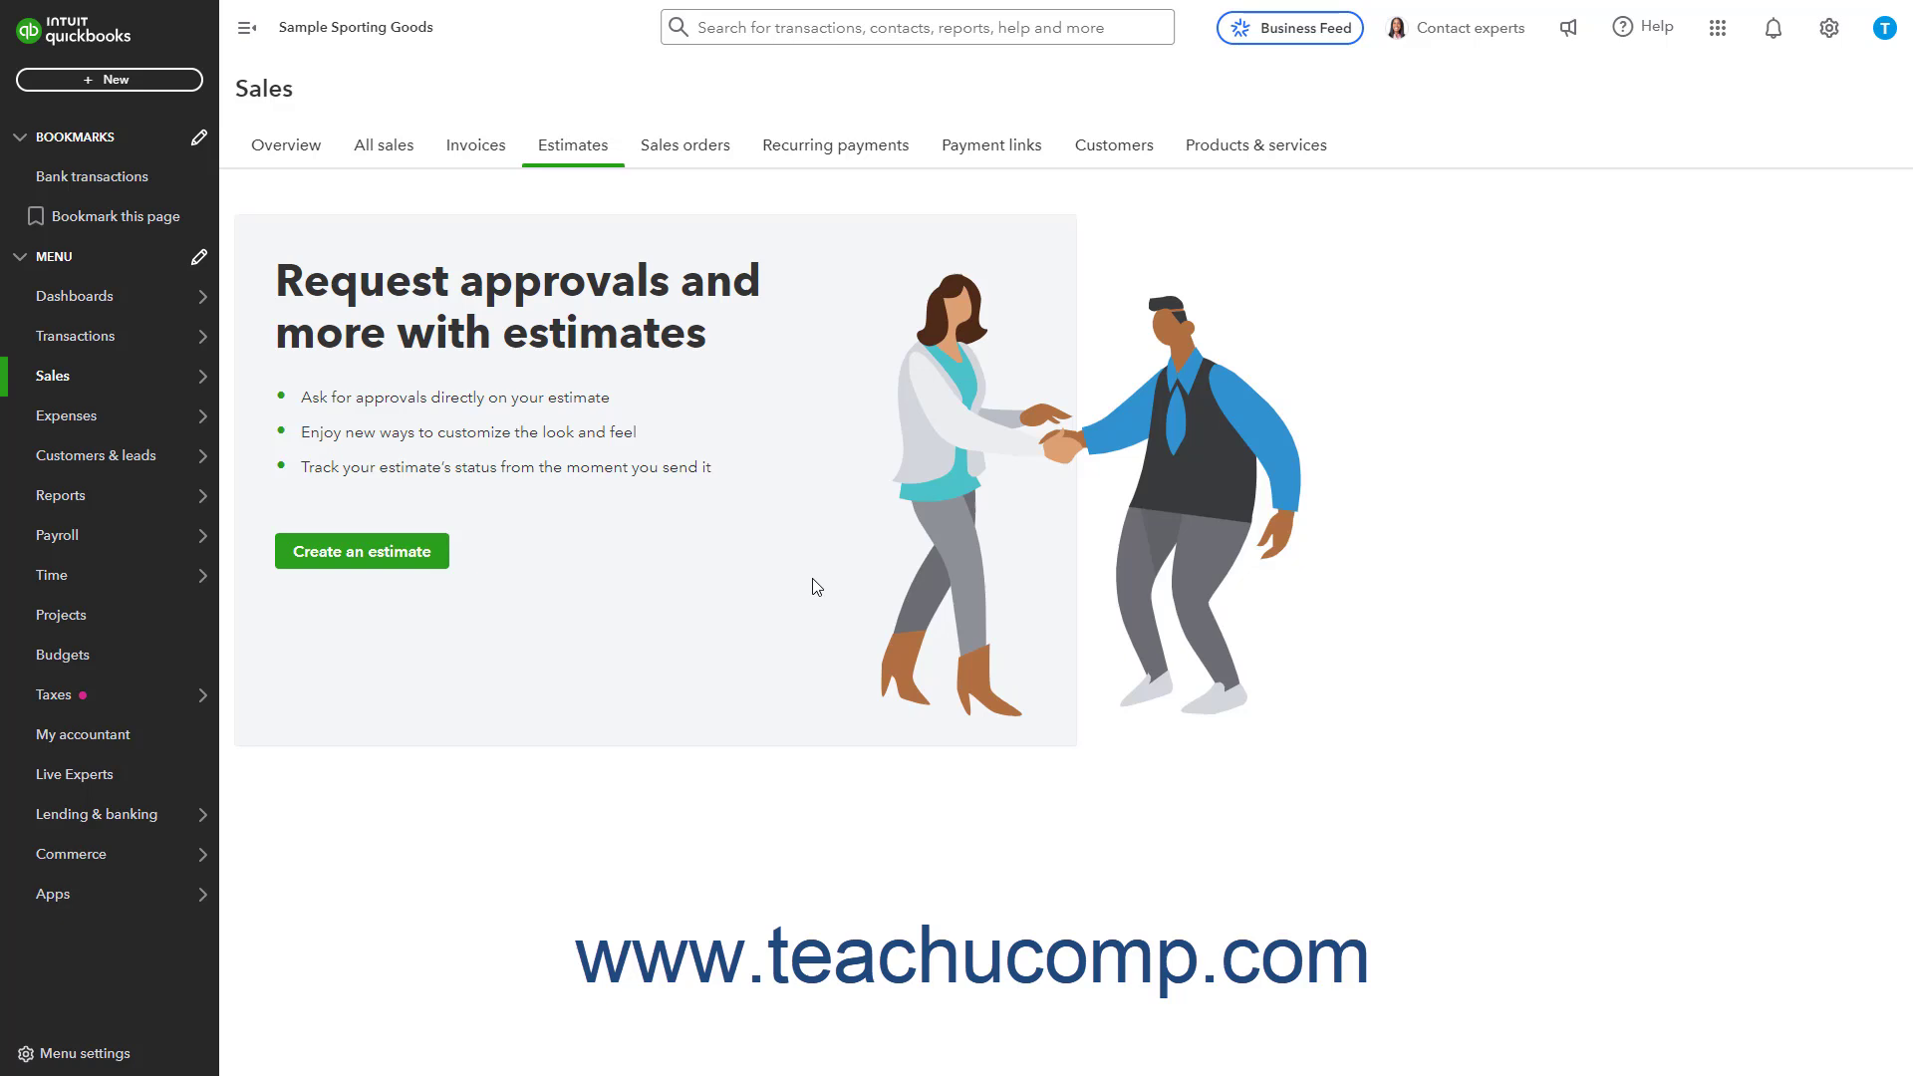
# - Open the Basketball Awards Banquet project and start a new estimate for it
pyautogui.click(110, 634)
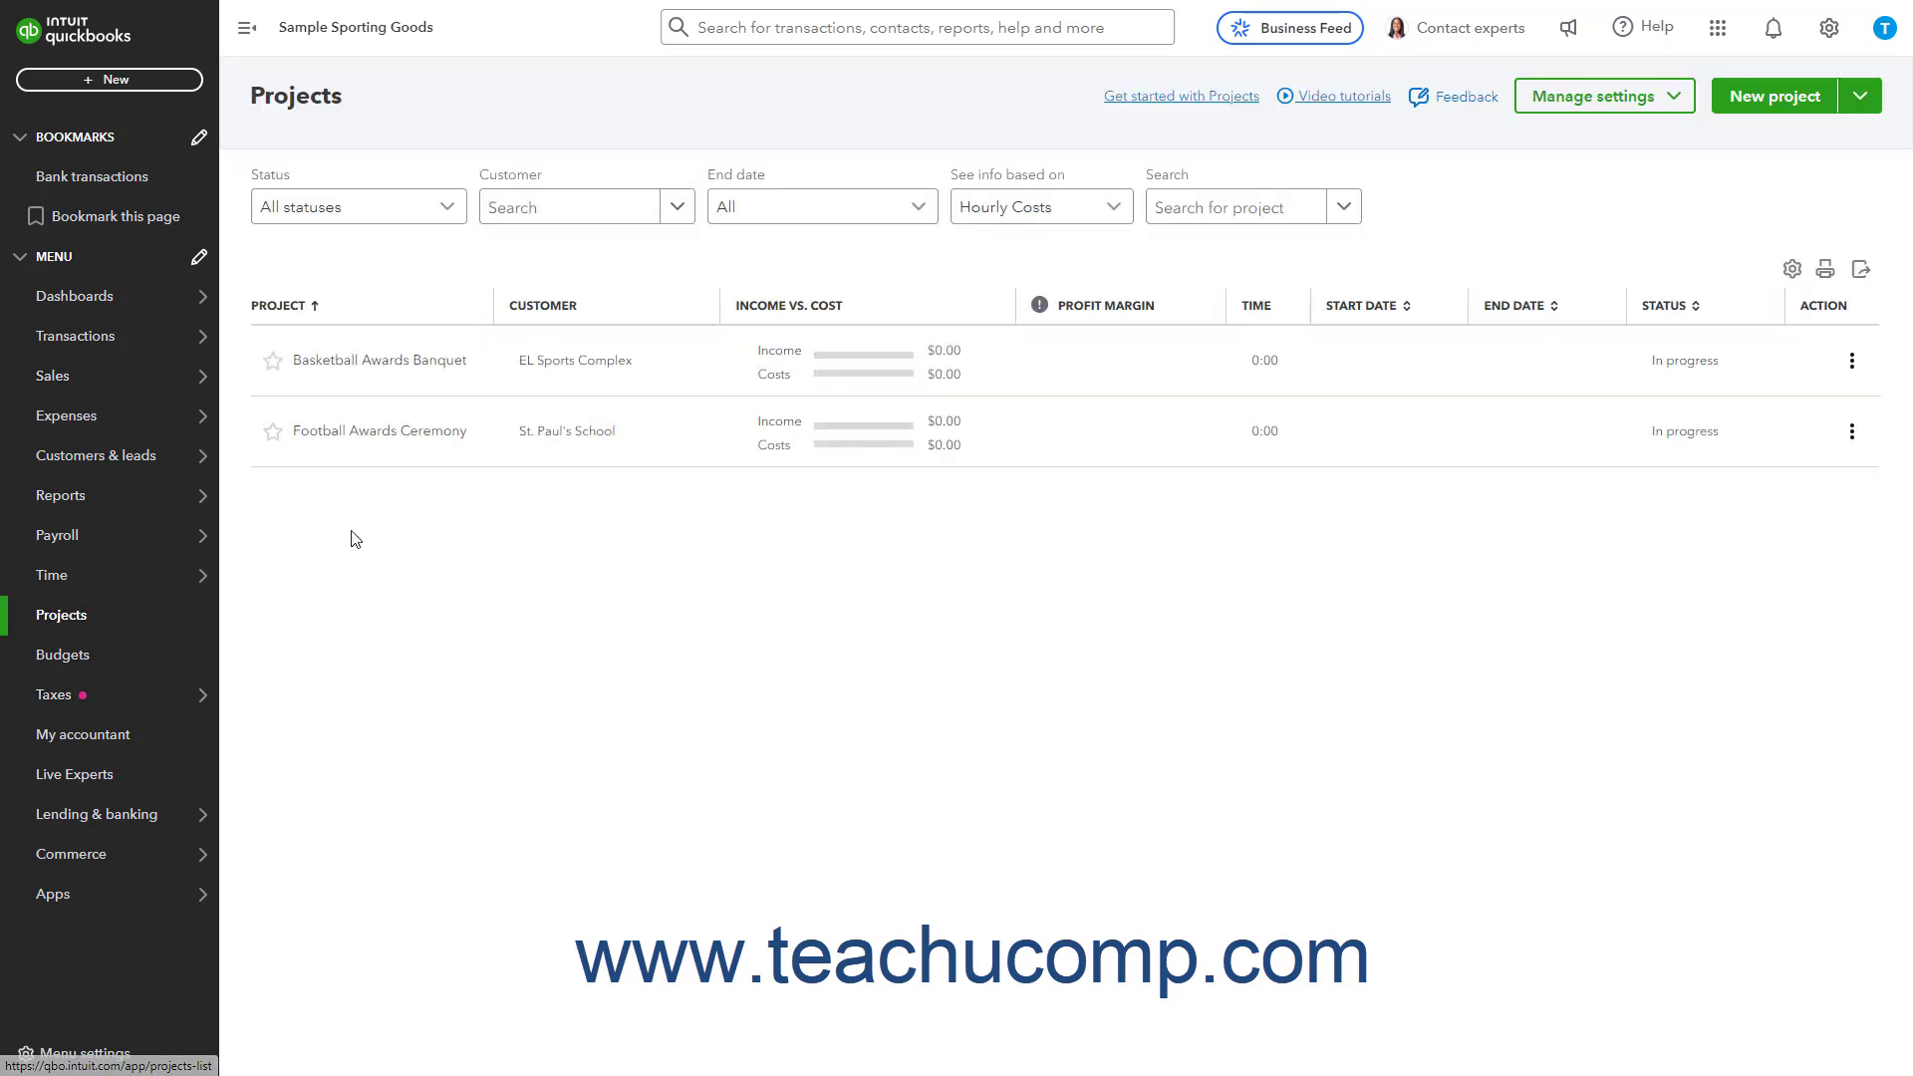
pyautogui.click(427, 367)
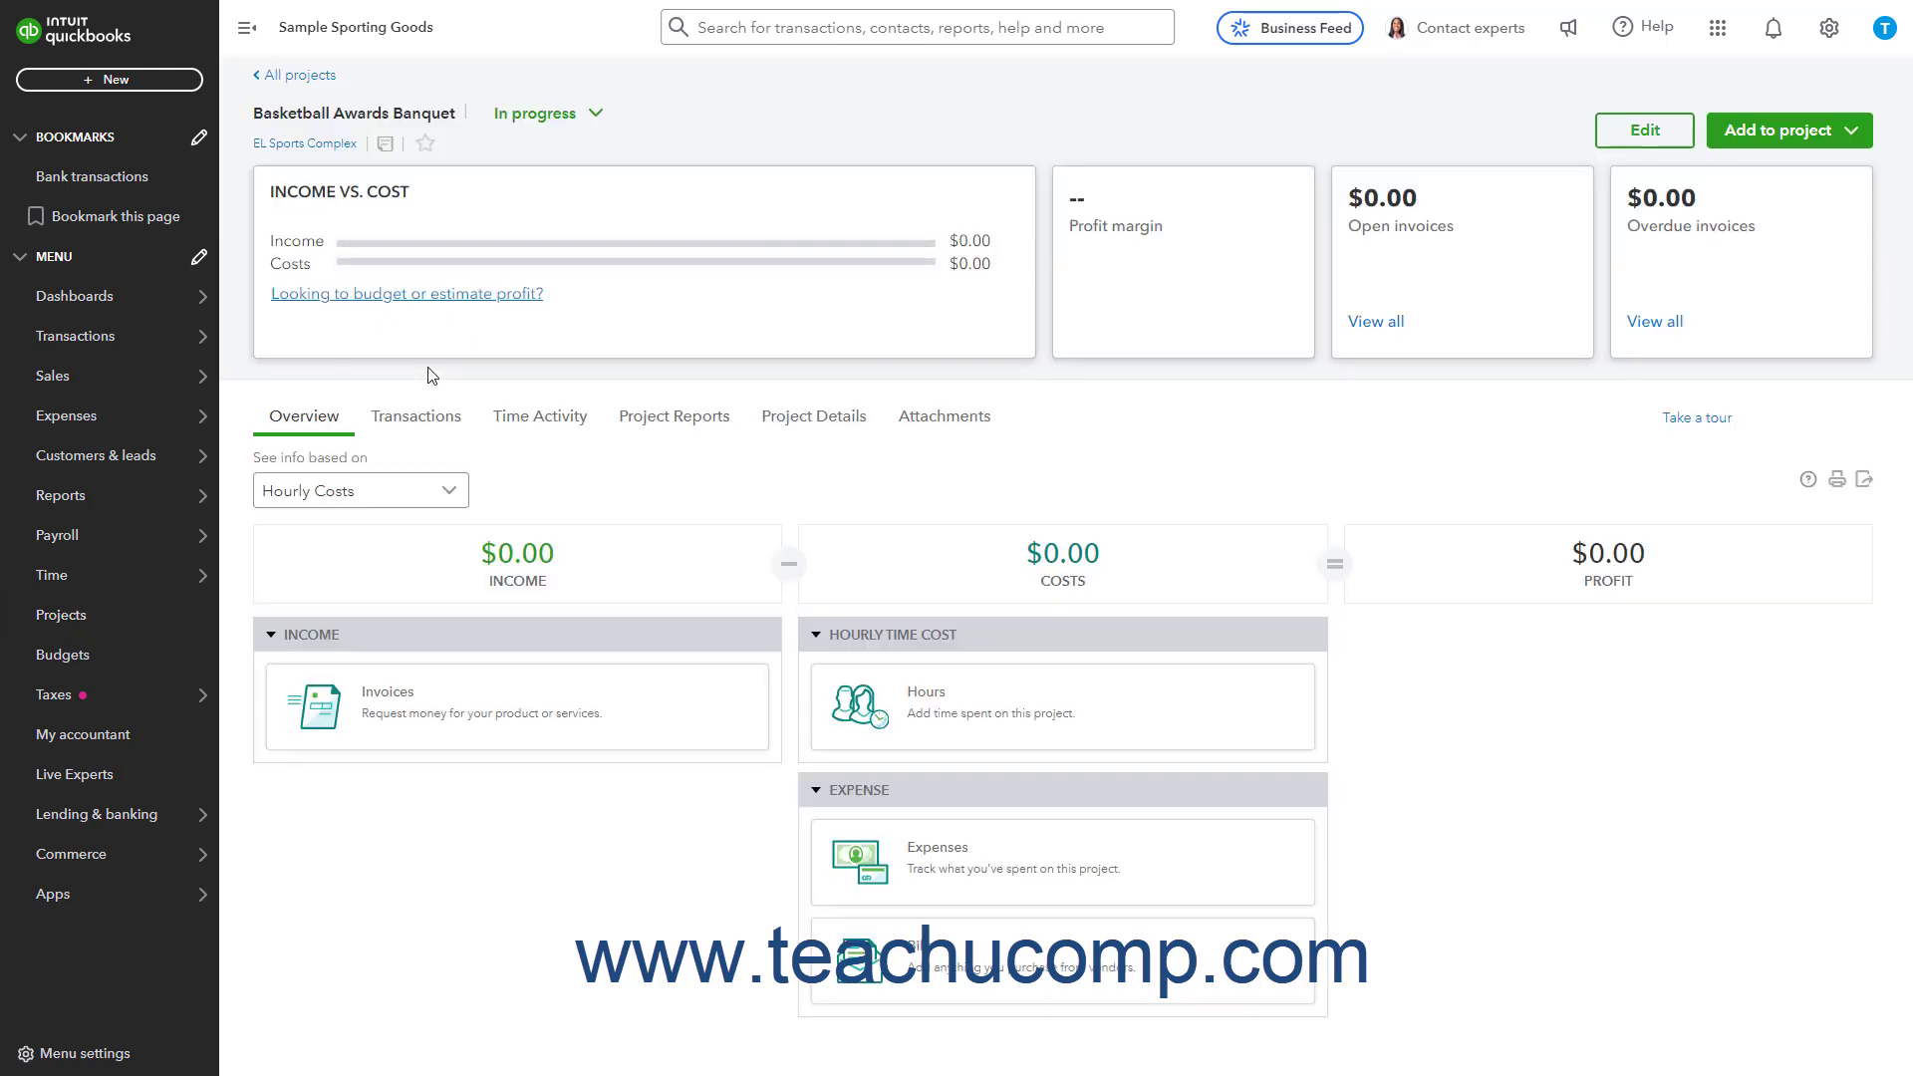
pyautogui.click(1843, 138)
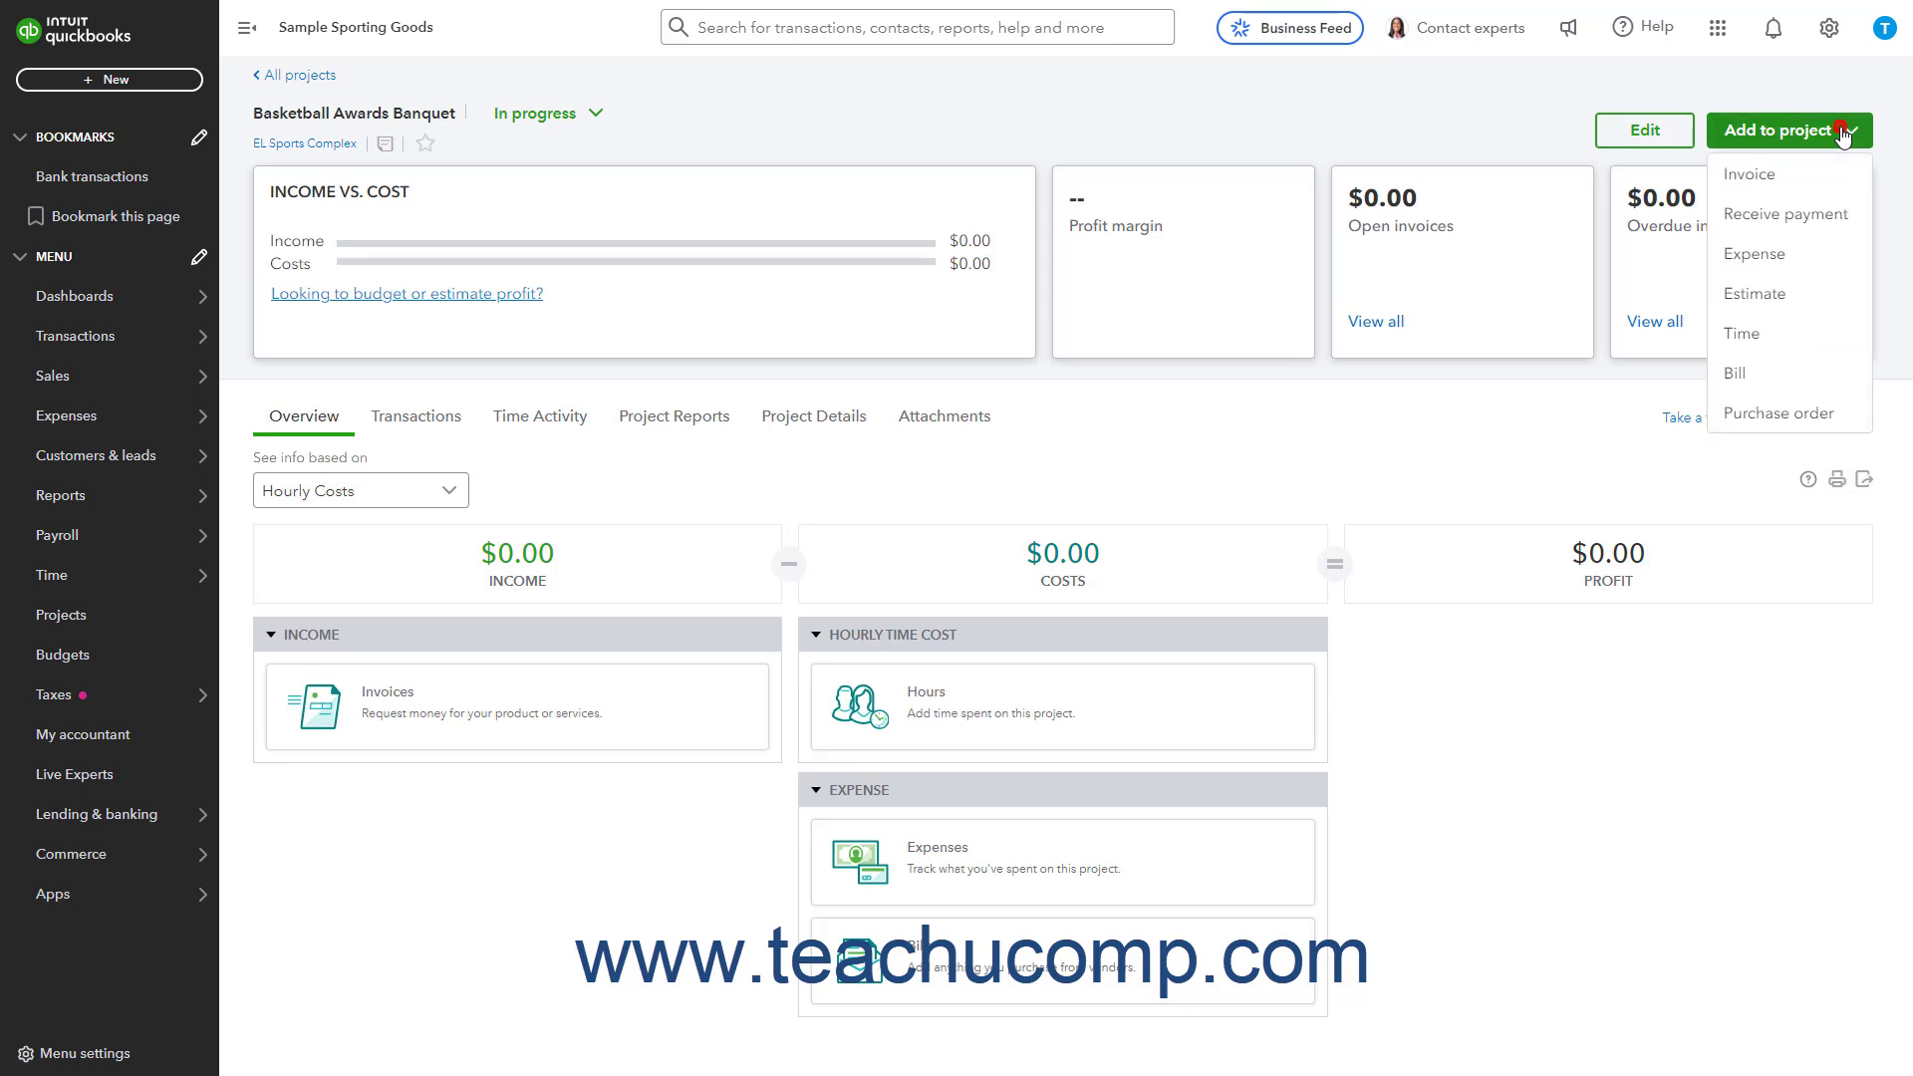
pyautogui.click(1804, 294)
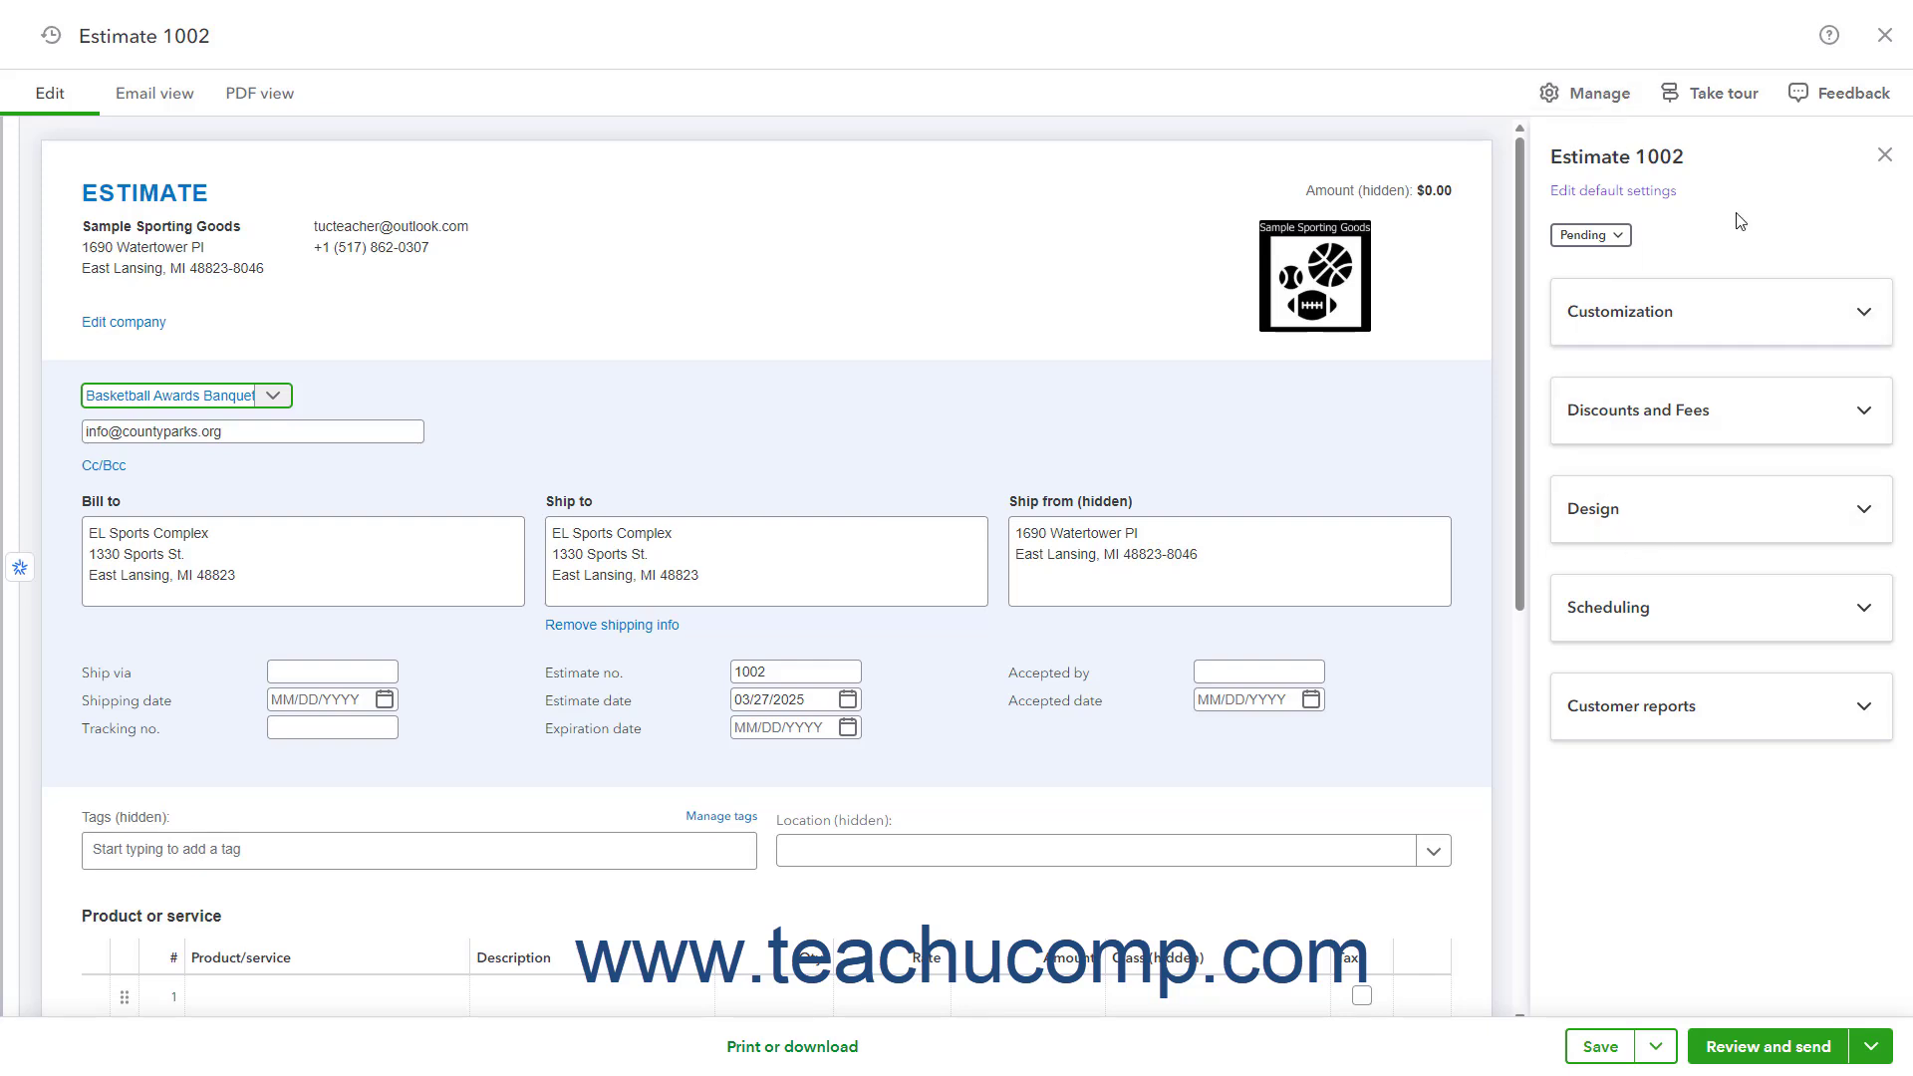
# - Examine the estimate's design templates, its status choices, and the accepted-by and accepted-date fields
pyautogui.click(1655, 535)
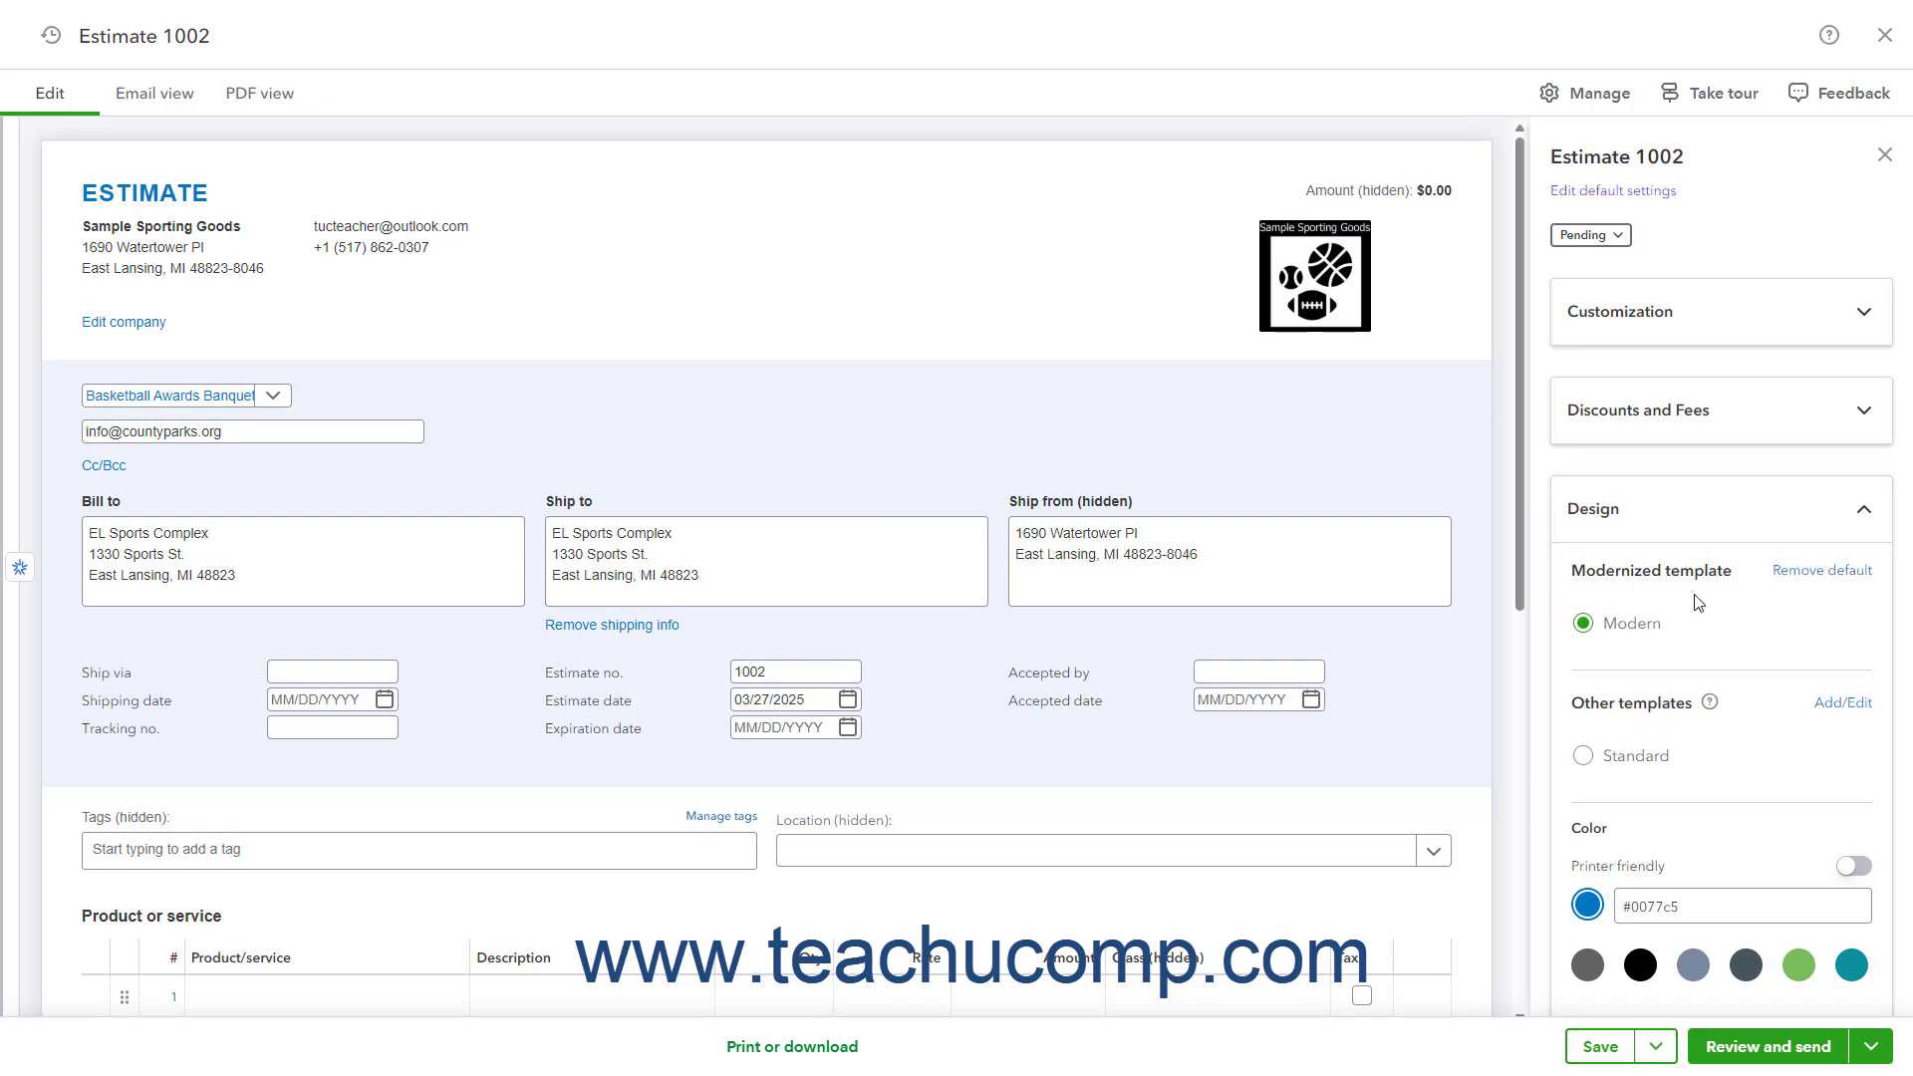
pyautogui.click(1693, 522)
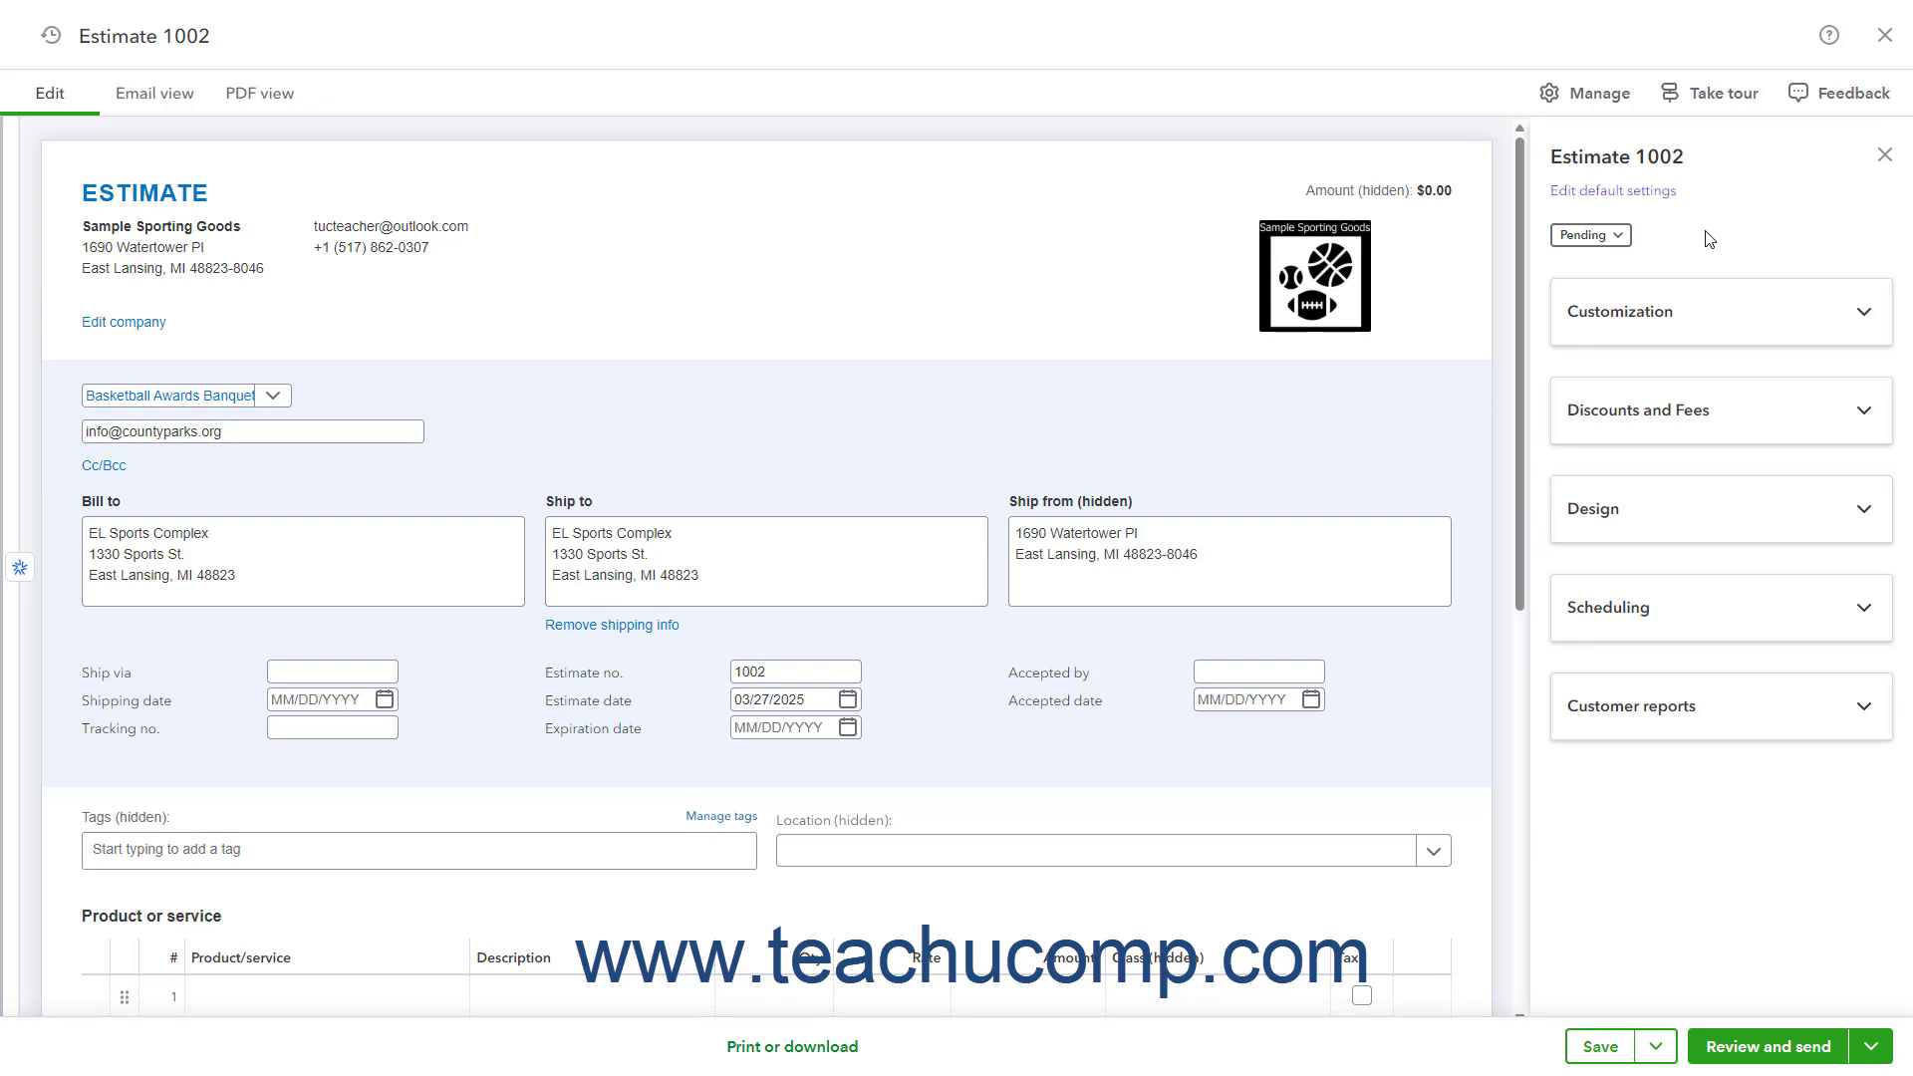
pyautogui.click(1616, 236)
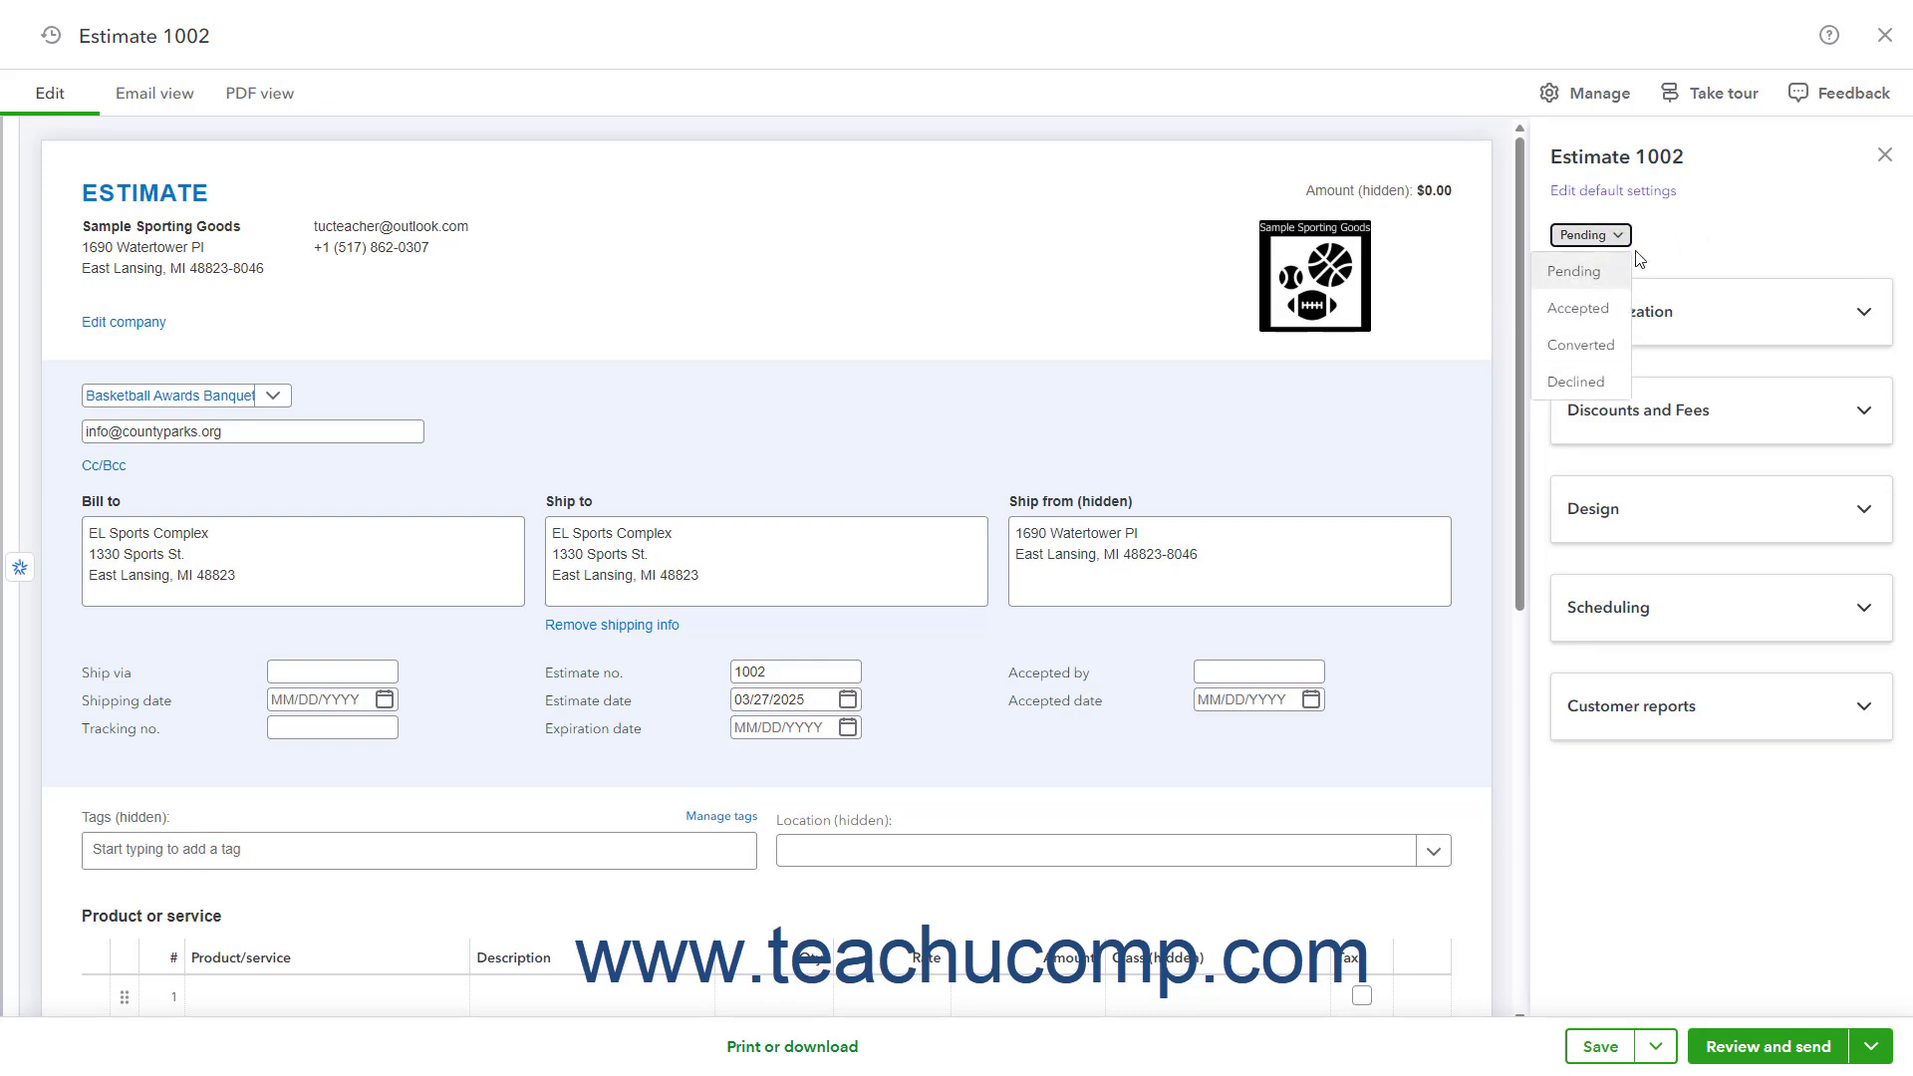
pyautogui.click(1648, 248)
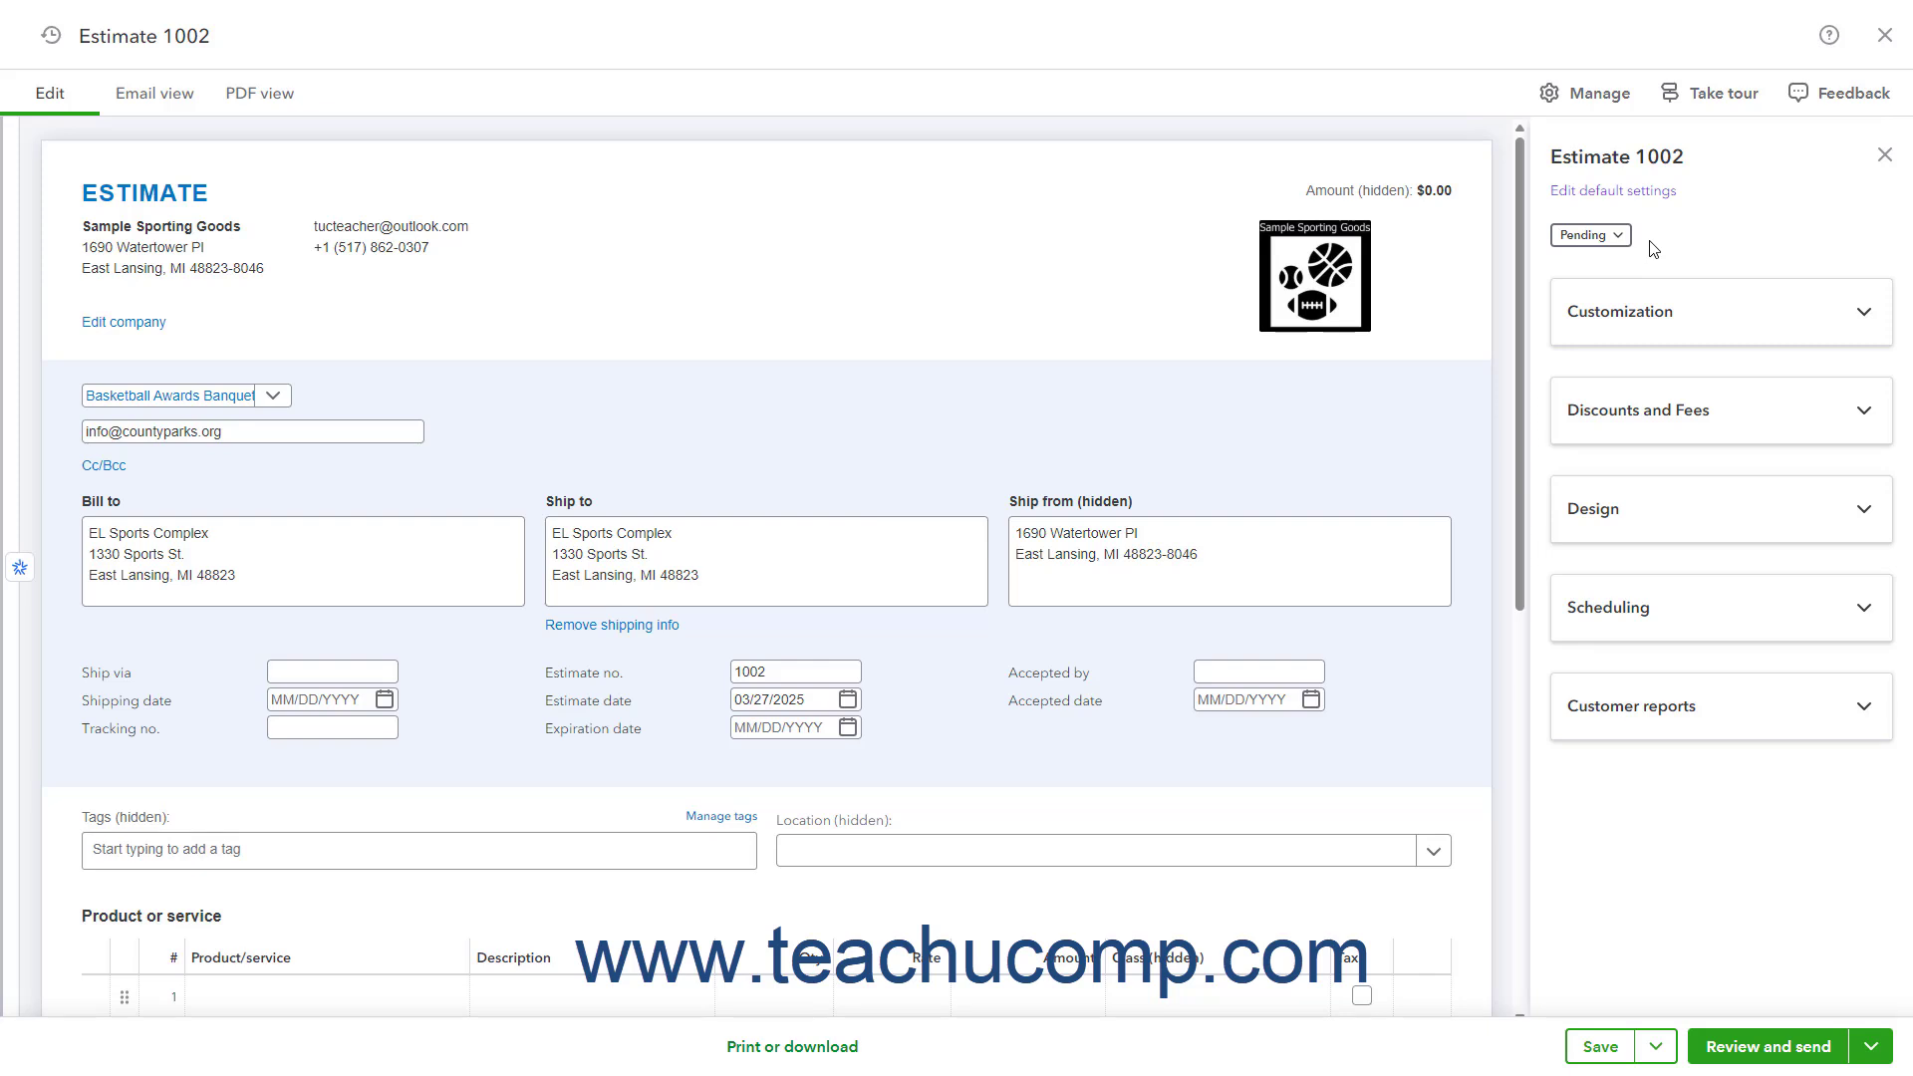
pyautogui.click(1224, 675)
pyautogui.click(1207, 702)
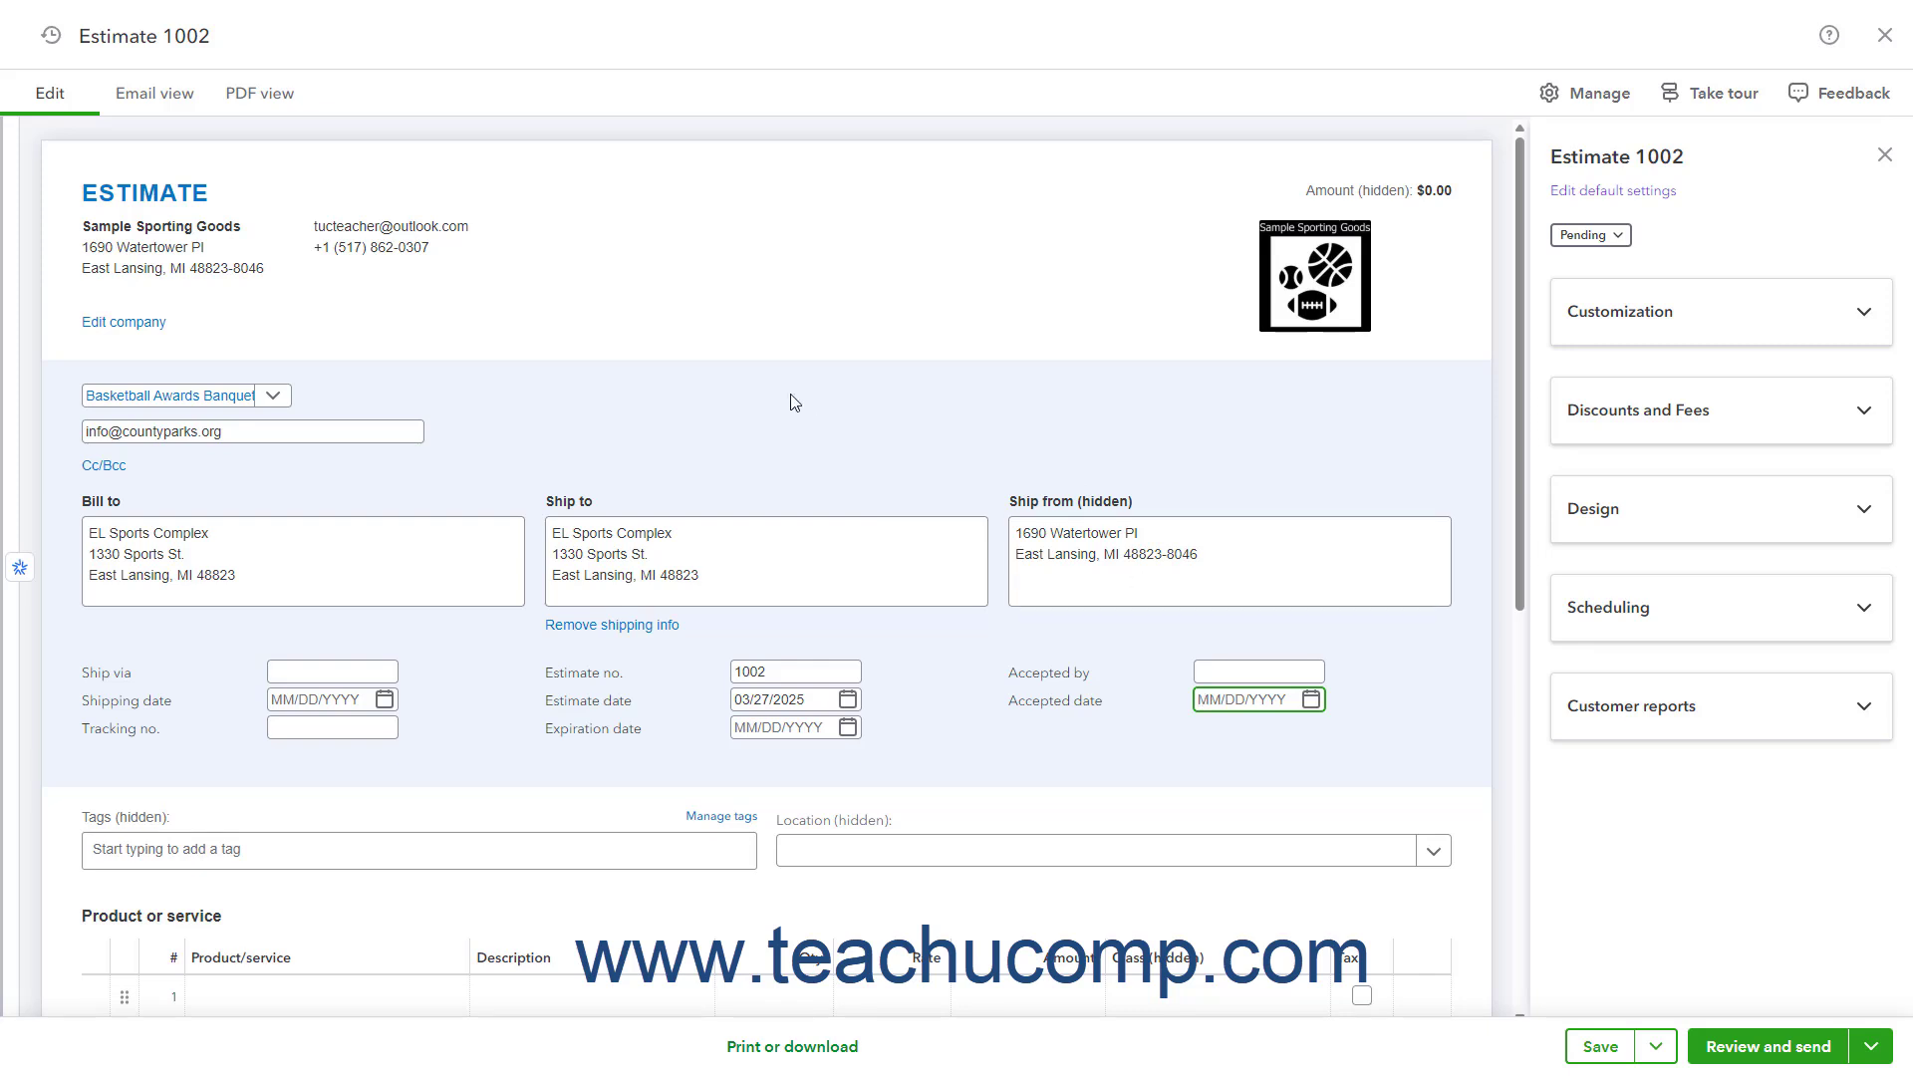
# - Set the estimate's expiration date to 04/28/2025
pyautogui.click(846, 701)
pyautogui.click(847, 700)
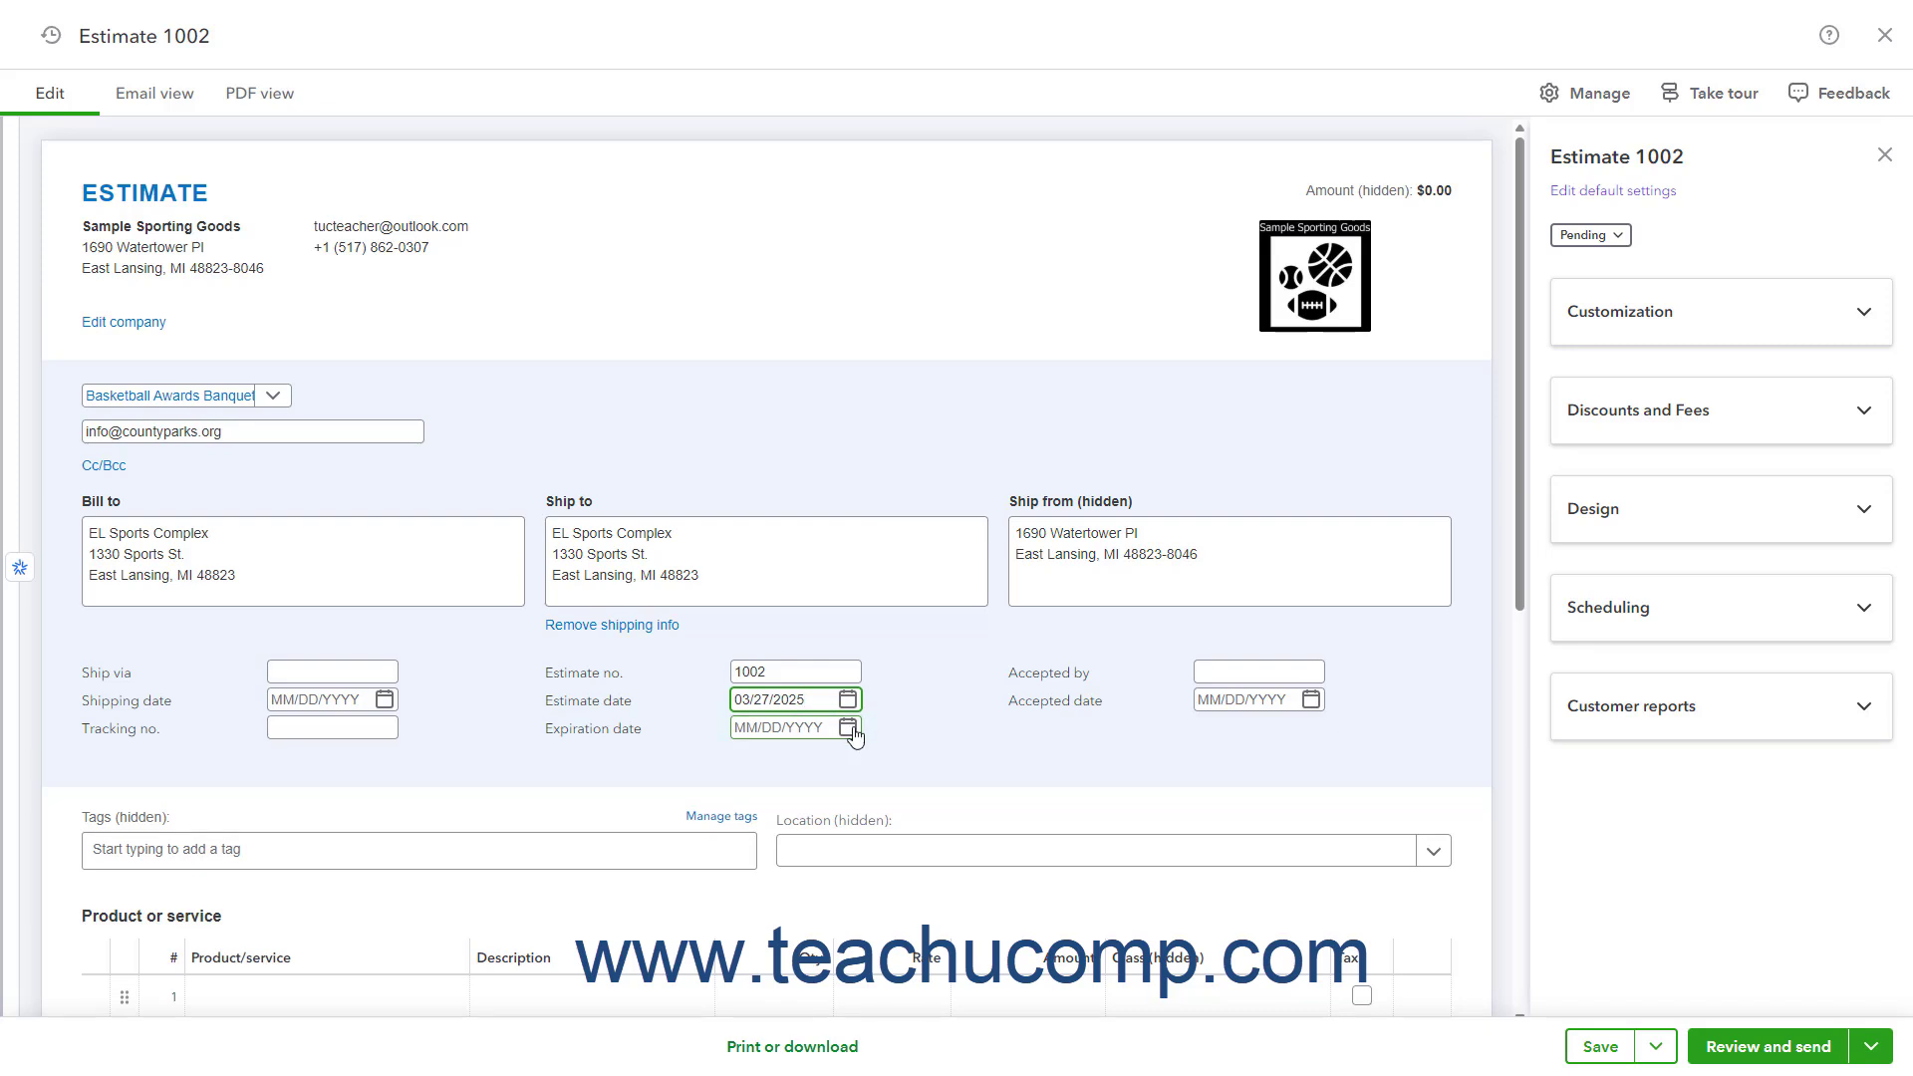
pyautogui.click(850, 729)
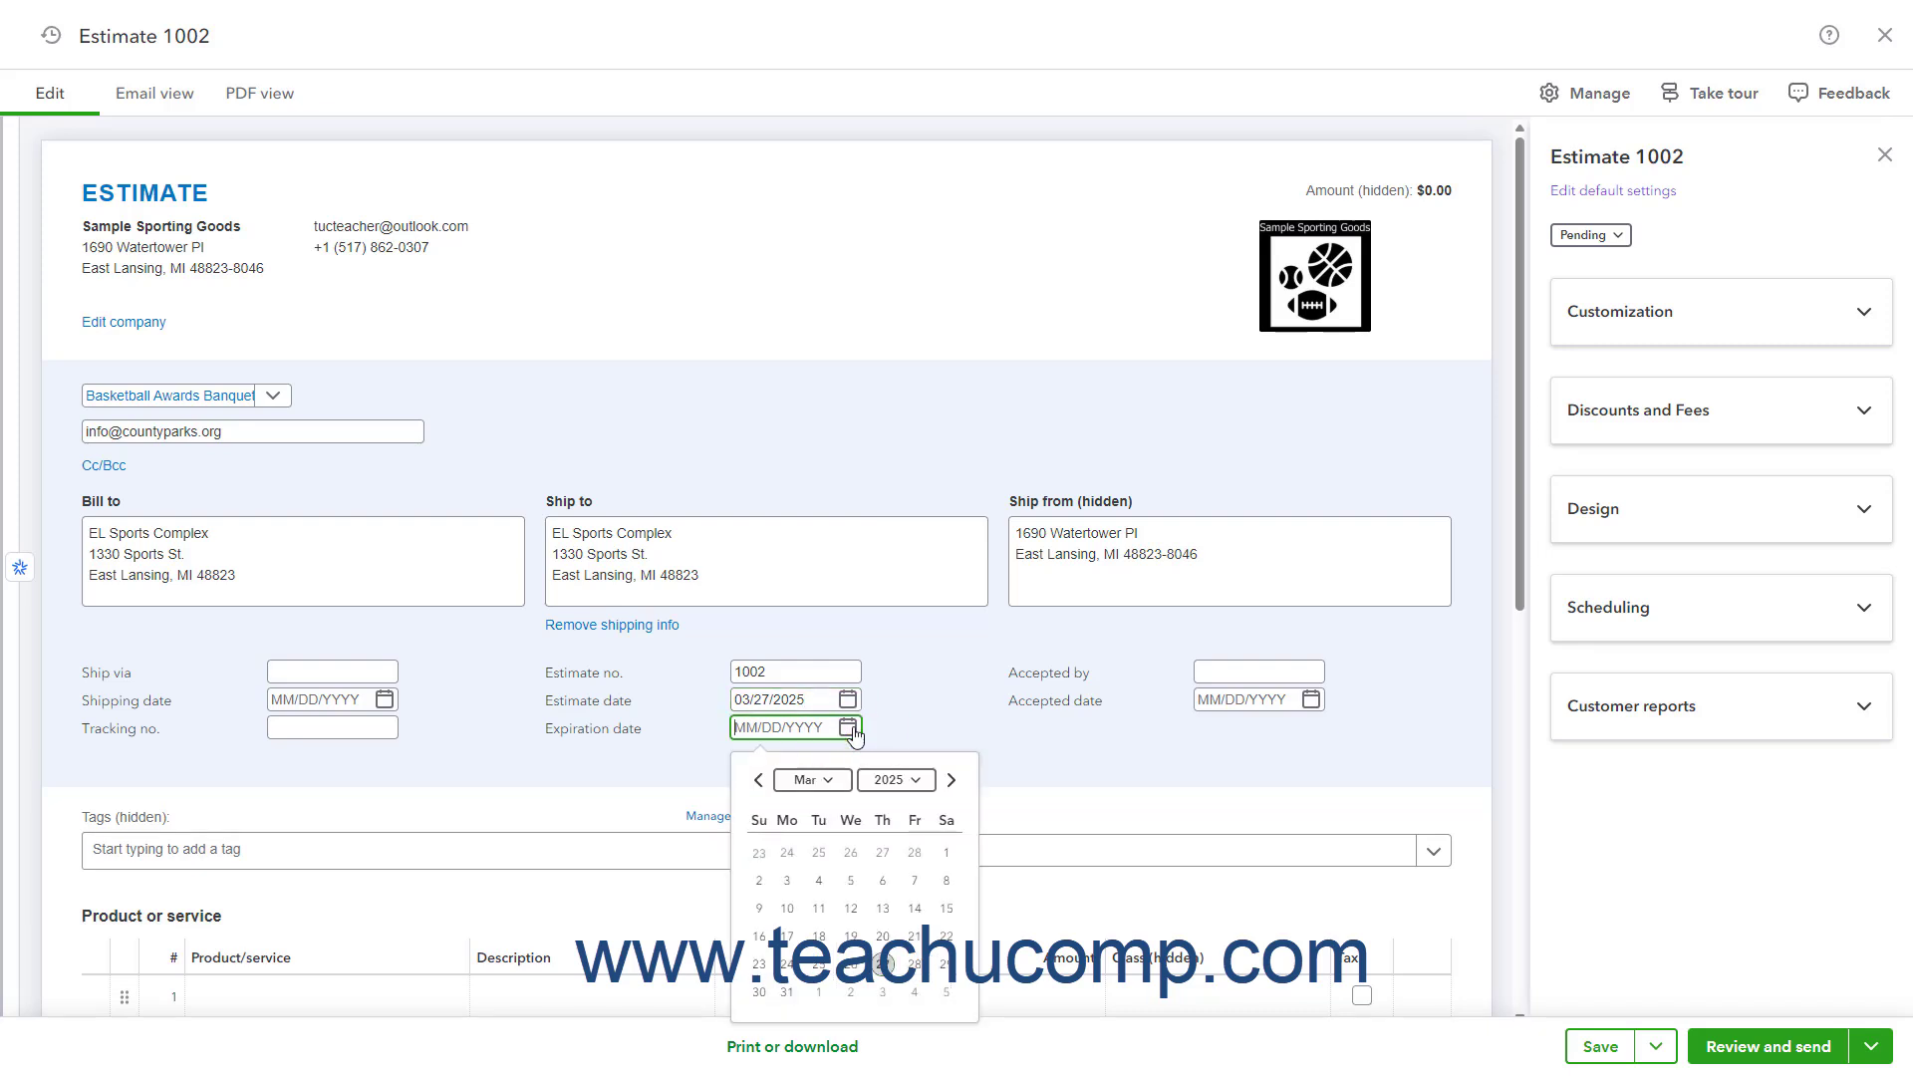
pyautogui.click(953, 783)
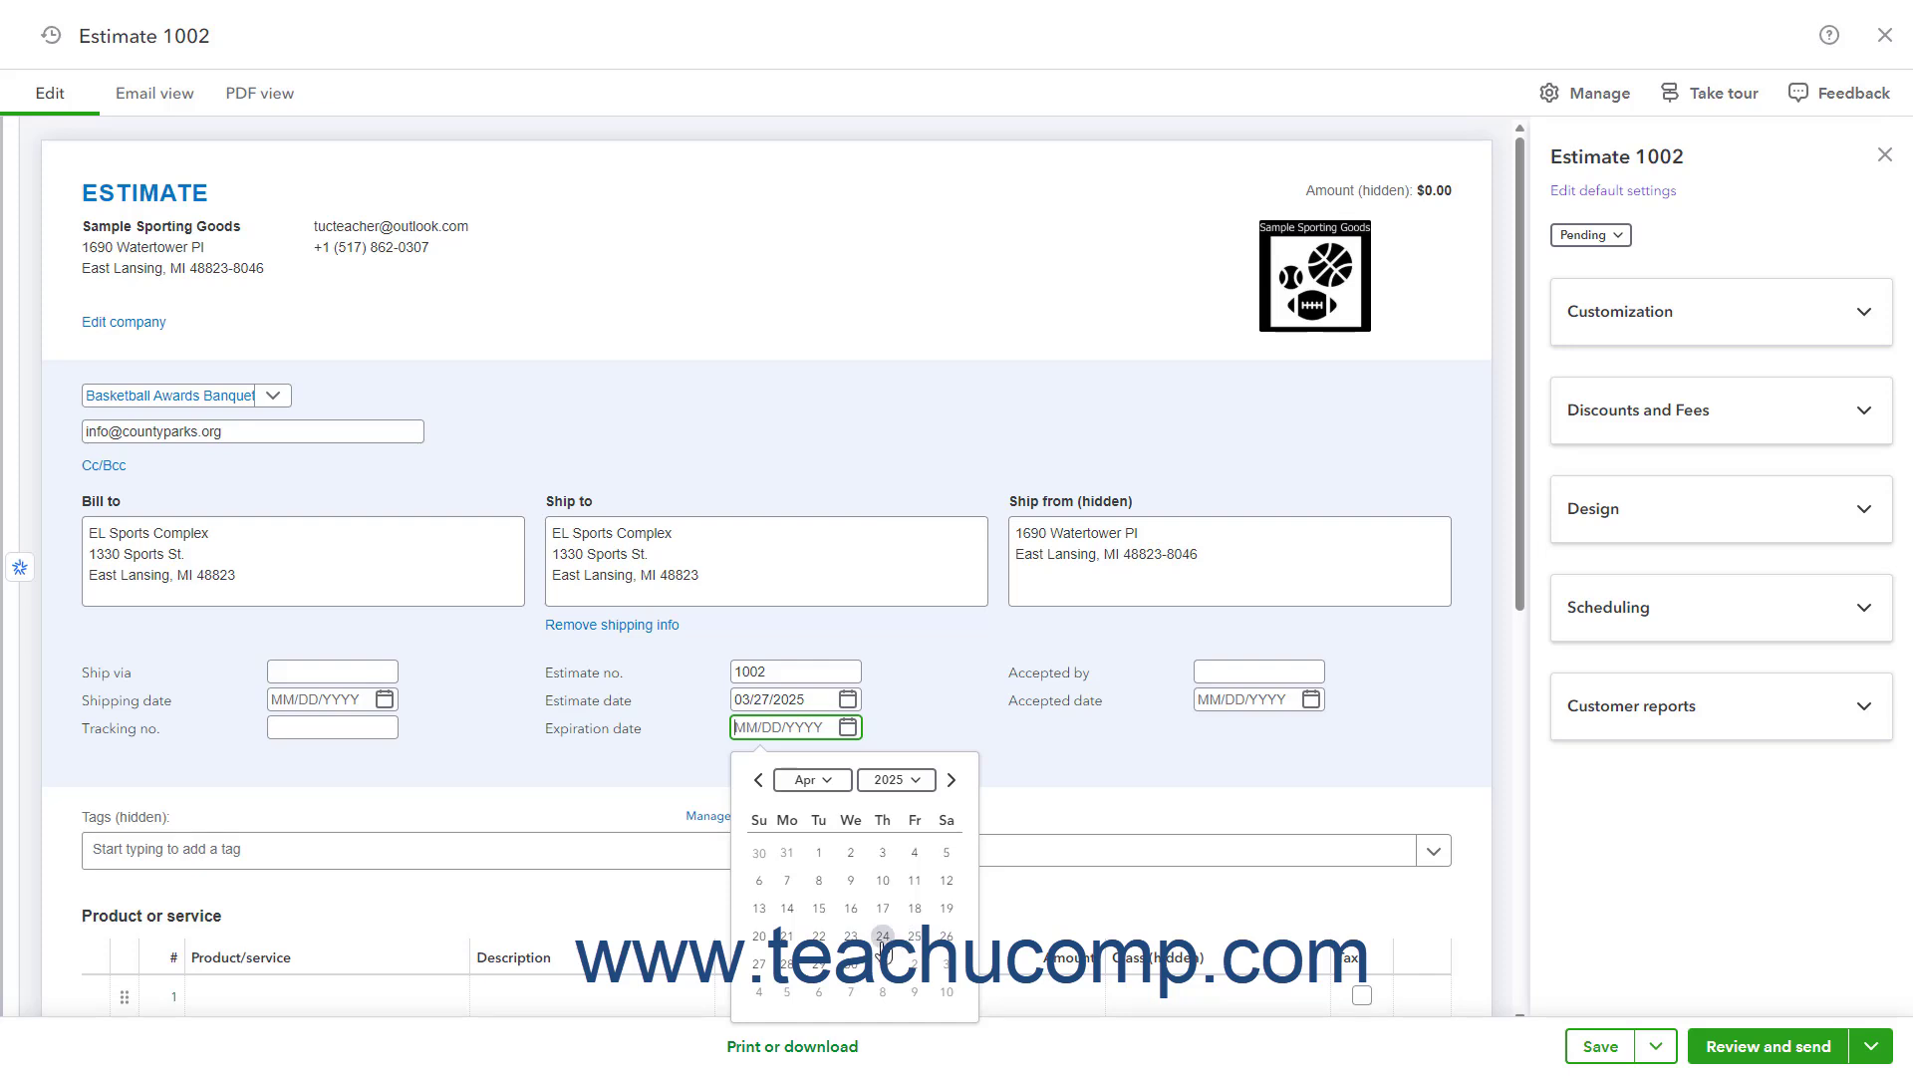
pyautogui.click(787, 964)
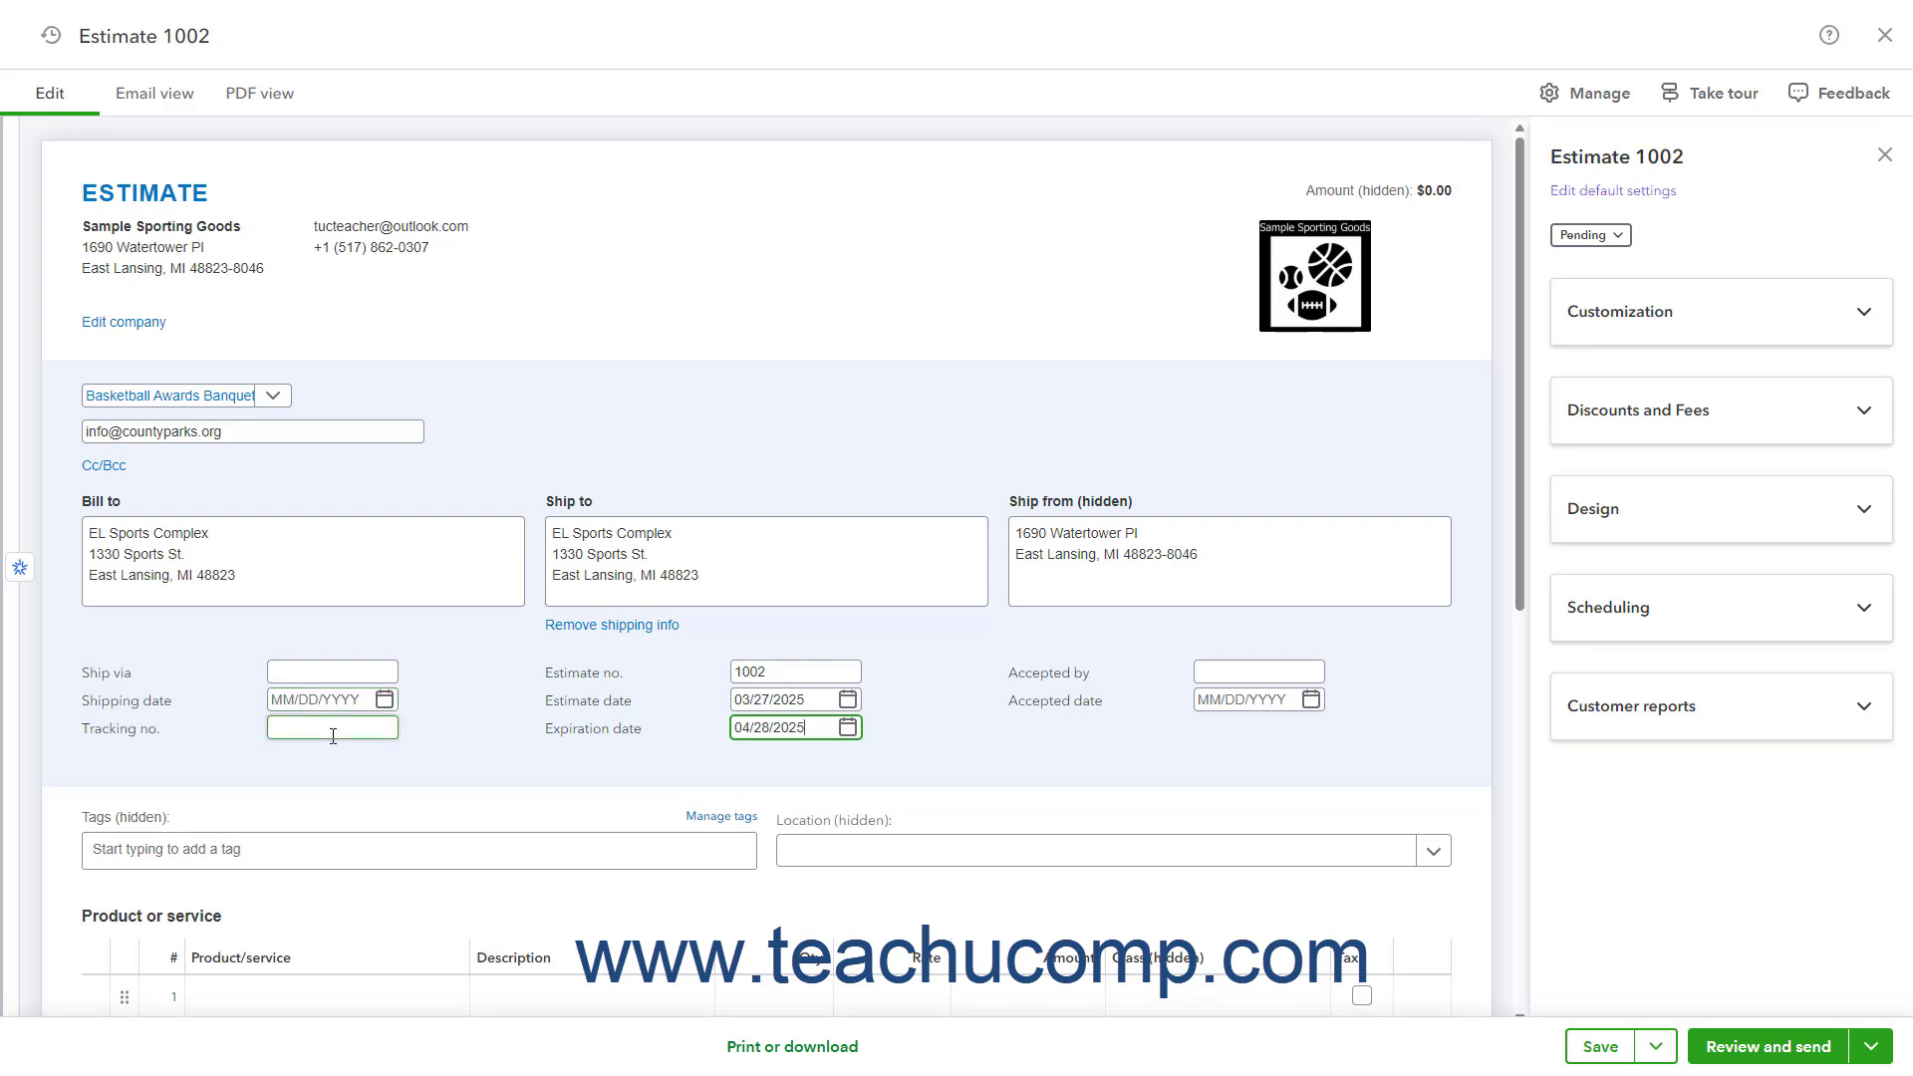
# - Examine the estimate number, the discount and fee options, the available locations and the ship-from address
pyautogui.click(782, 672)
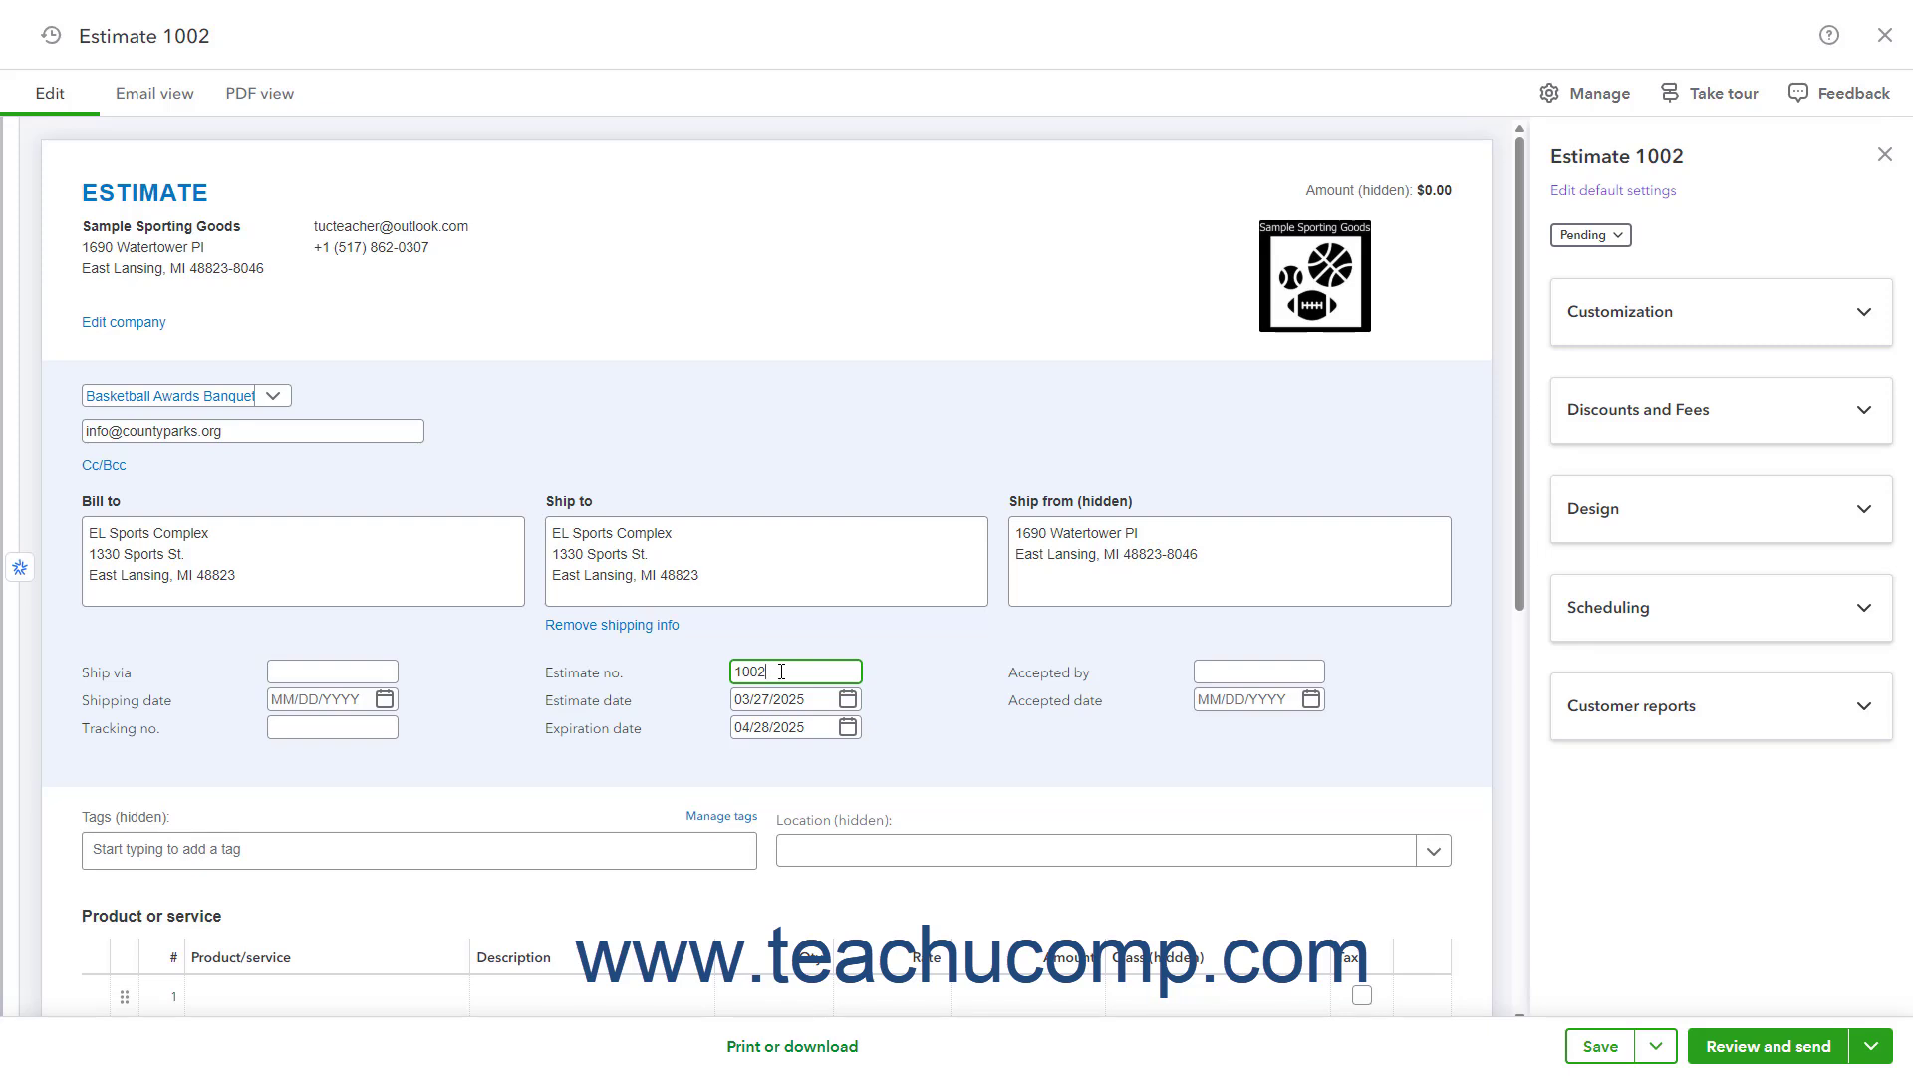
pyautogui.click(1699, 435)
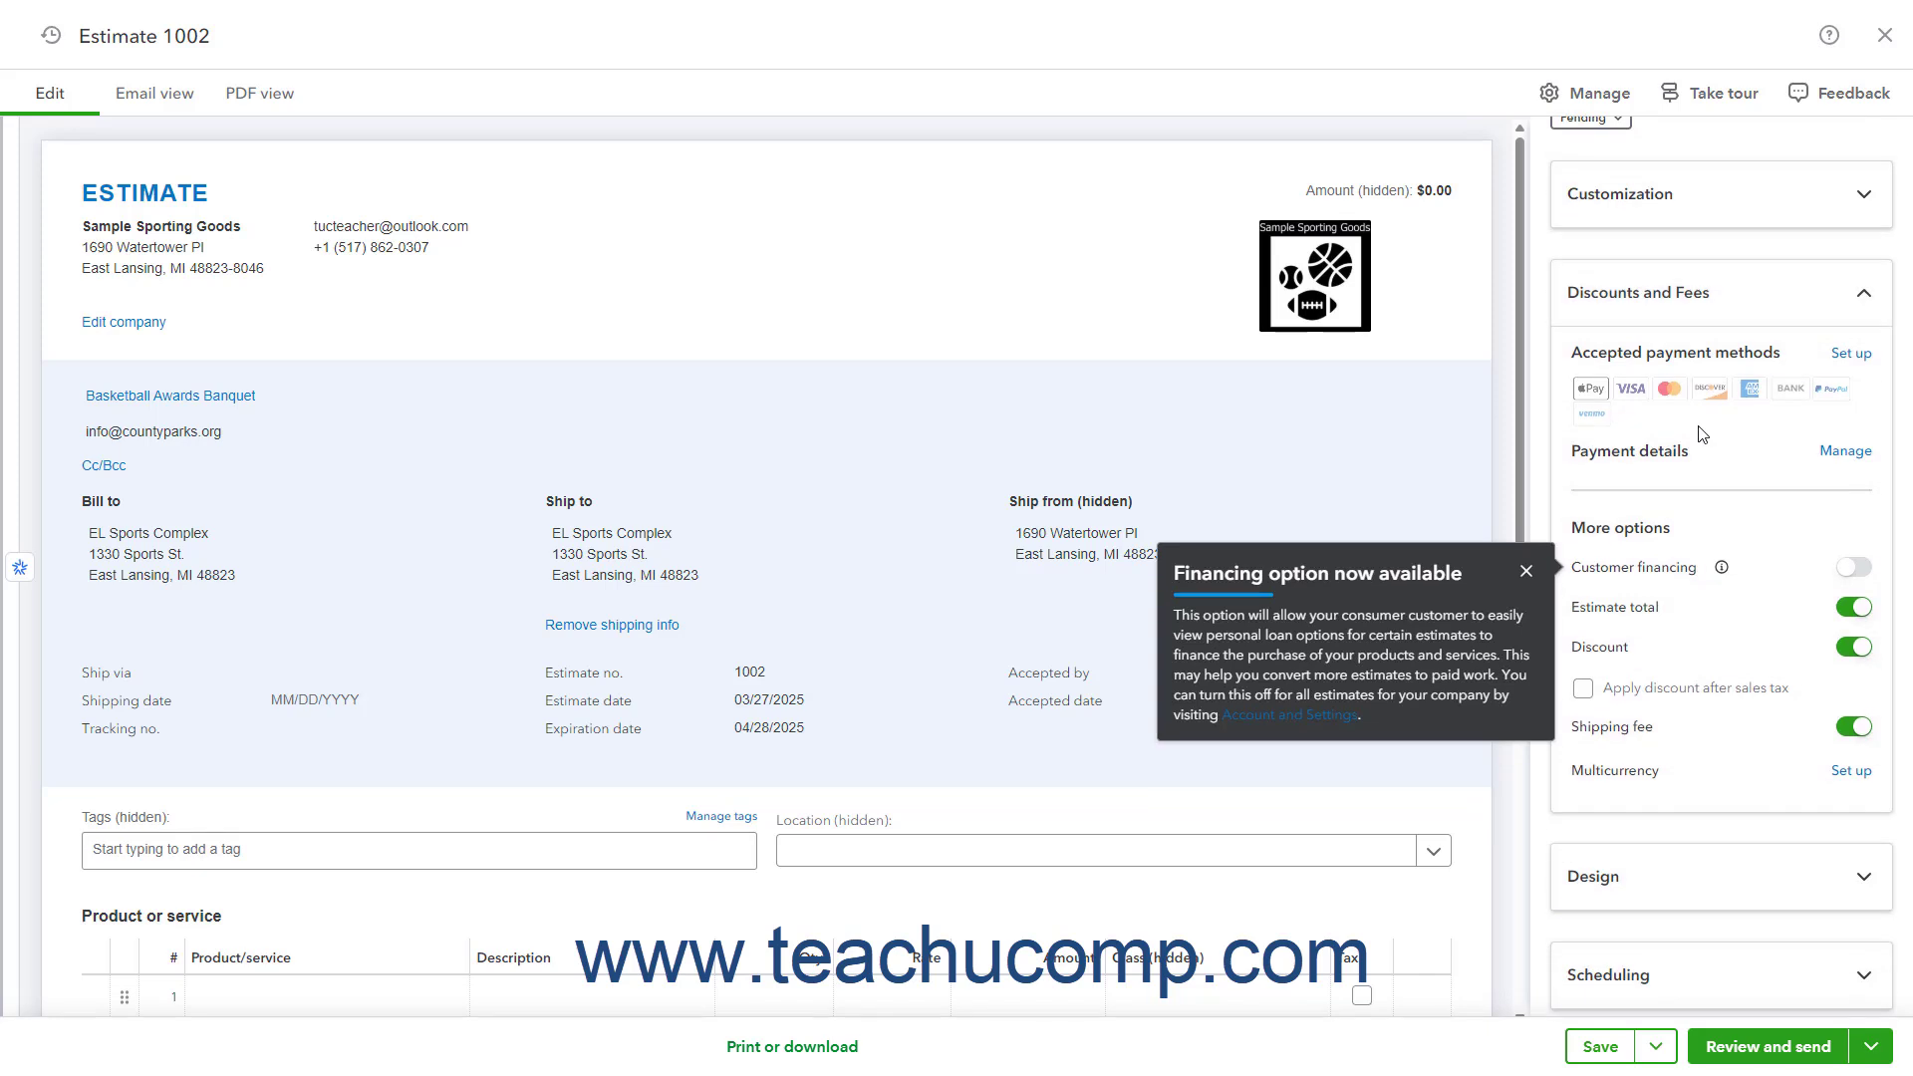
pyautogui.click(1529, 571)
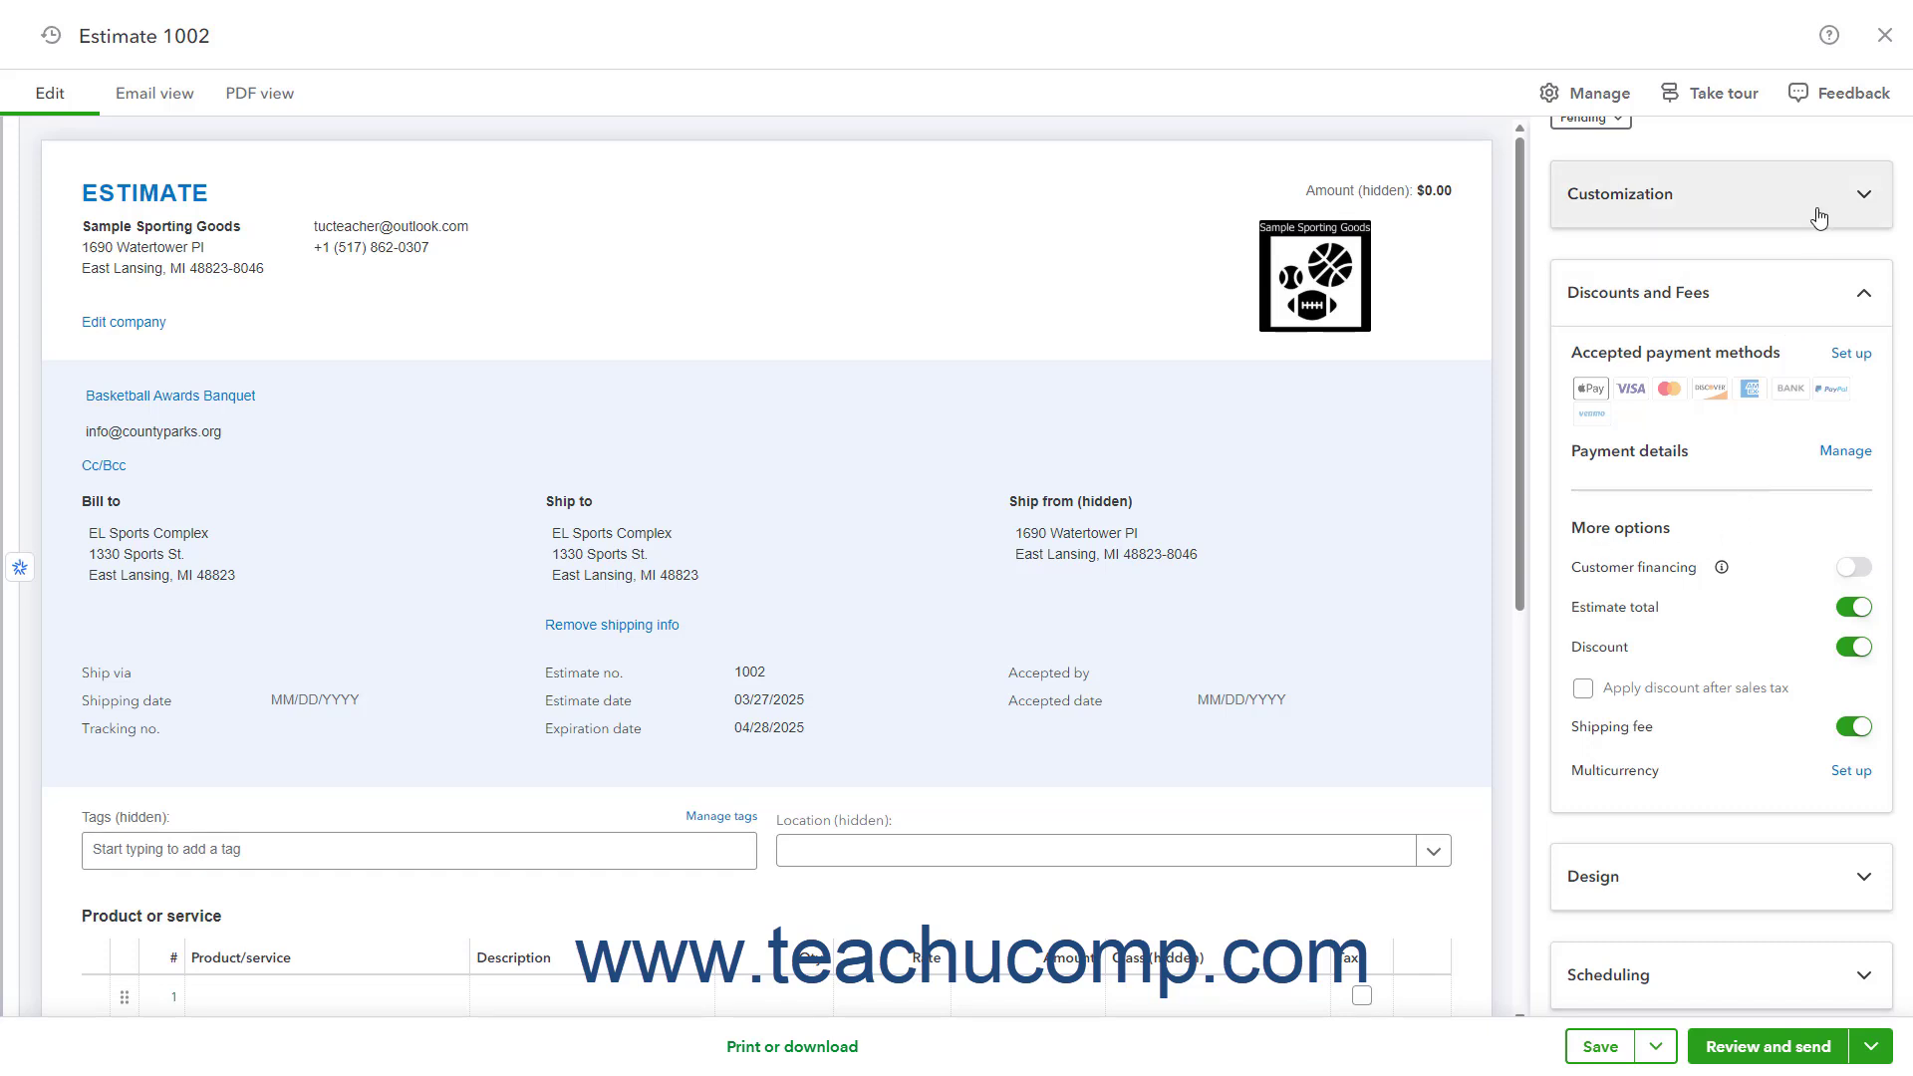
pyautogui.click(1799, 288)
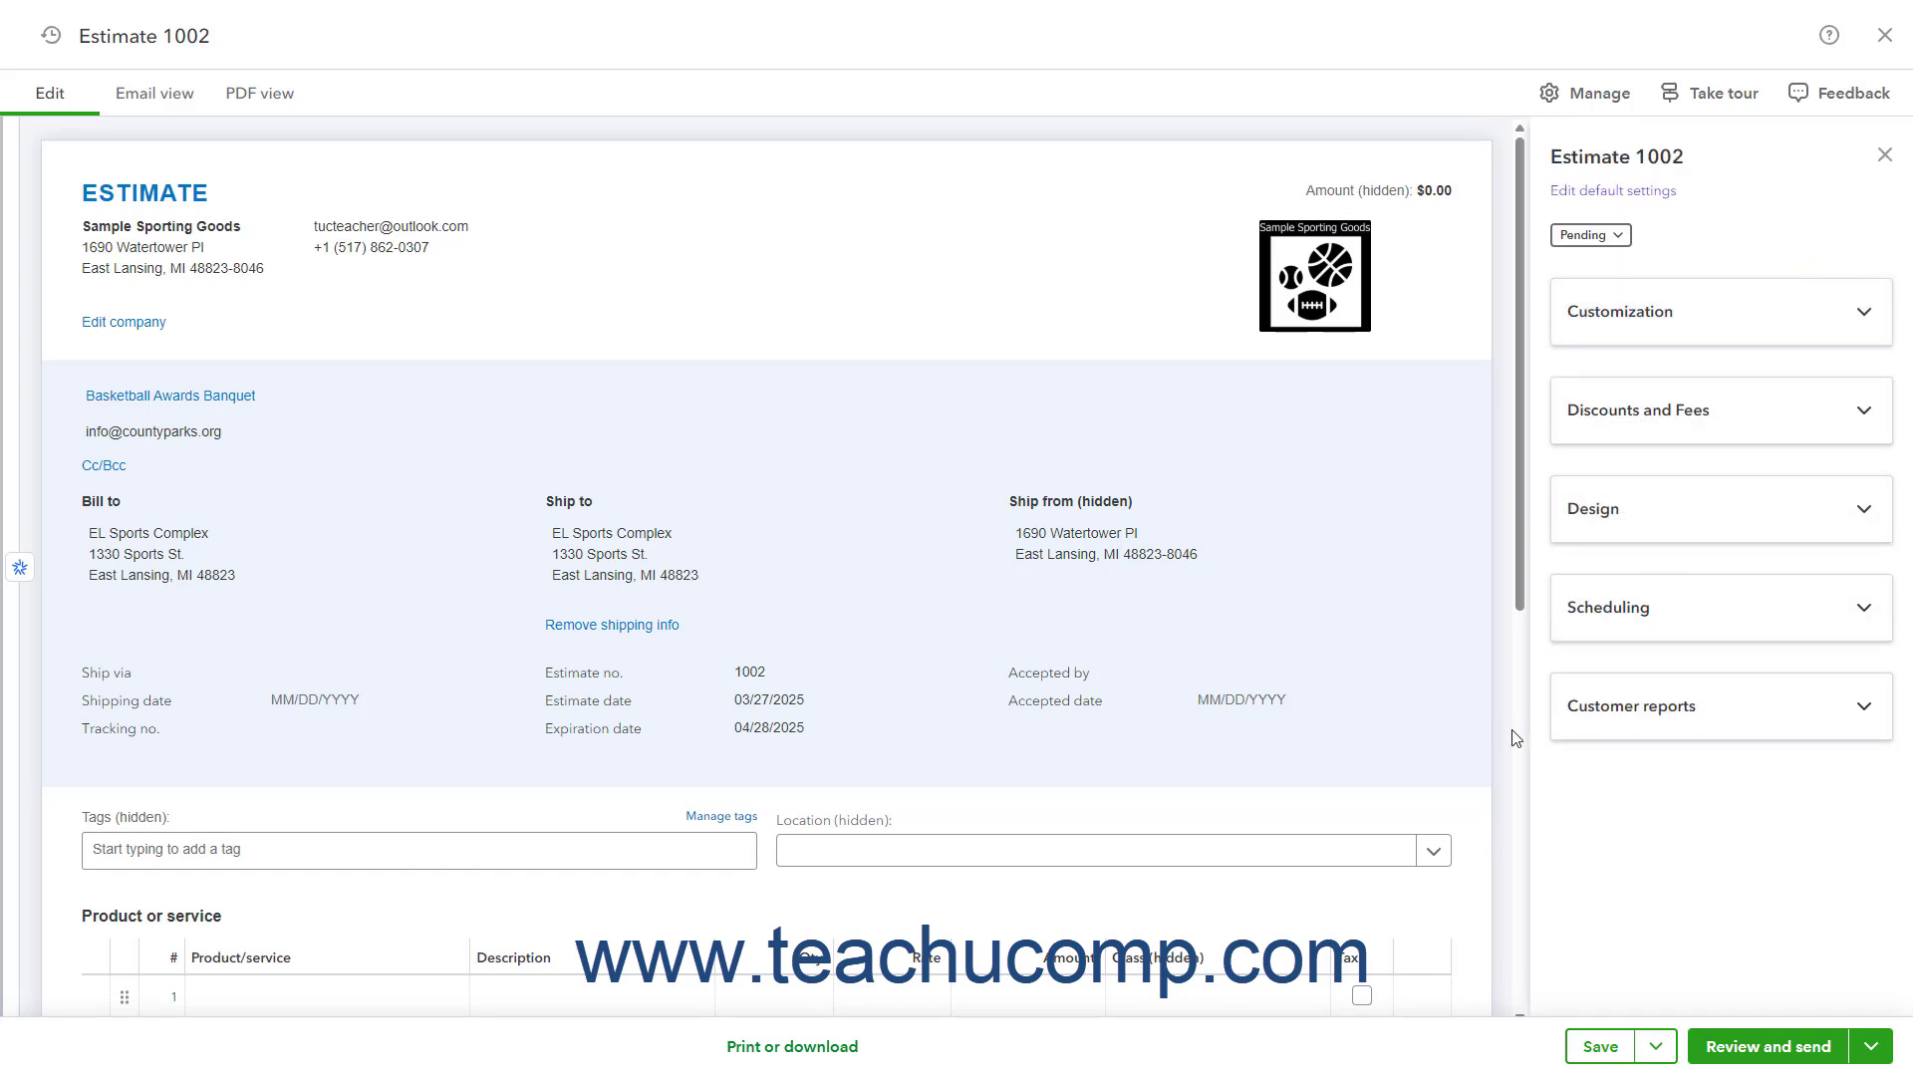
pyautogui.click(1426, 854)
pyautogui.click(1430, 854)
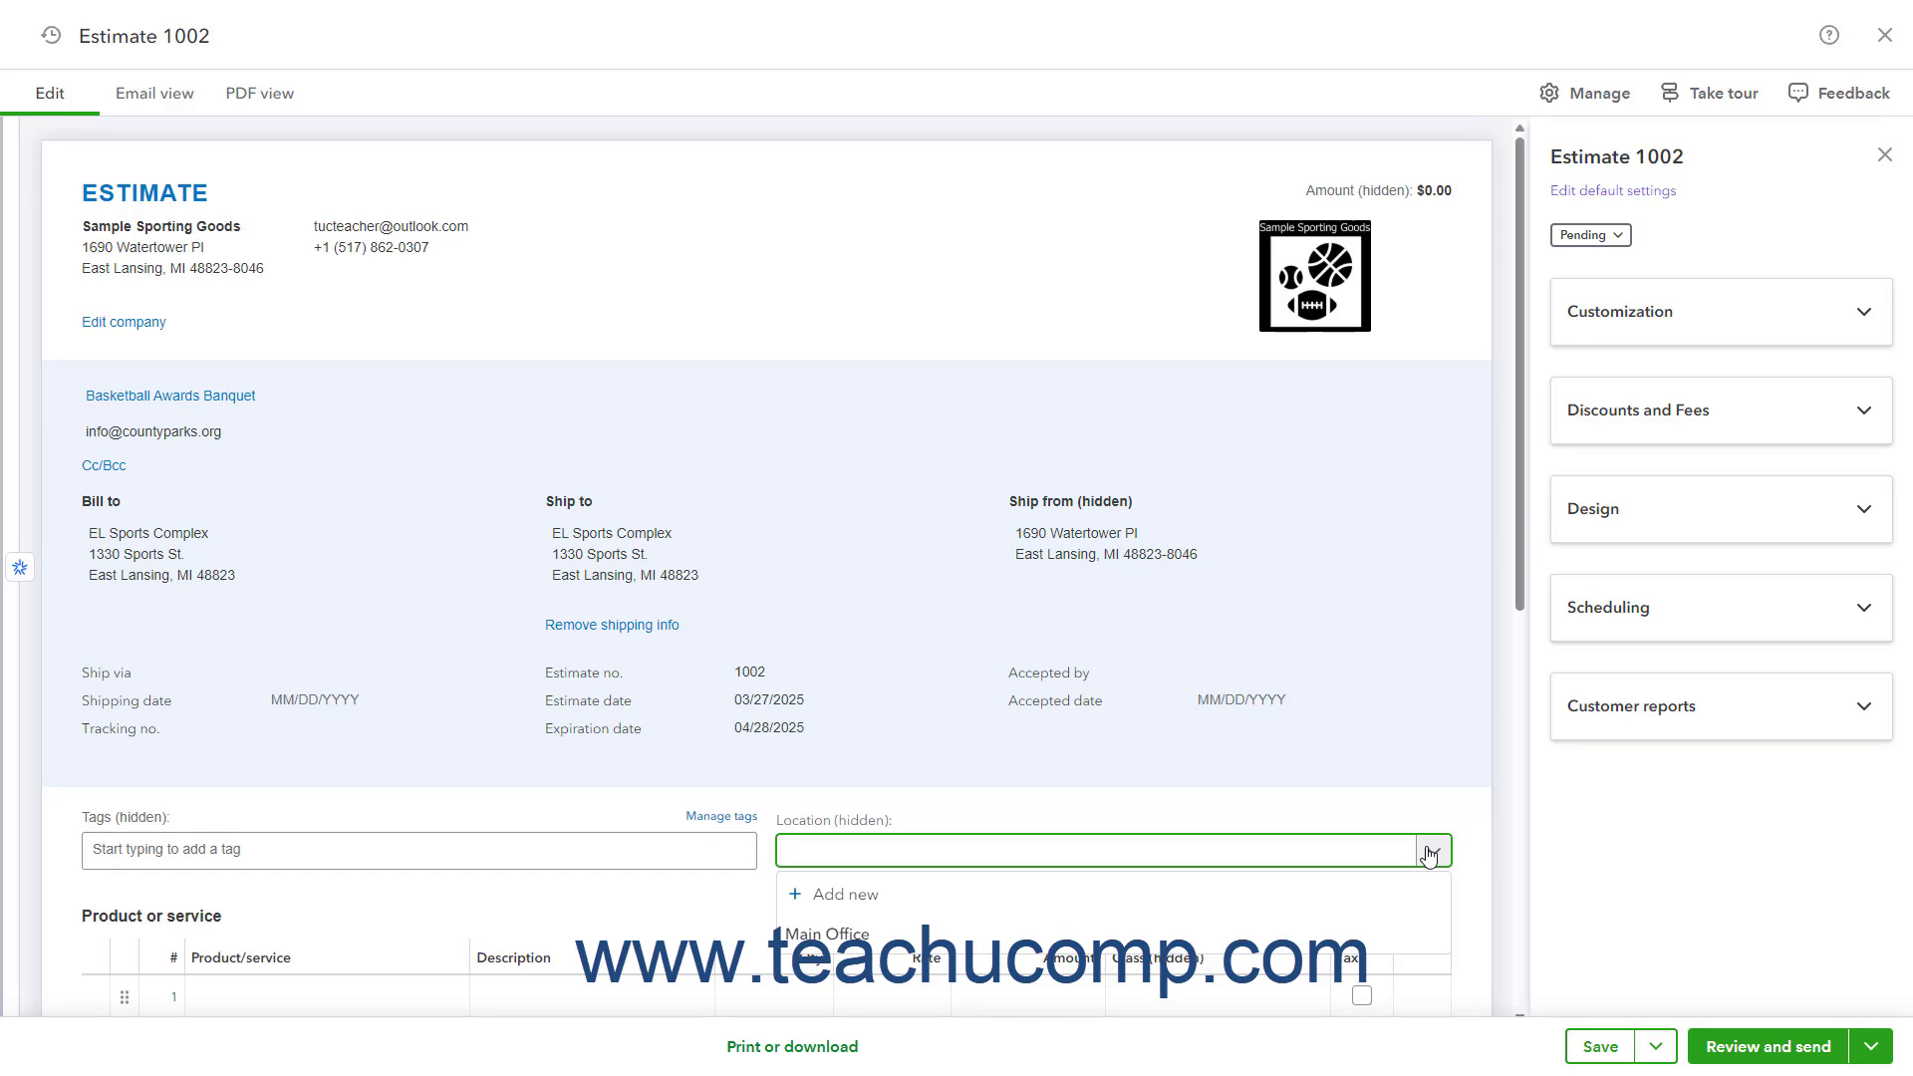
pyautogui.click(1430, 855)
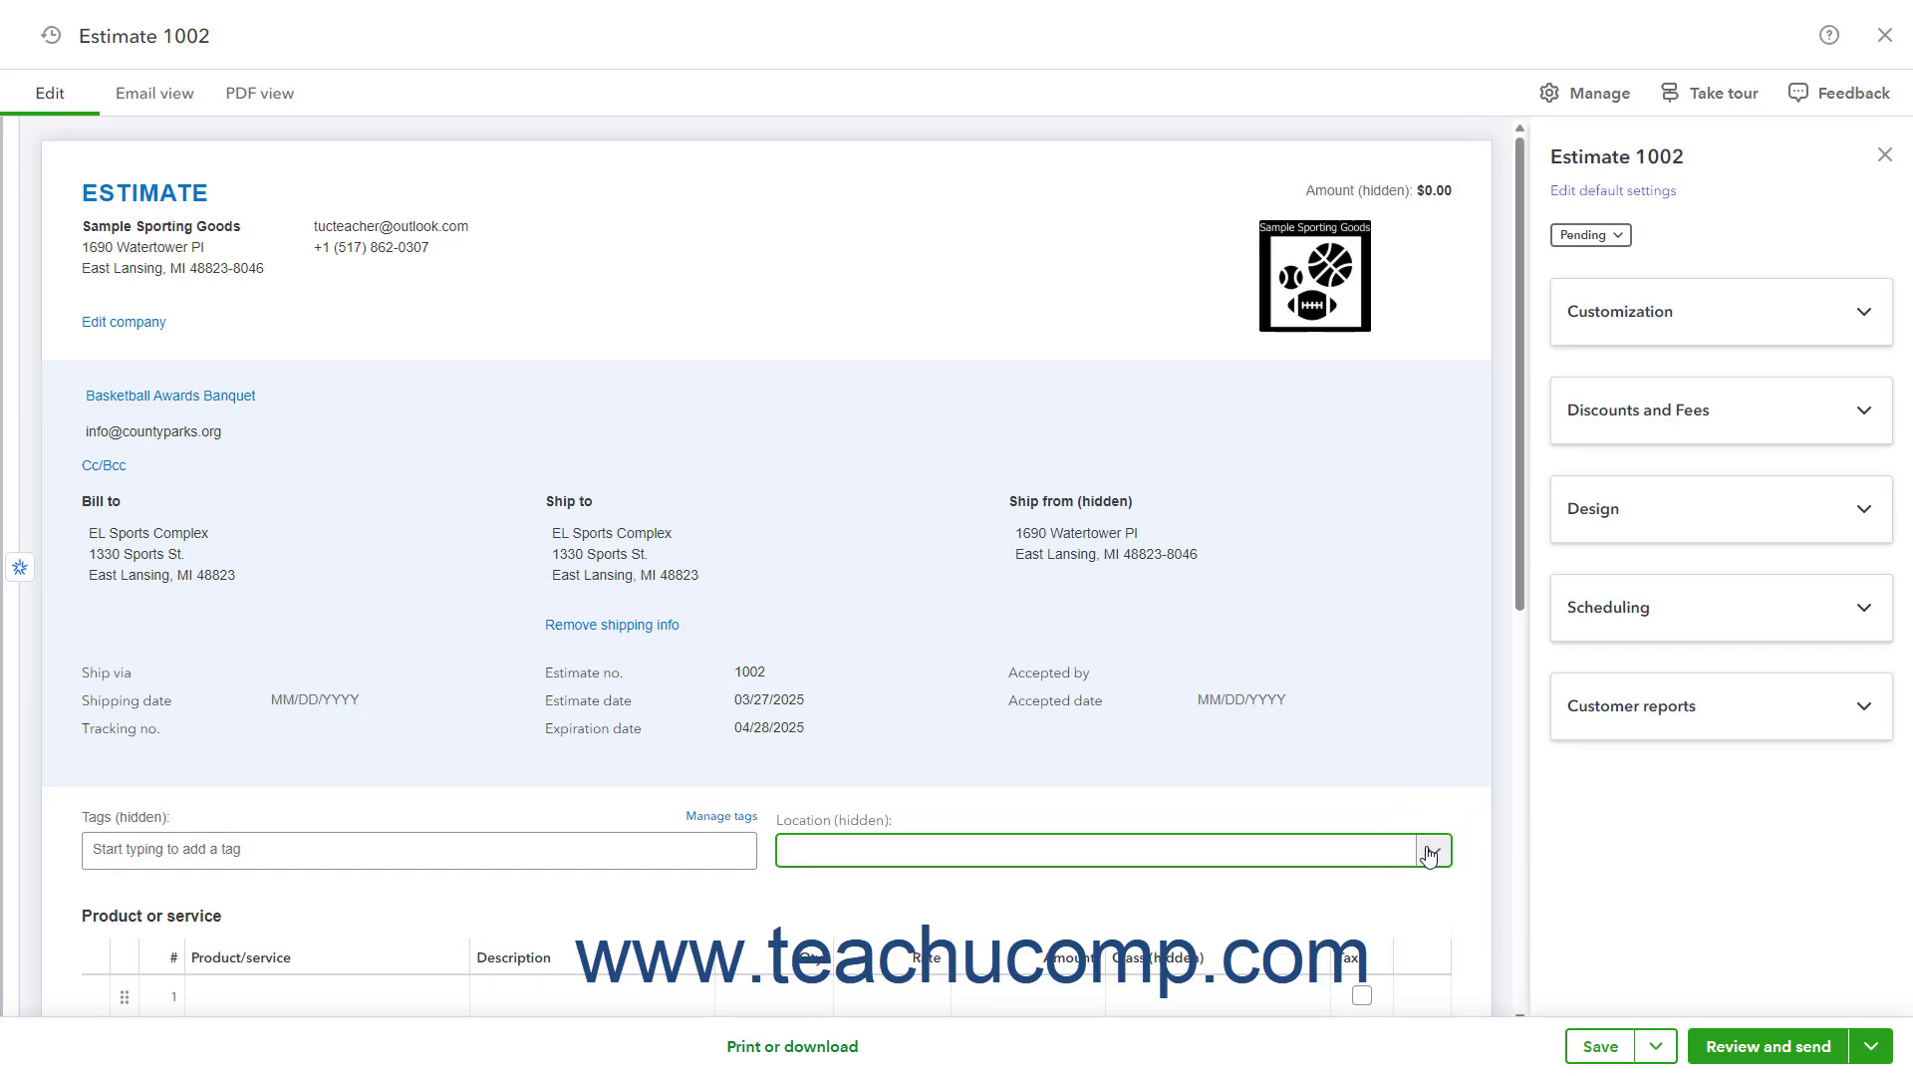
pyautogui.click(1143, 555)
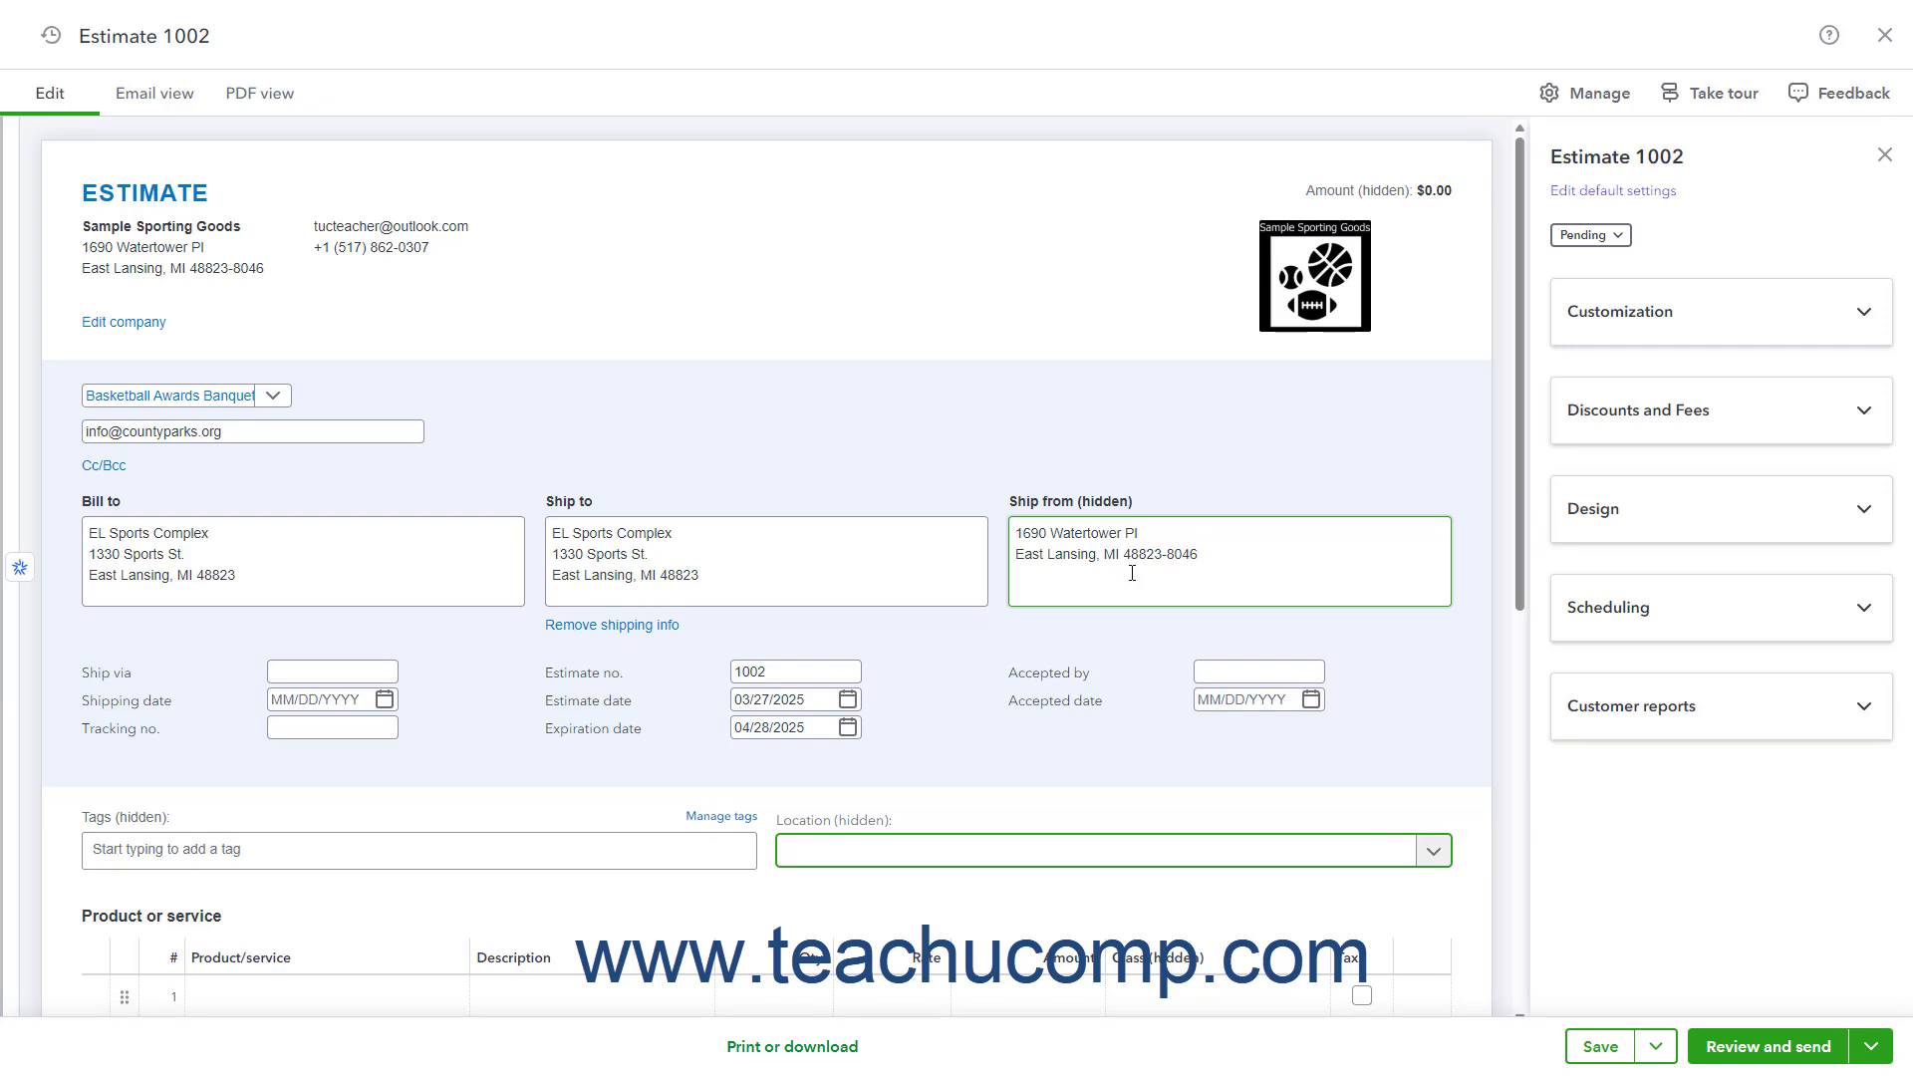
# - Add the product Sports Trophy - Glass - Basketball as the first line item with a quantity of 10
pyautogui.scroll(-3, 1132, 573)
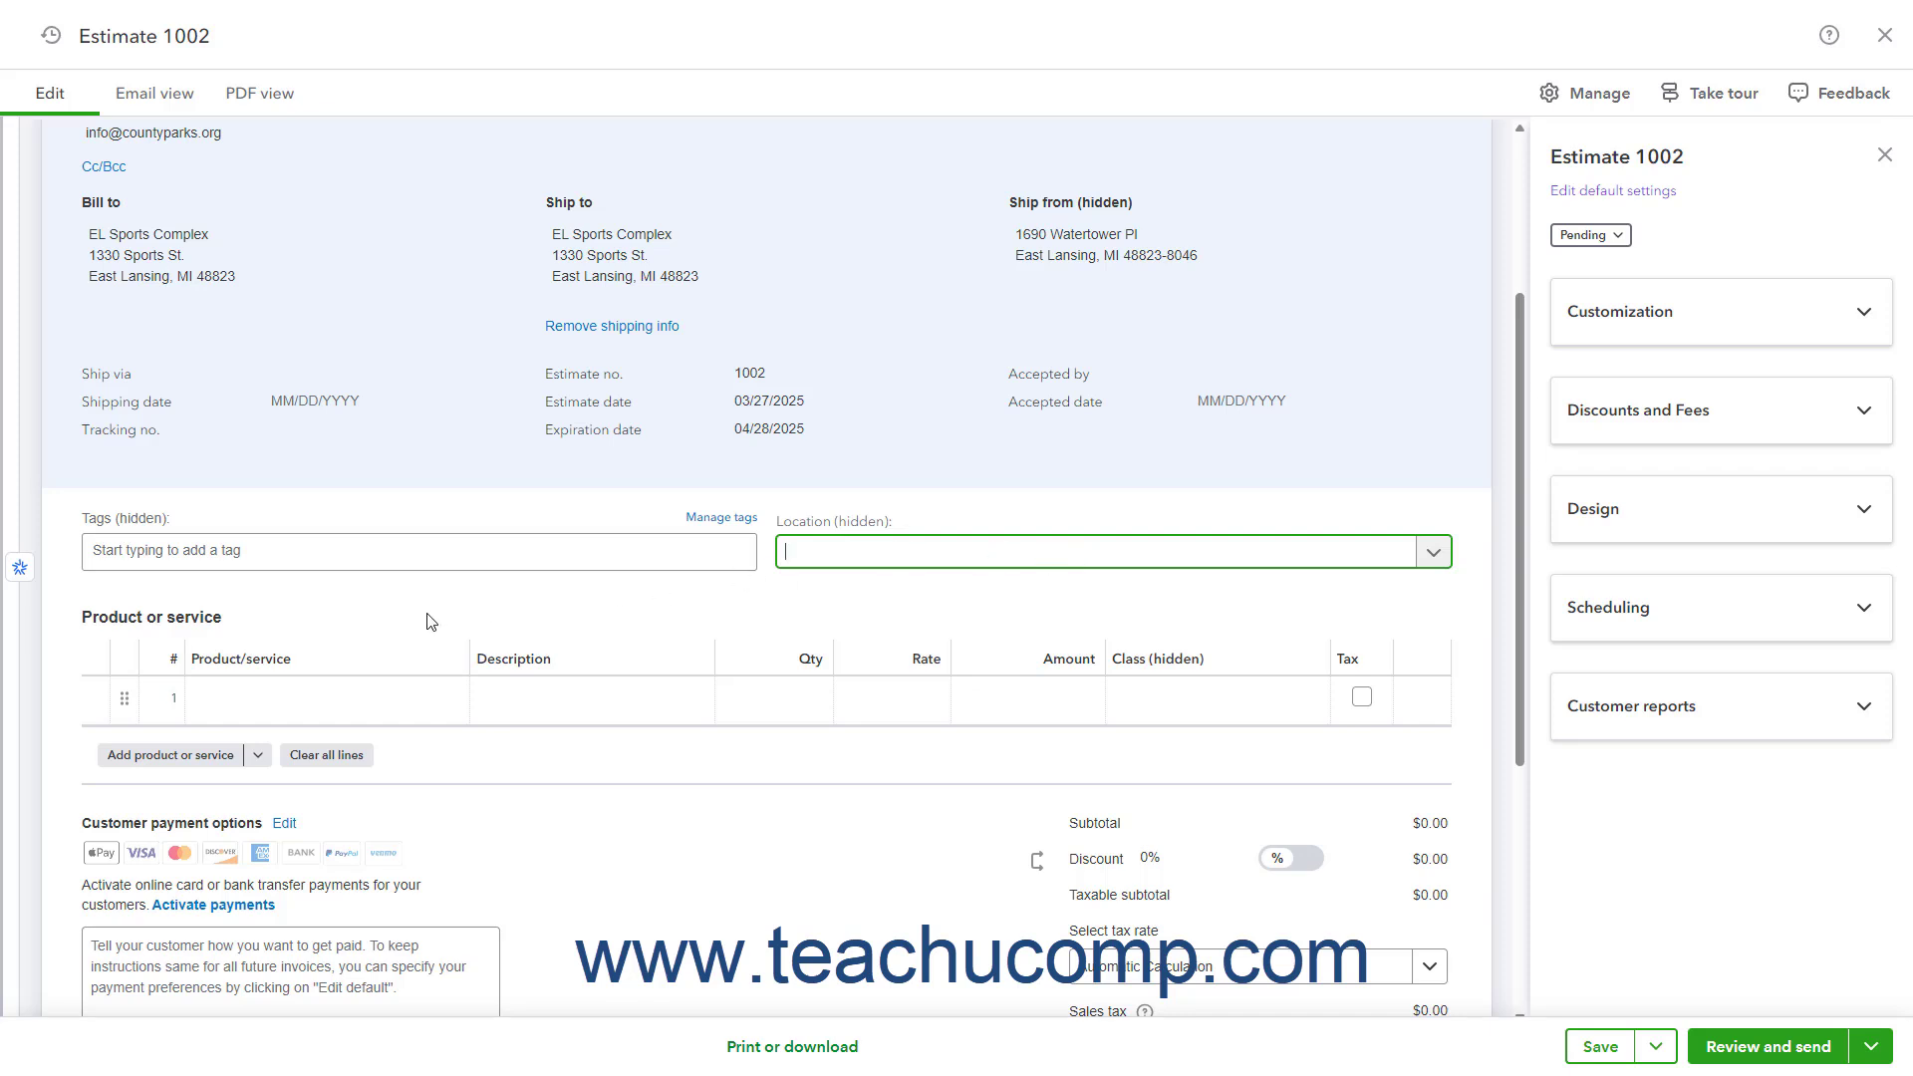
pyautogui.click(351, 697)
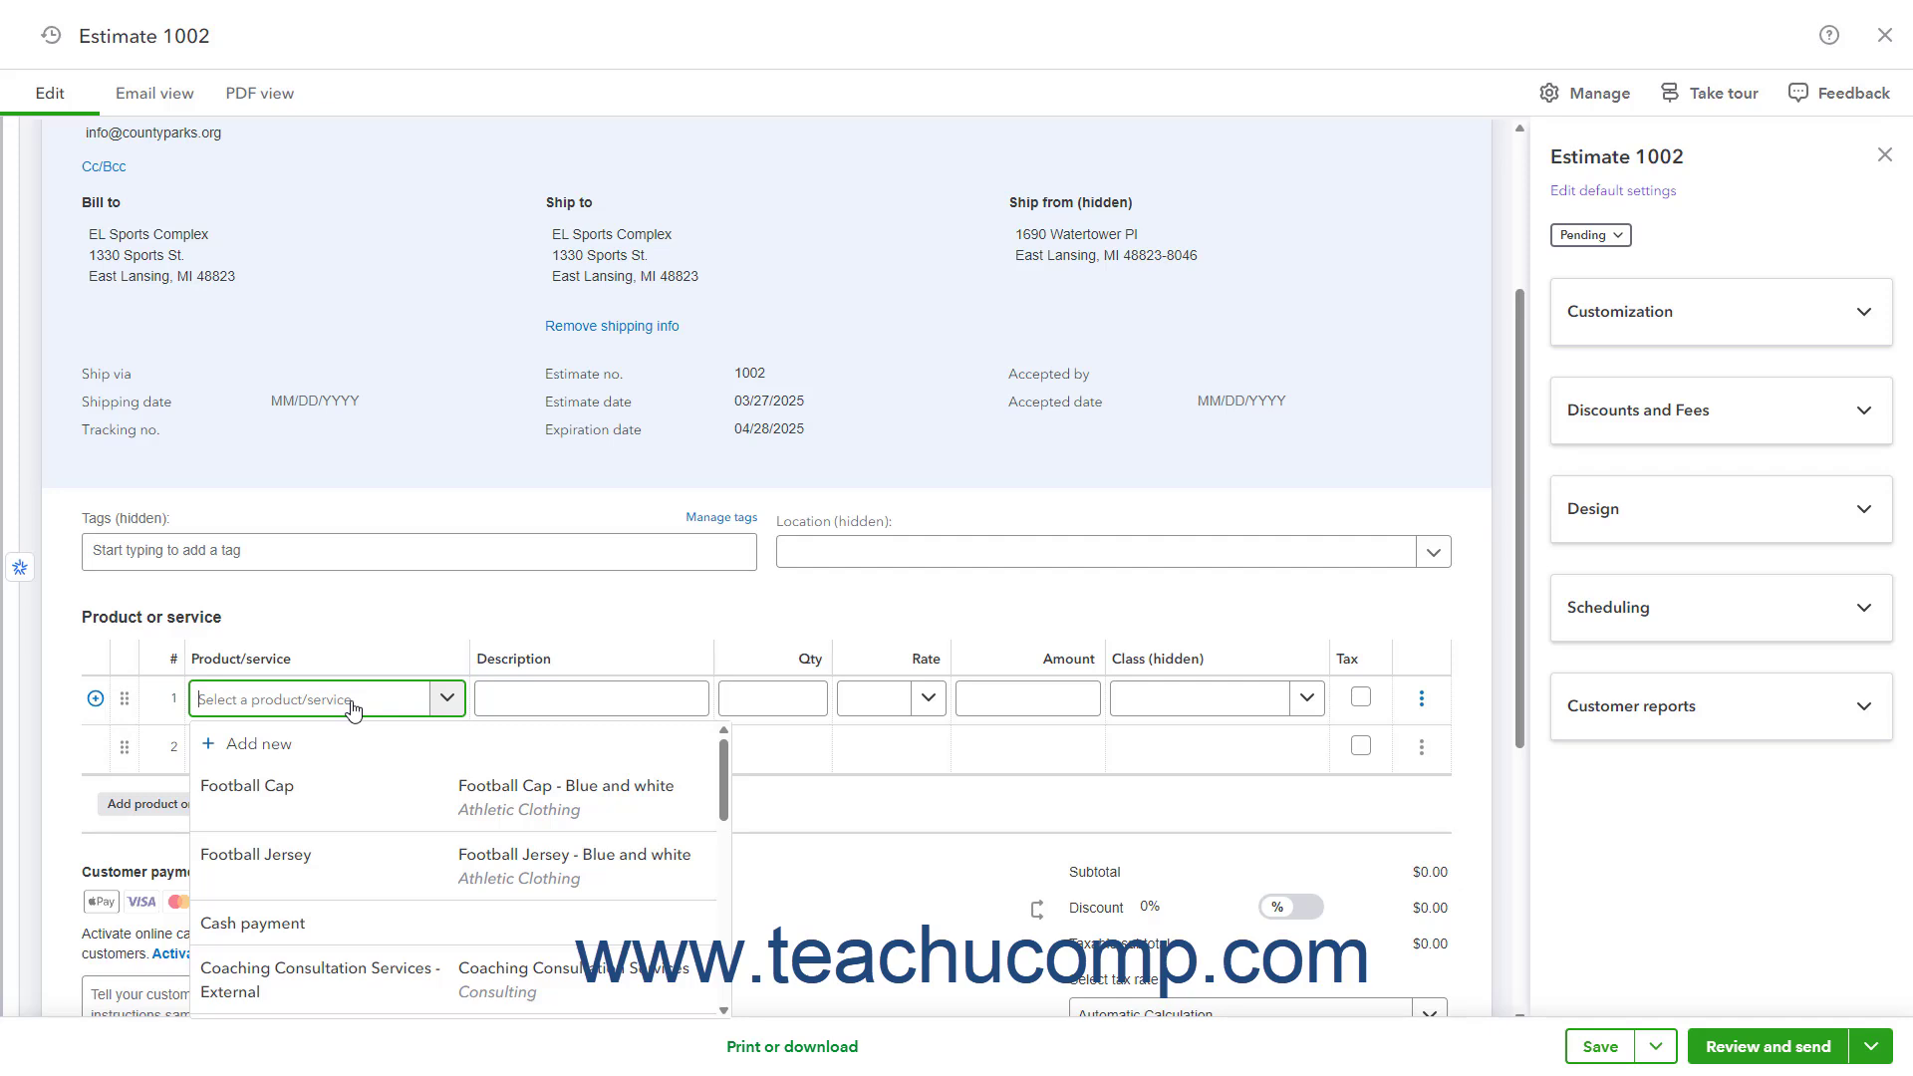
pyautogui.scroll(-5, 445, 801)
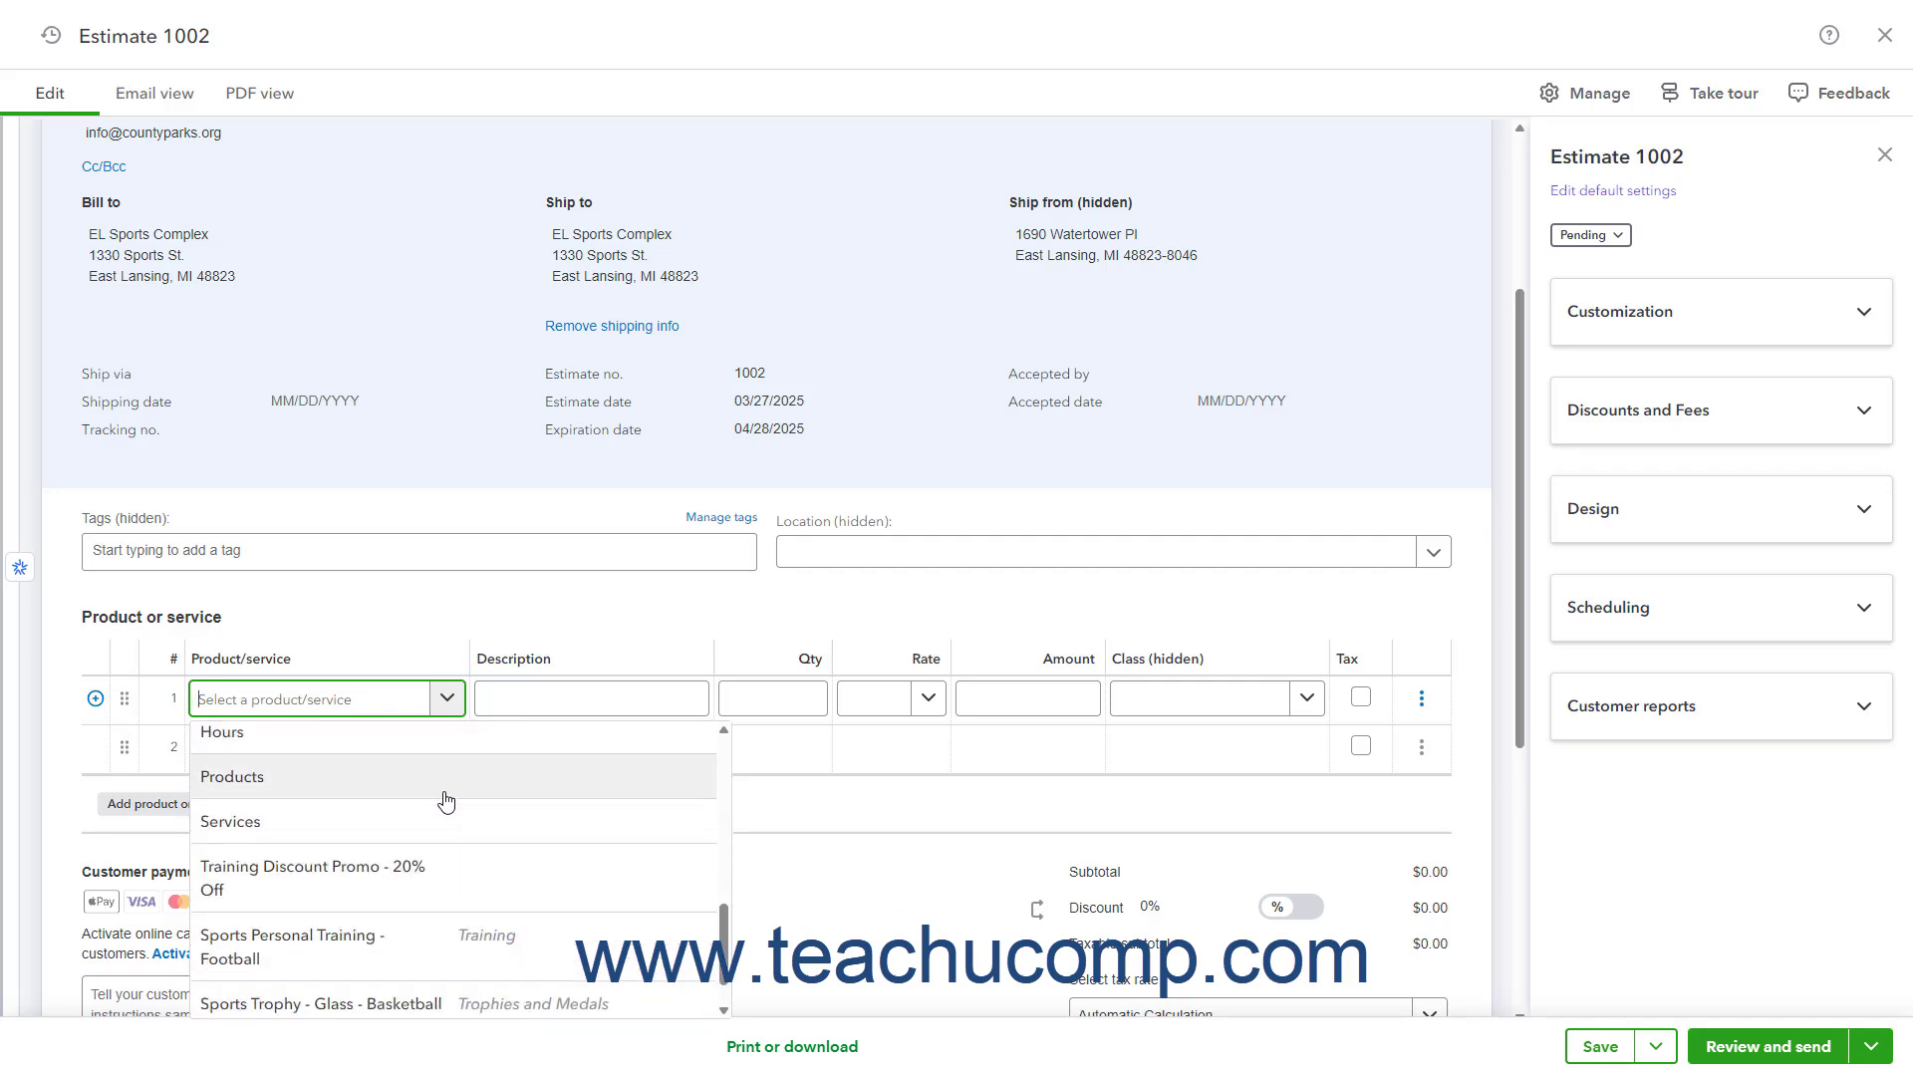
pyautogui.scroll(-1, 445, 801)
pyautogui.click(439, 952)
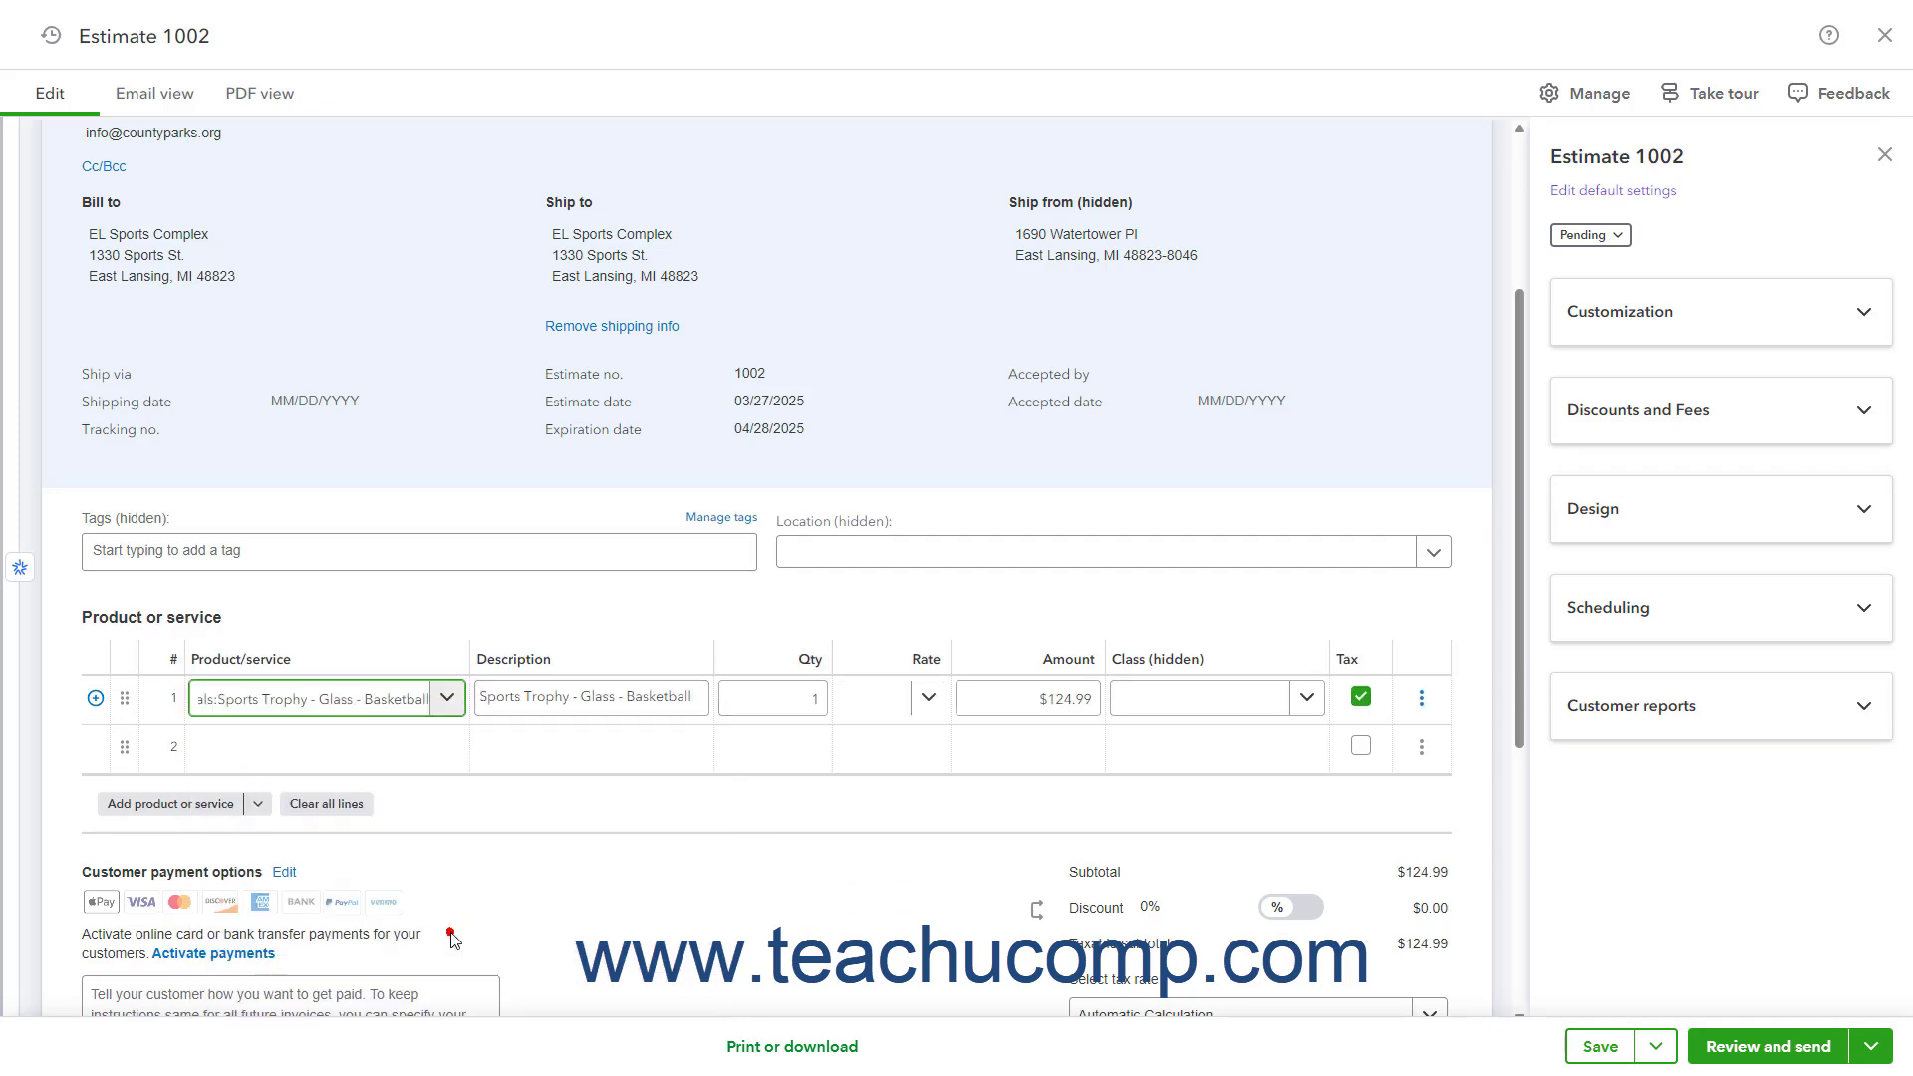
pyautogui.click(757, 706)
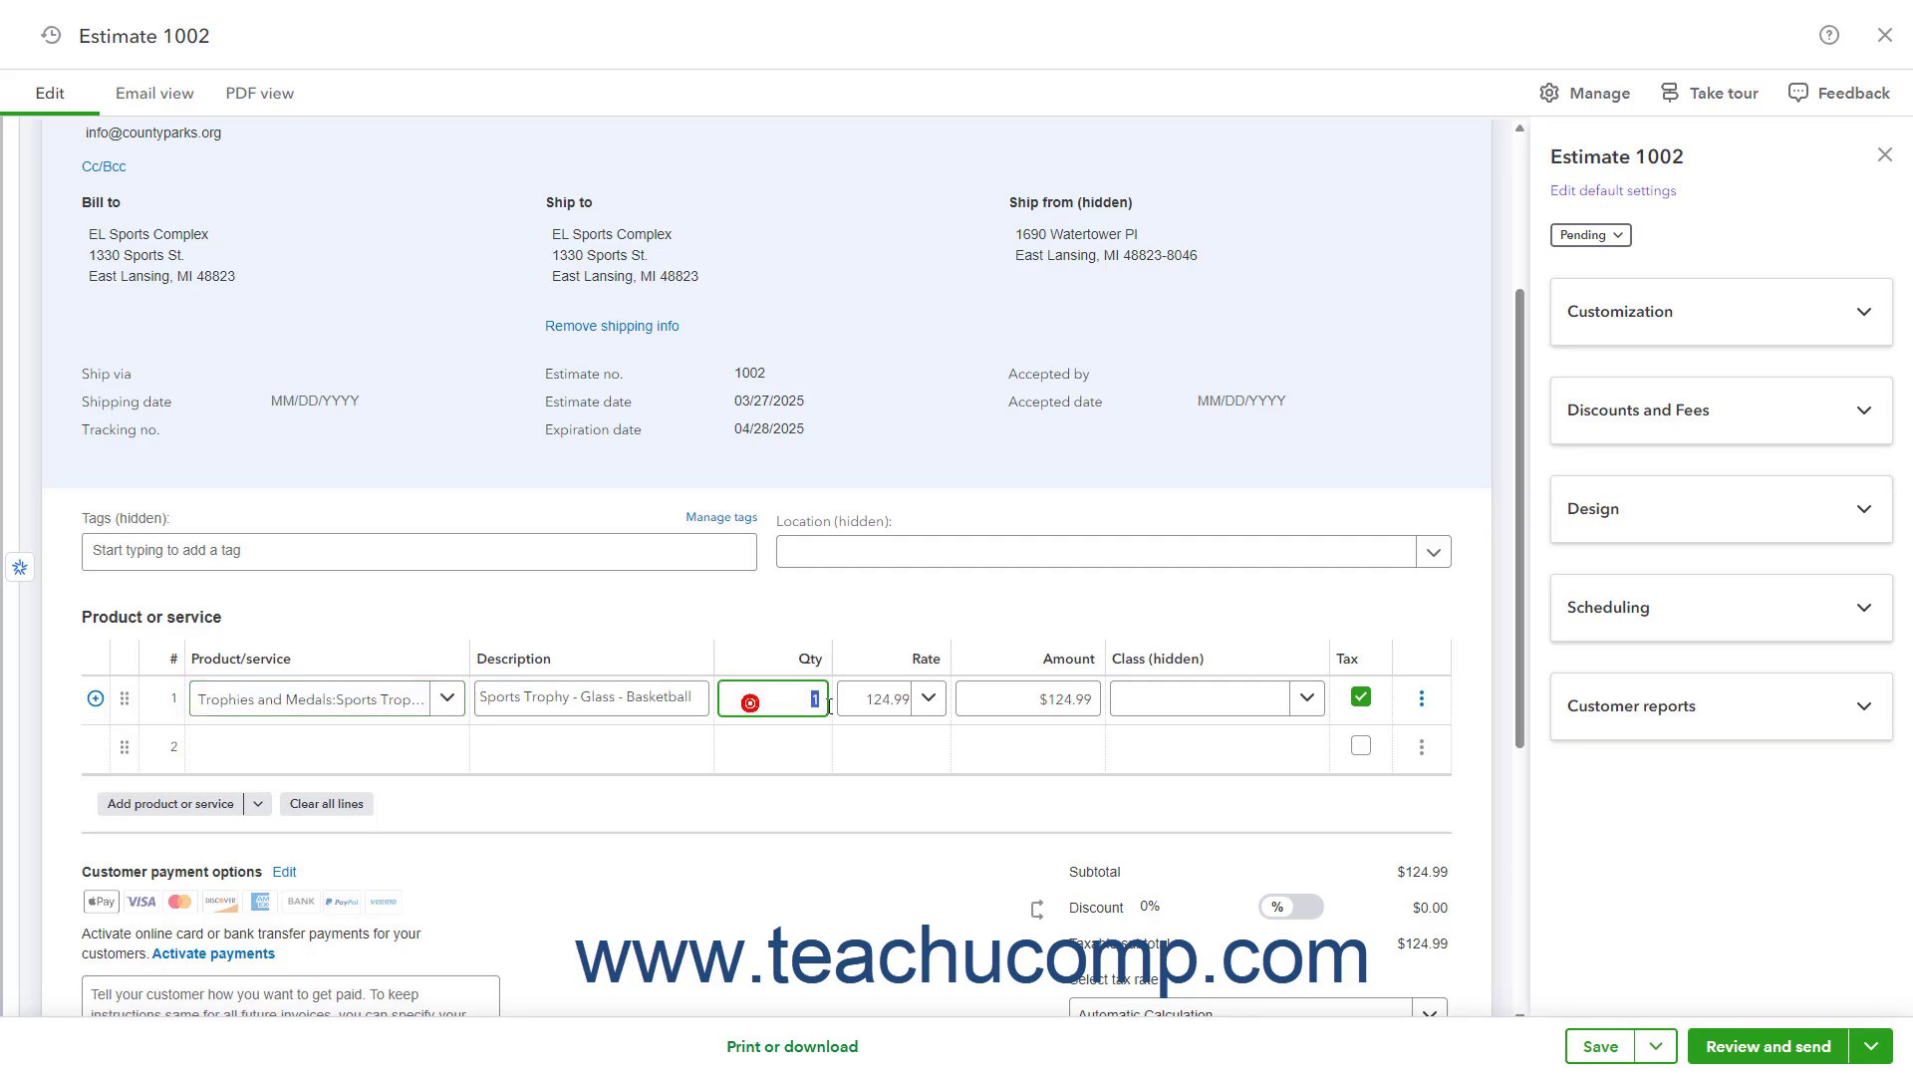
pyautogui.write('10')
pyautogui.press('Tab')
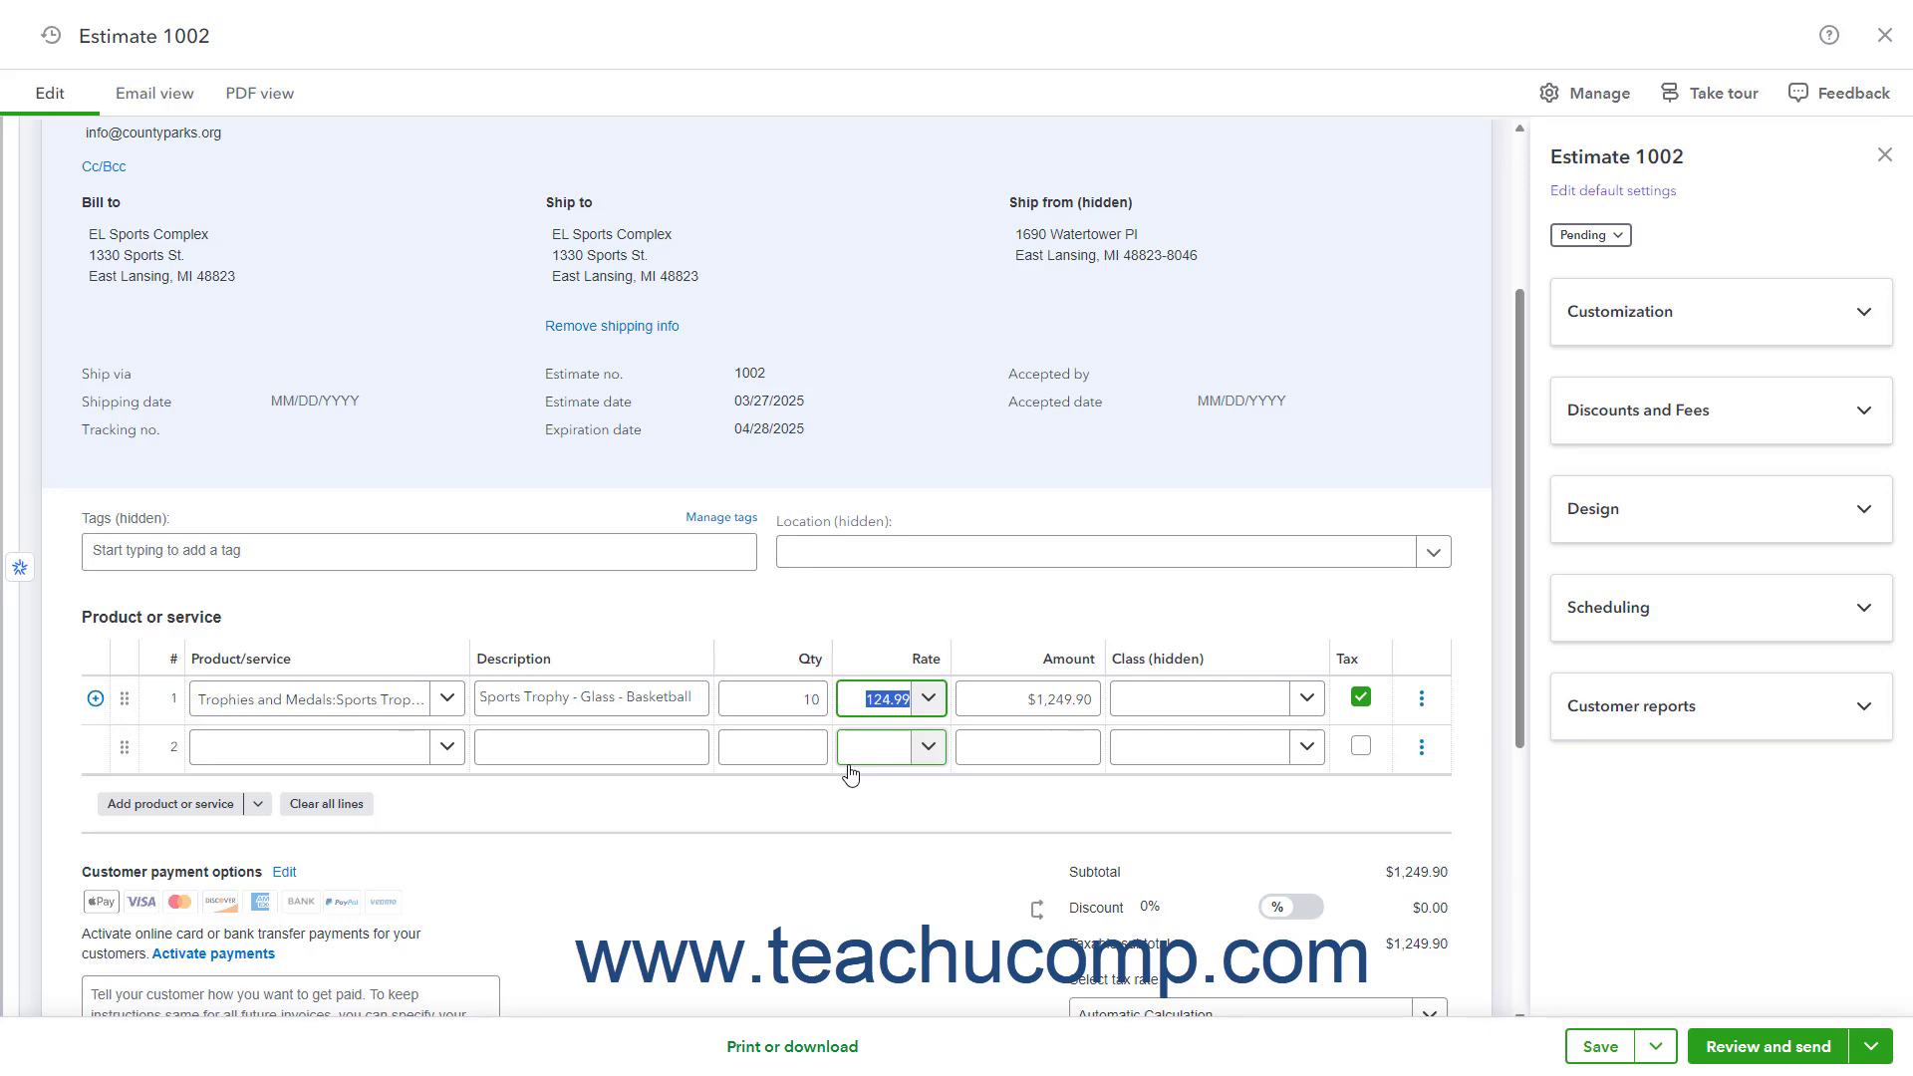
pyautogui.click(670, 697)
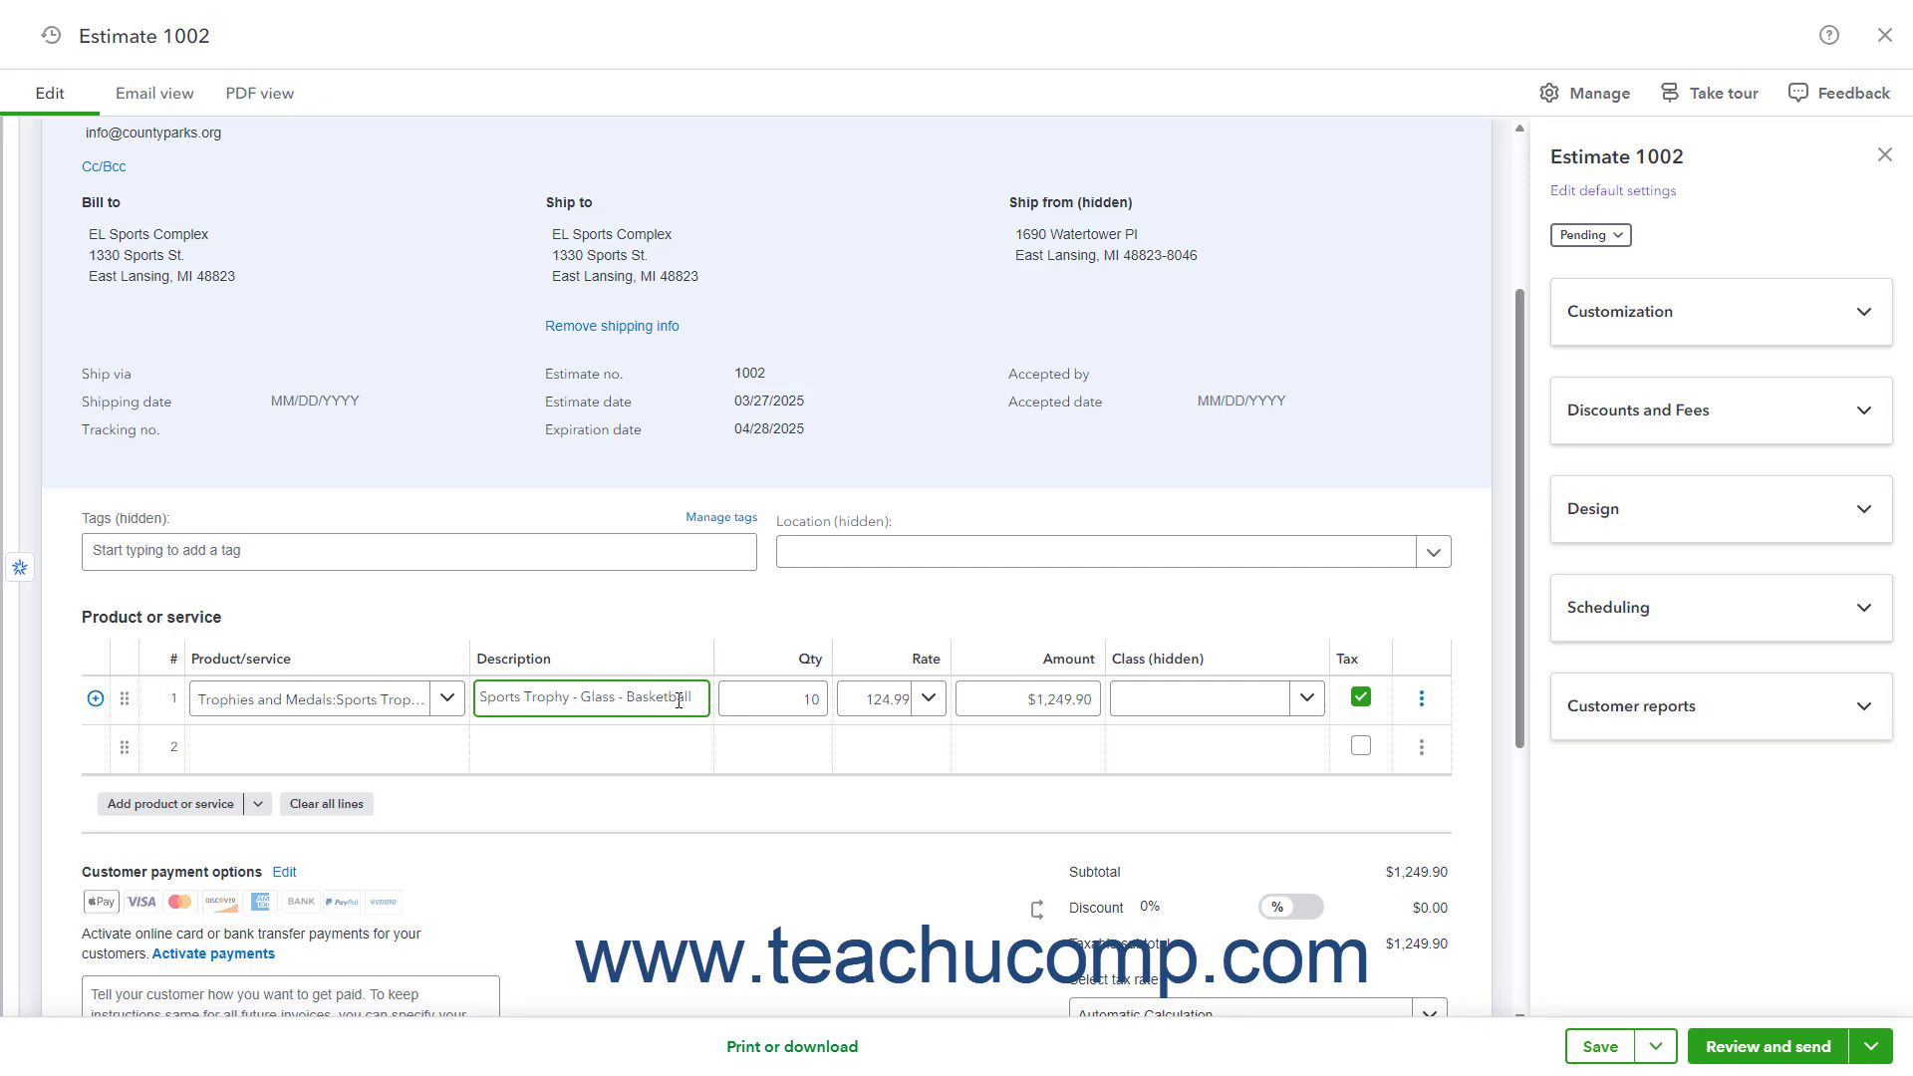
pyautogui.click(790, 706)
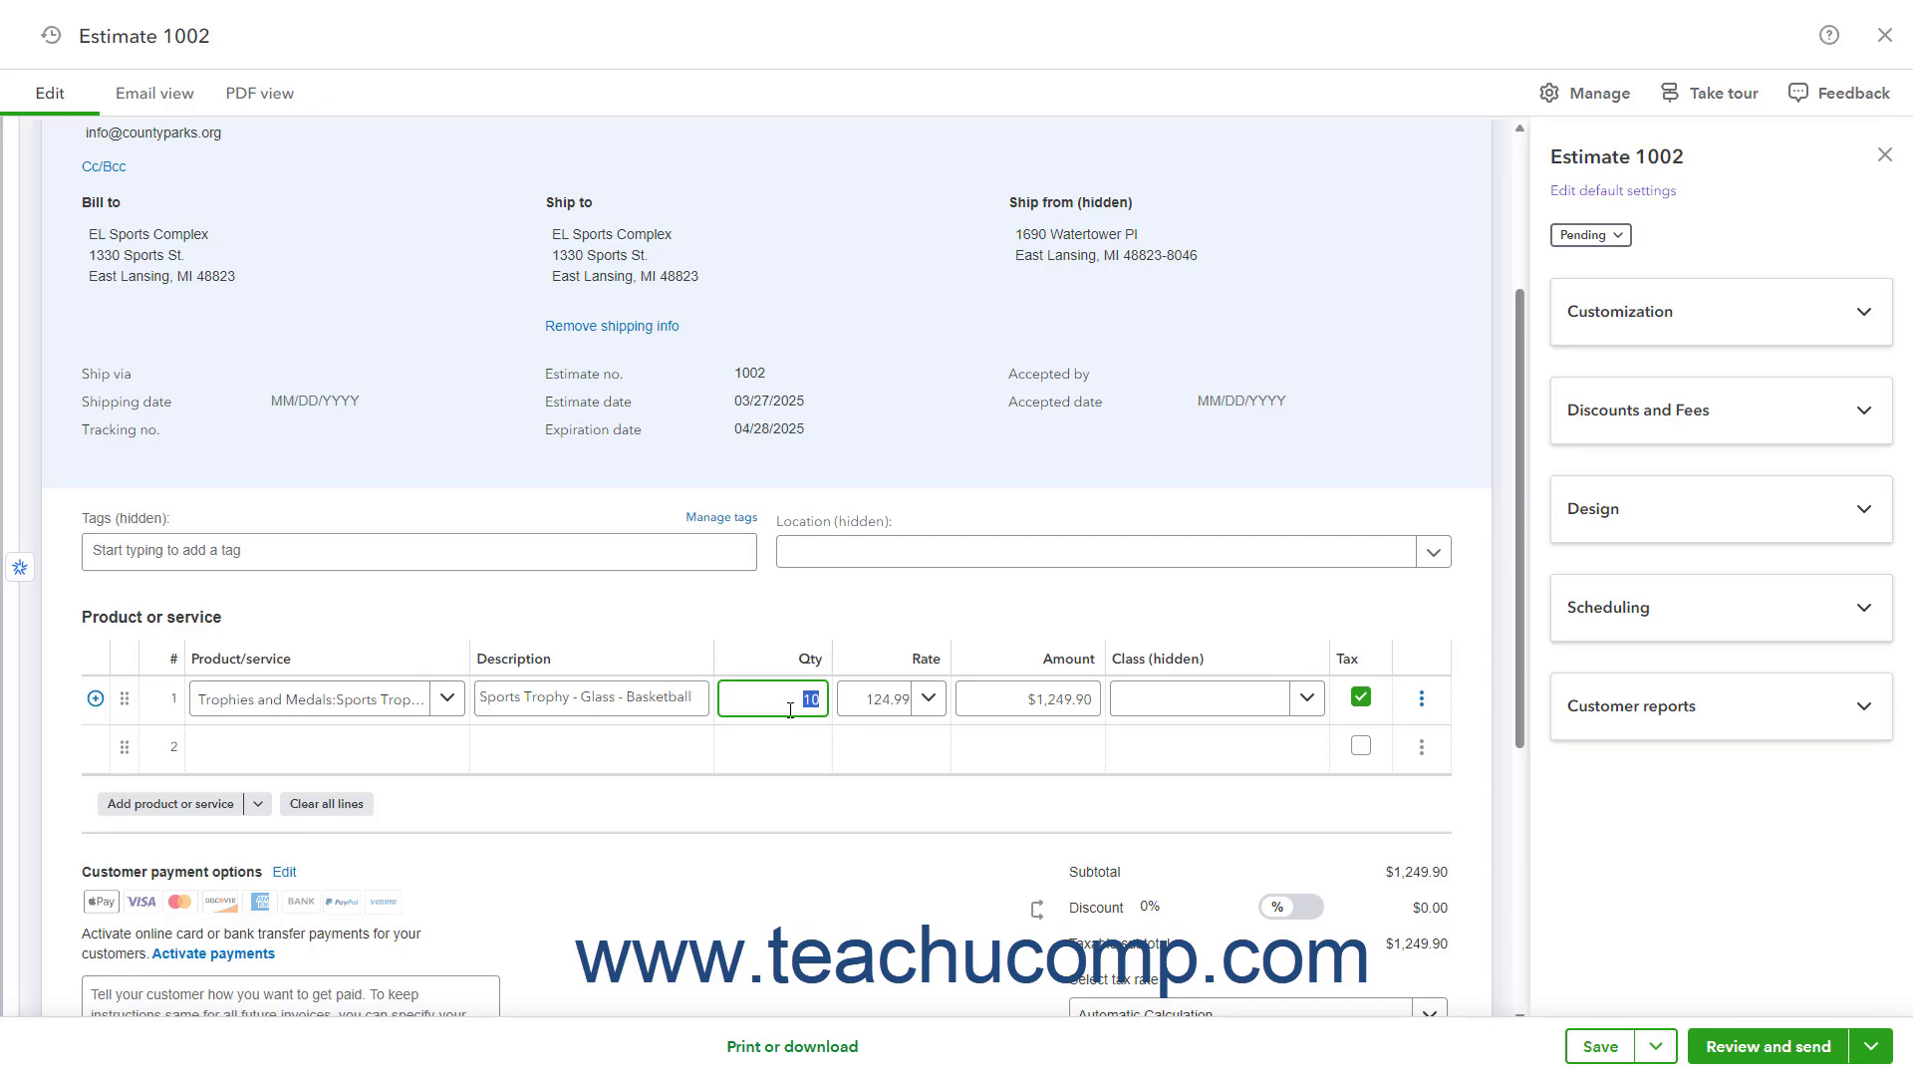
# - Add a second line item for Services with the description Hall Rental and an amount of 1500
pyautogui.click(858, 704)
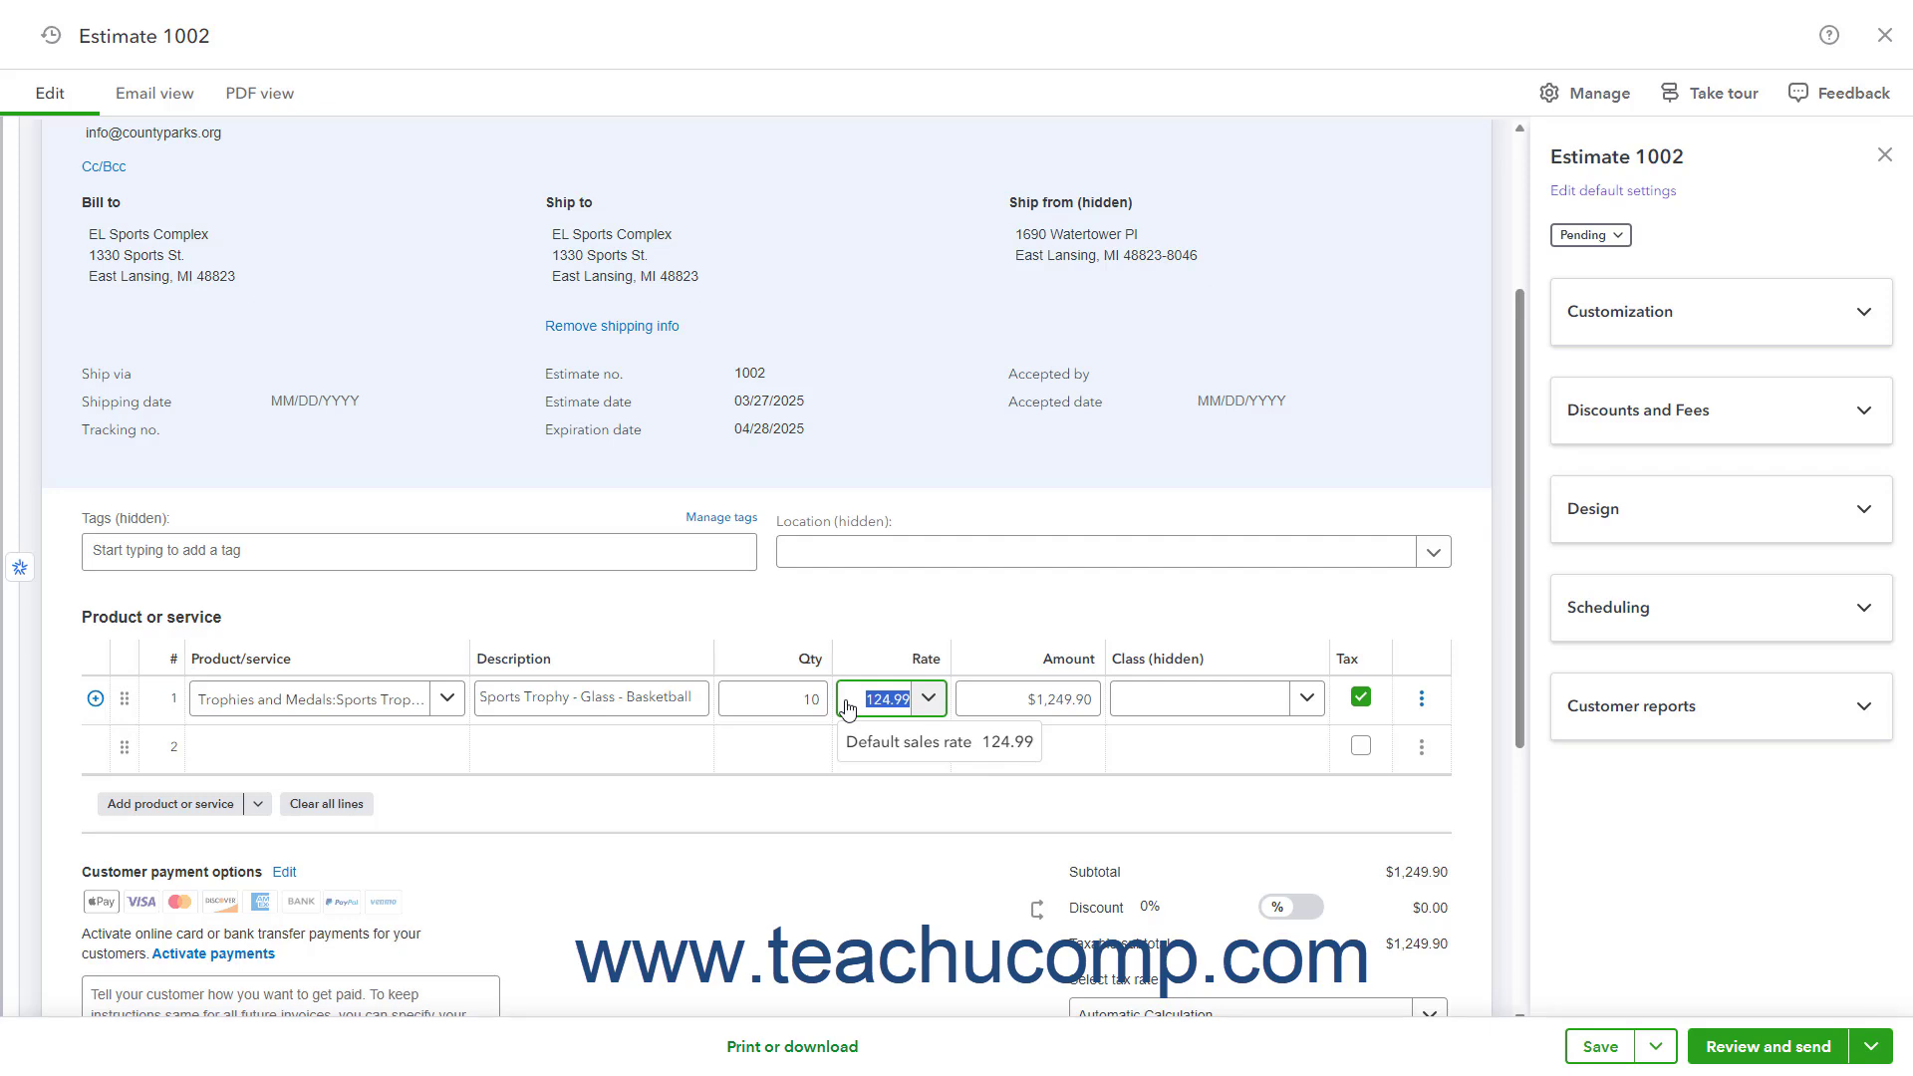
pyautogui.click(1002, 700)
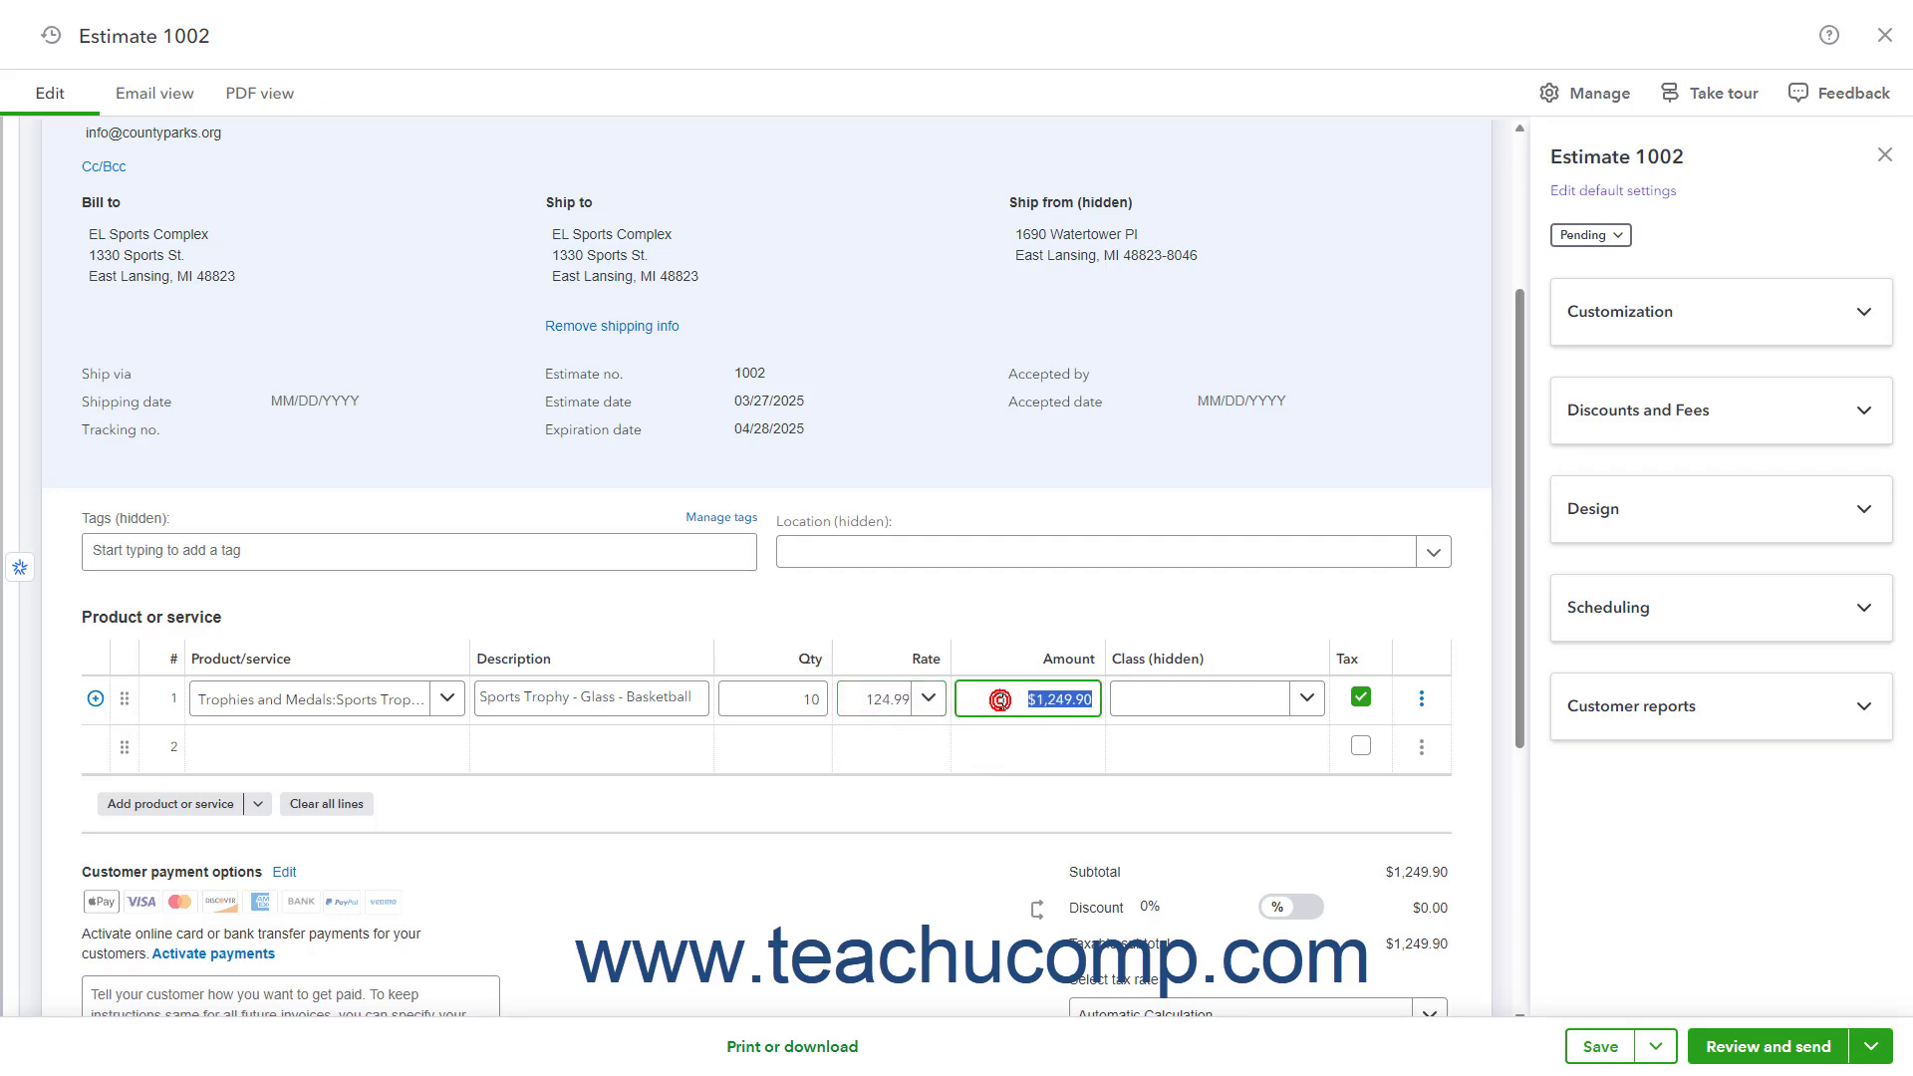
pyautogui.click(450, 748)
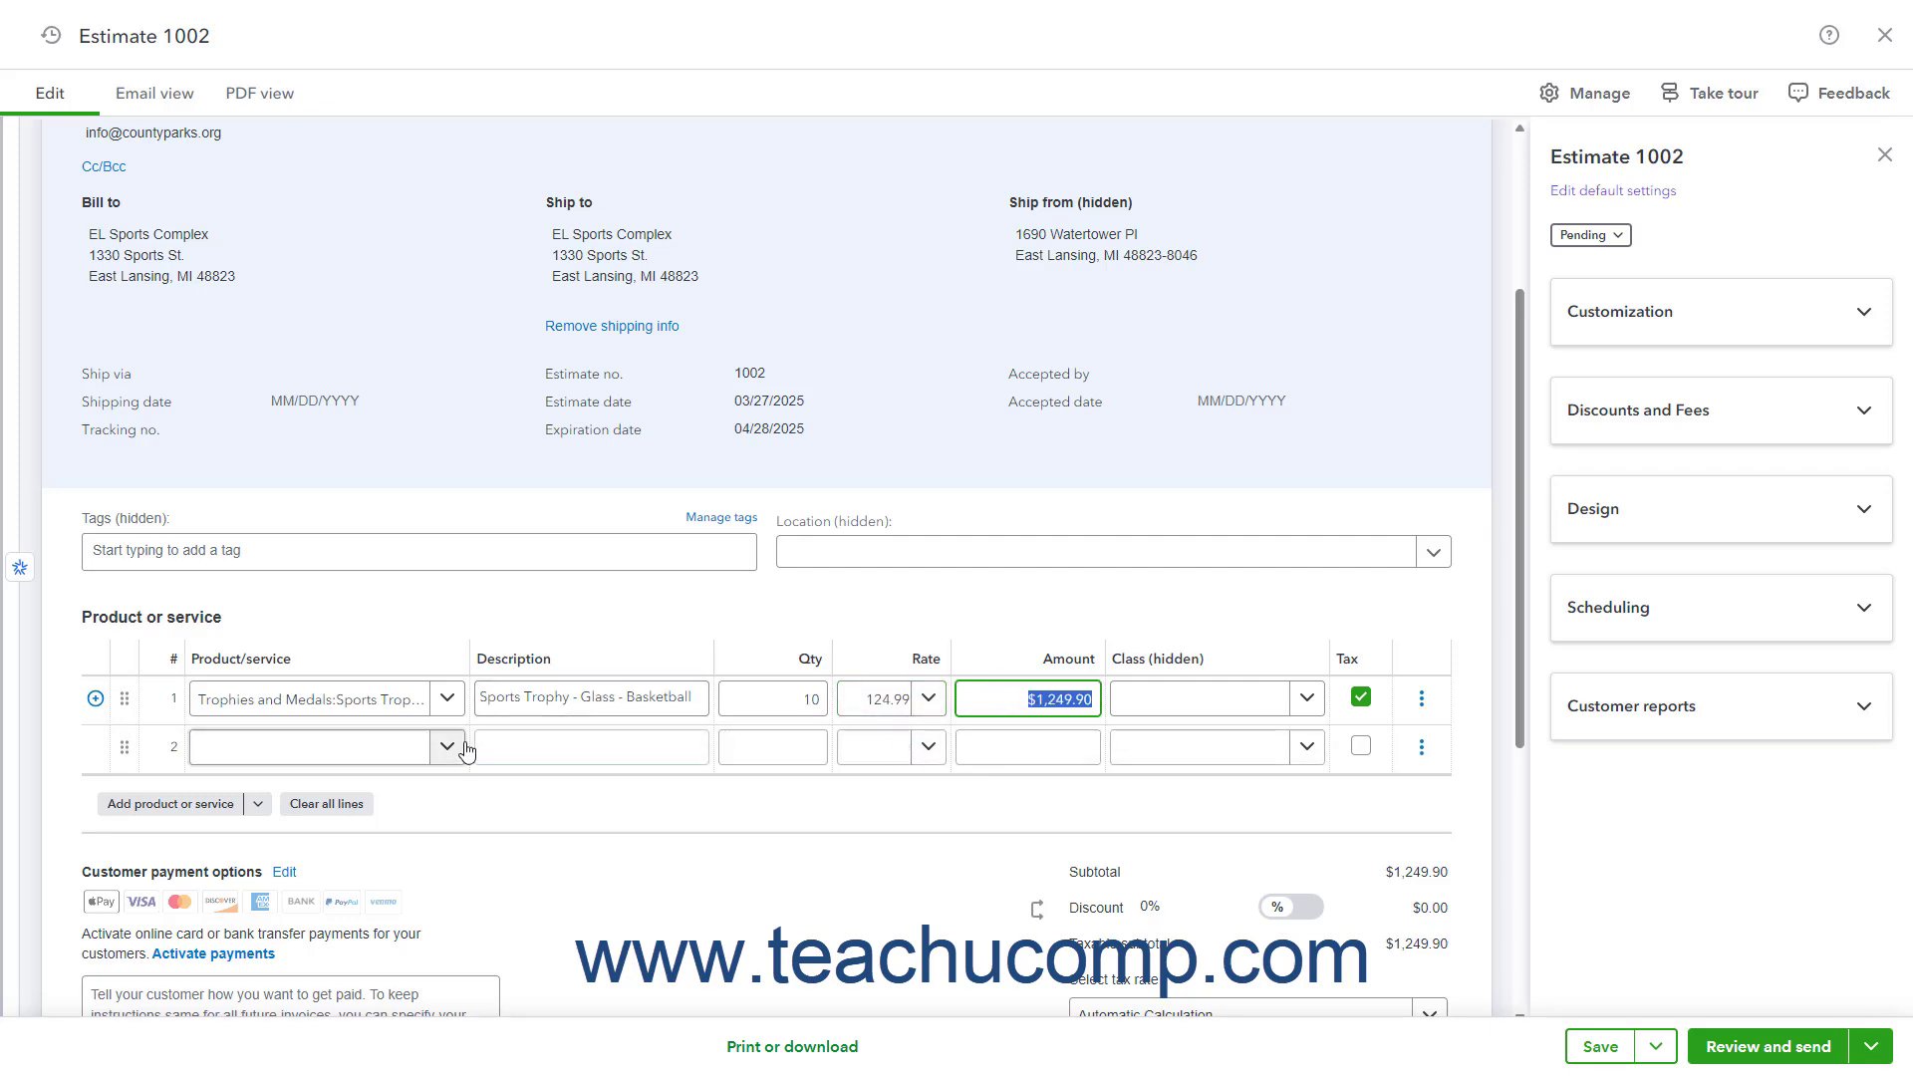
pyautogui.scroll(-10, 418, 807)
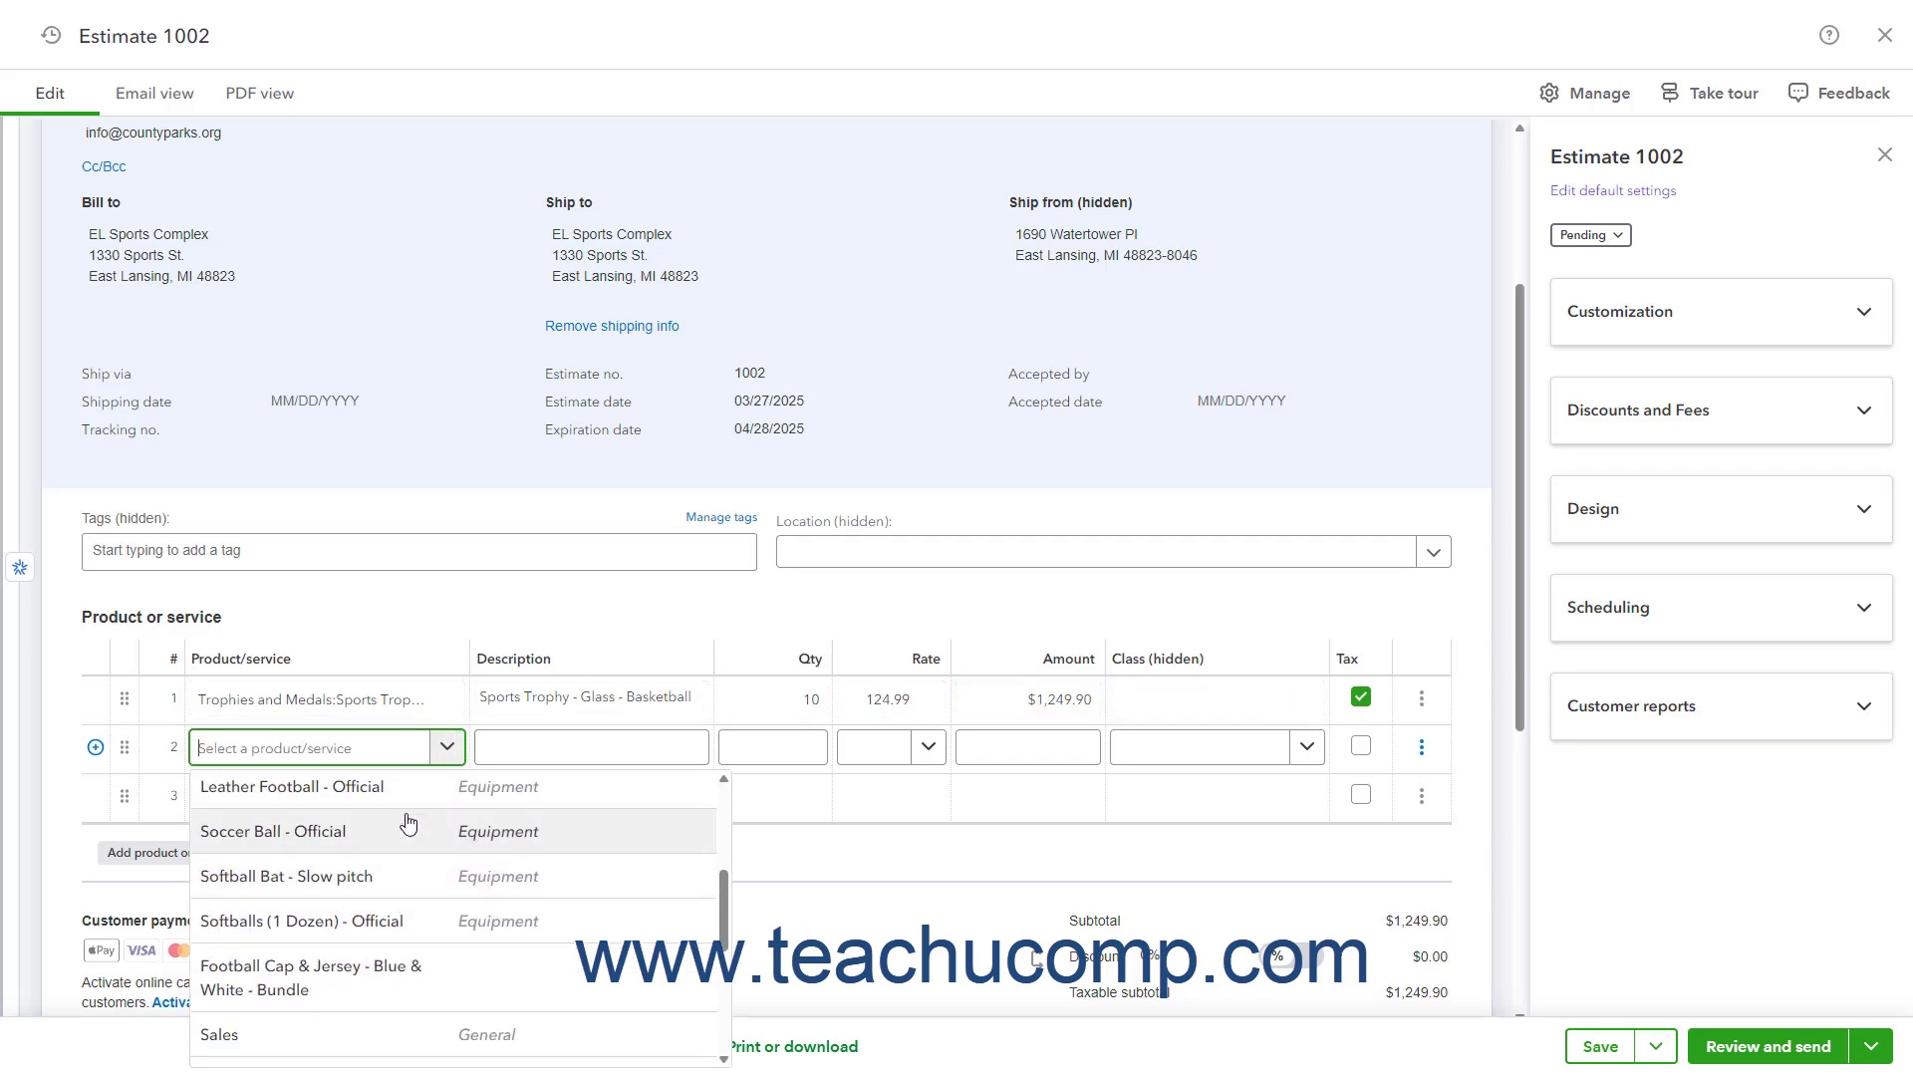
pyautogui.click(299, 969)
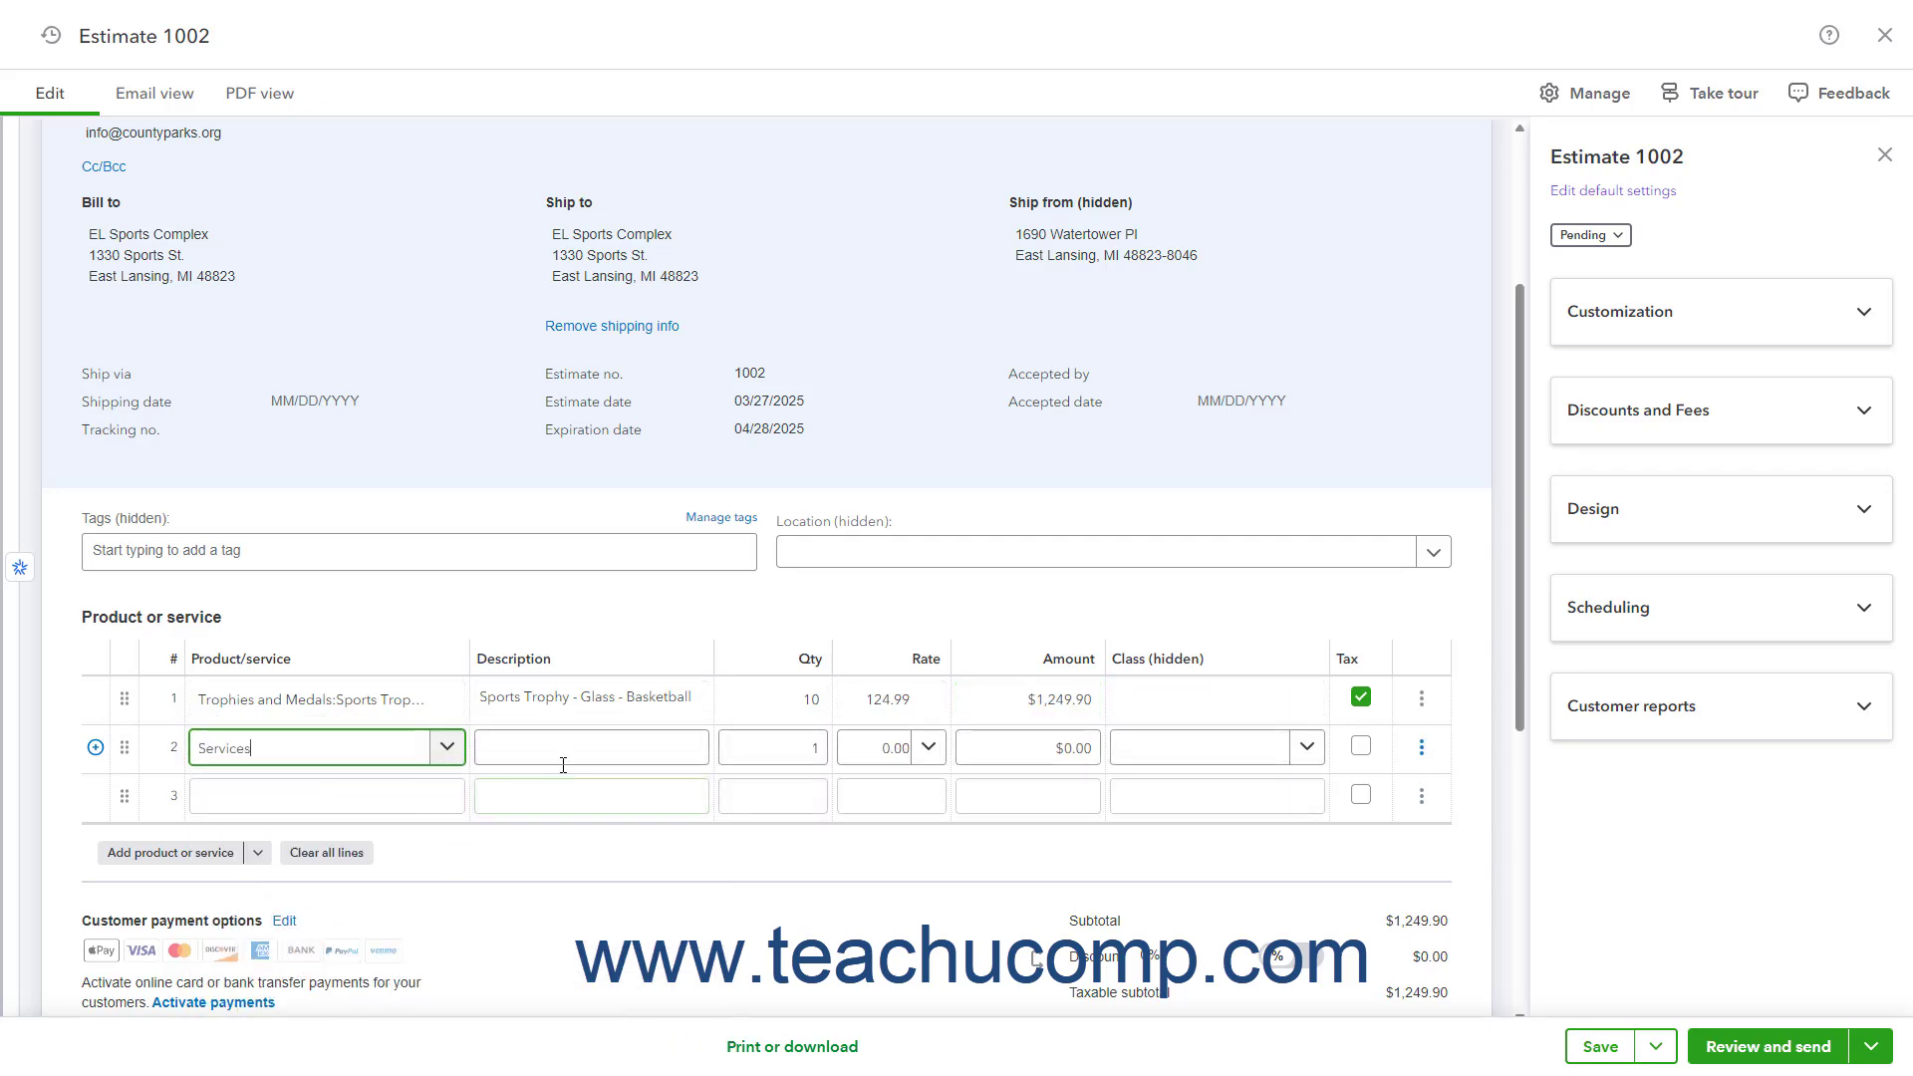
pyautogui.click(561, 752)
pyautogui.write('Hall Rental')
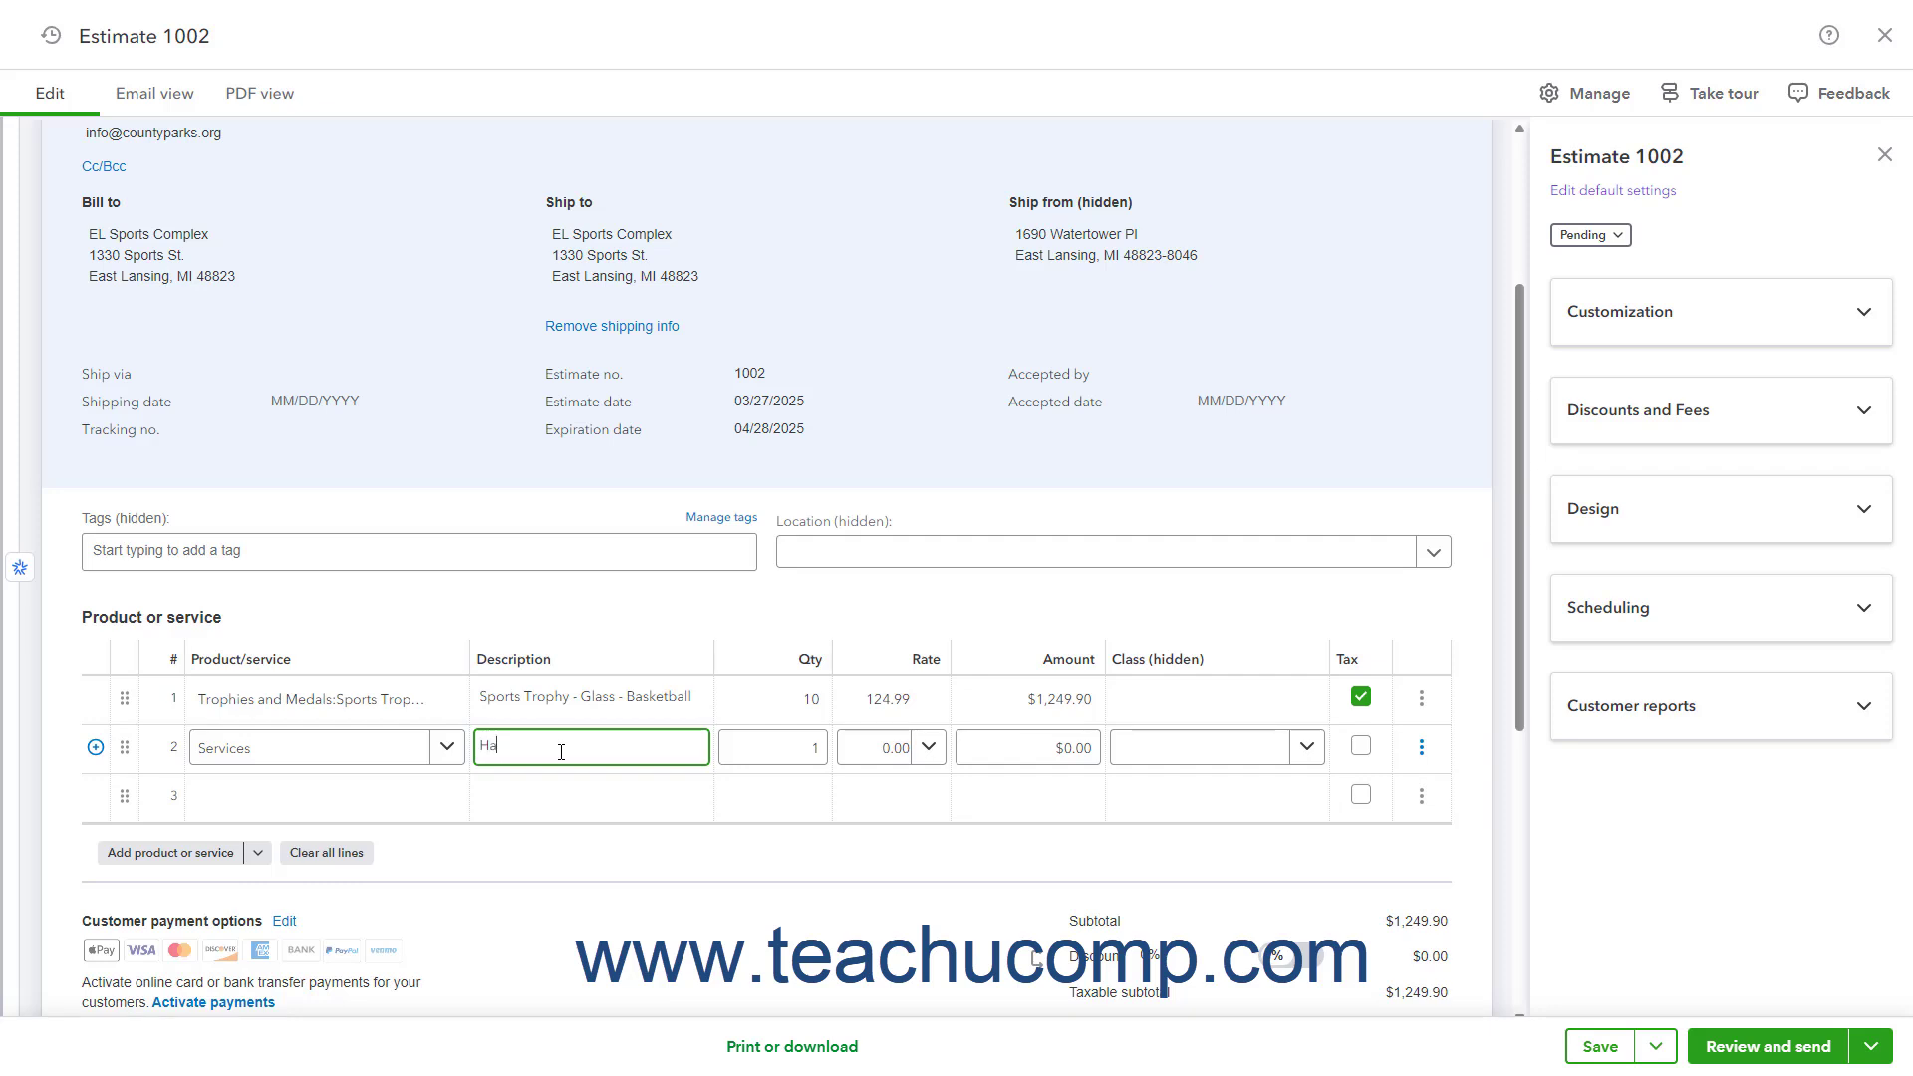
pyautogui.press('Tab')
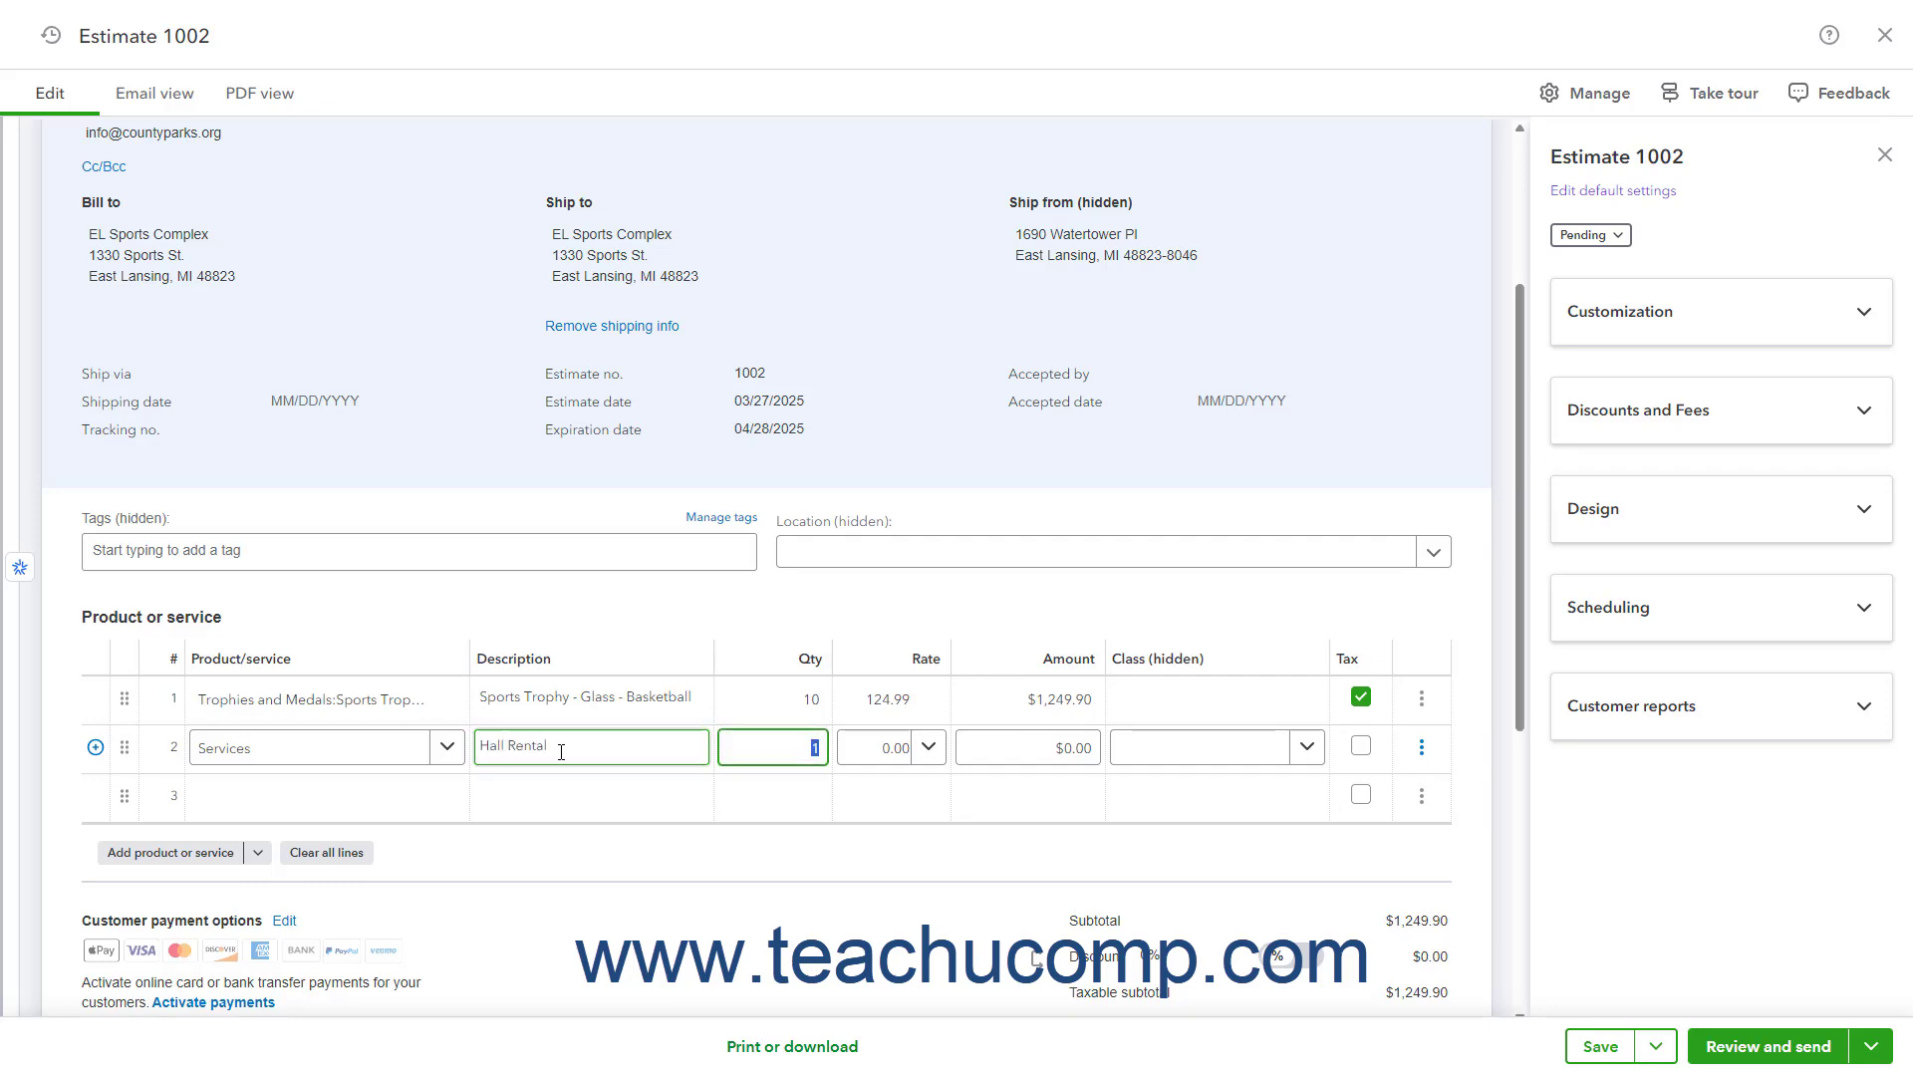
pyautogui.press('Tab')
pyautogui.press('Tab')
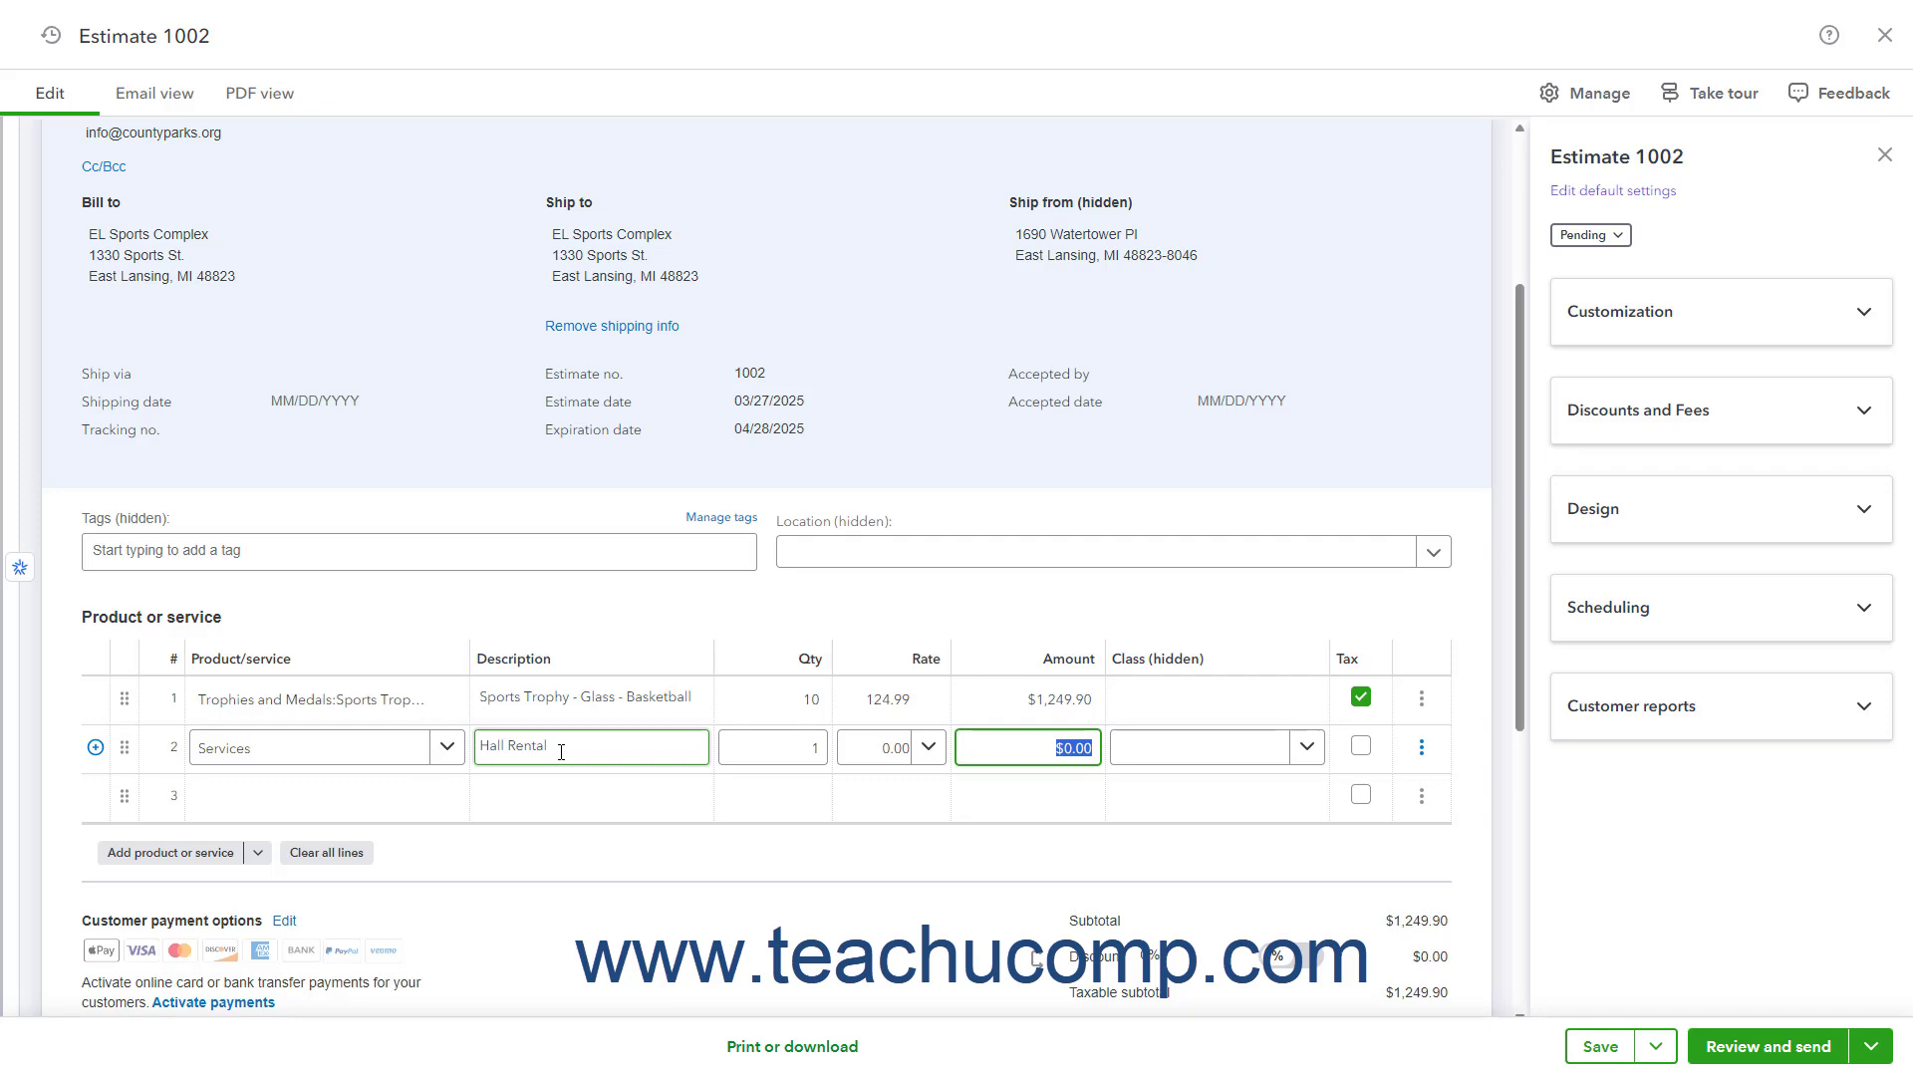
pyautogui.write('1500')
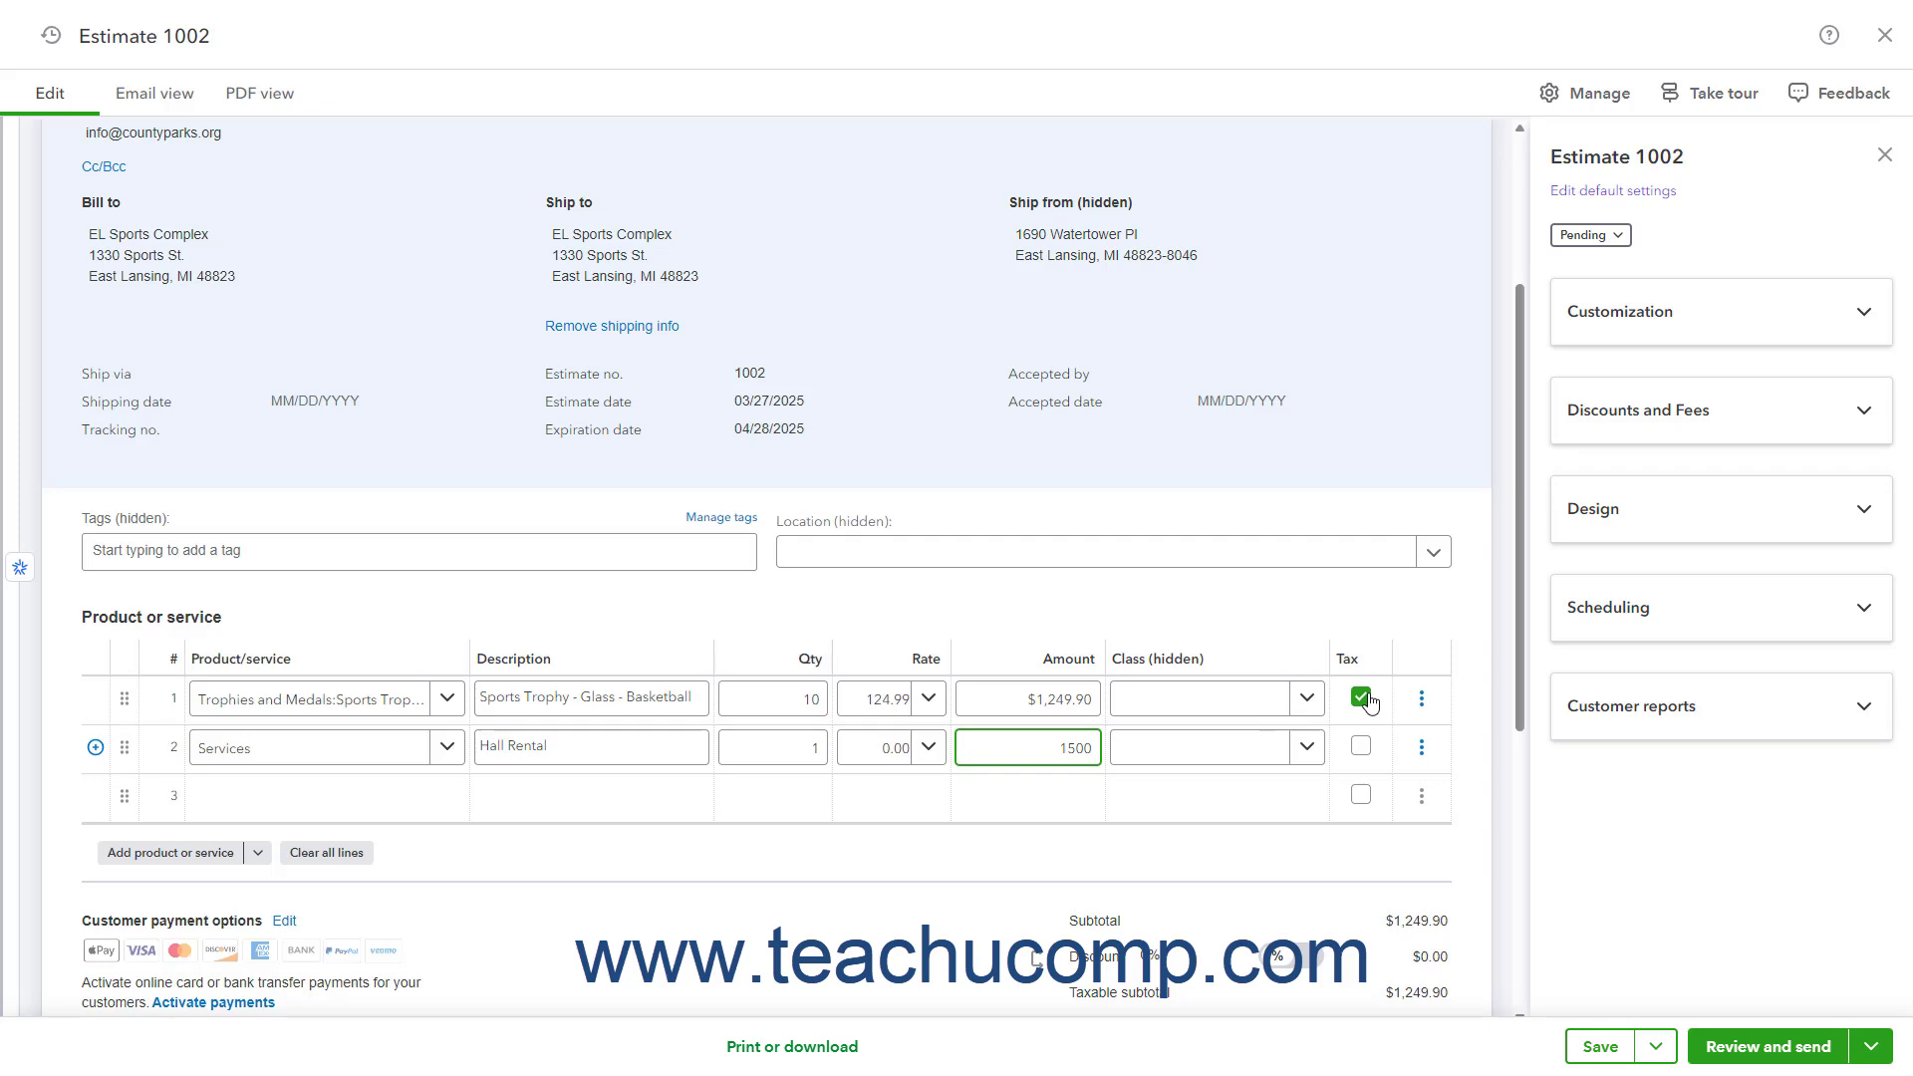
# - Add a third line item for Services with the description Emcee Services and an amount of 600
pyautogui.click(398, 797)
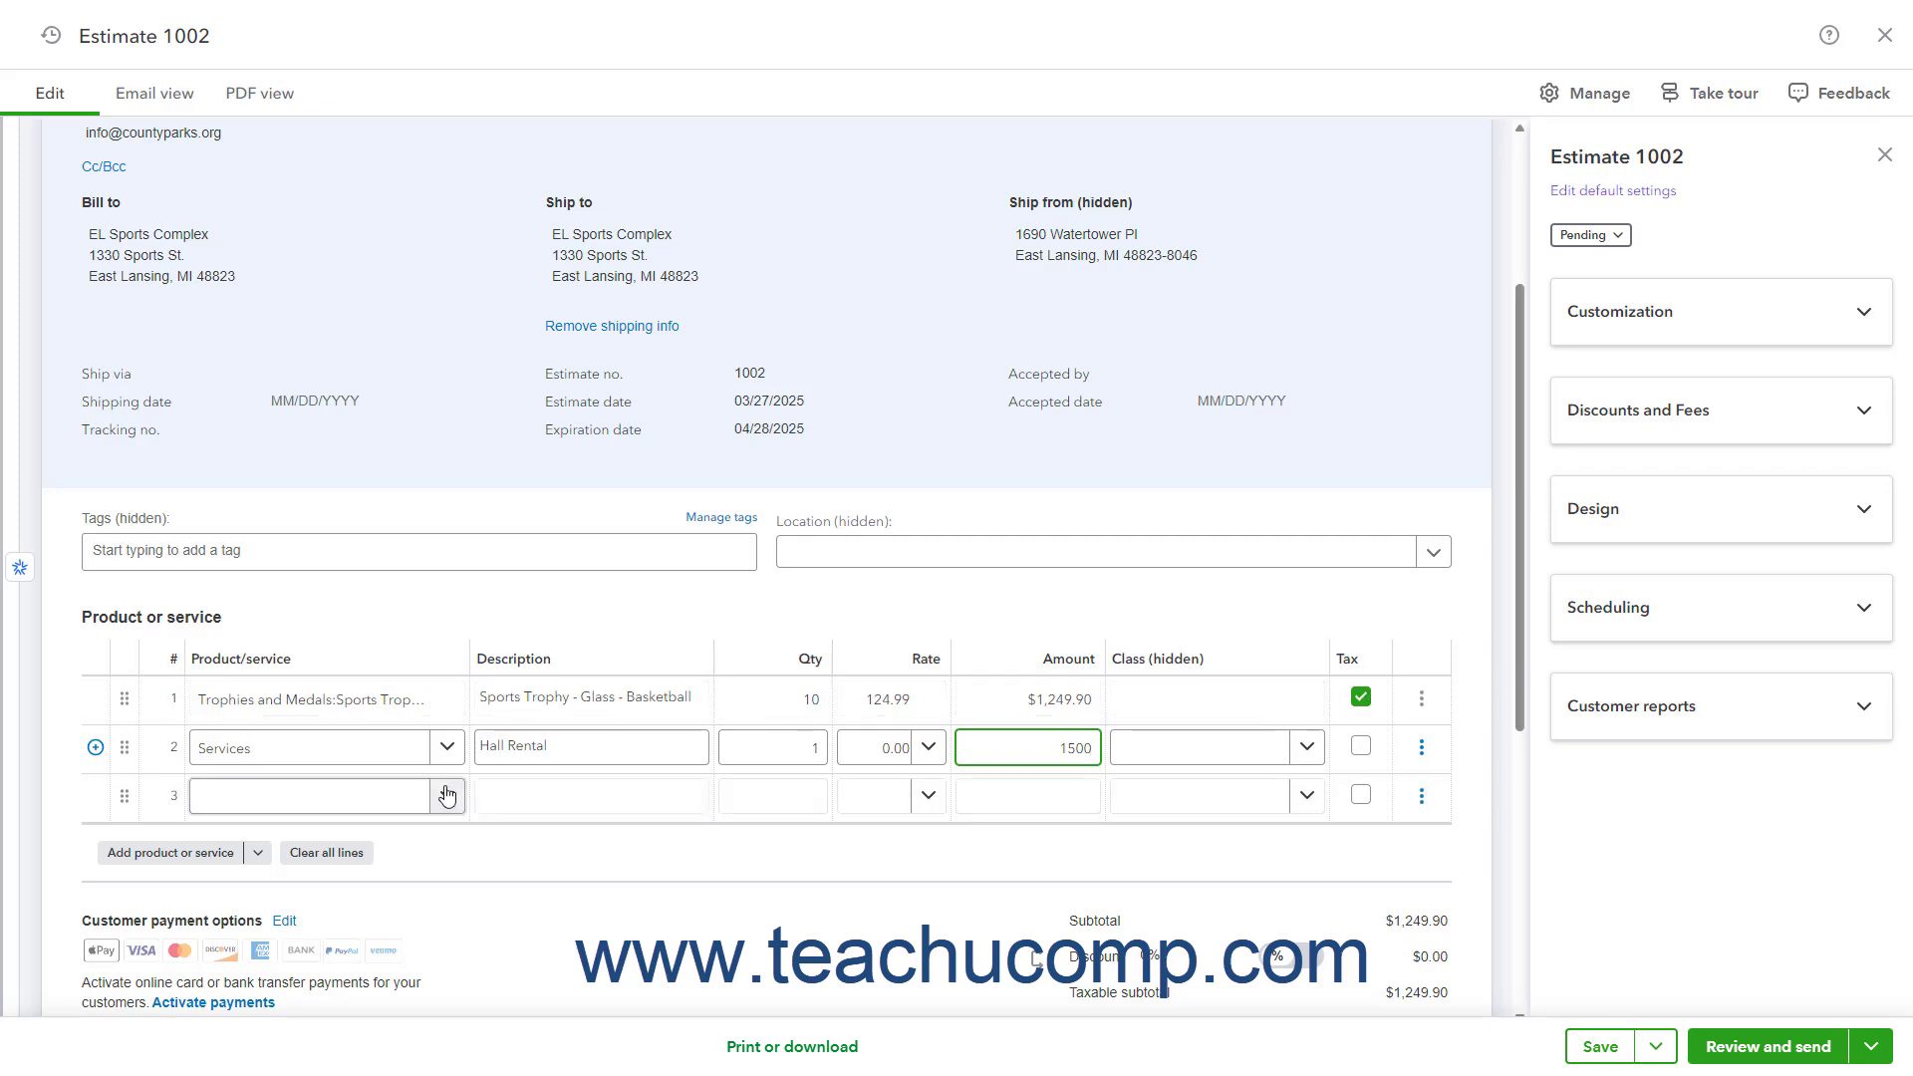
pyautogui.scroll(-10, 411, 745)
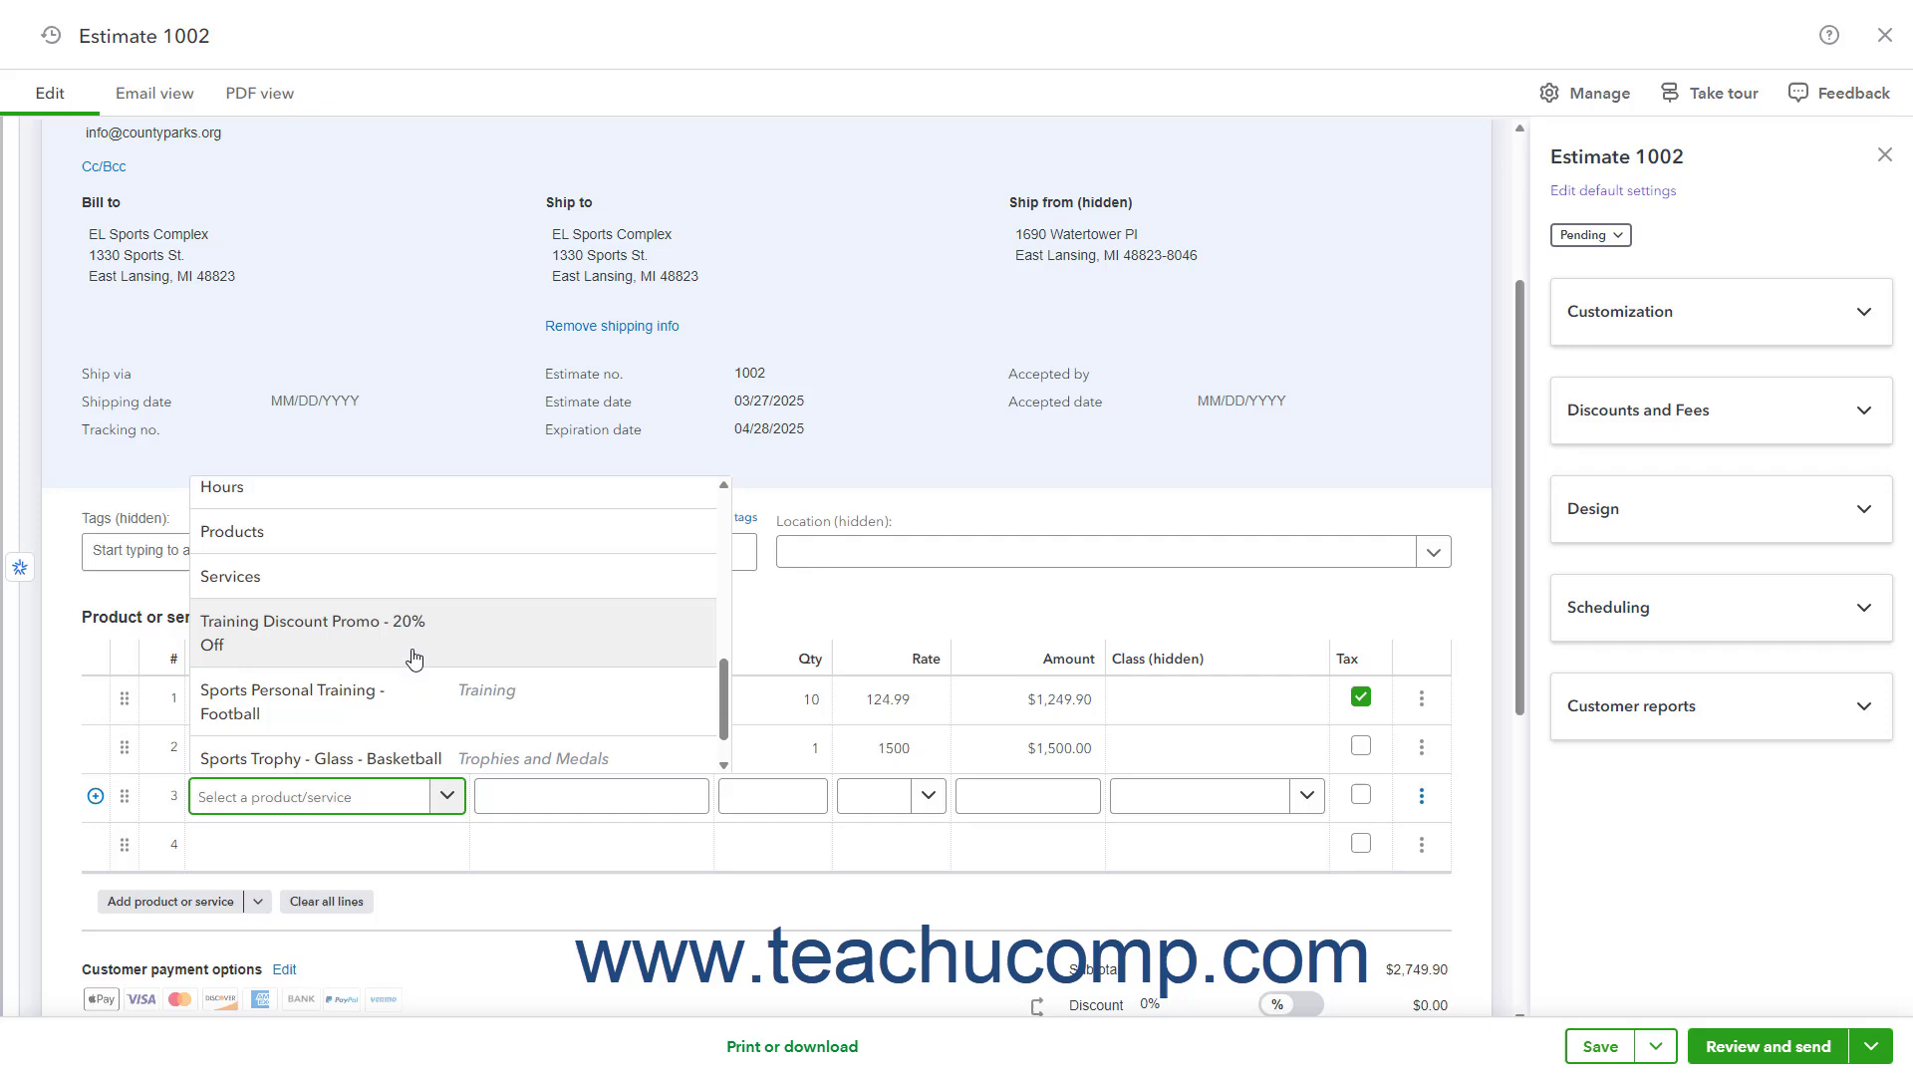
pyautogui.click(423, 587)
pyautogui.click(538, 798)
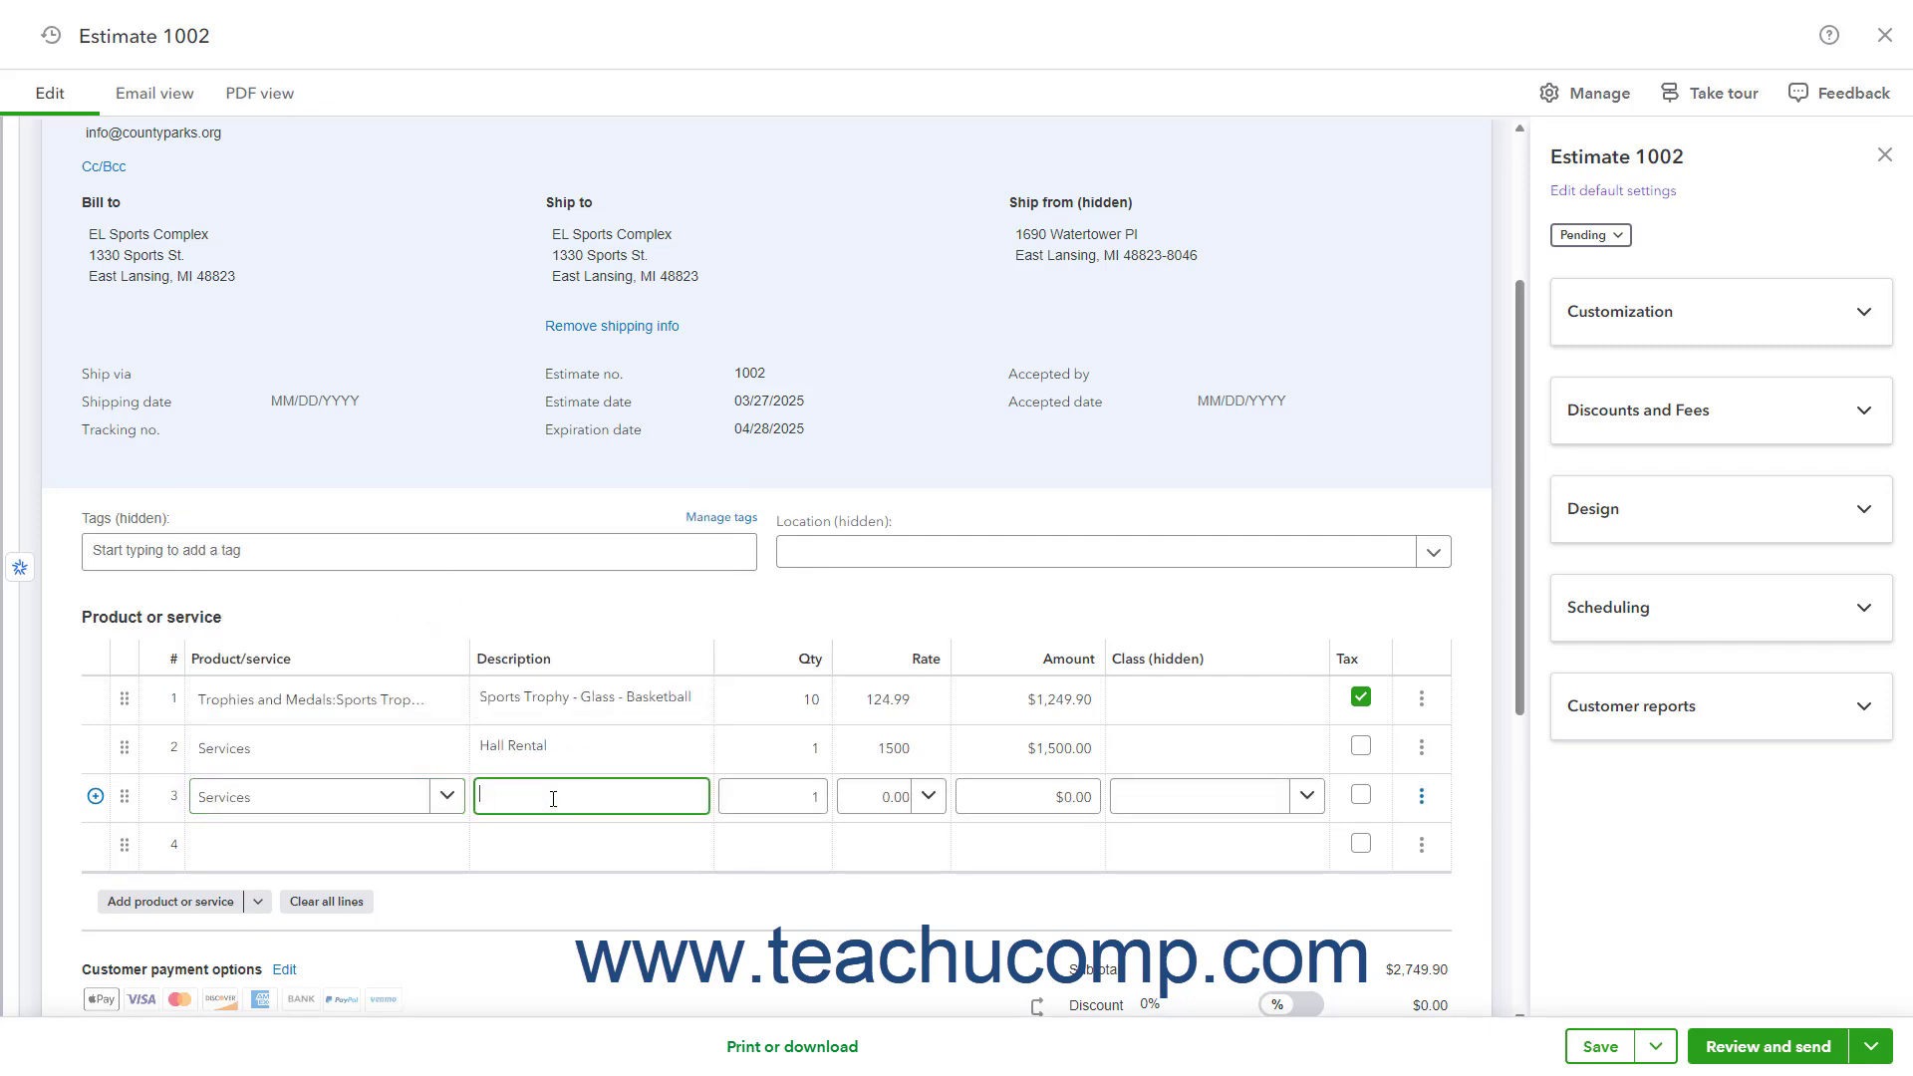
pyautogui.write('Emcee Services')
pyautogui.press('Tab')
pyautogui.press('Tab')
pyautogui.press('Tab')
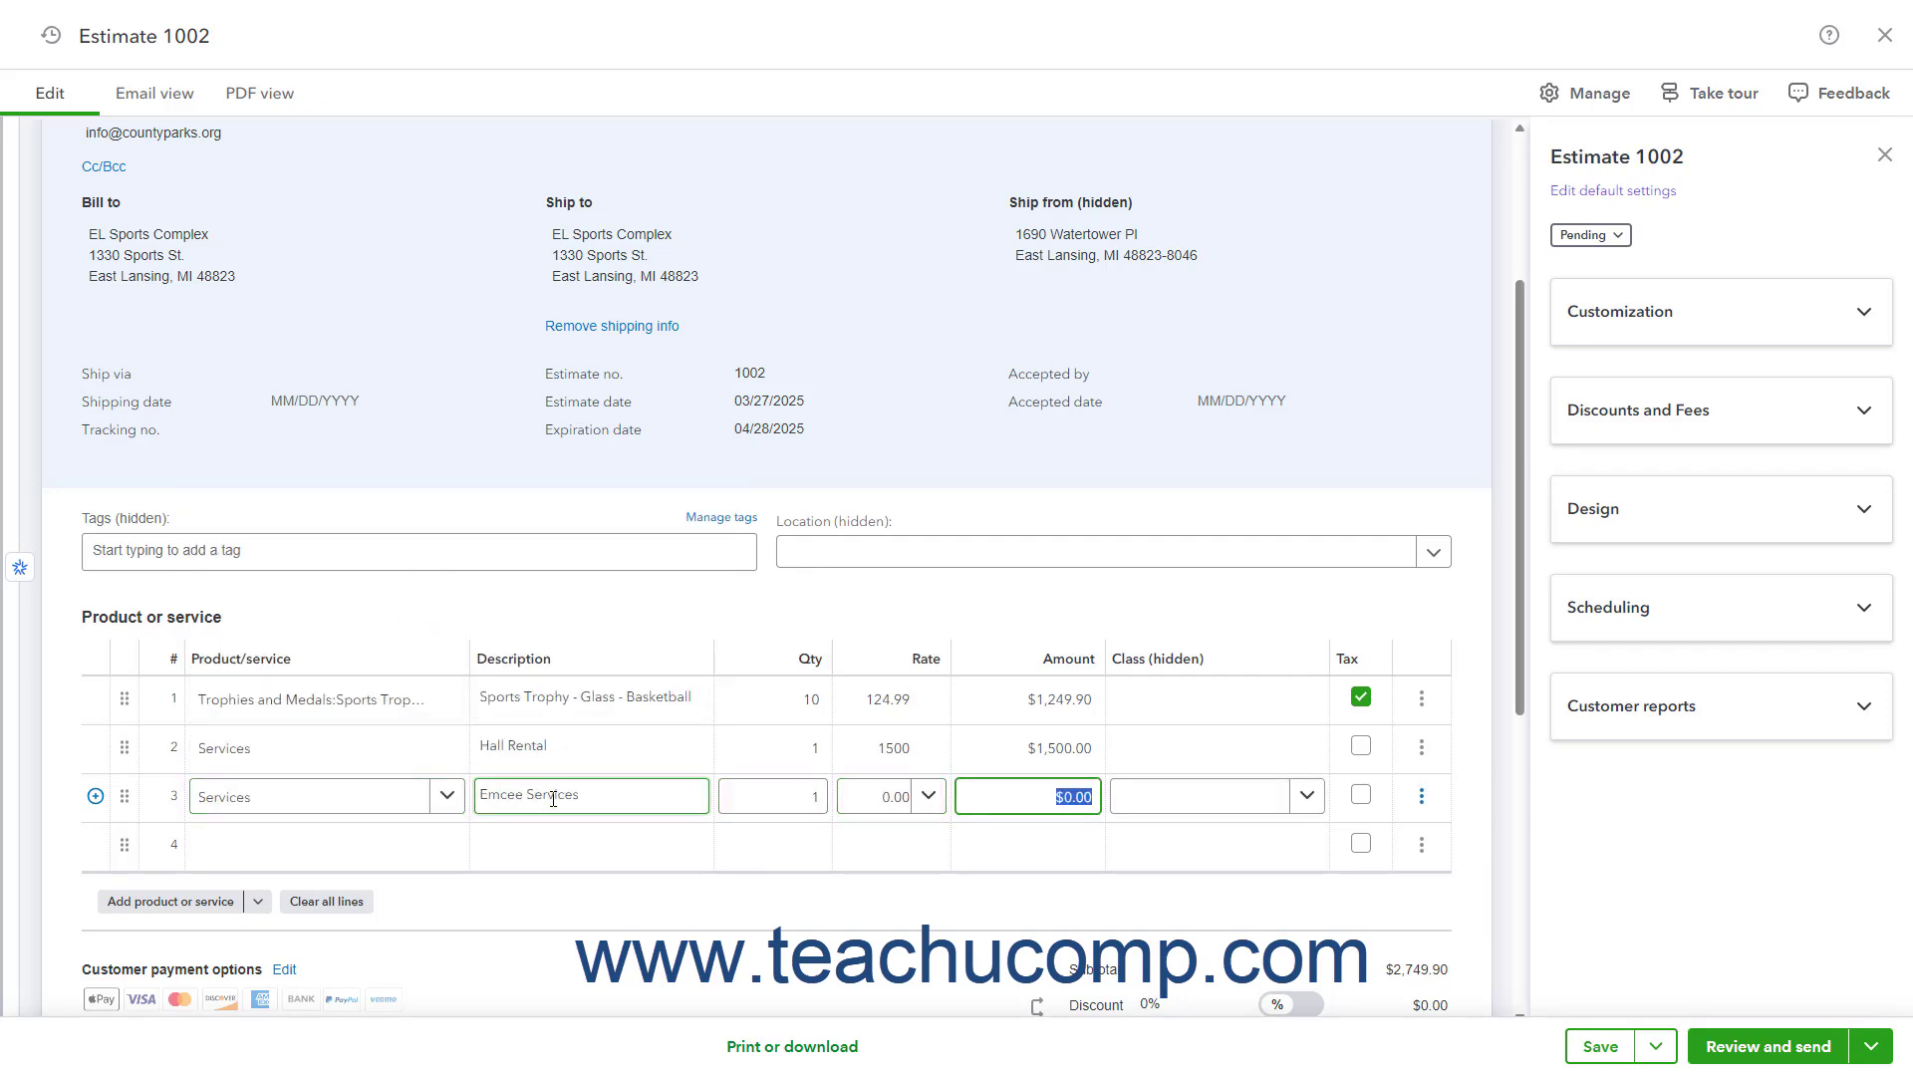
pyautogui.write('600')
pyautogui.press('Tab')
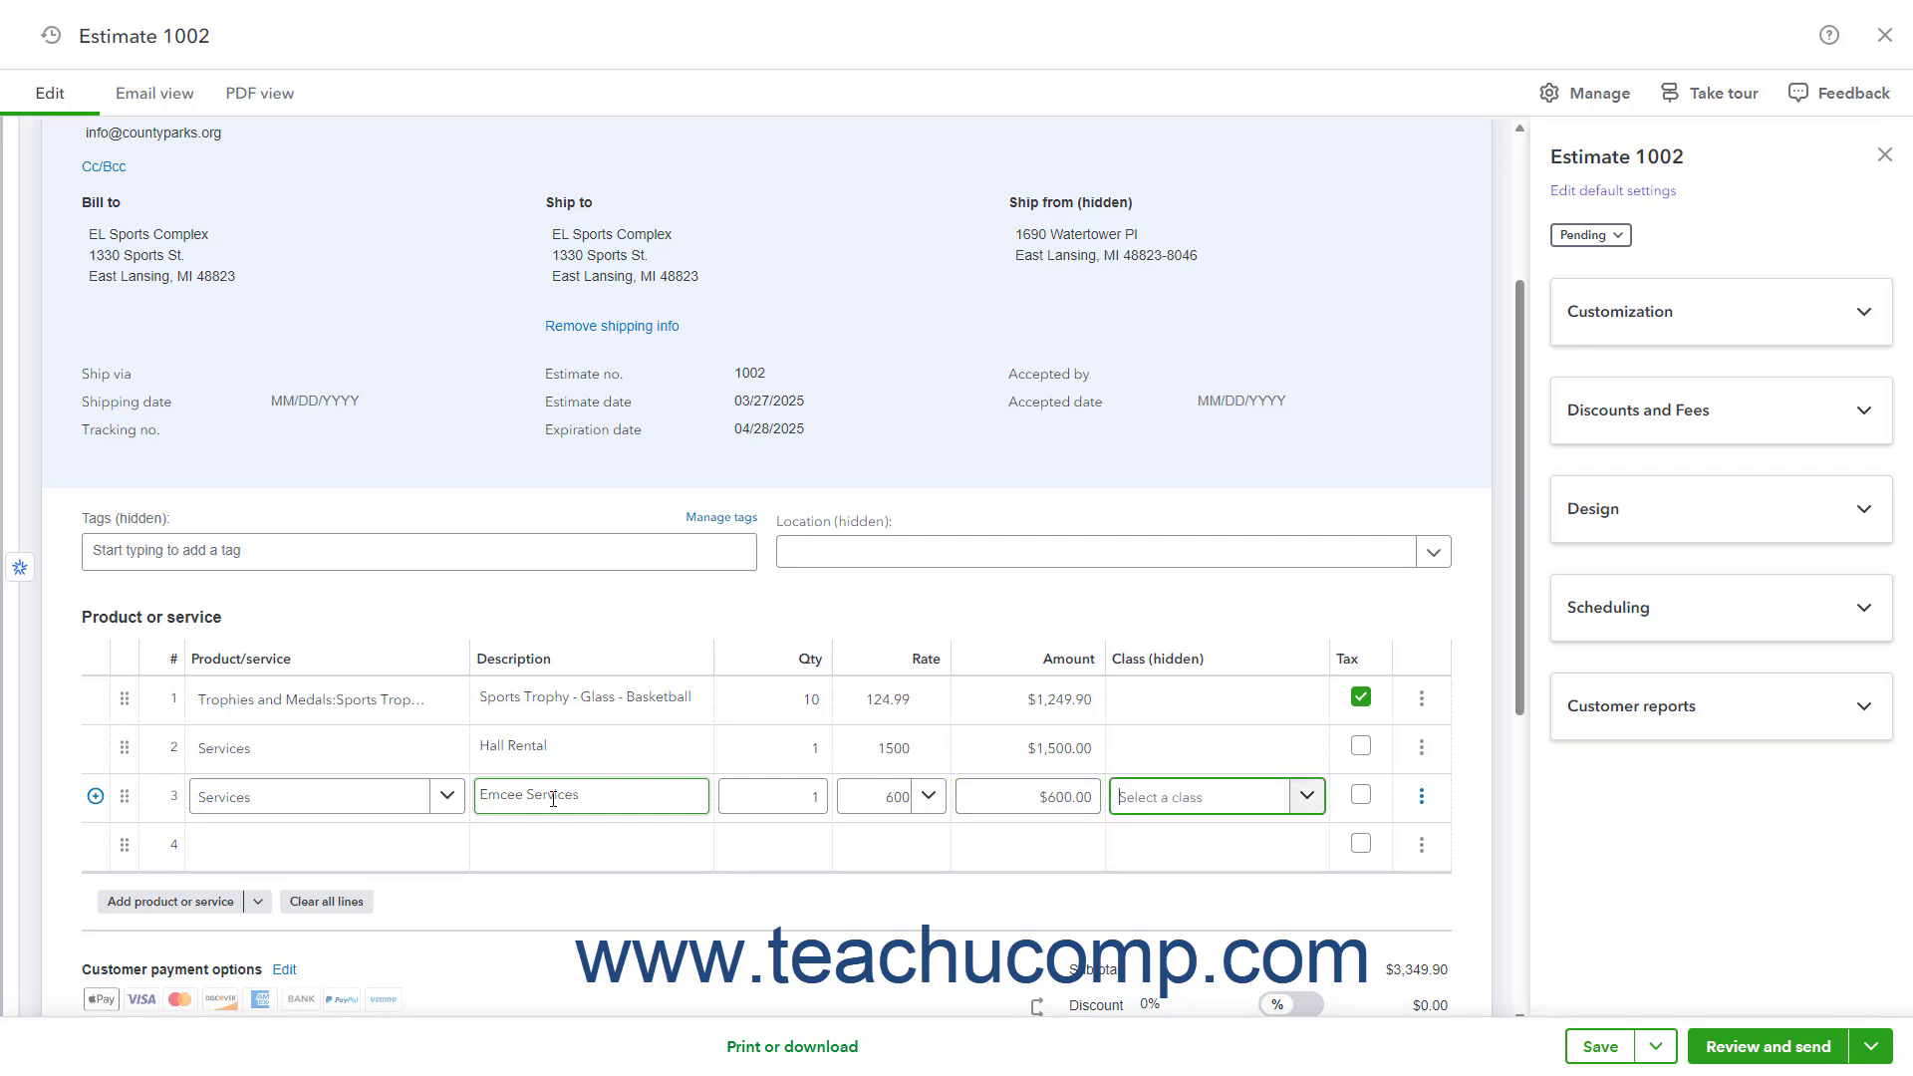
# - Move the Sports Trophy line item below the Emcee Services line and delete the surplus blank line
pyautogui.click(132, 699)
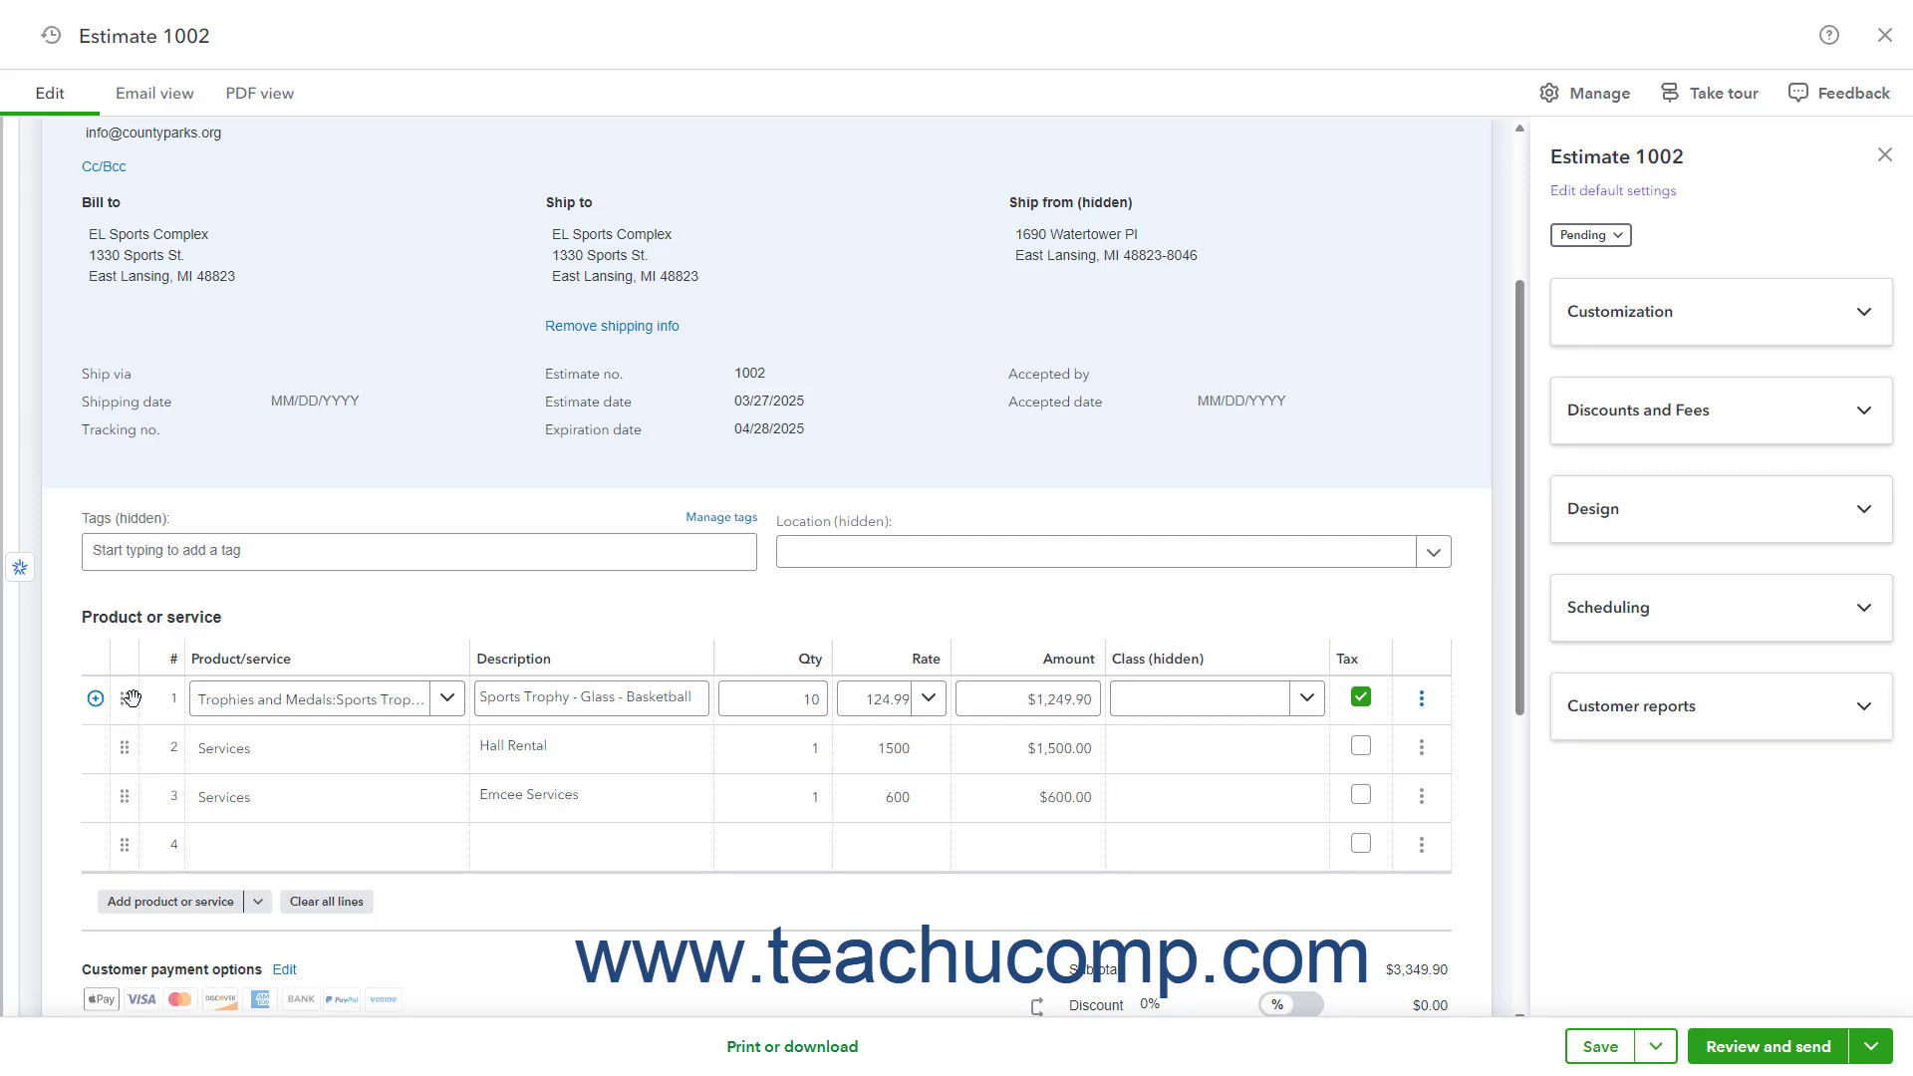
pyautogui.moveTo(132, 698); pyautogui.dragTo(127, 631)
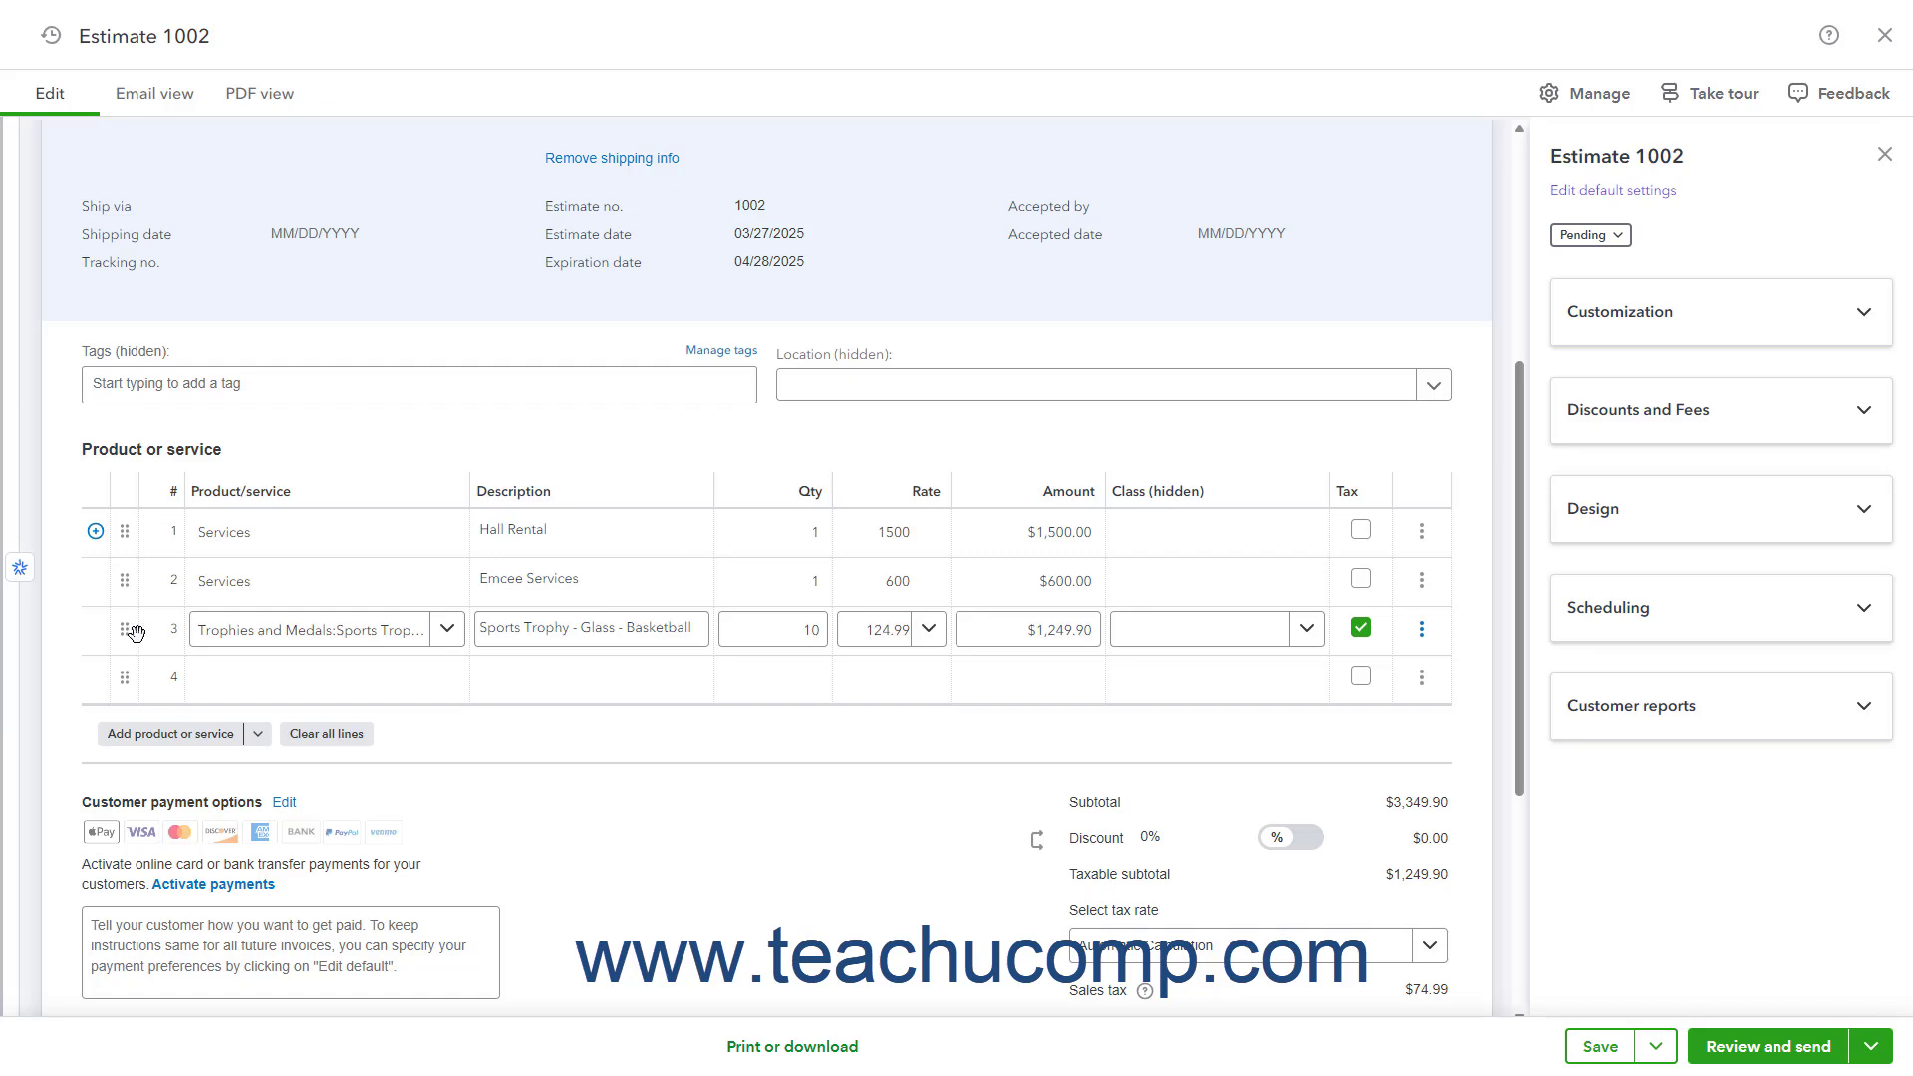
pyautogui.click(1239, 675)
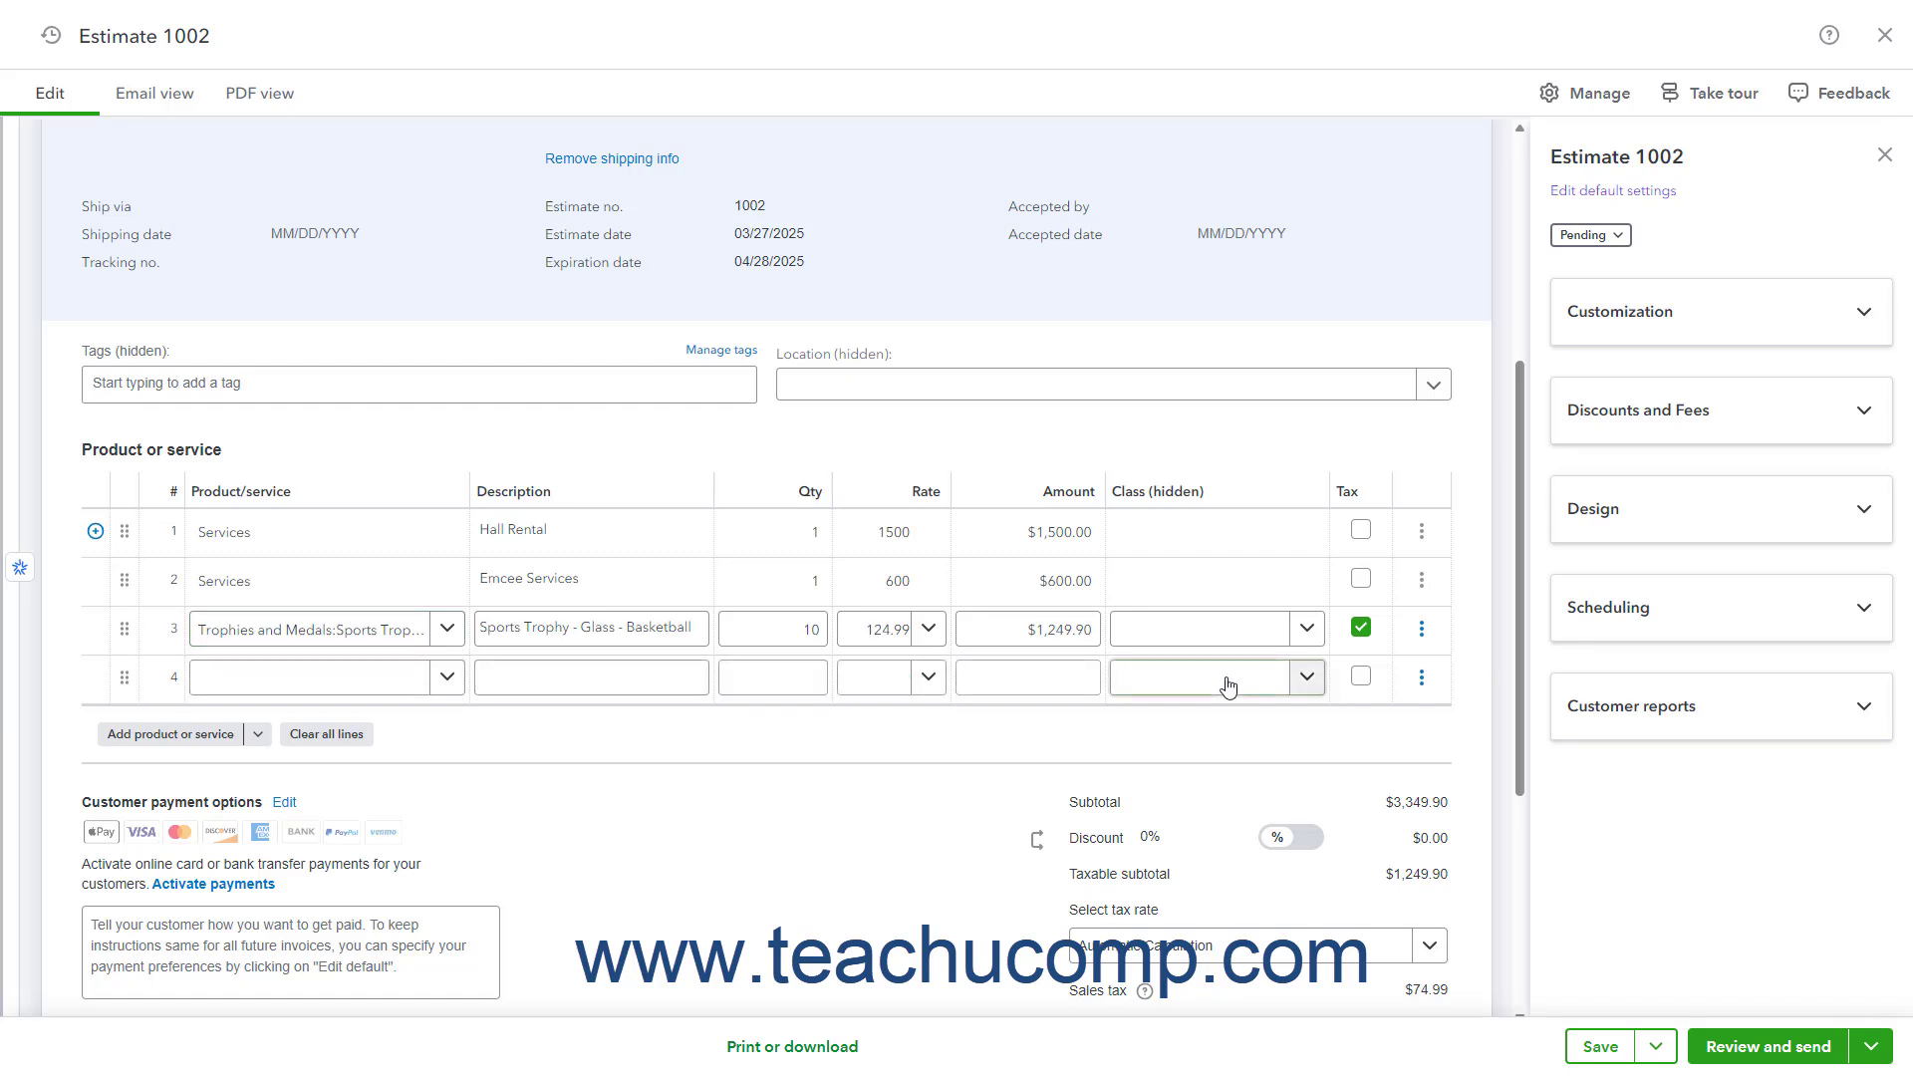
pyautogui.click(1422, 683)
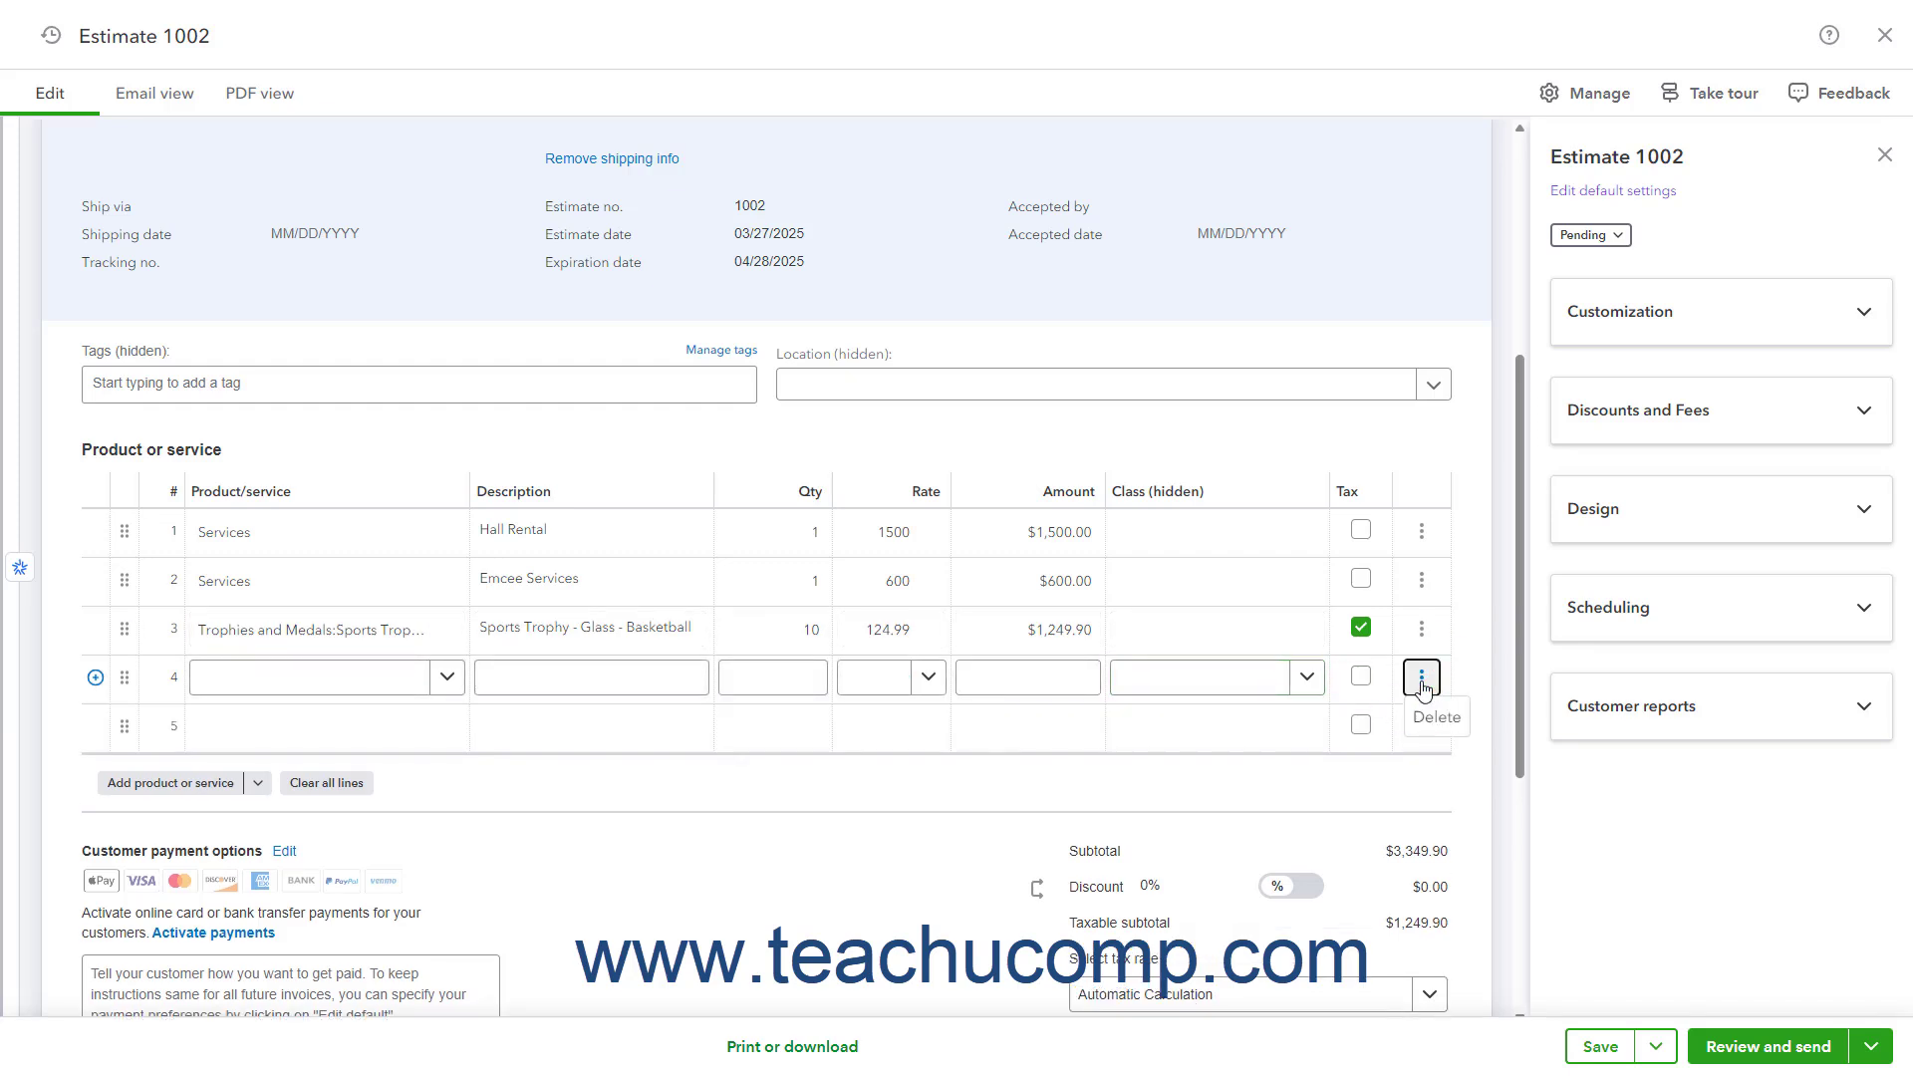
pyautogui.click(1430, 716)
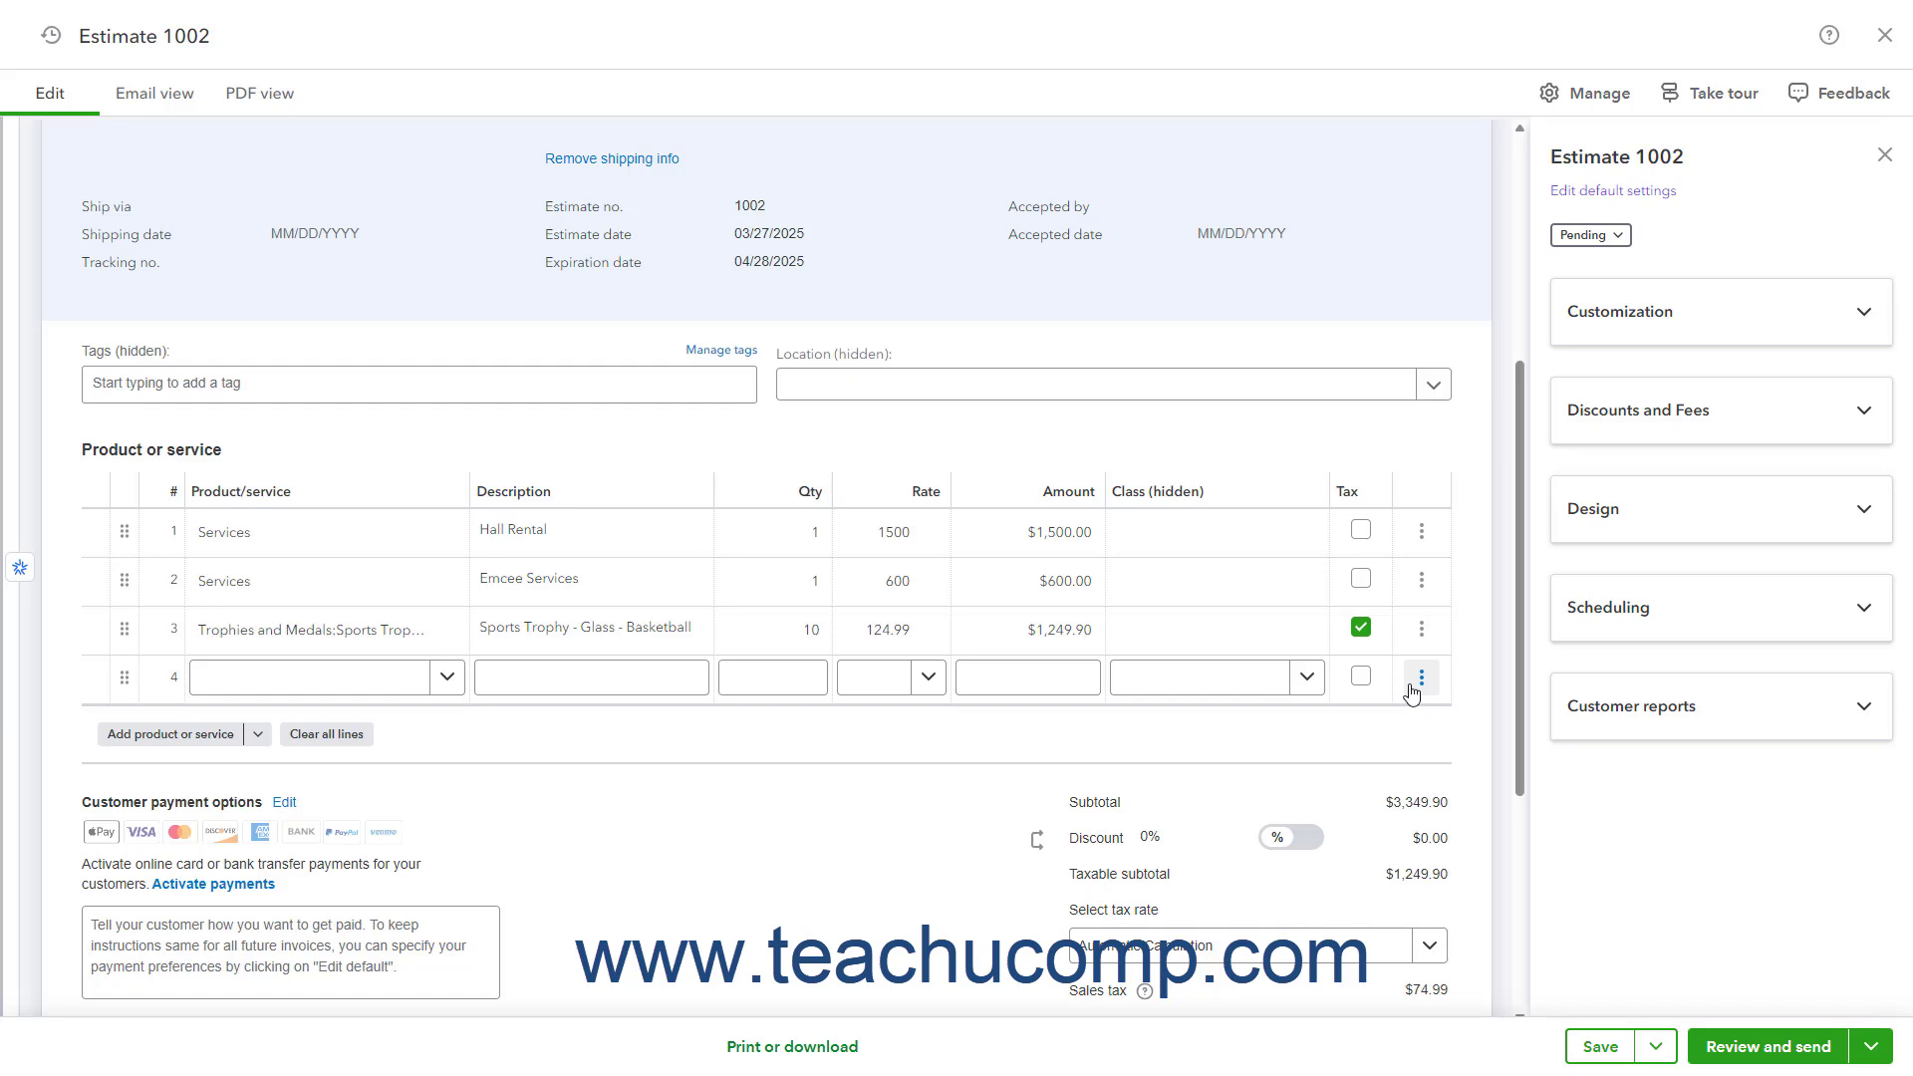
# - Add extra blank lines at the end of the product or service table and delete them again
pyautogui.click(343, 676)
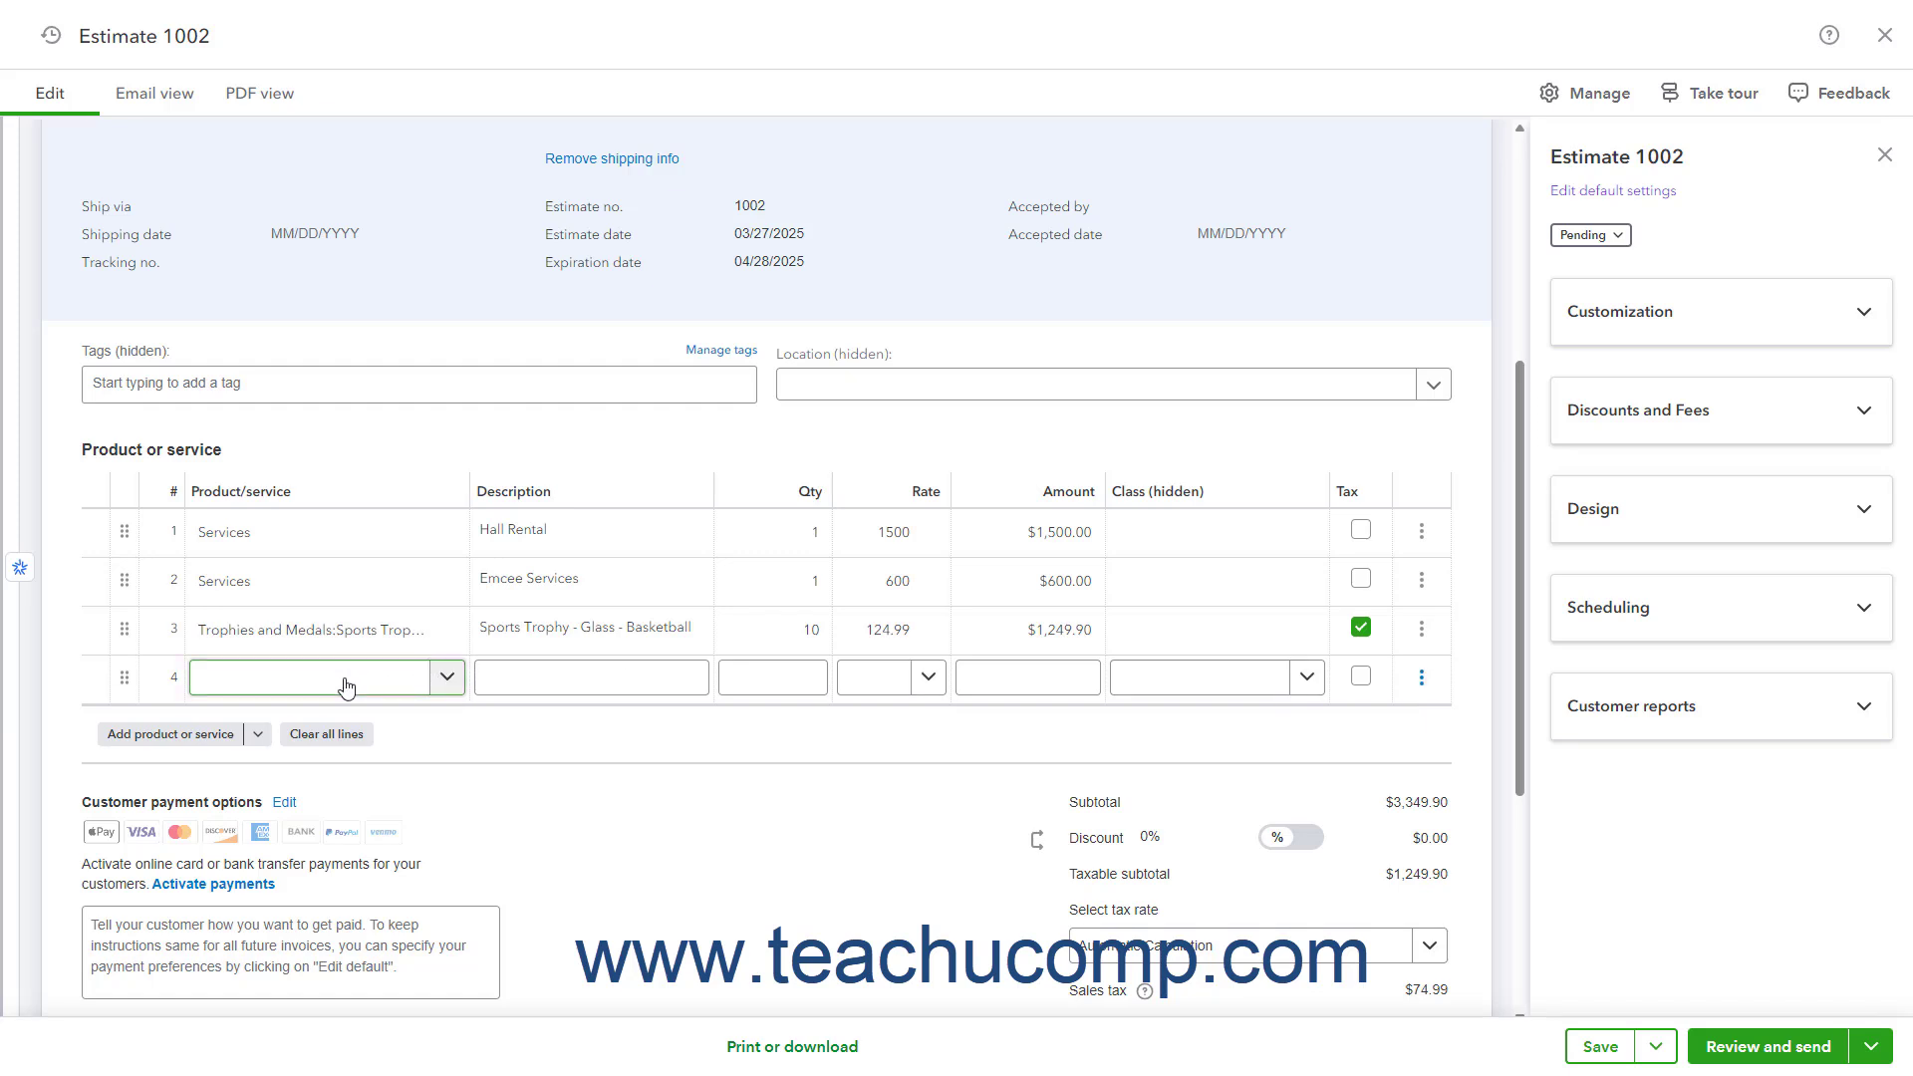
pyautogui.click(803, 825)
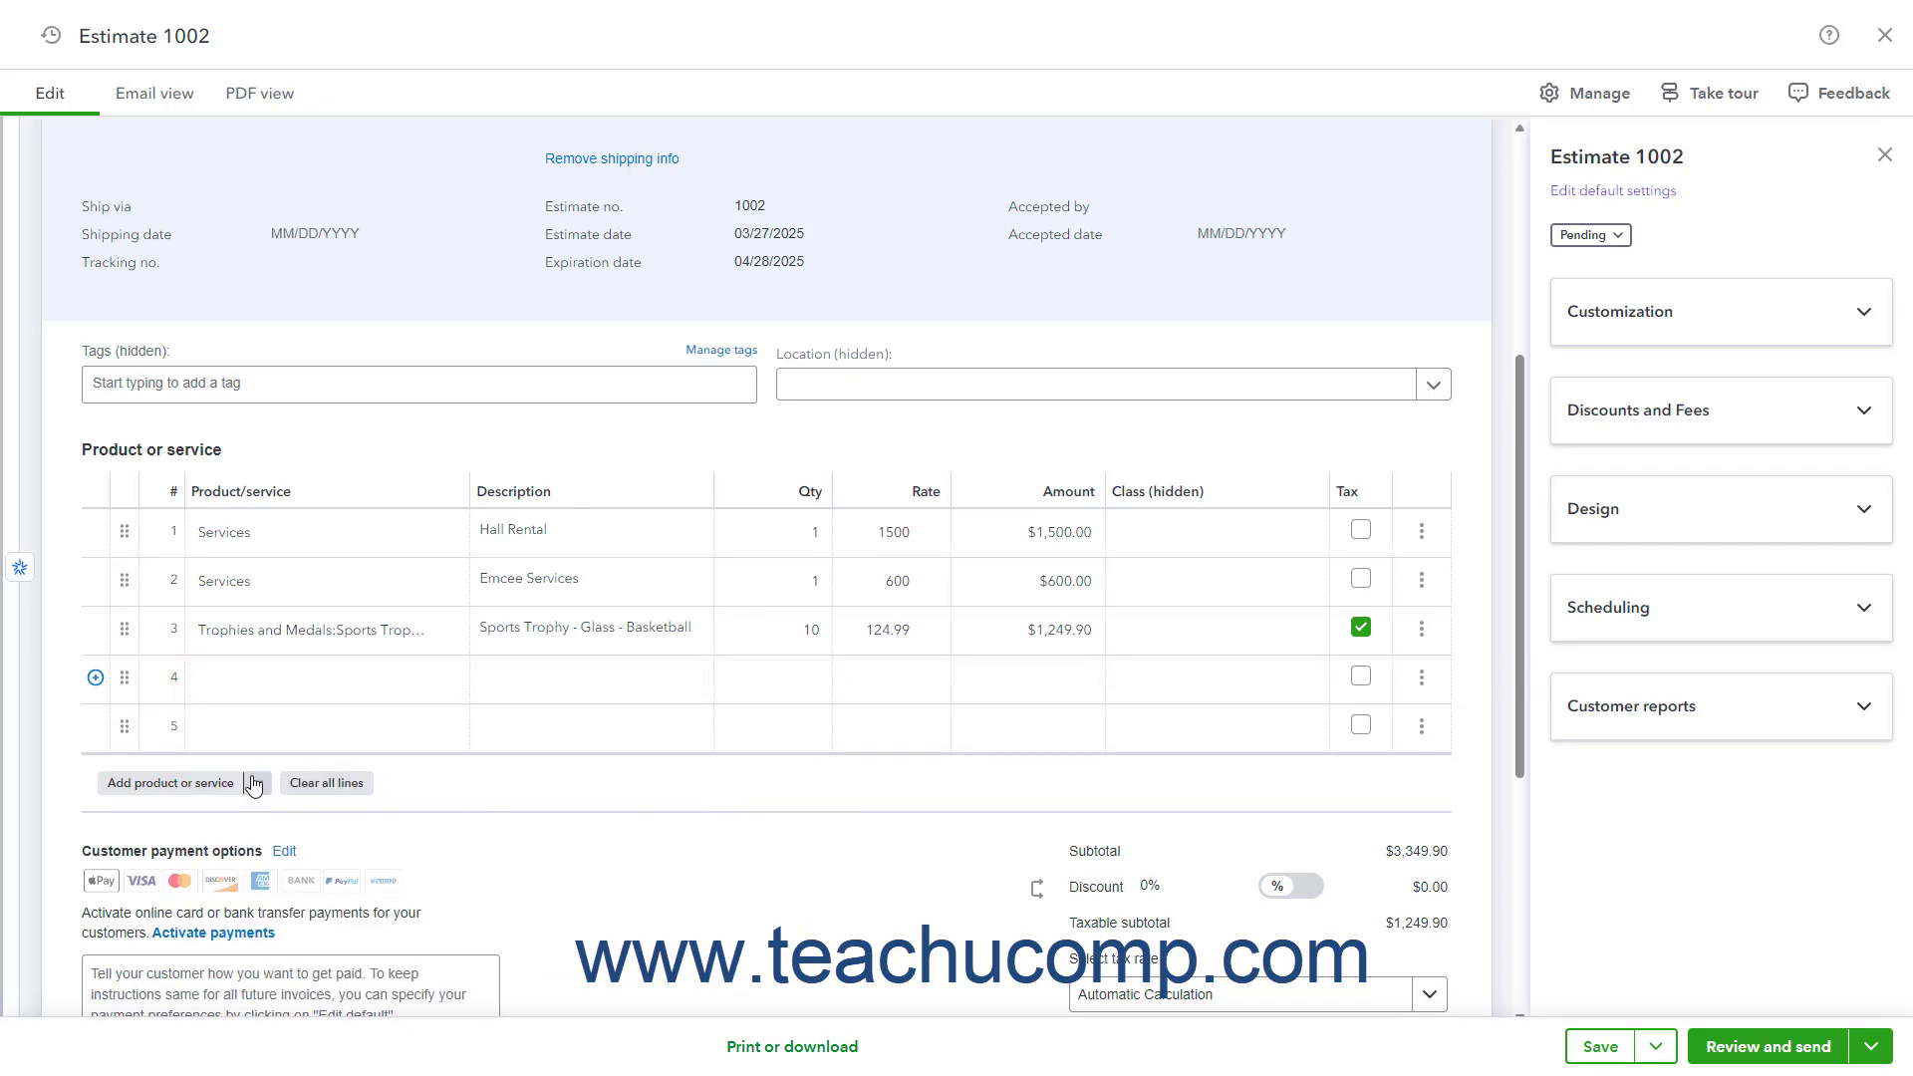
pyautogui.click(189, 794)
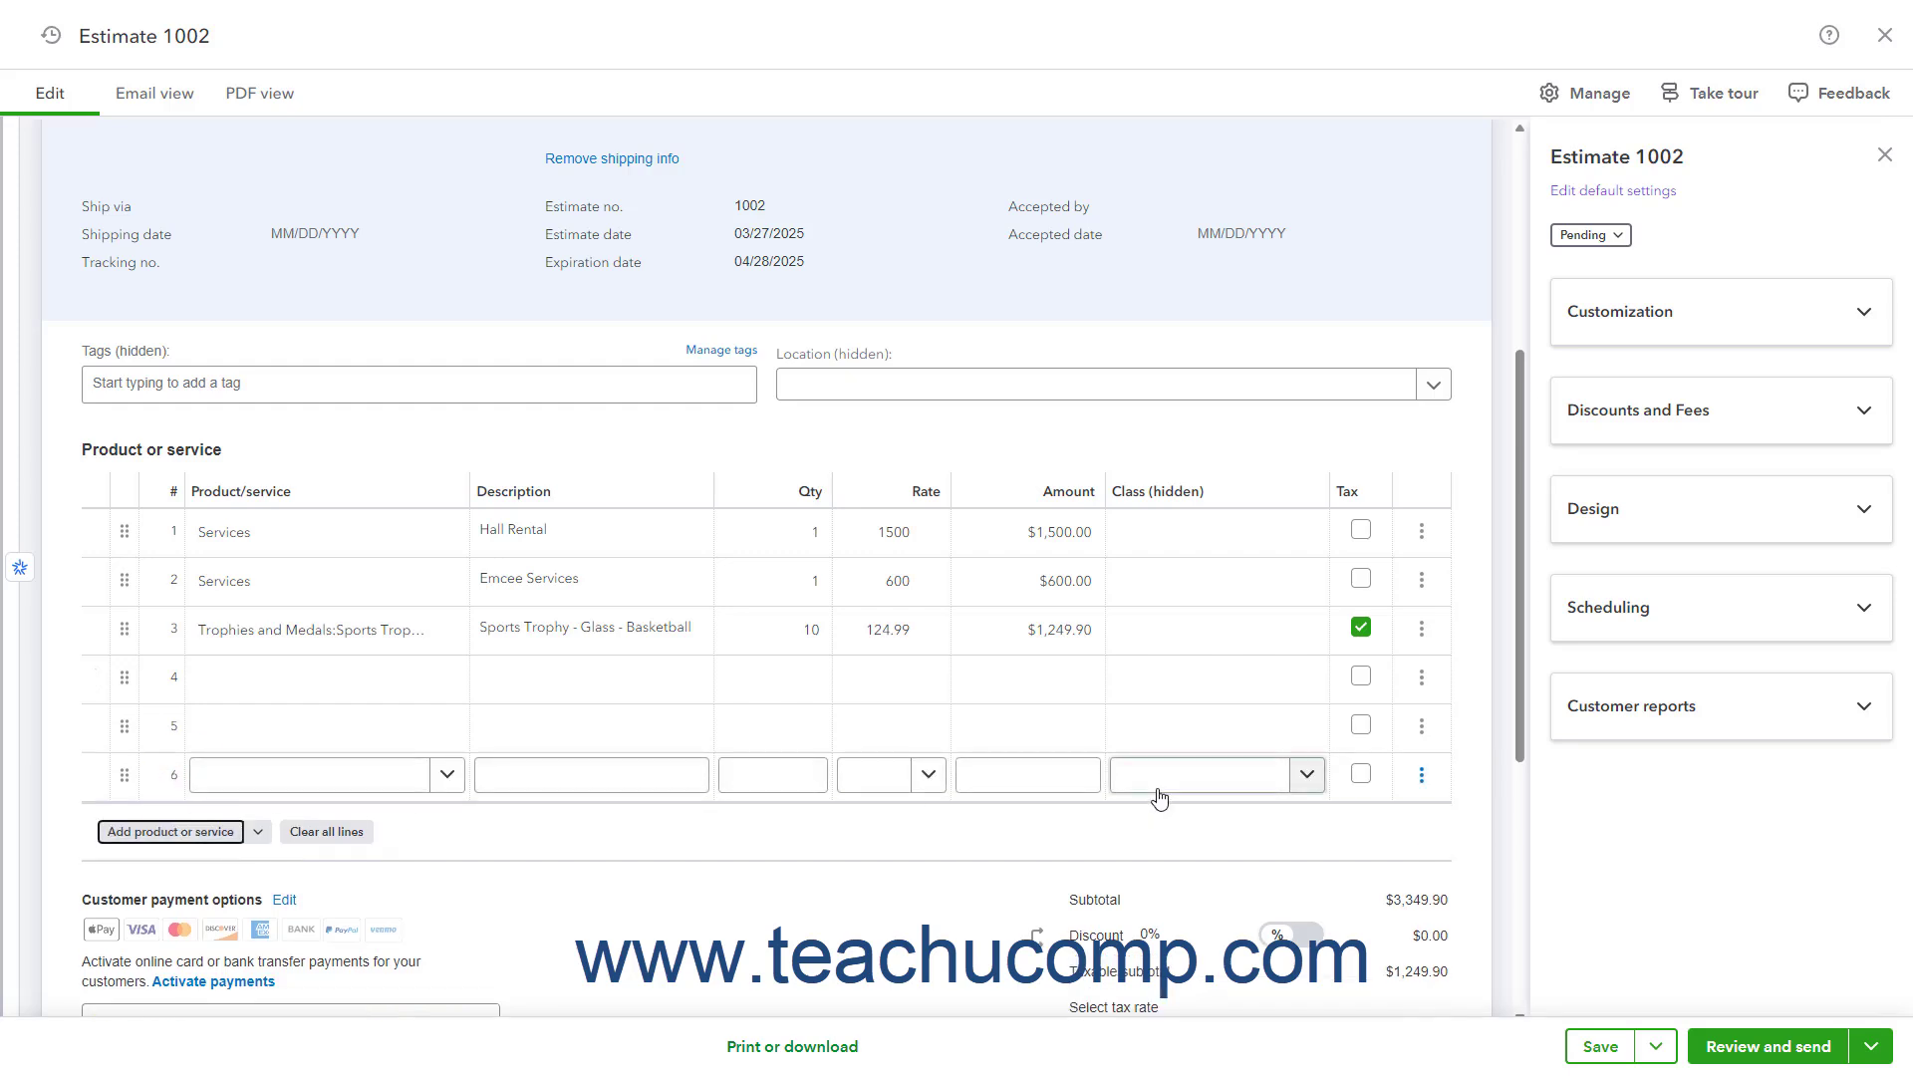
pyautogui.click(1423, 781)
pyautogui.click(1419, 808)
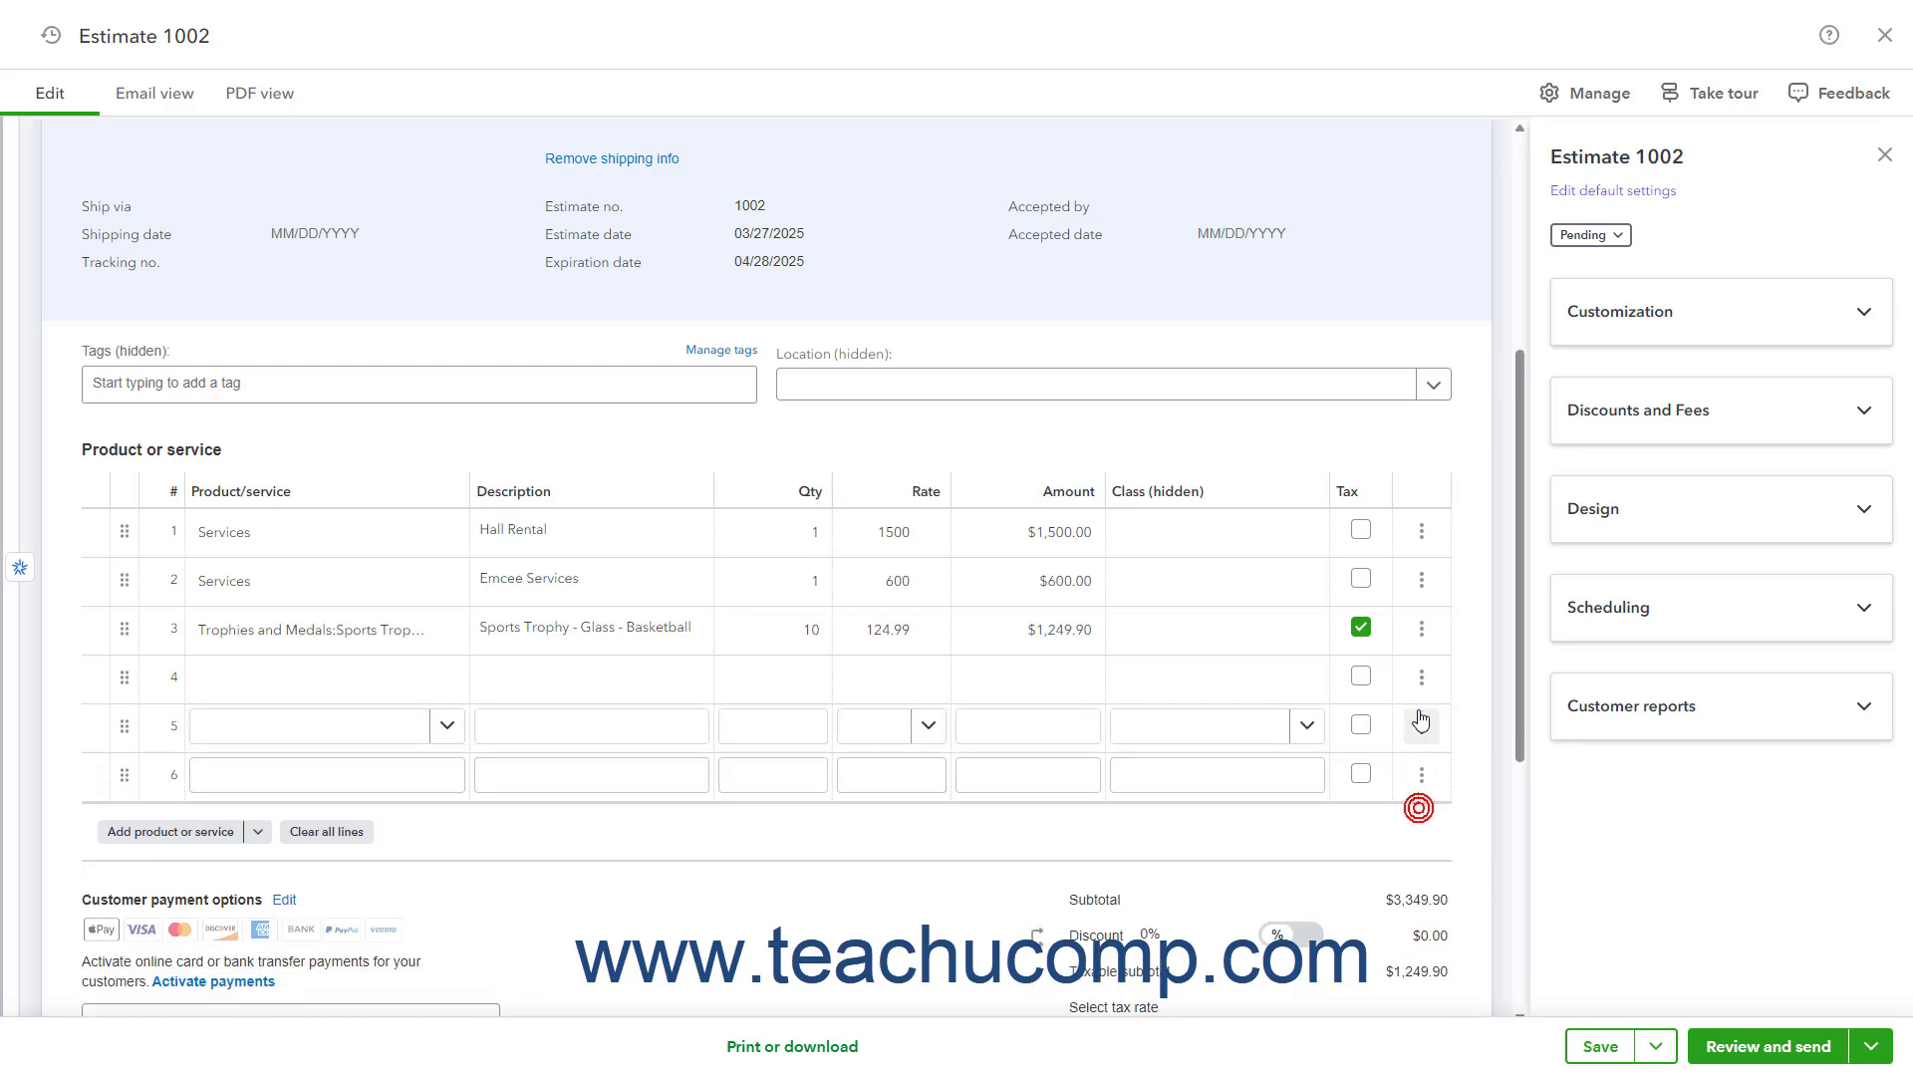
pyautogui.click(1420, 719)
pyautogui.click(1430, 765)
pyautogui.click(1418, 681)
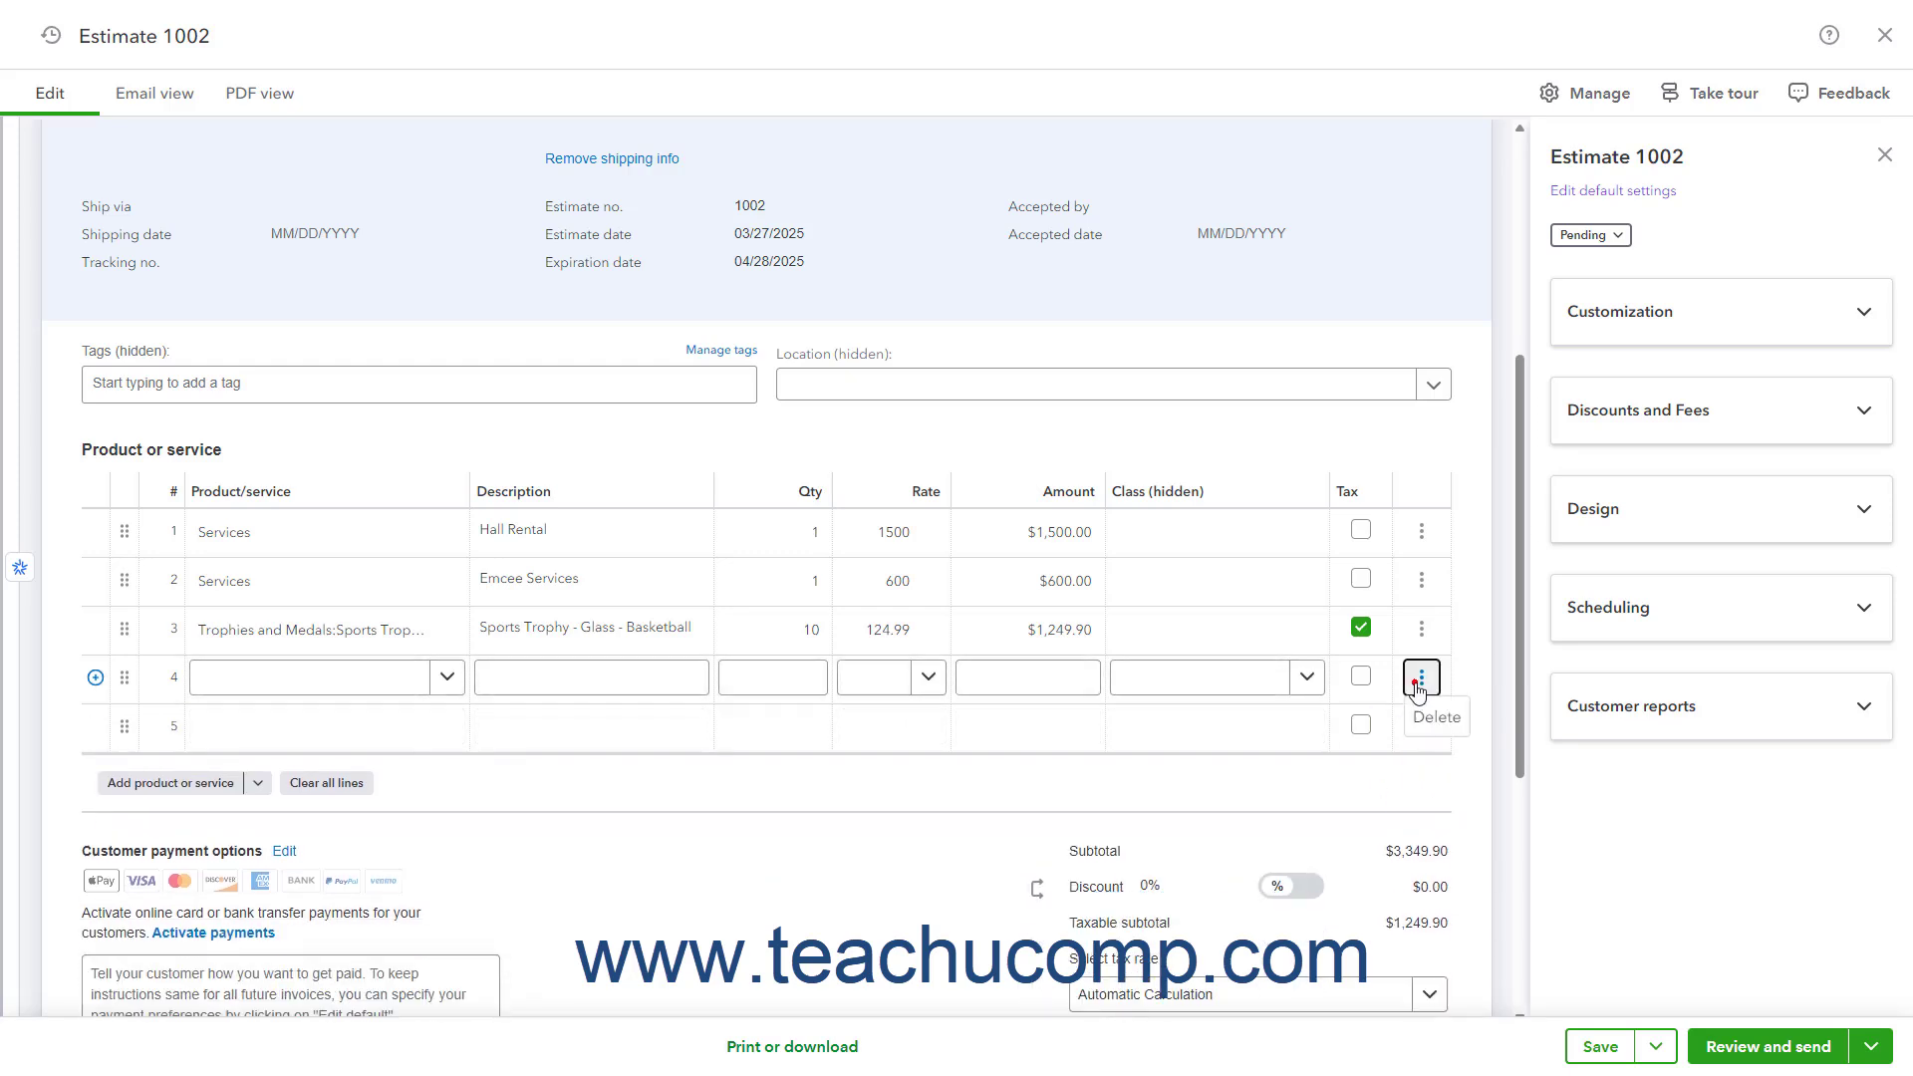
pyautogui.click(1426, 713)
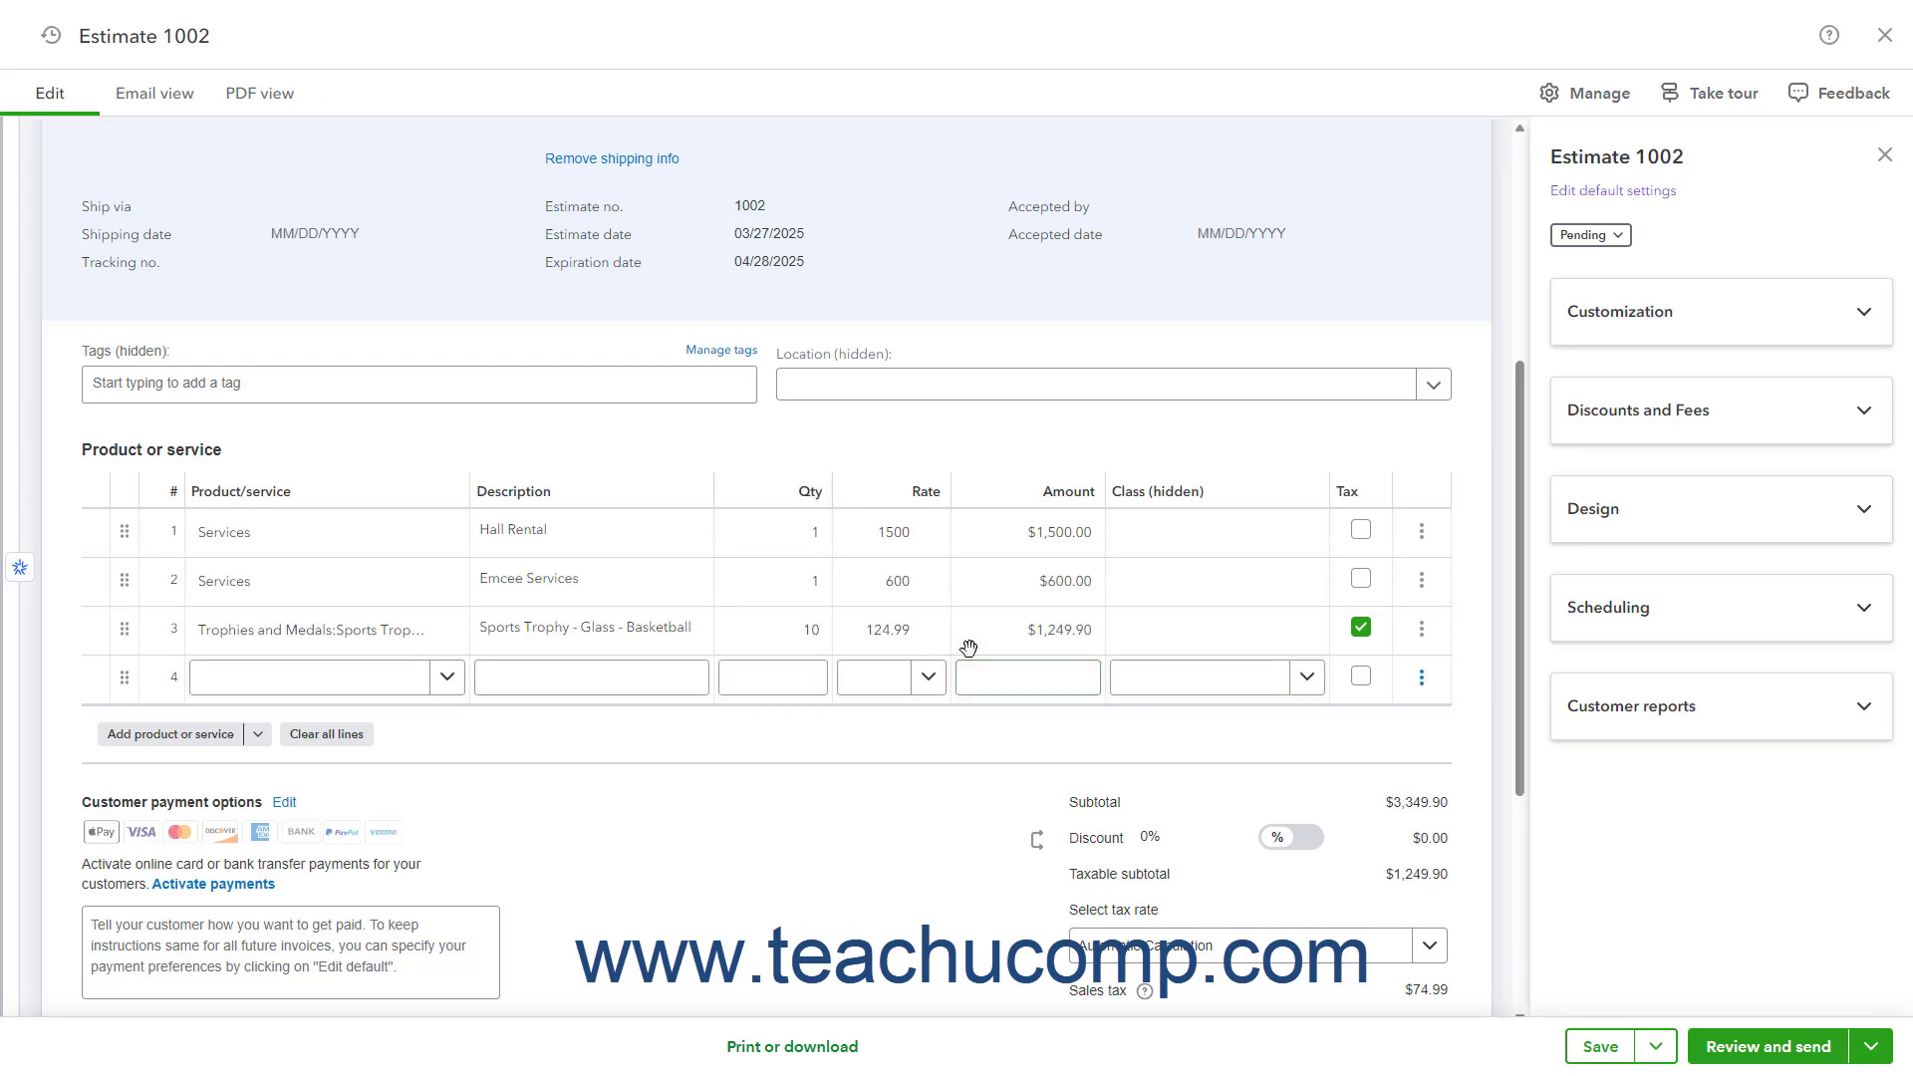
# - Insert a subtotal line directly below the Emcee Services line item
pyautogui.click(661, 583)
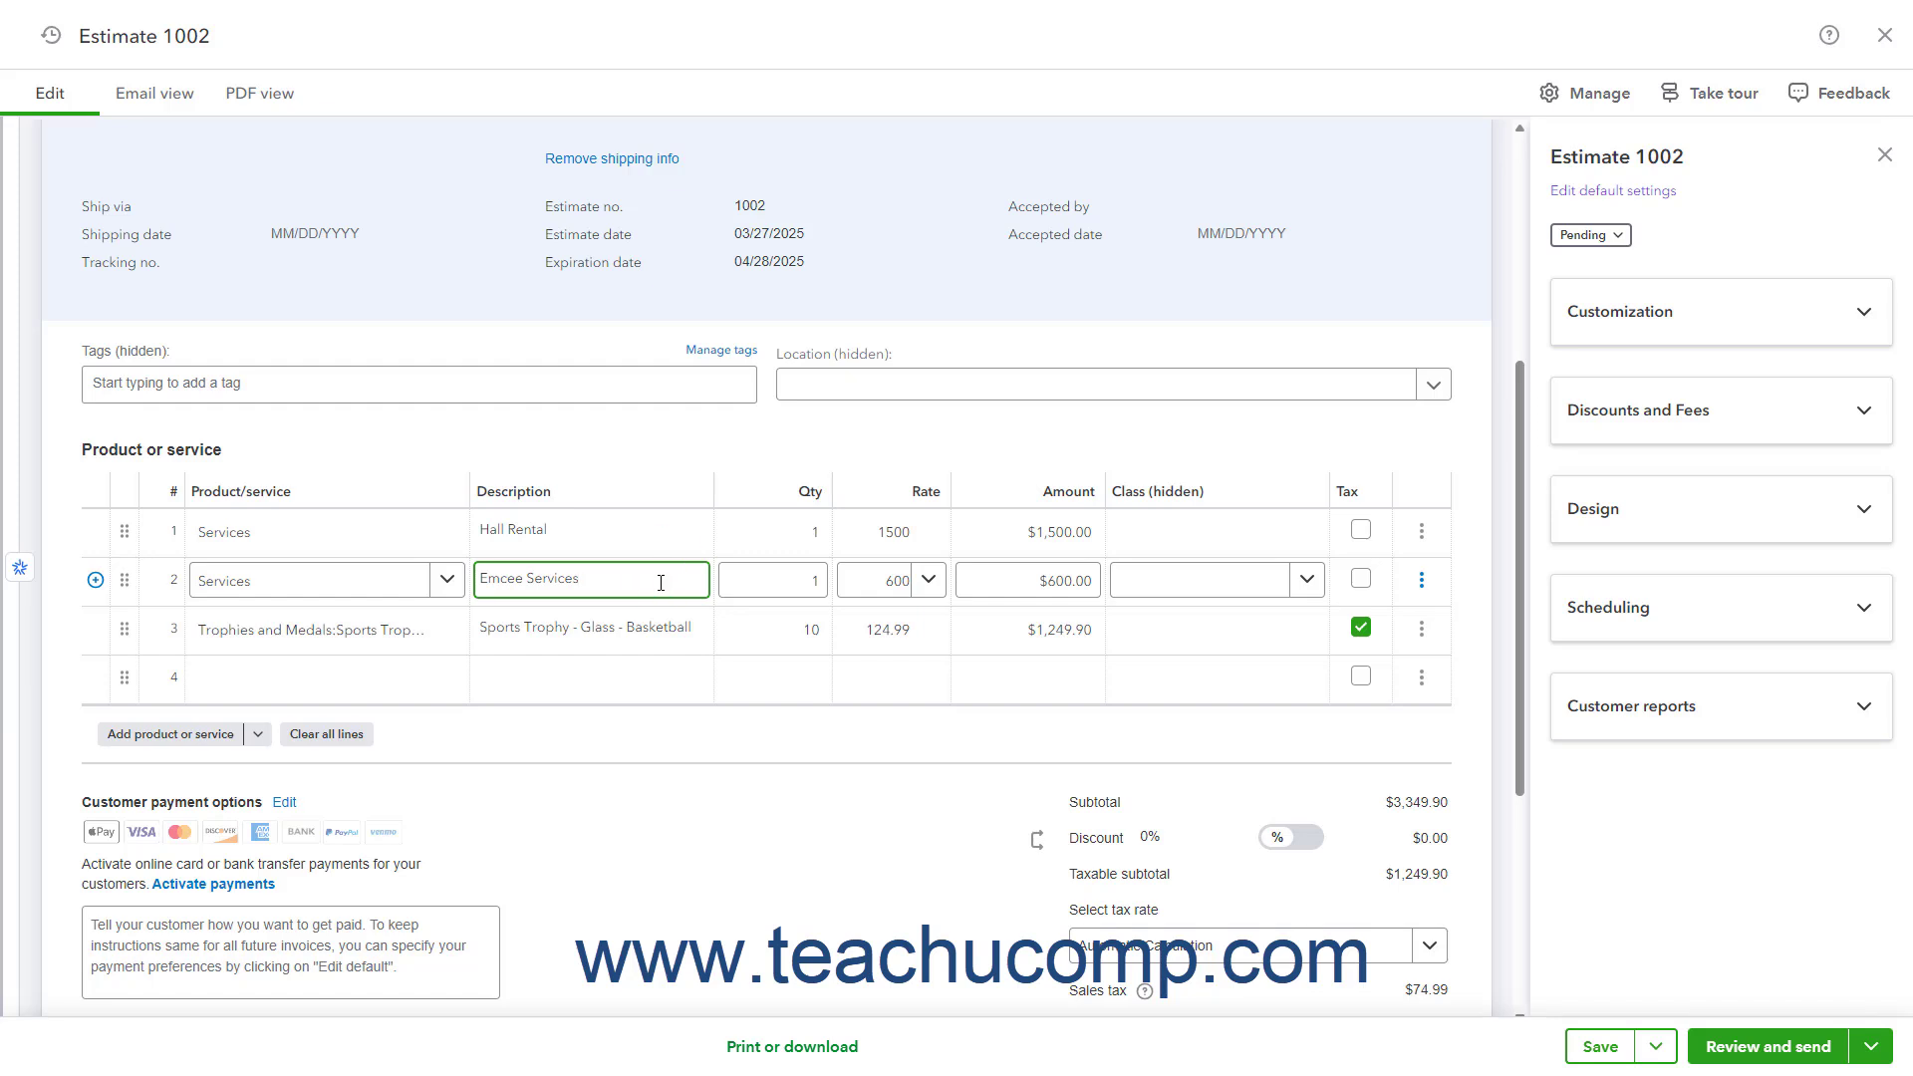
pyautogui.click(257, 738)
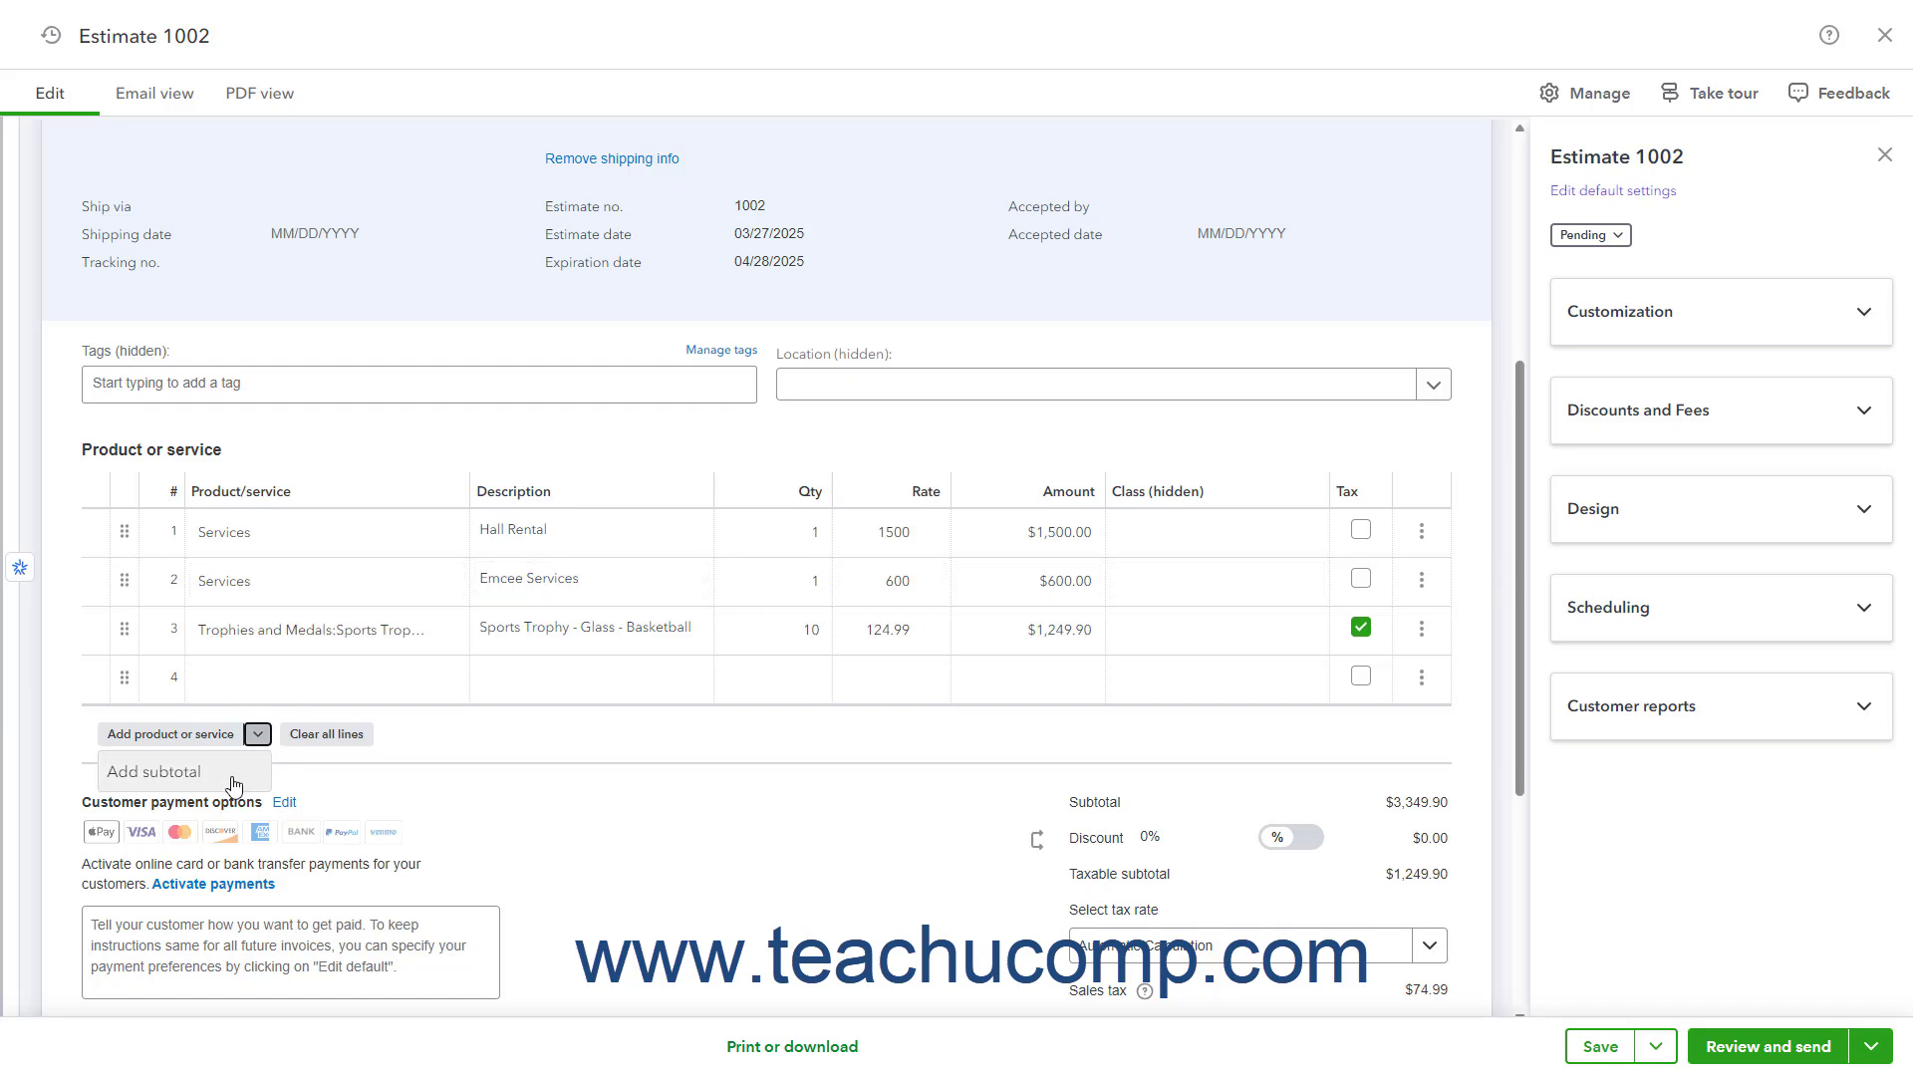
pyautogui.click(232, 779)
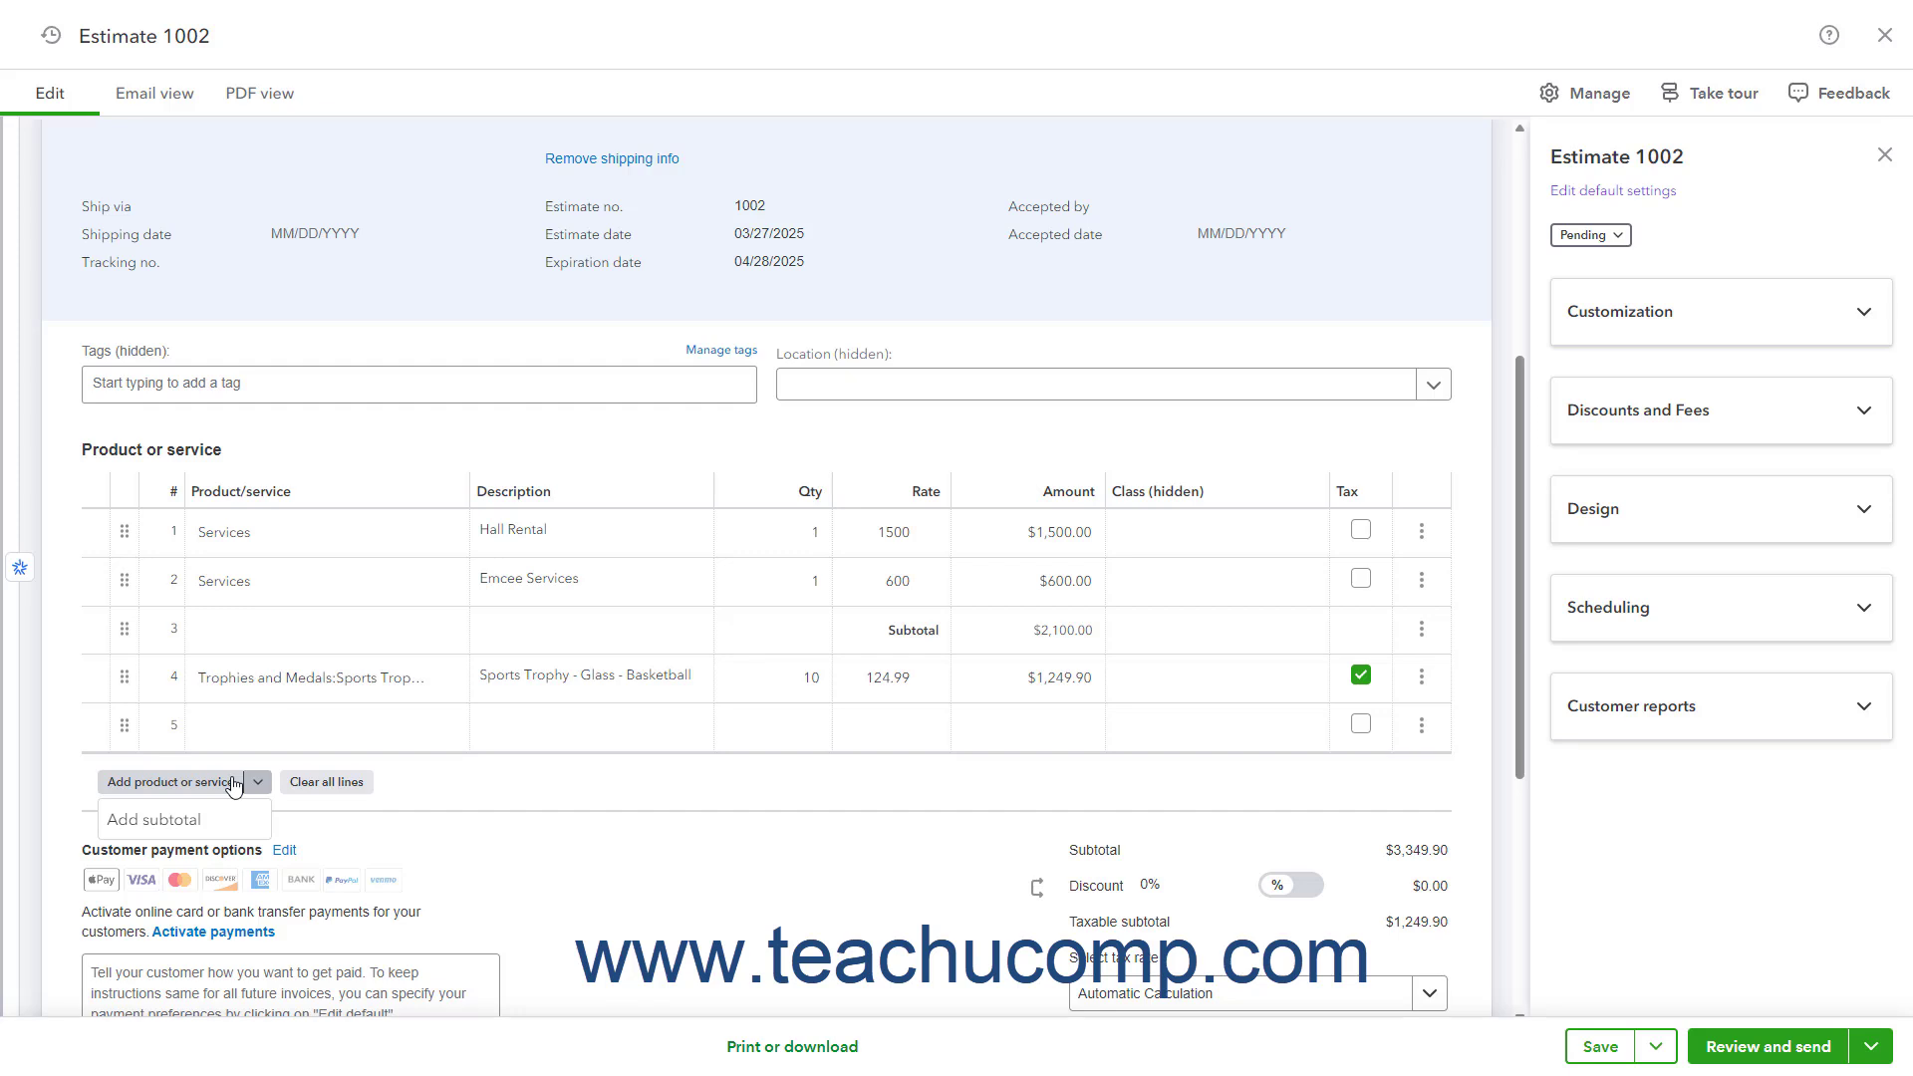
pyautogui.click(769, 727)
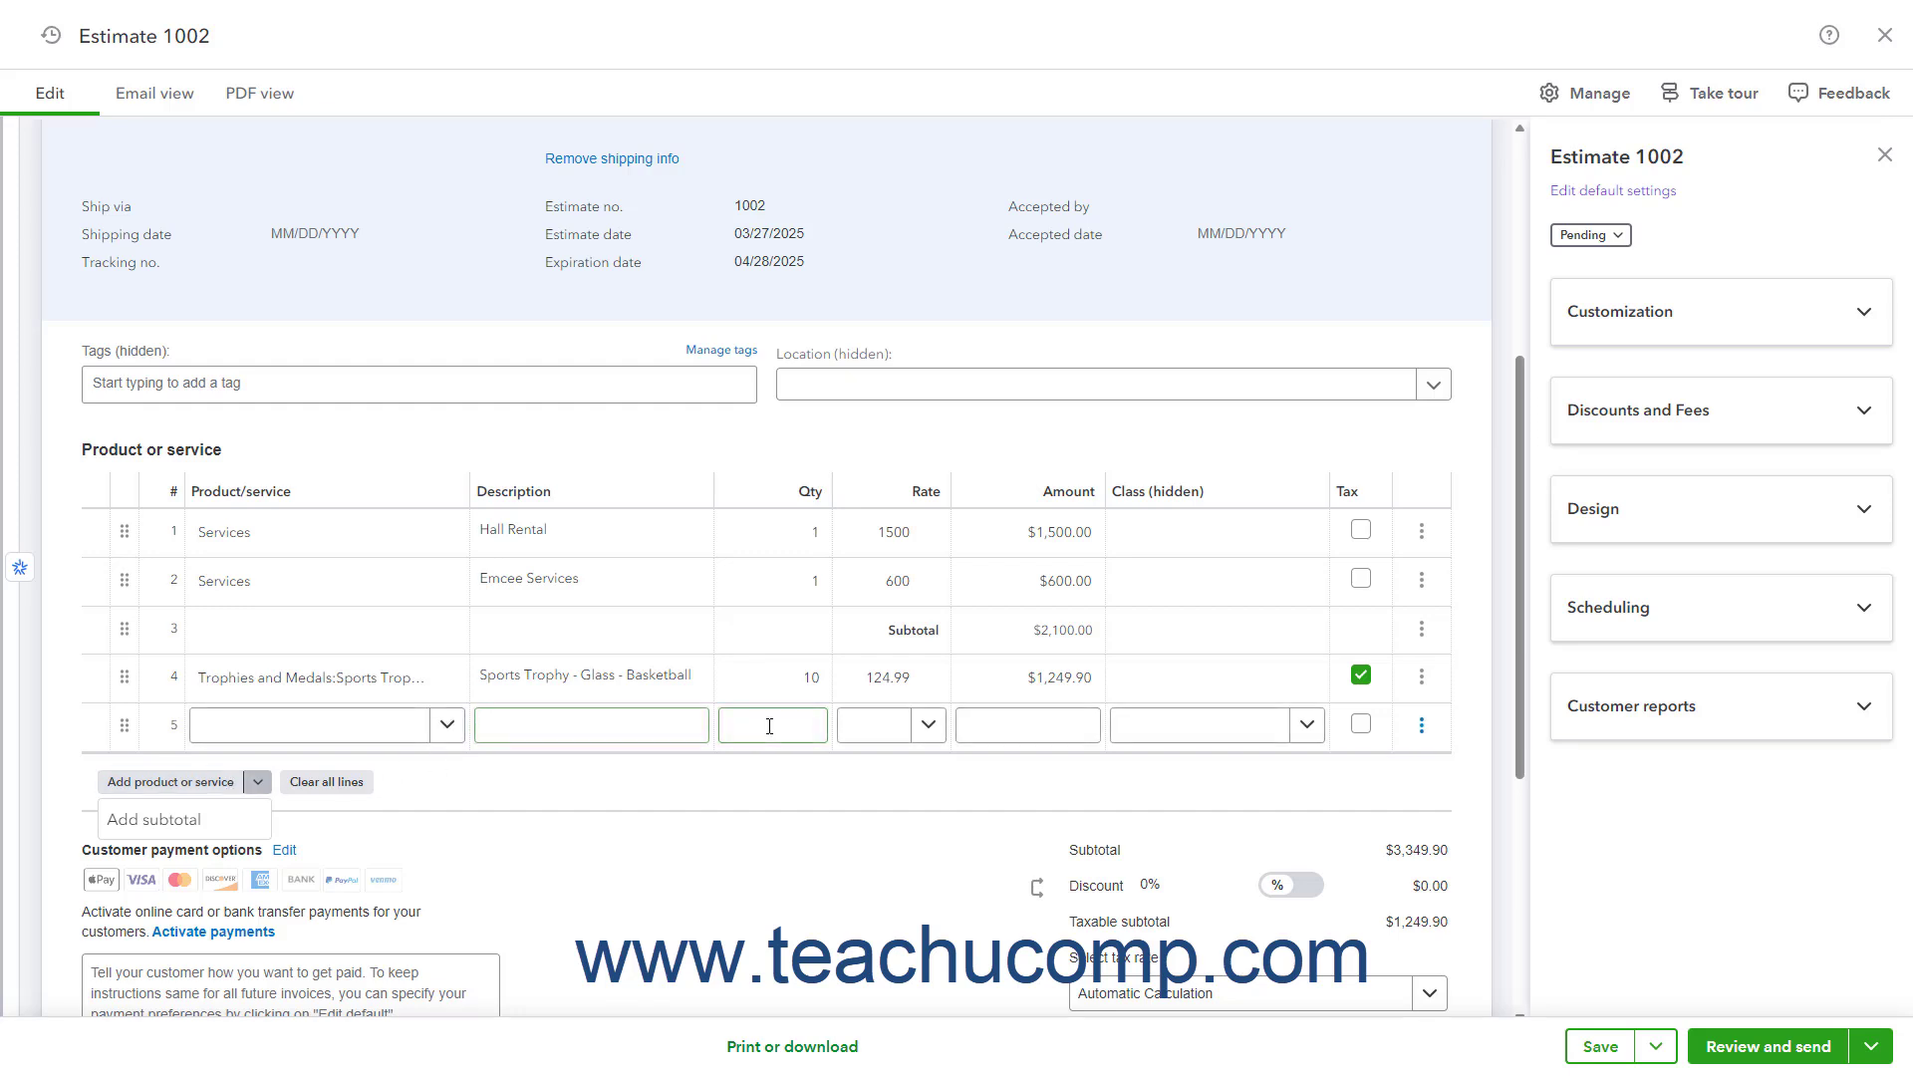
pyautogui.click(745, 680)
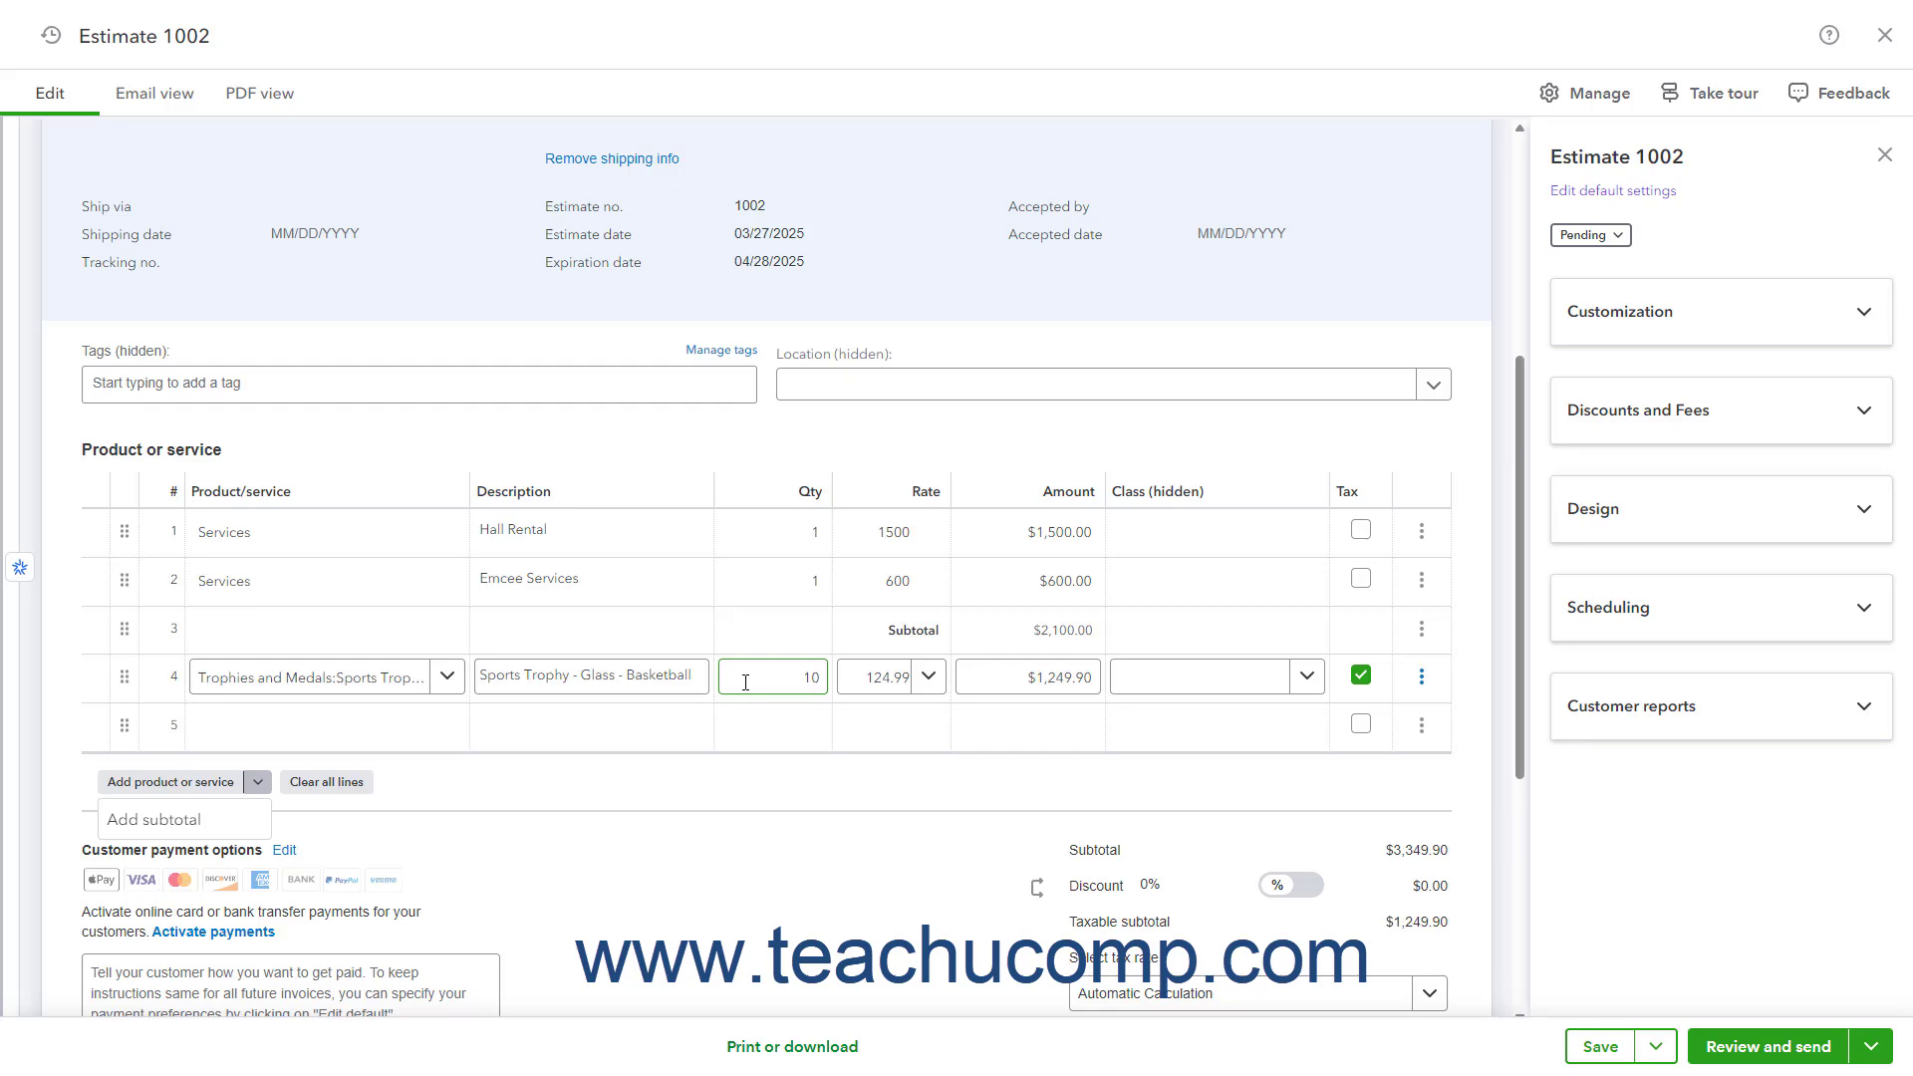
# - Examine the note to customer, the memo on statement and the file selection for adding an attachment
pyautogui.scroll(-3, 745, 682)
pyautogui.click(414, 838)
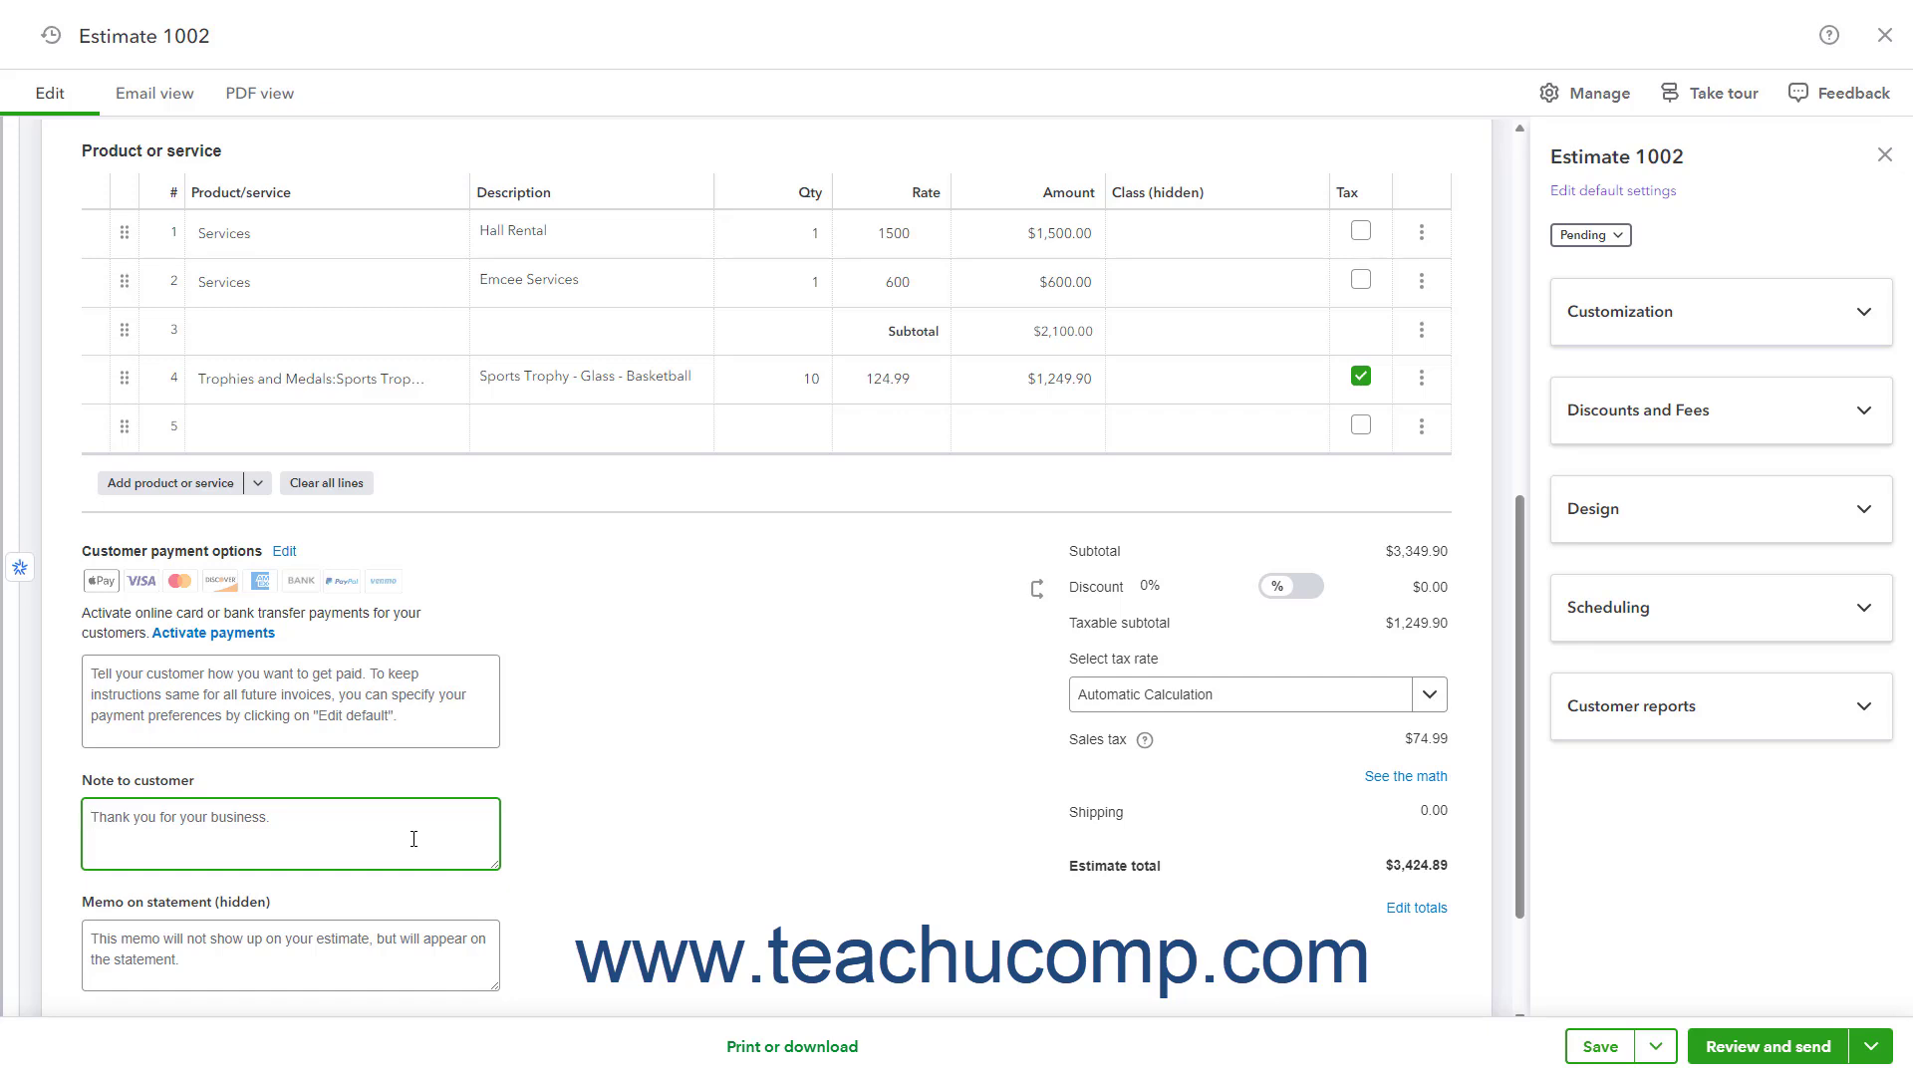
pyautogui.click(367, 940)
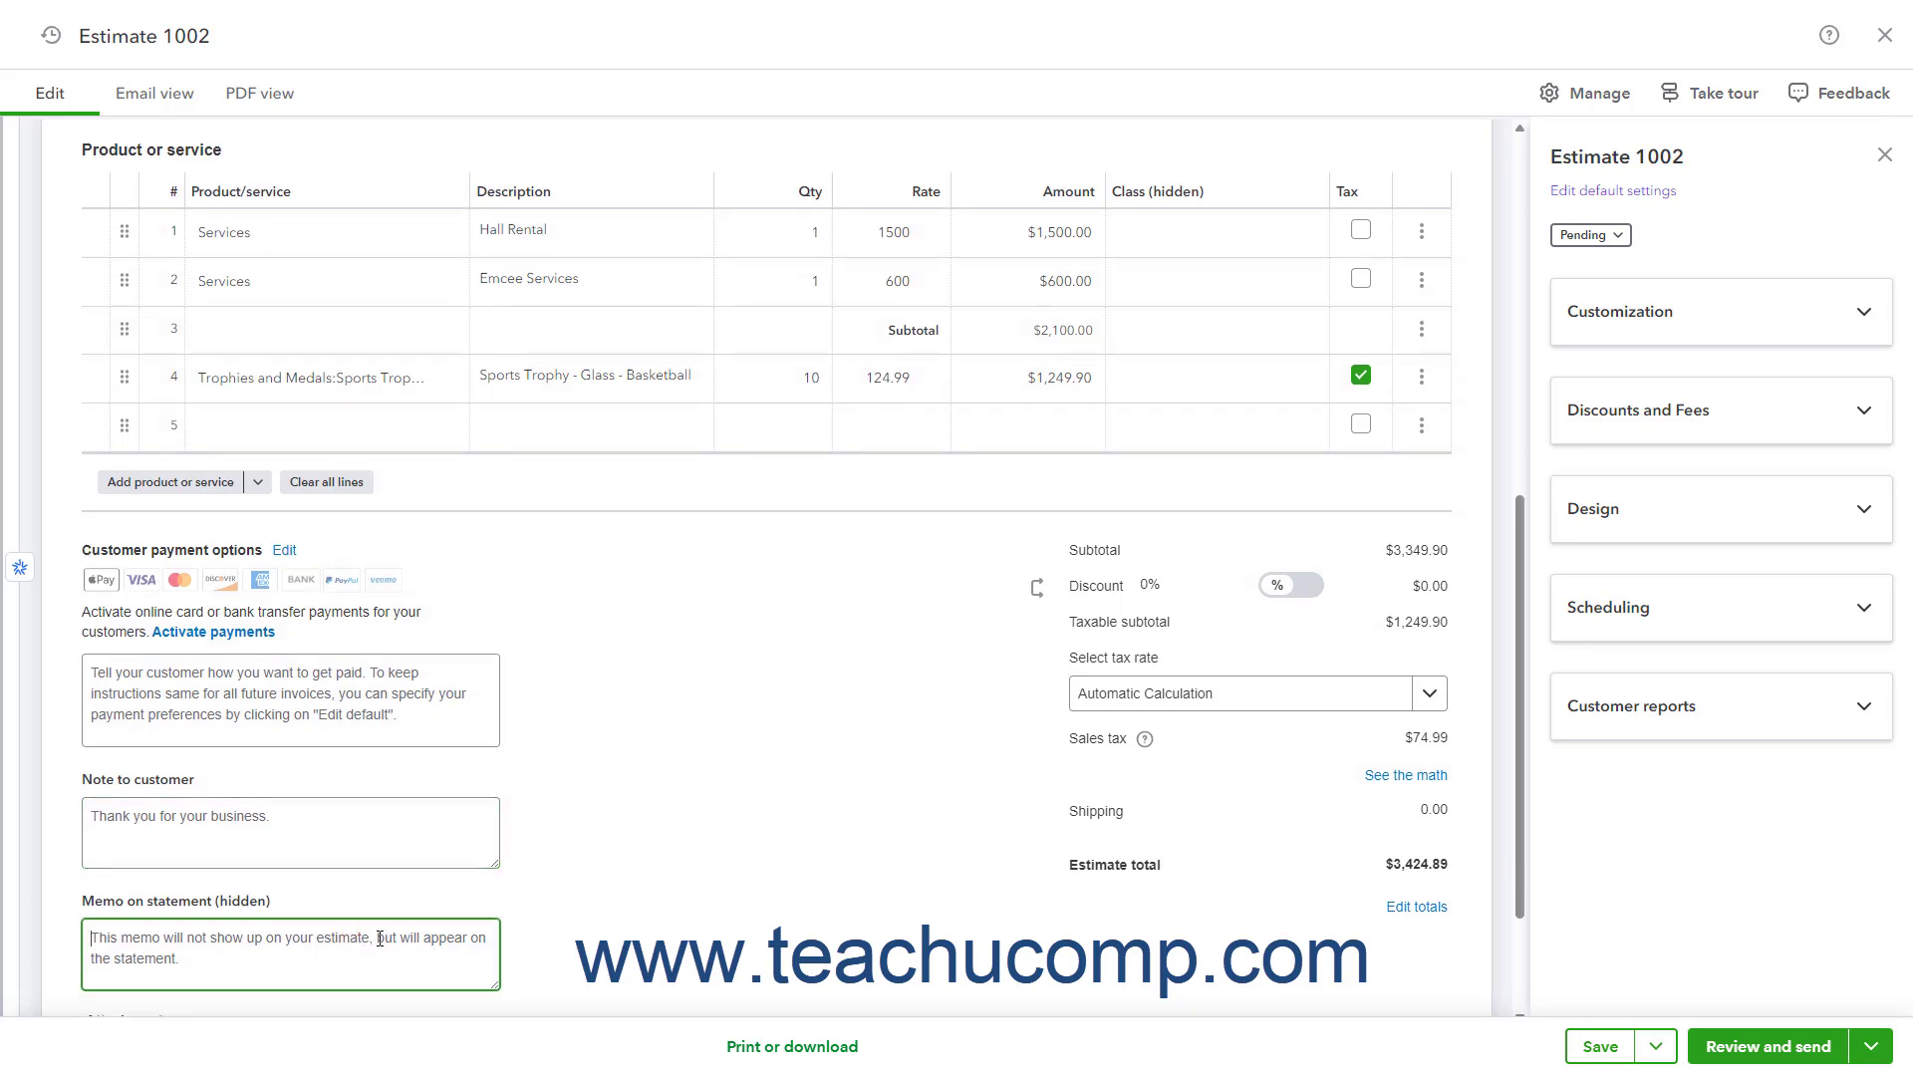
pyautogui.scroll(-2, 369, 941)
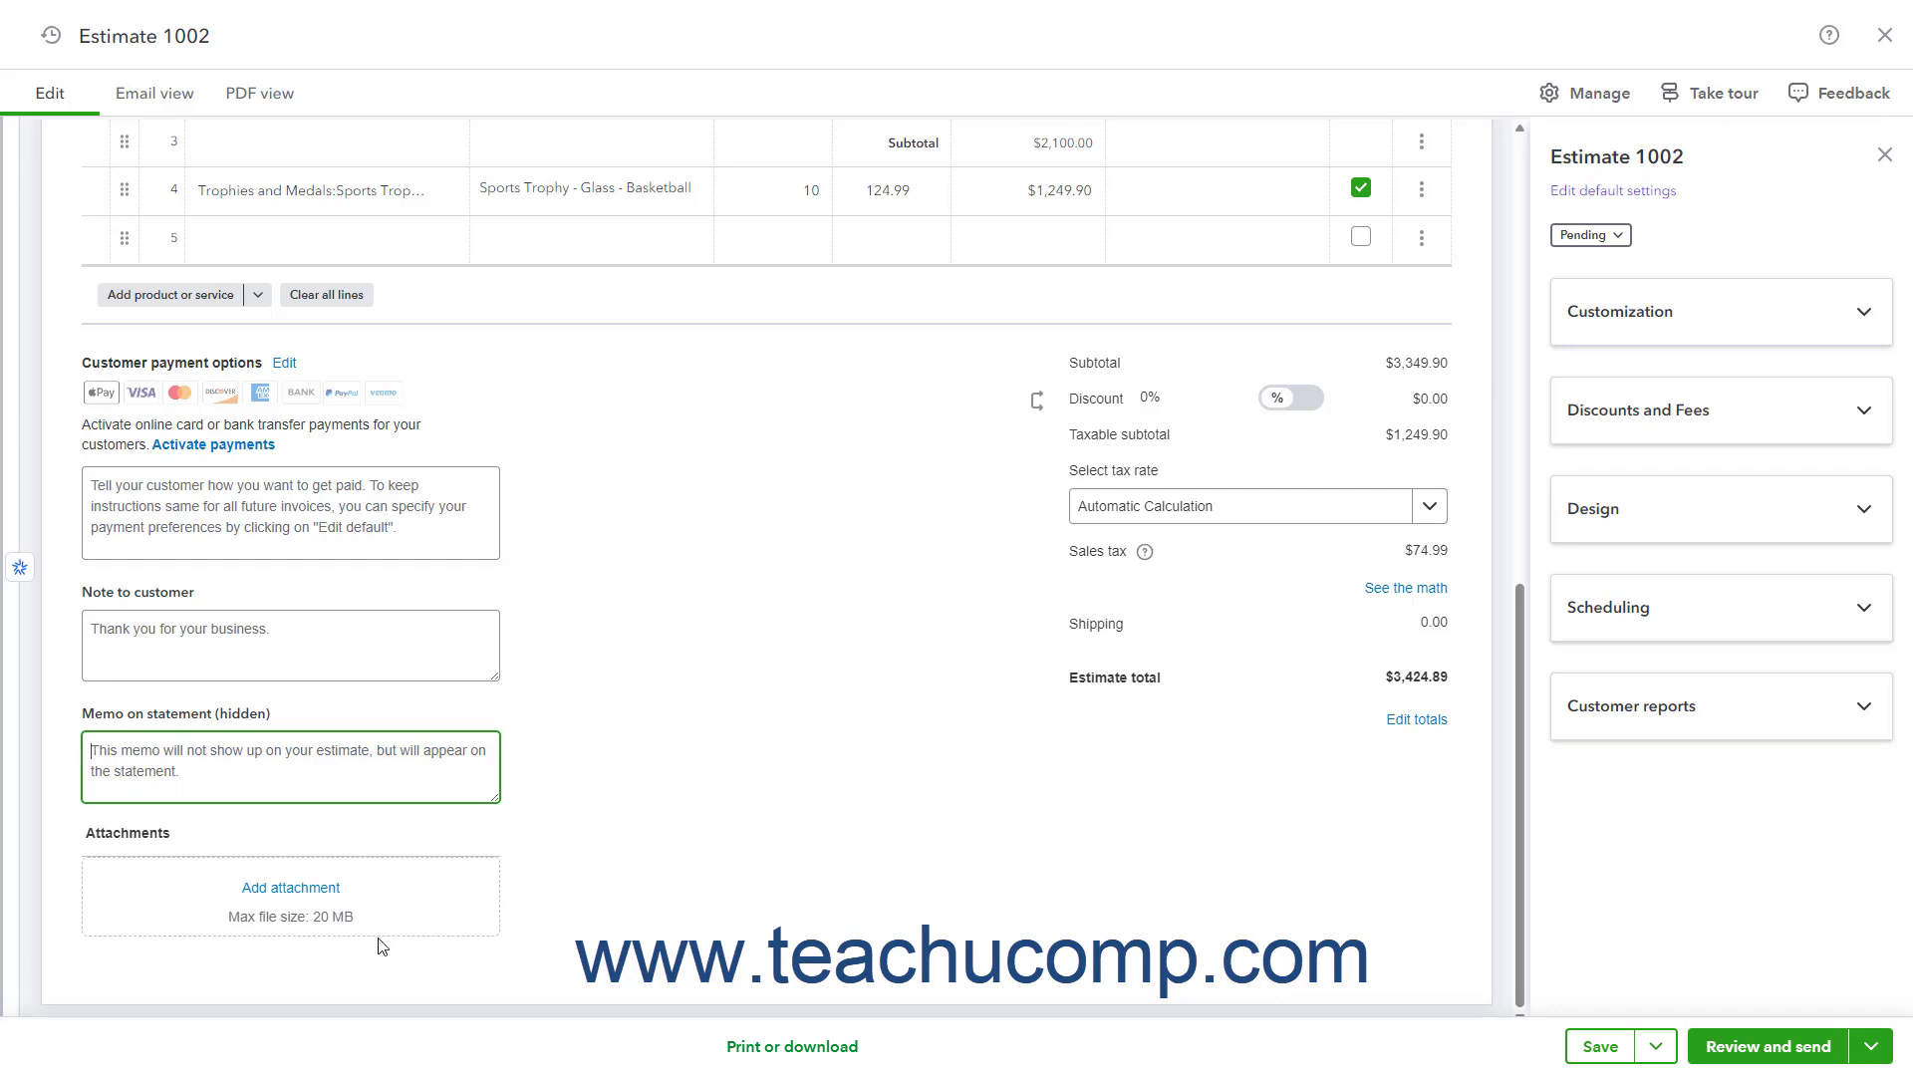
pyautogui.click(337, 902)
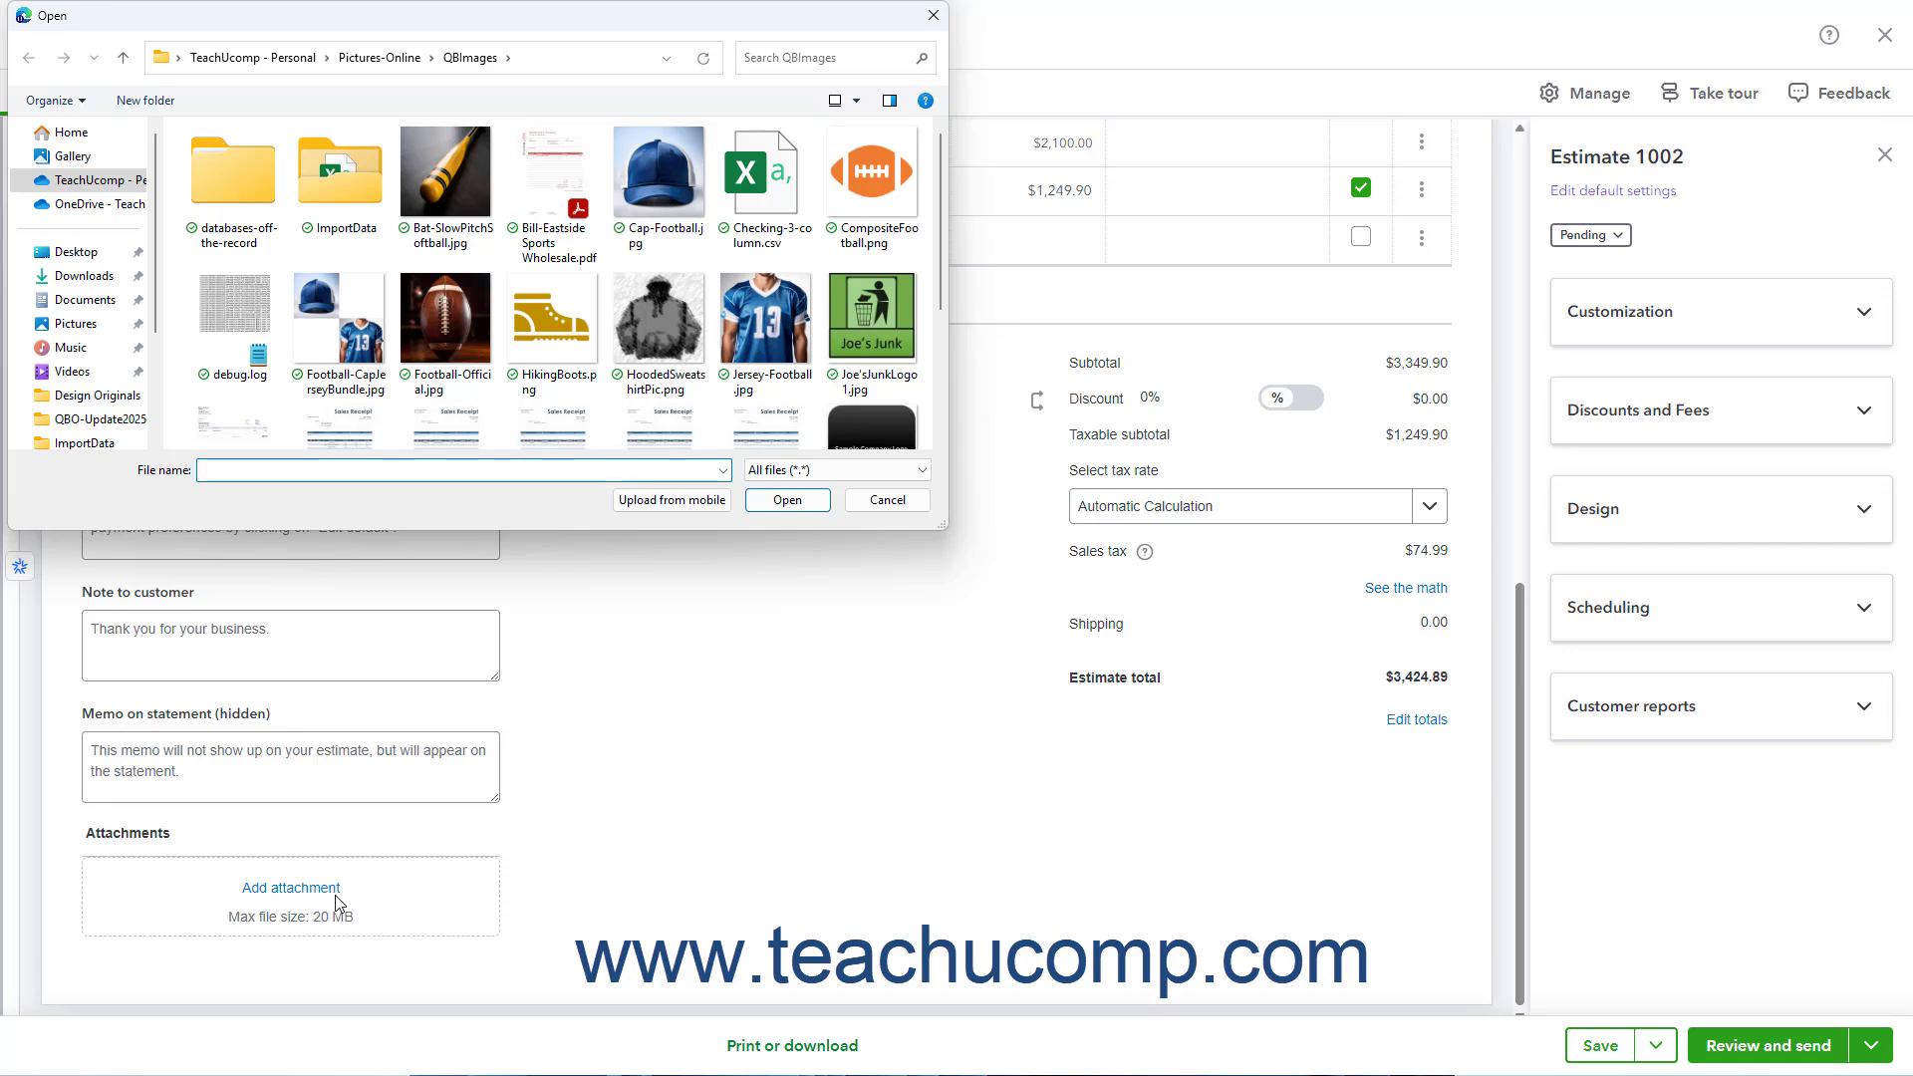
pyautogui.click(886, 499)
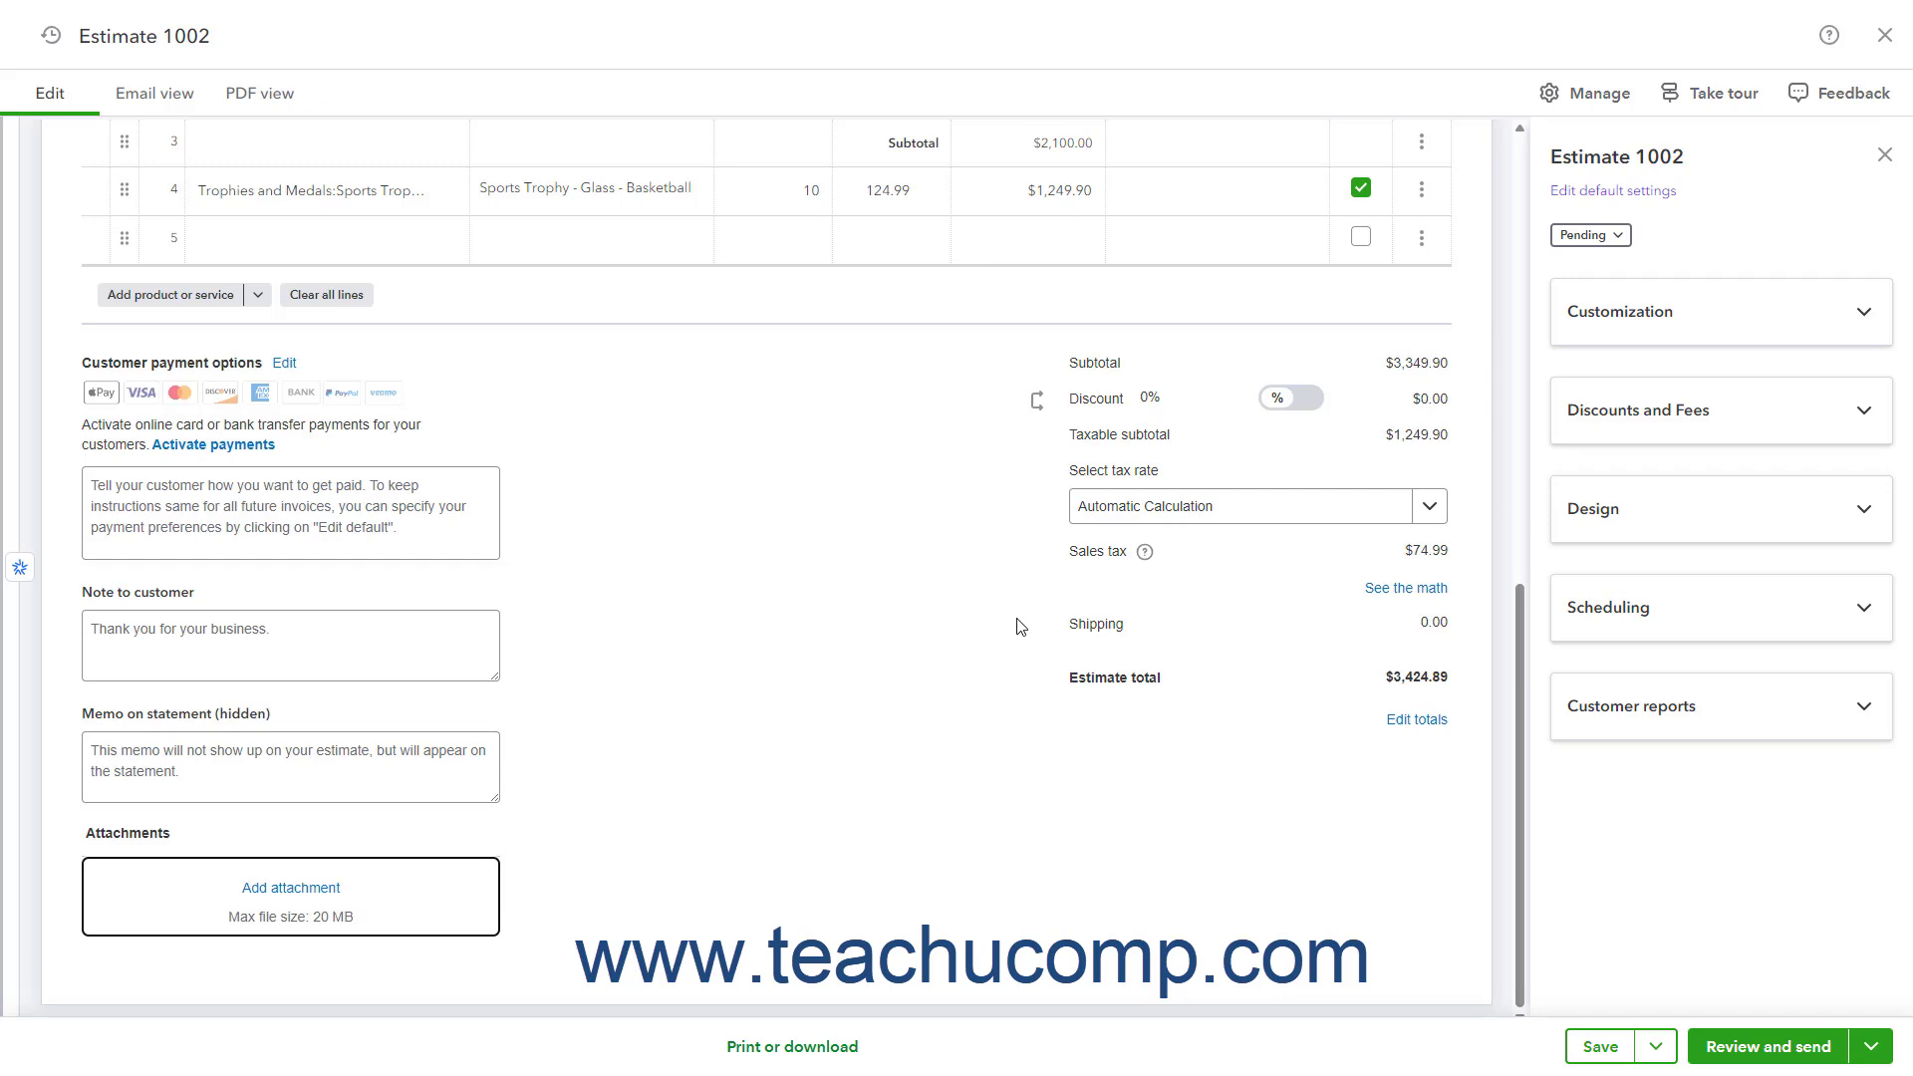
# - Check the tax rate selection and examine the breakdown of how the estimate's sales tax is calculated
pyautogui.click(1428, 512)
pyautogui.click(1427, 512)
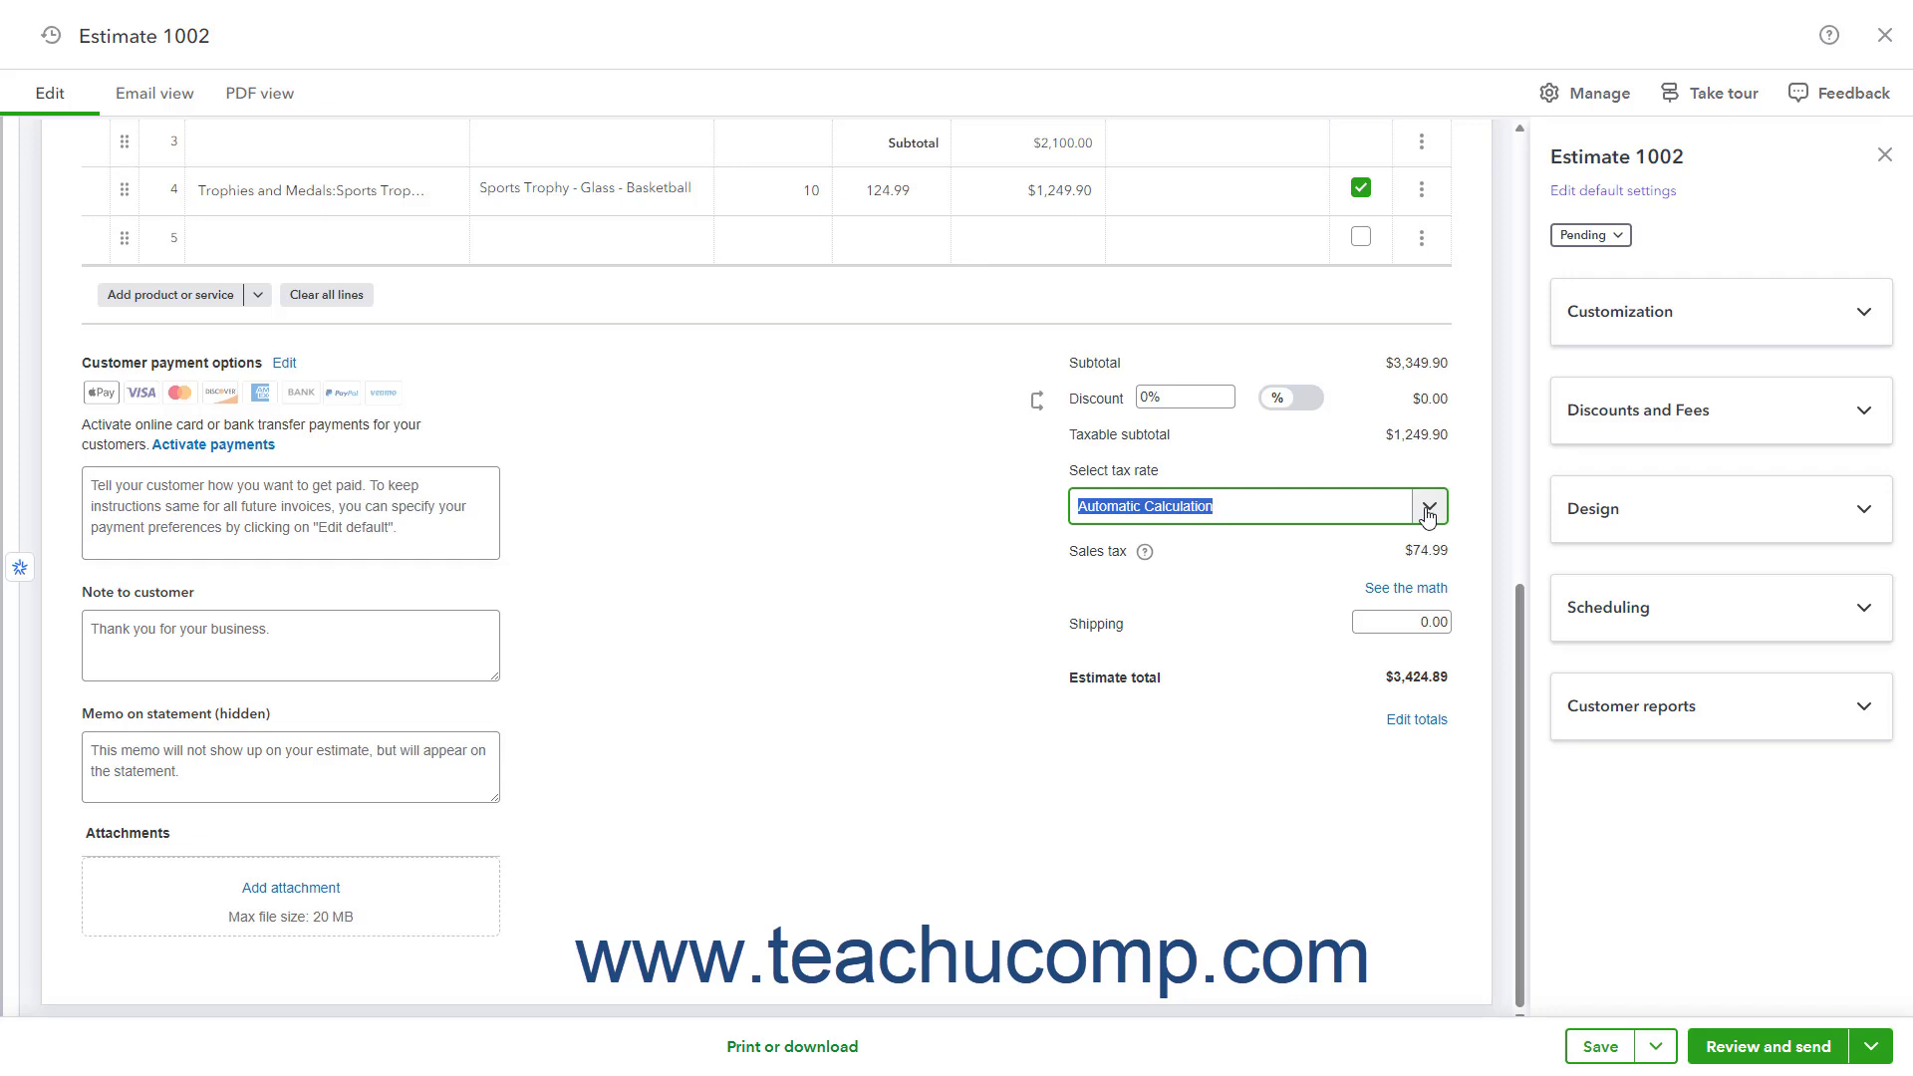
pyautogui.click(1326, 554)
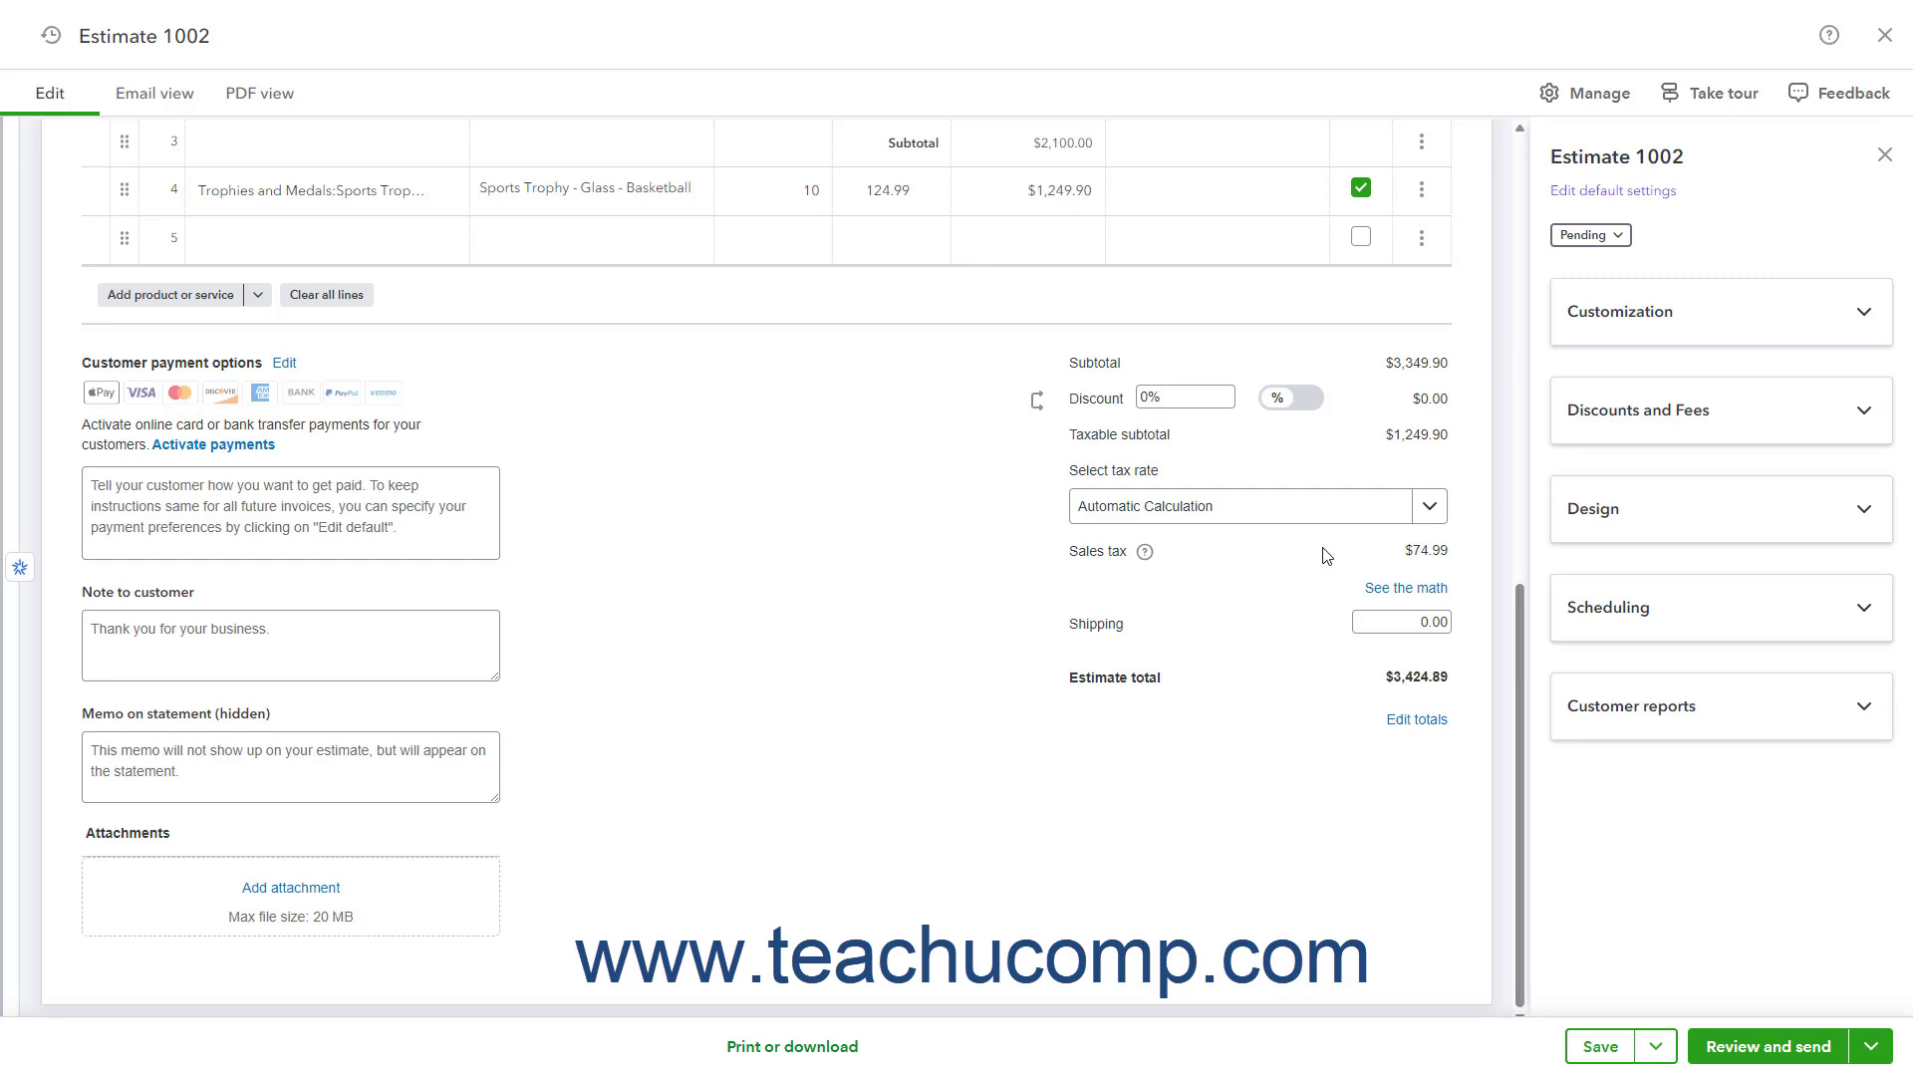
pyautogui.click(1401, 596)
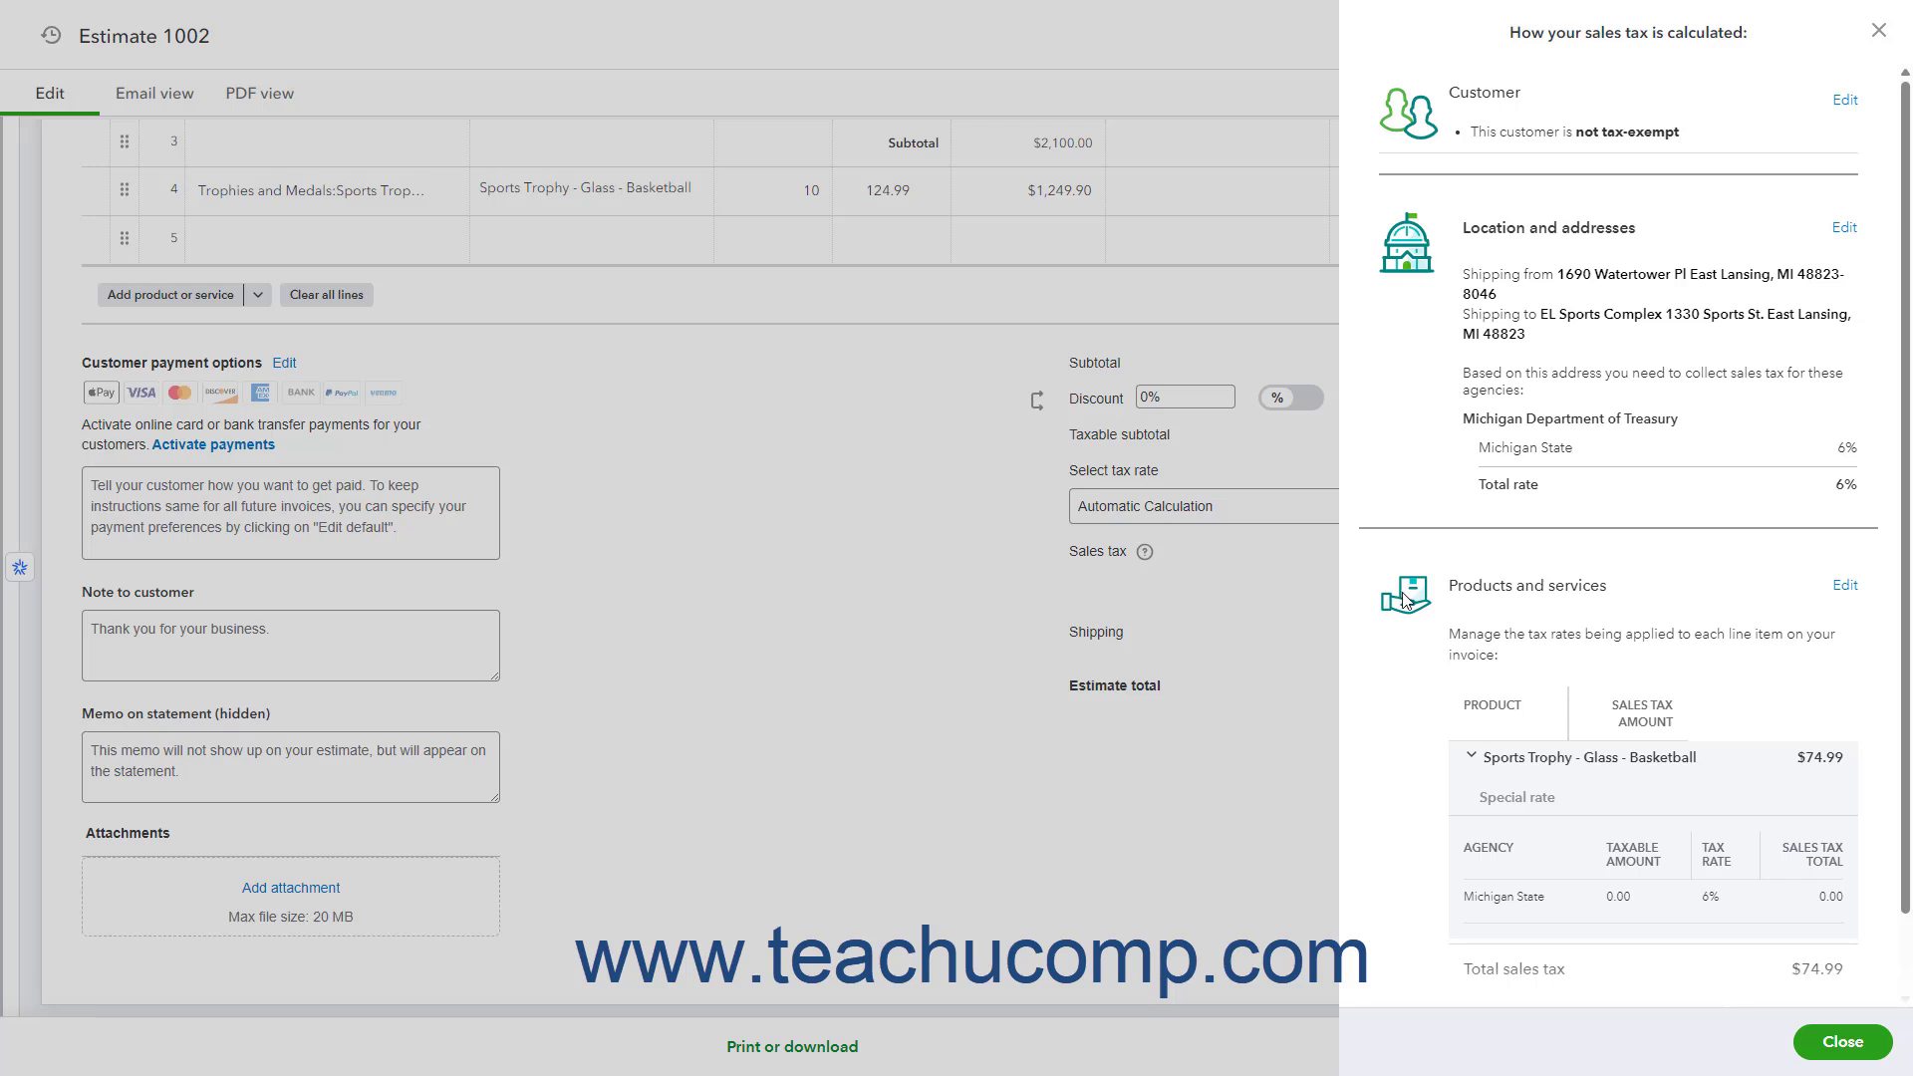
pyautogui.scroll(-1, 1813, 758)
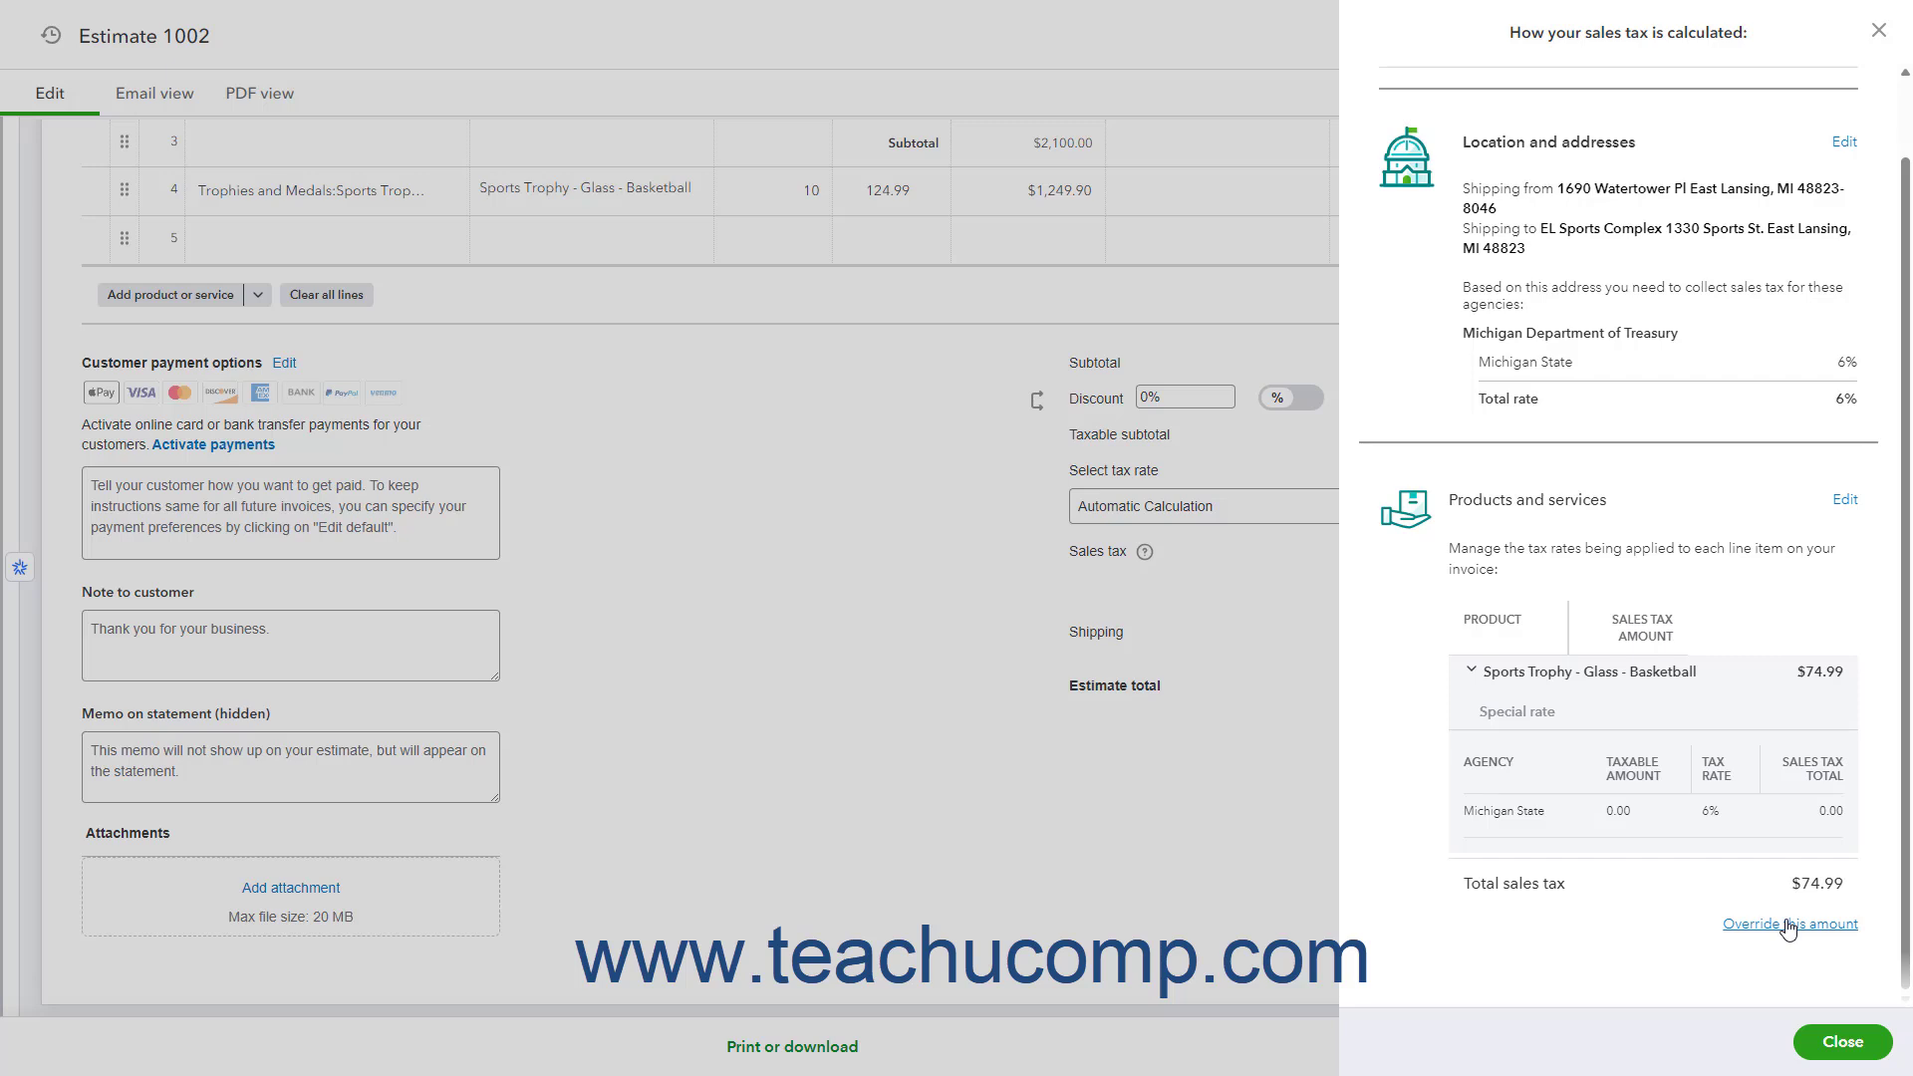
# - Begin a manual sales tax override, view the override reasons, and revert to automatic calculation before closing the breakdown
pyautogui.click(1788, 926)
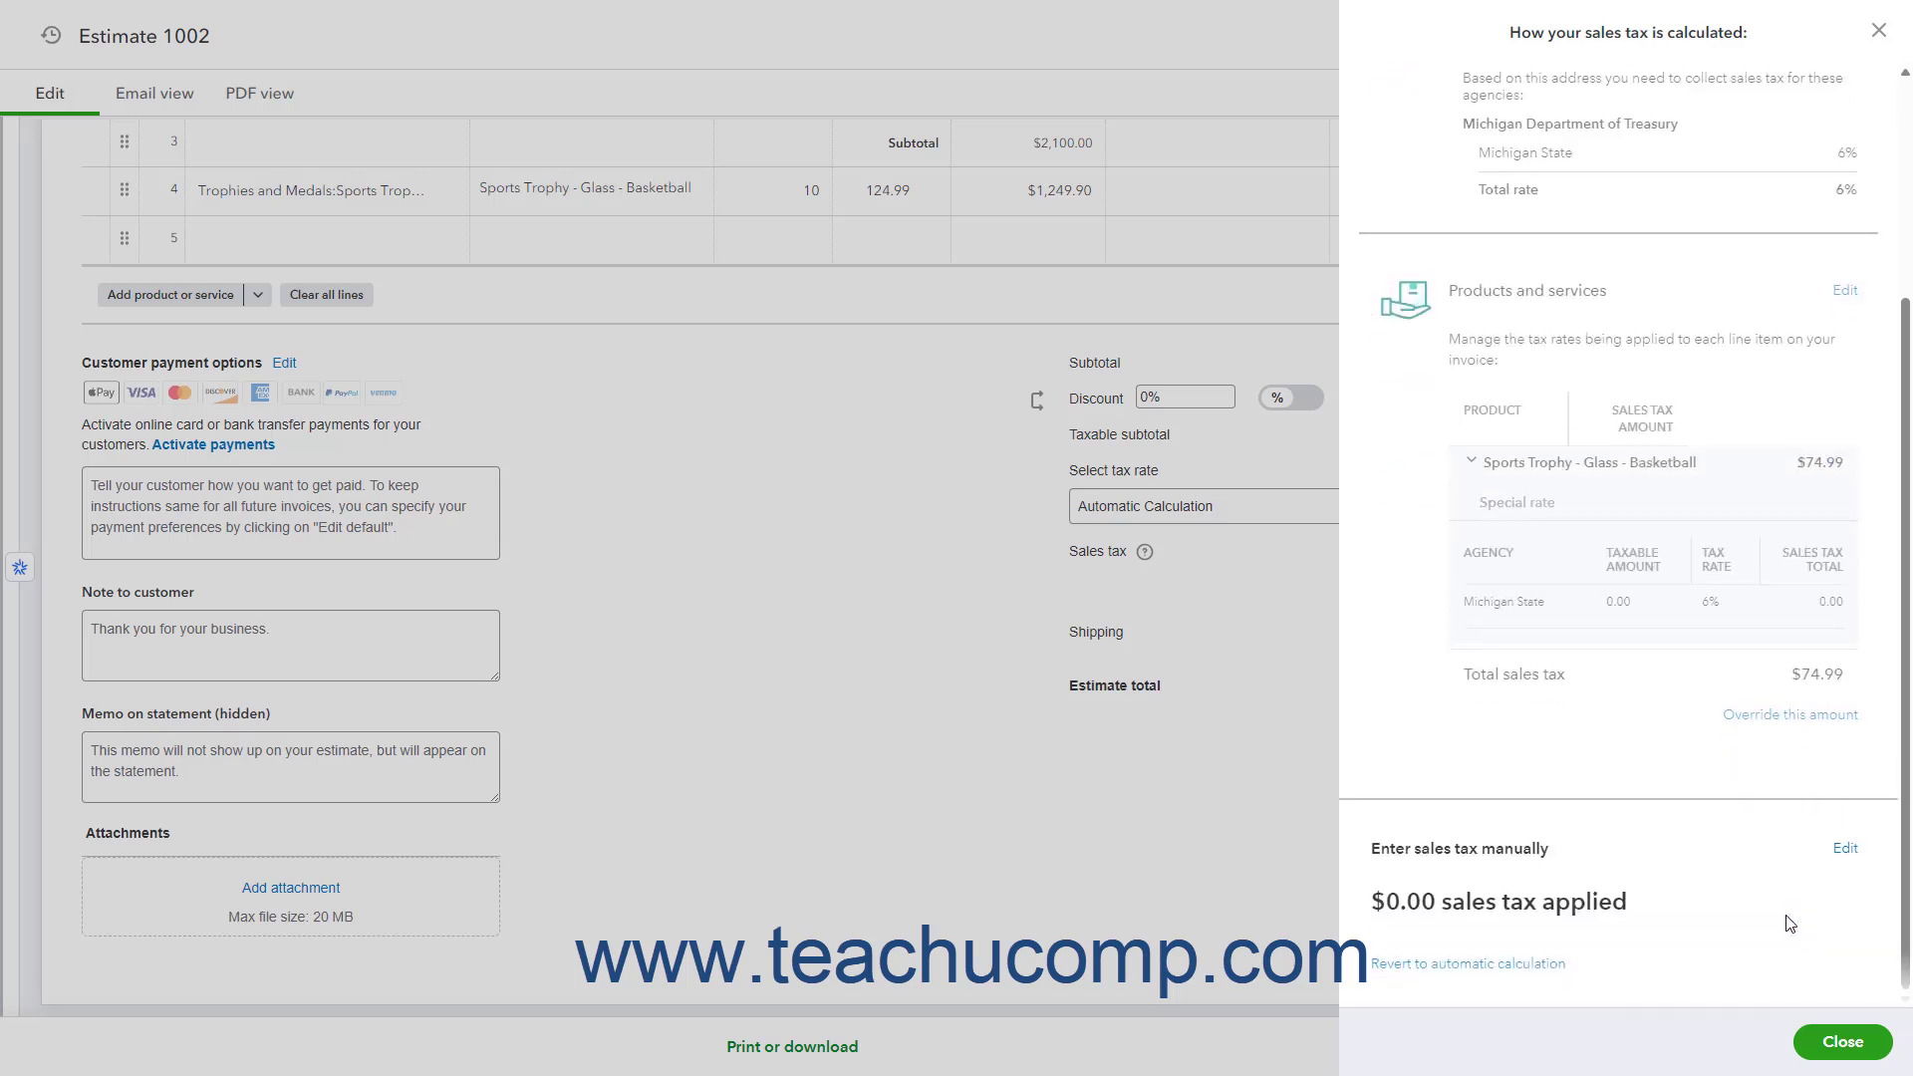
pyautogui.click(1843, 850)
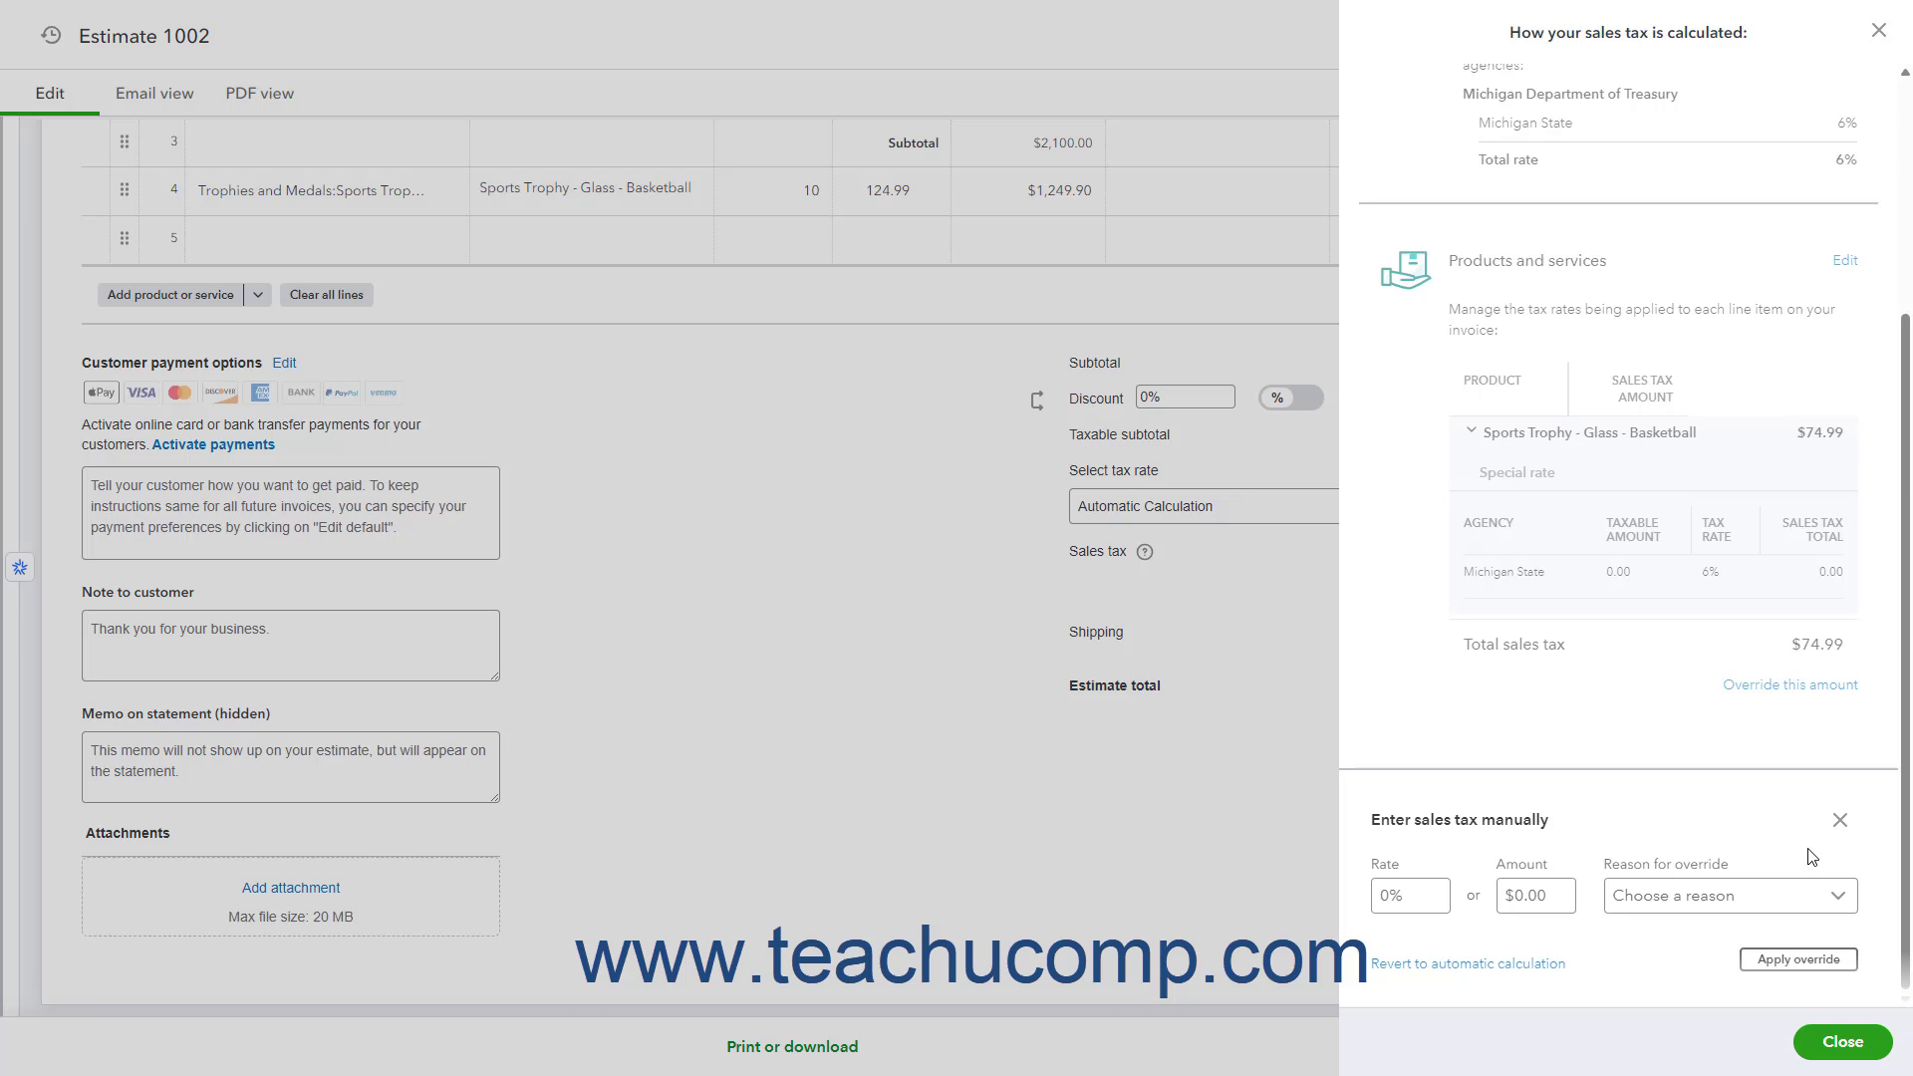
pyautogui.click(1543, 883)
pyautogui.click(1801, 902)
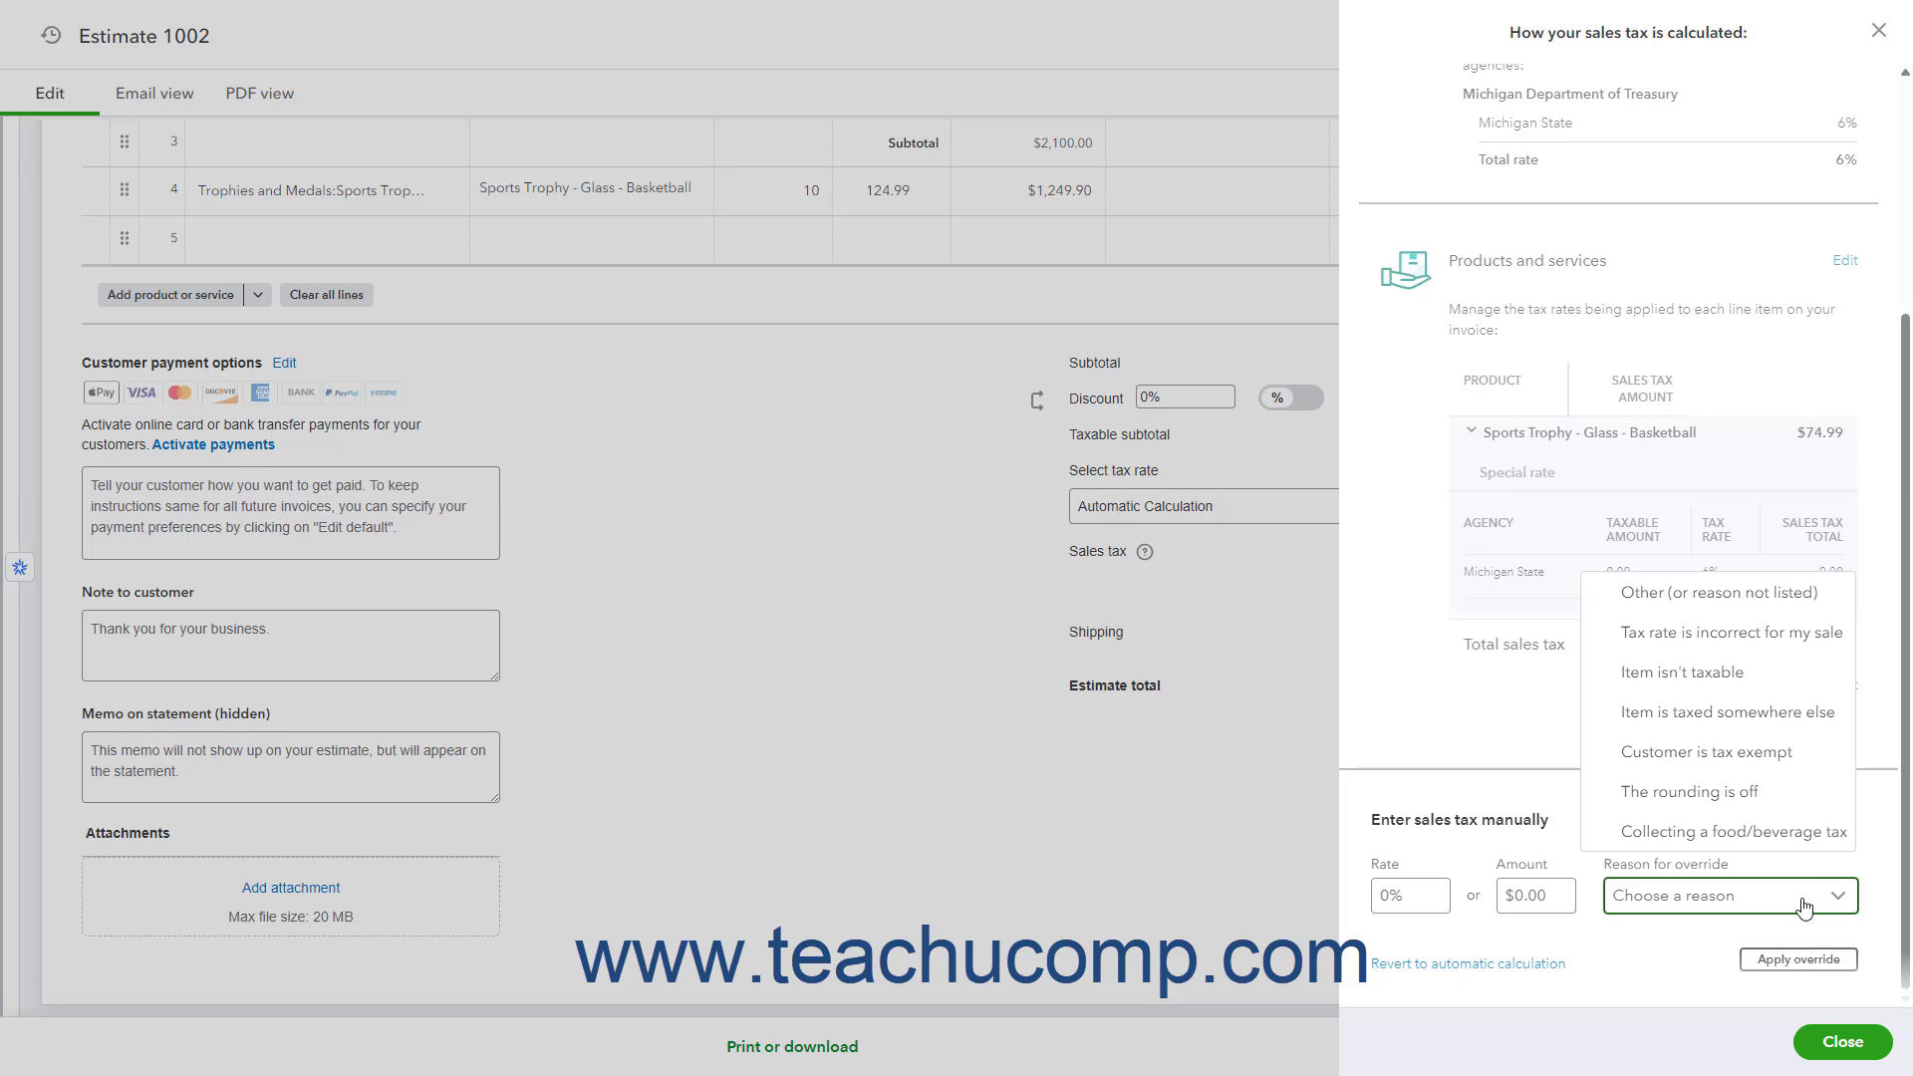
pyautogui.click(1713, 957)
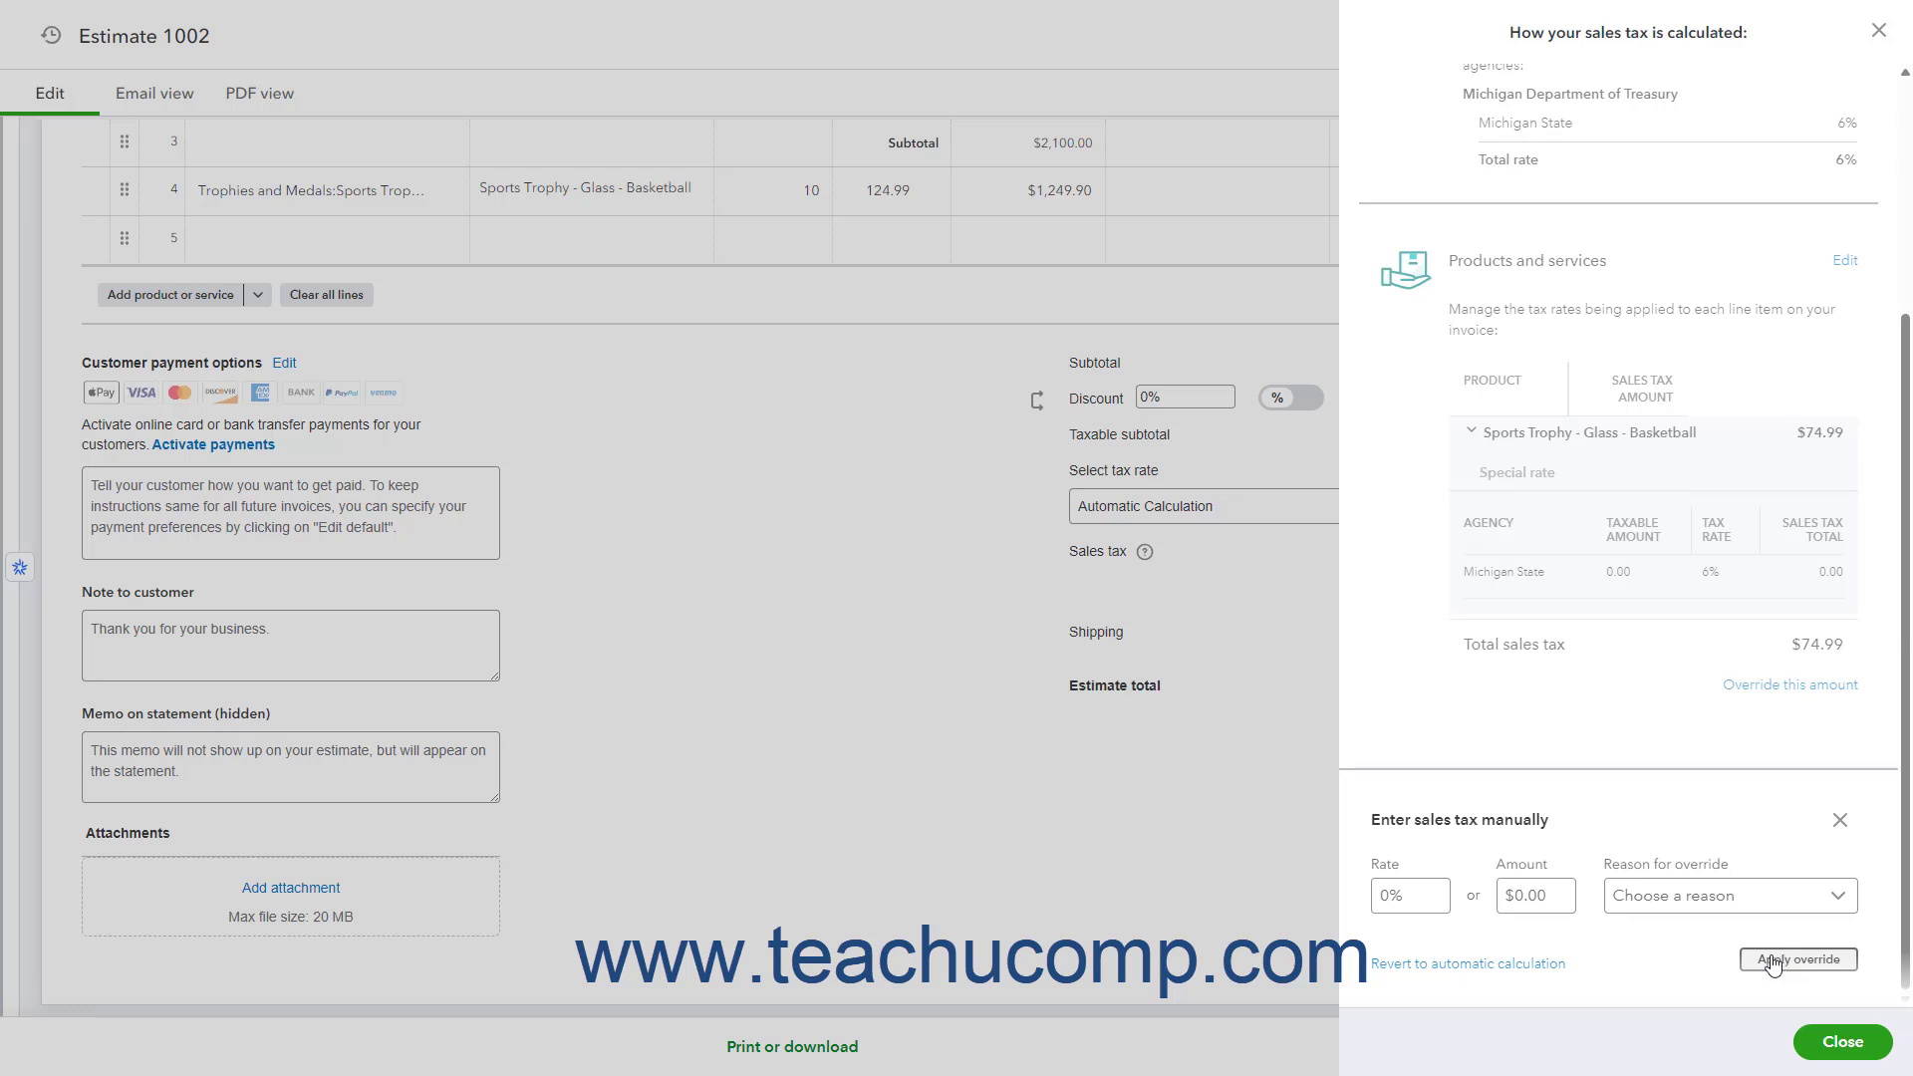
pyautogui.click(1520, 966)
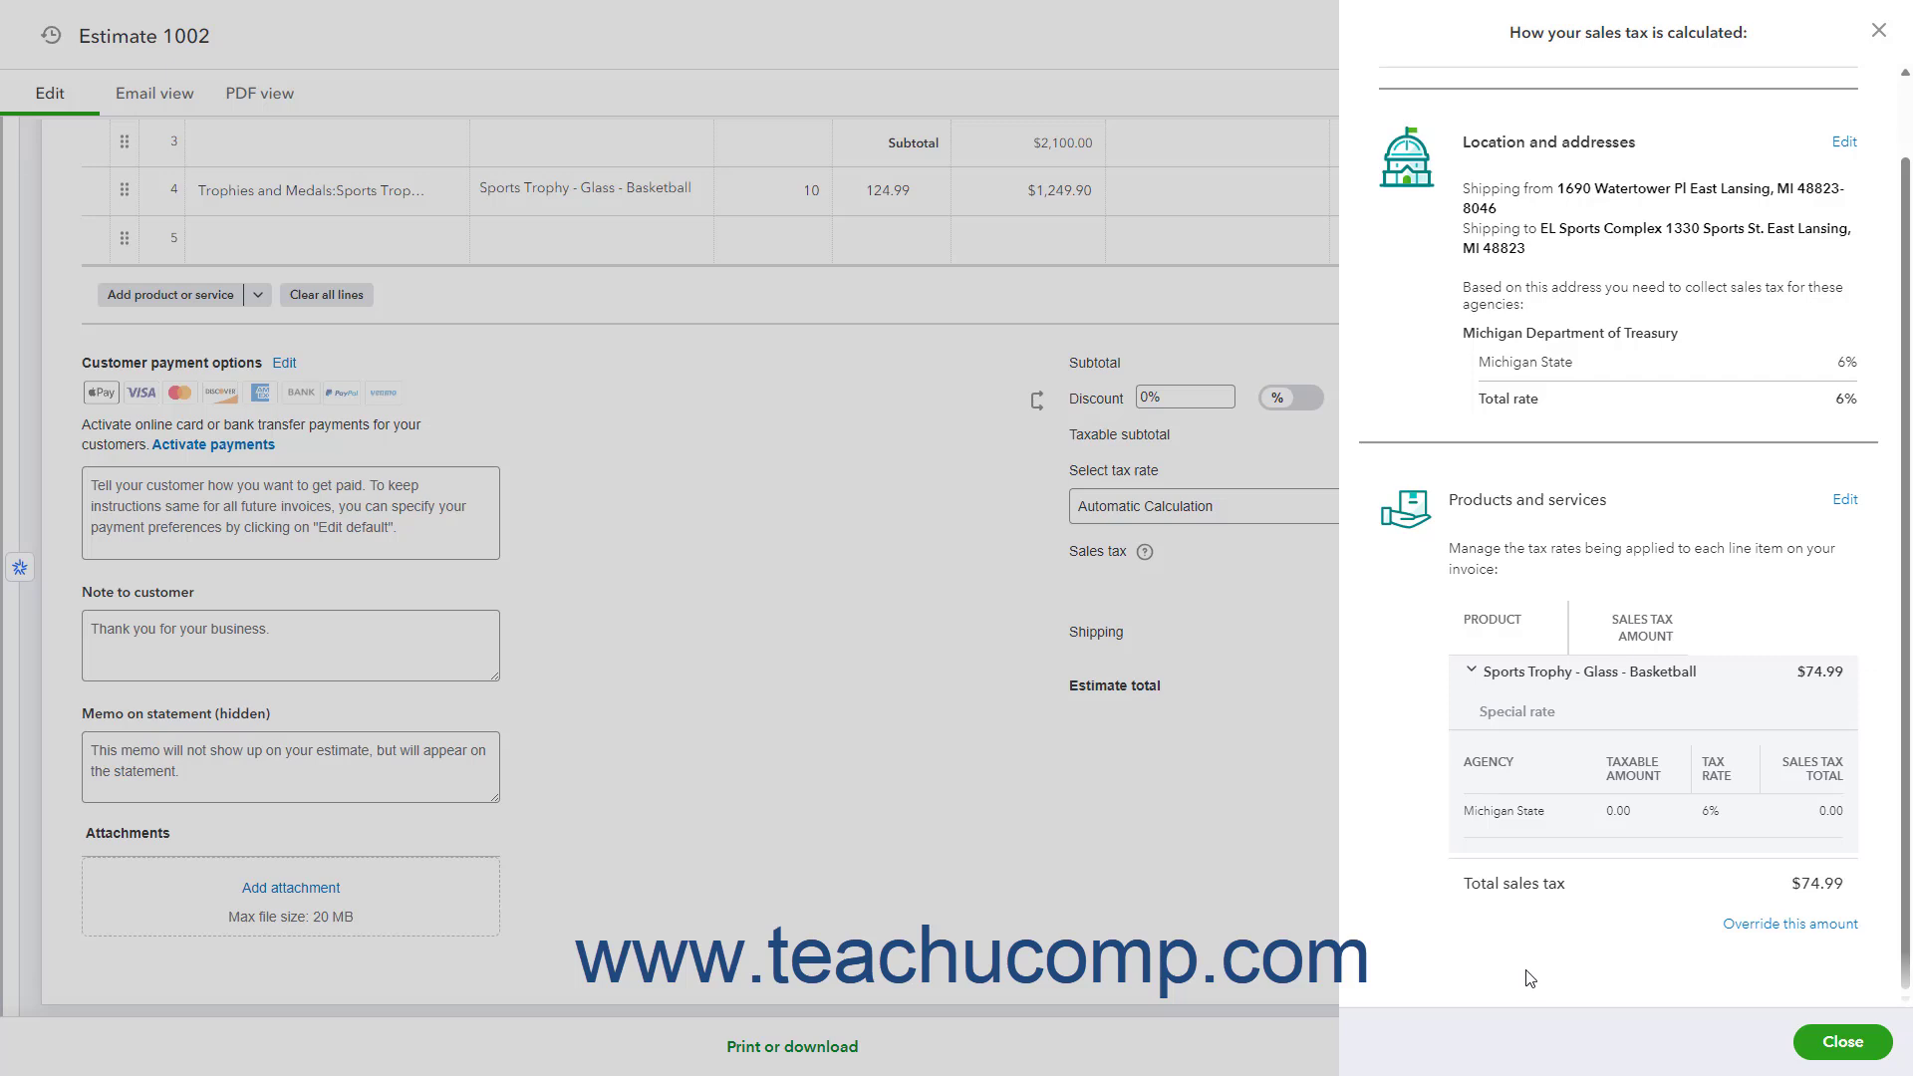
pyautogui.click(1826, 1041)
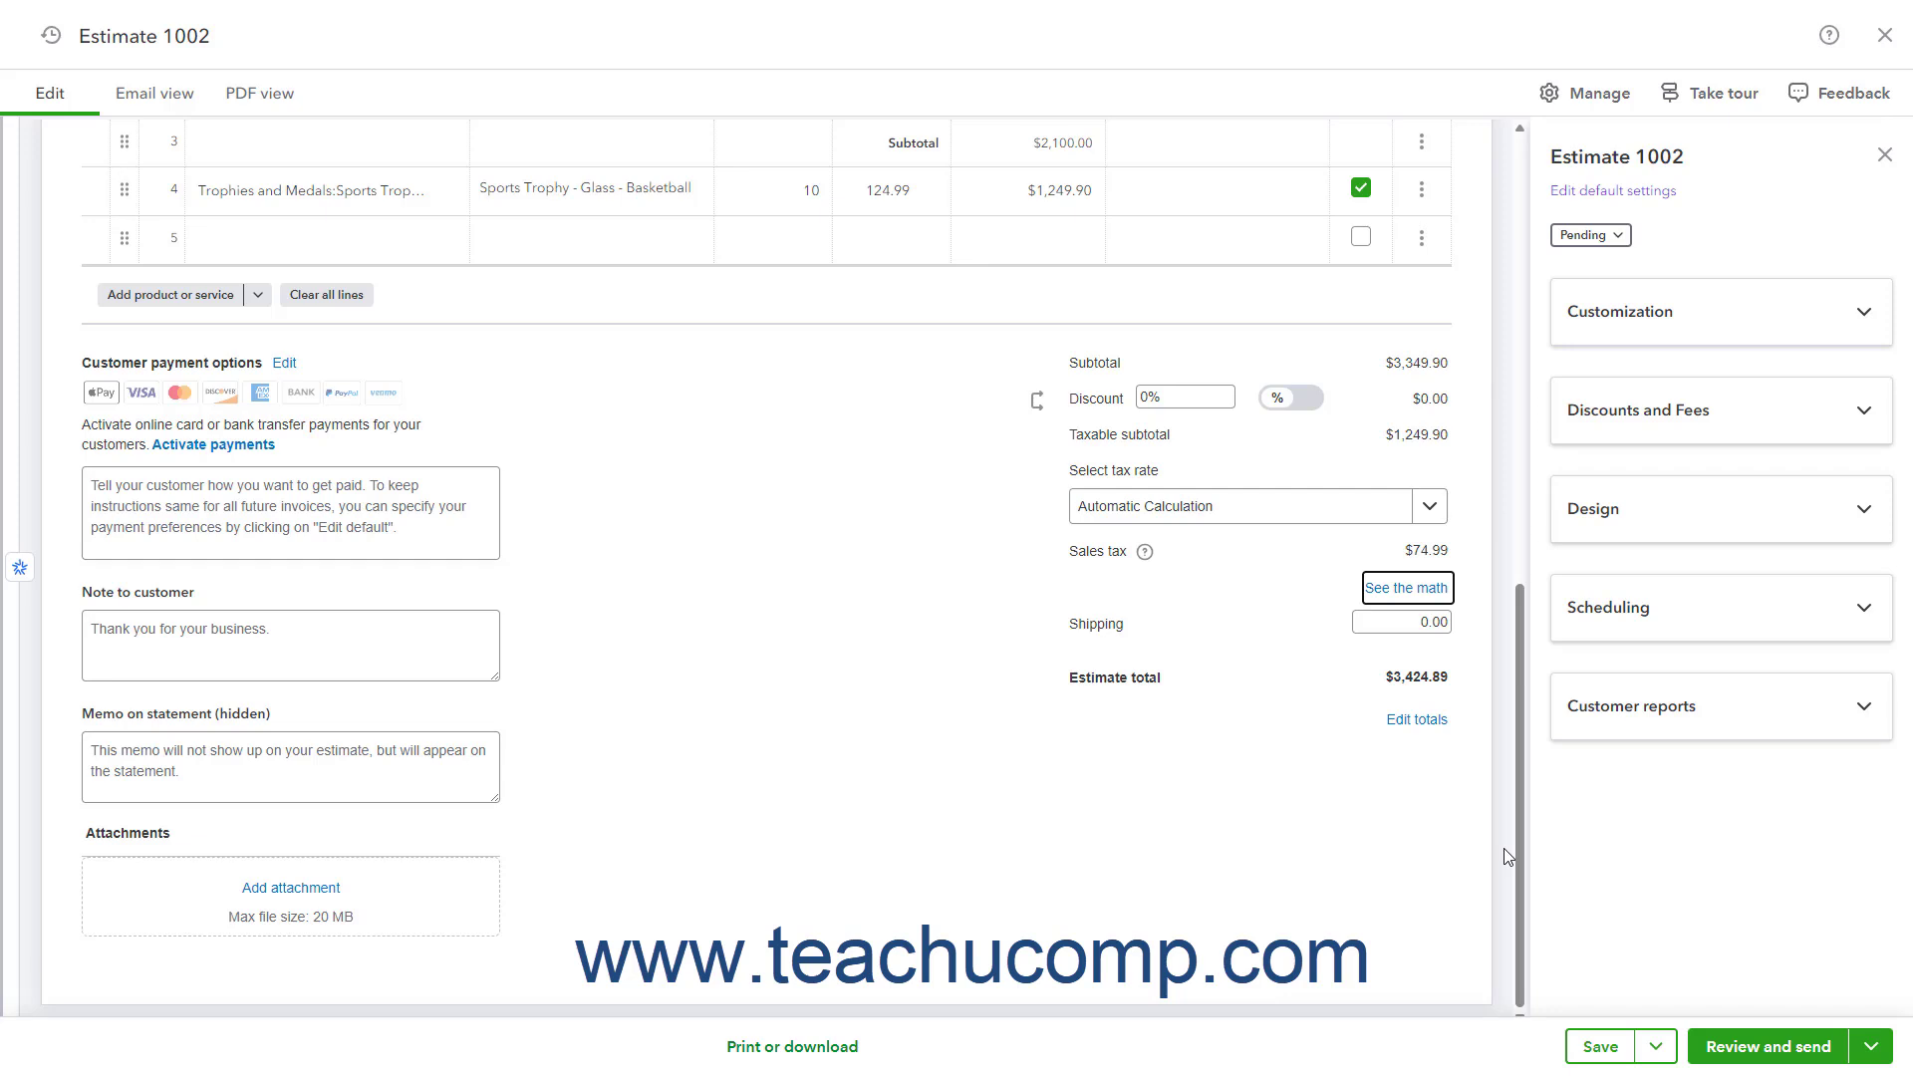
# - Switch the discount to a fixed amount and back to a percentage, and apply a 5% discount to the estimate
pyautogui.click(1292, 402)
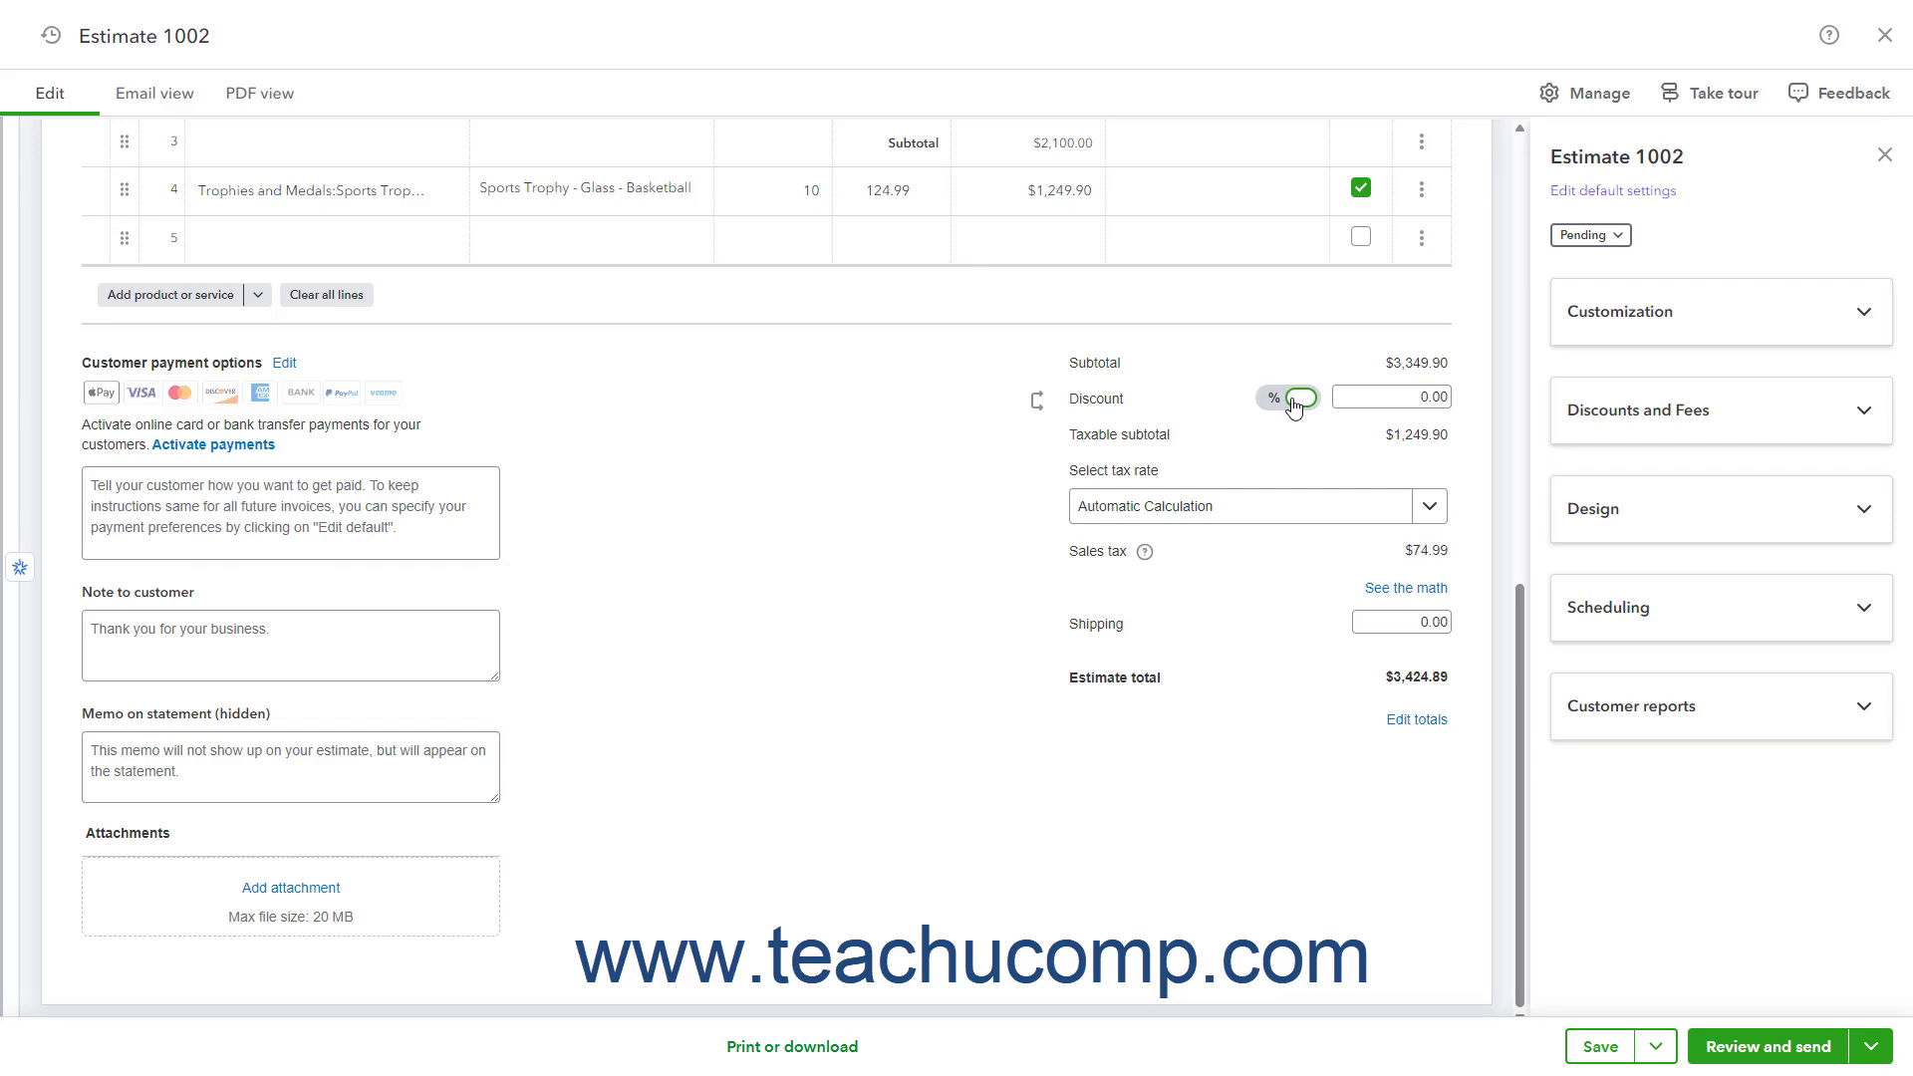
pyautogui.click(1293, 401)
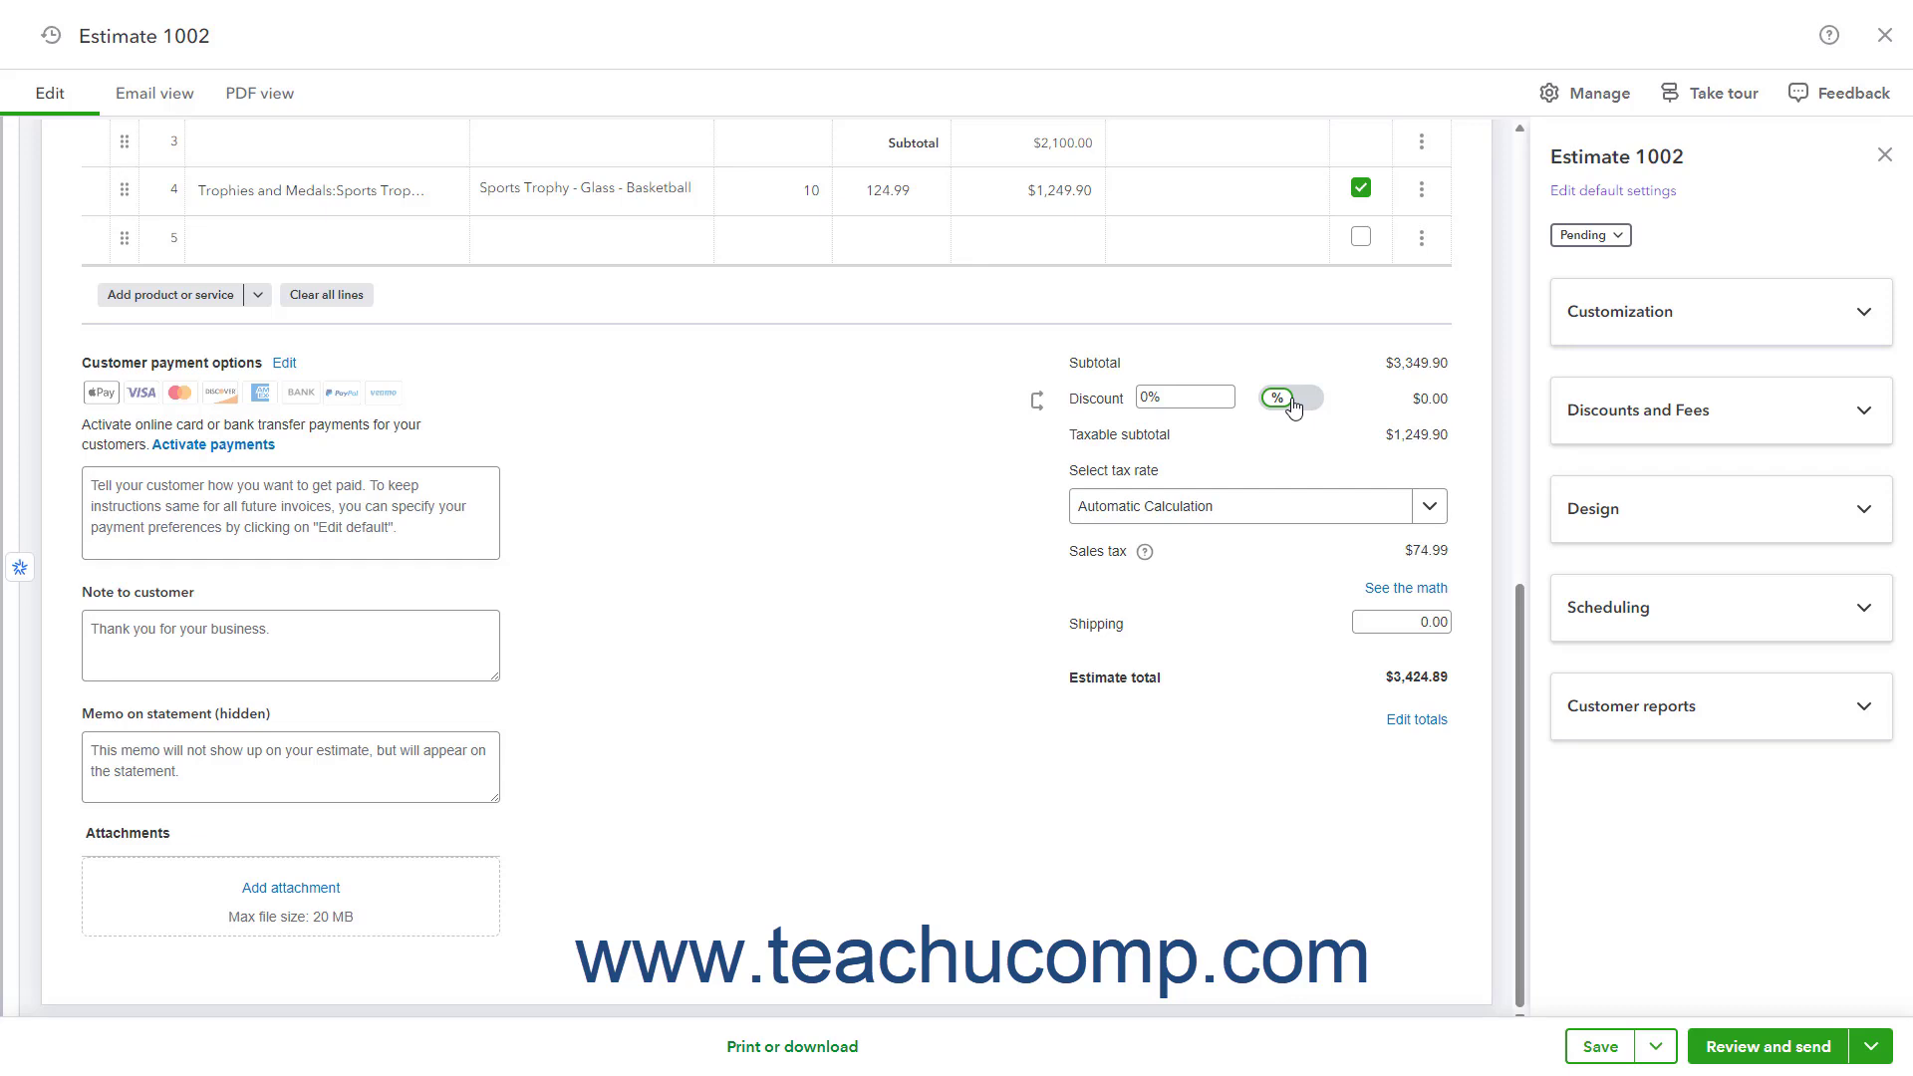
pyautogui.click(1143, 397)
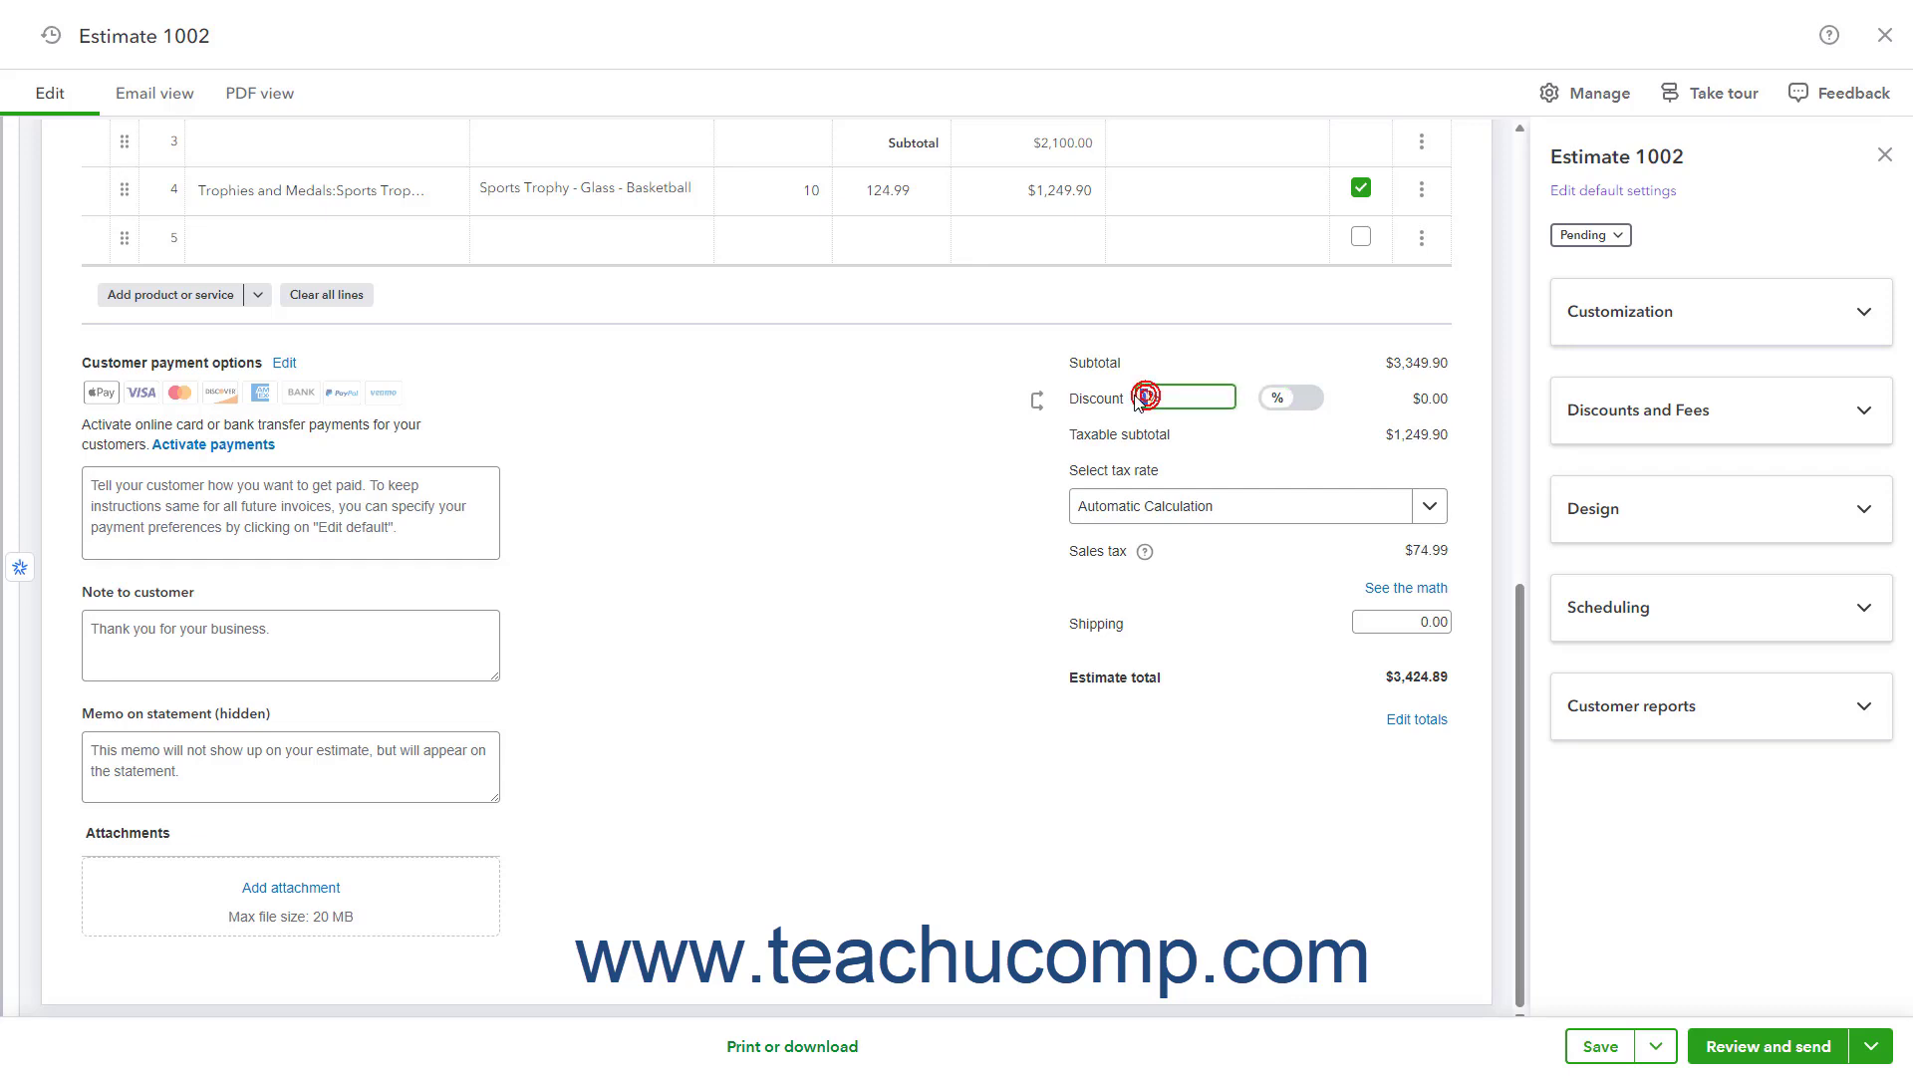
pyautogui.write('5')
pyautogui.click(1248, 426)
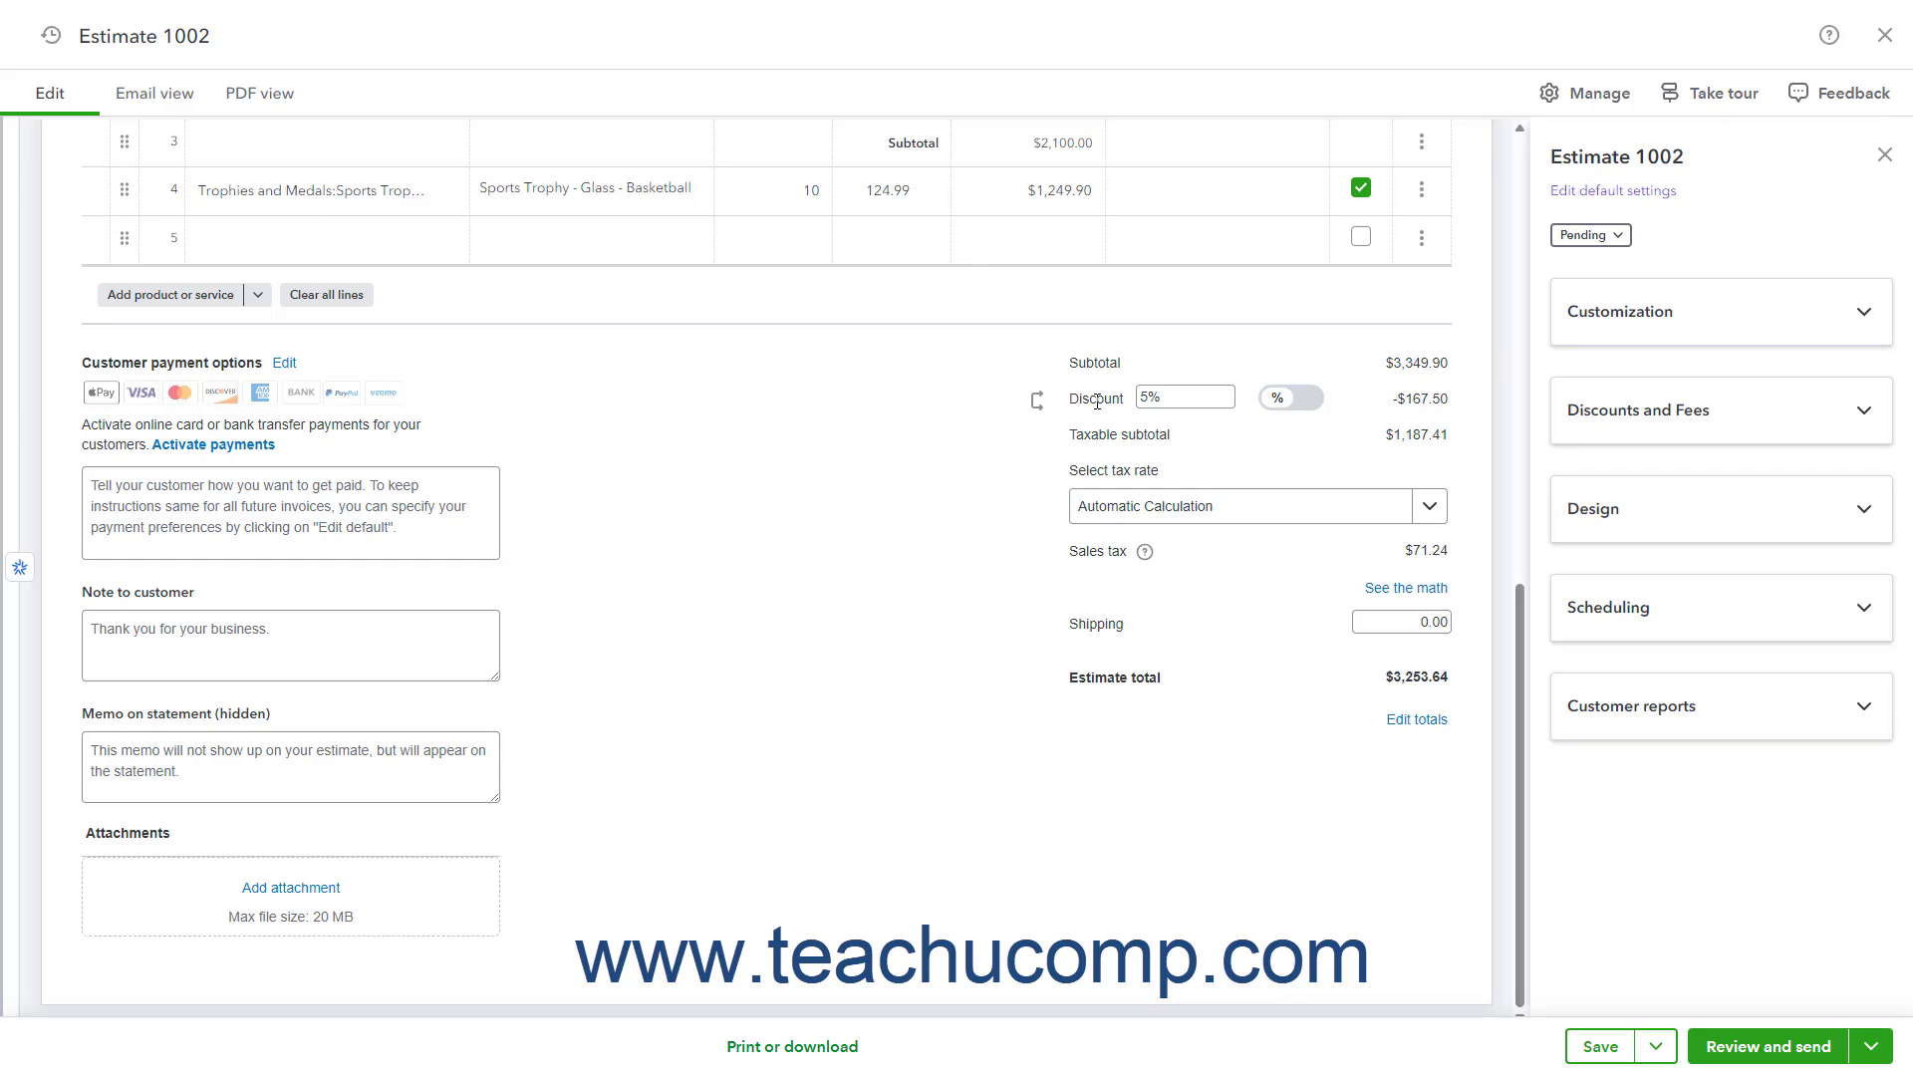
# - Move the discount after sales tax and back before it, and reset the discount to 0%
pyautogui.click(1037, 400)
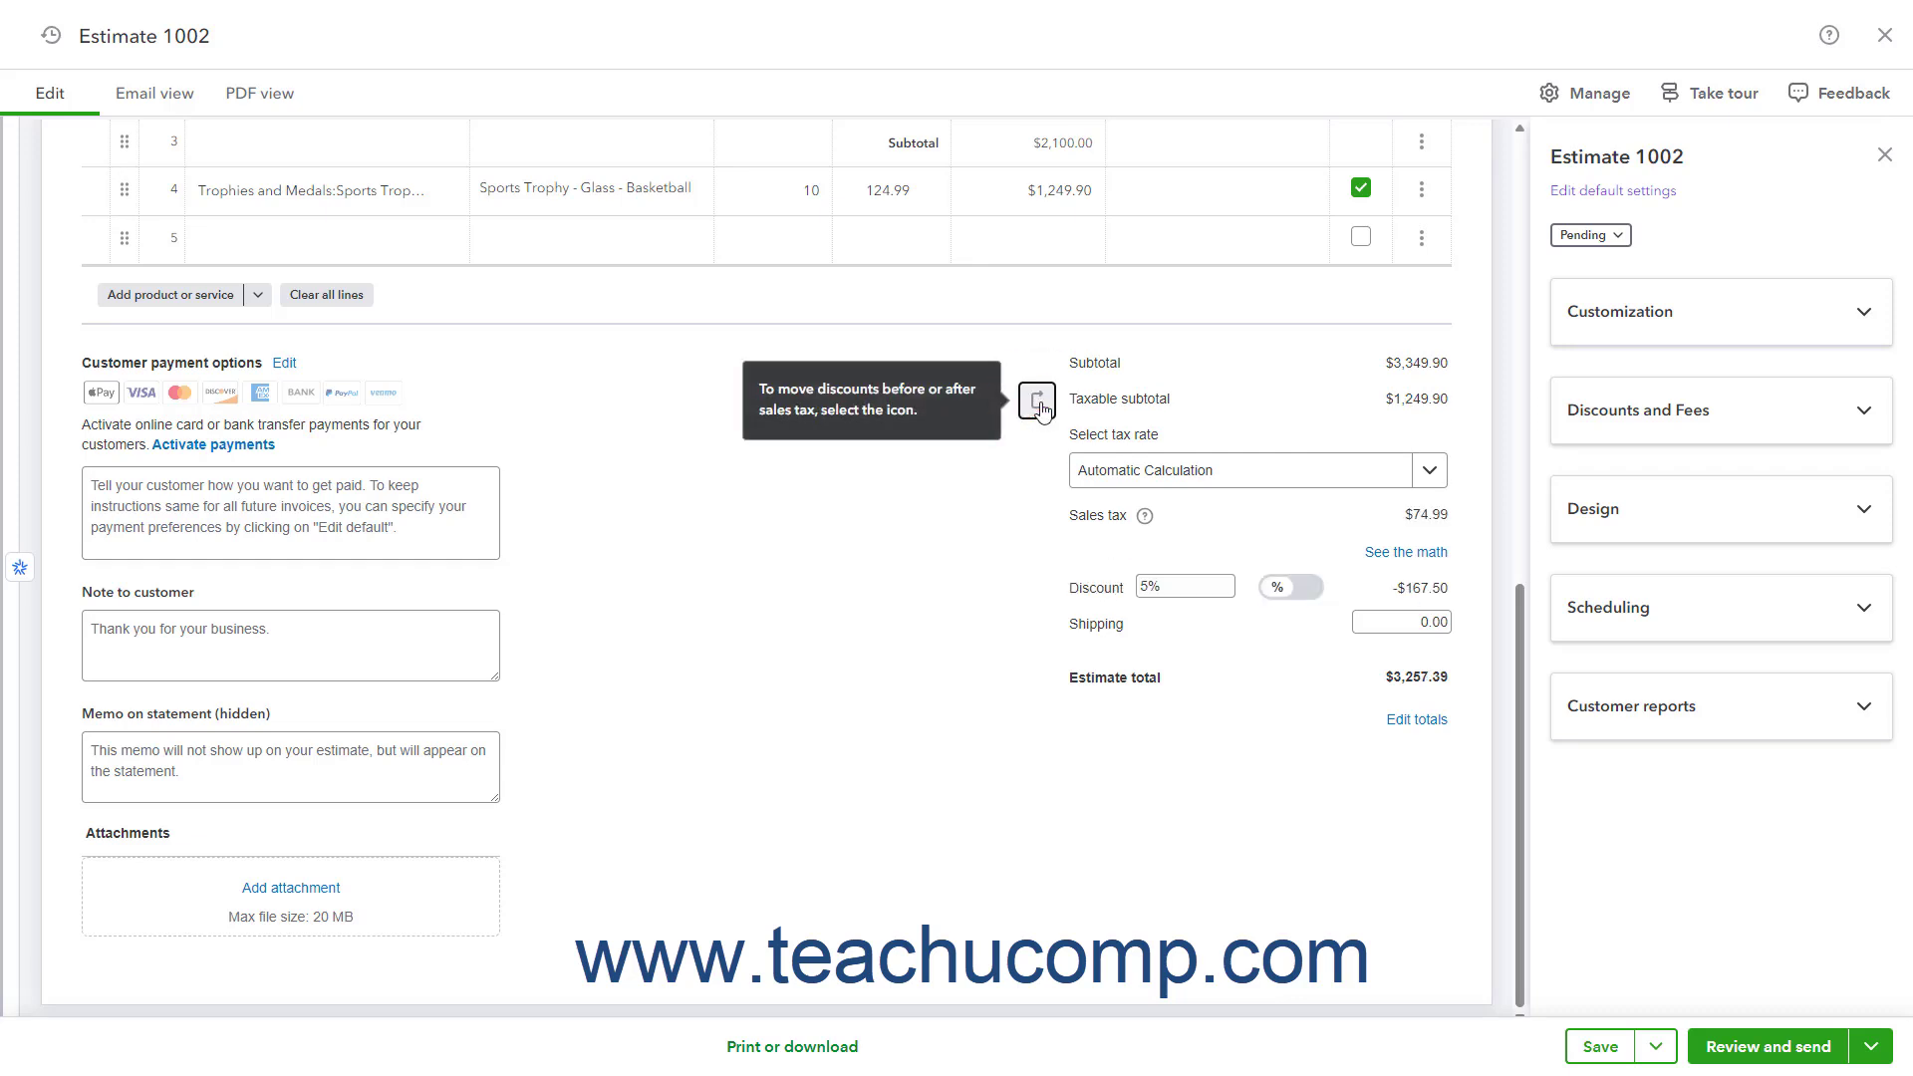
pyautogui.click(1037, 400)
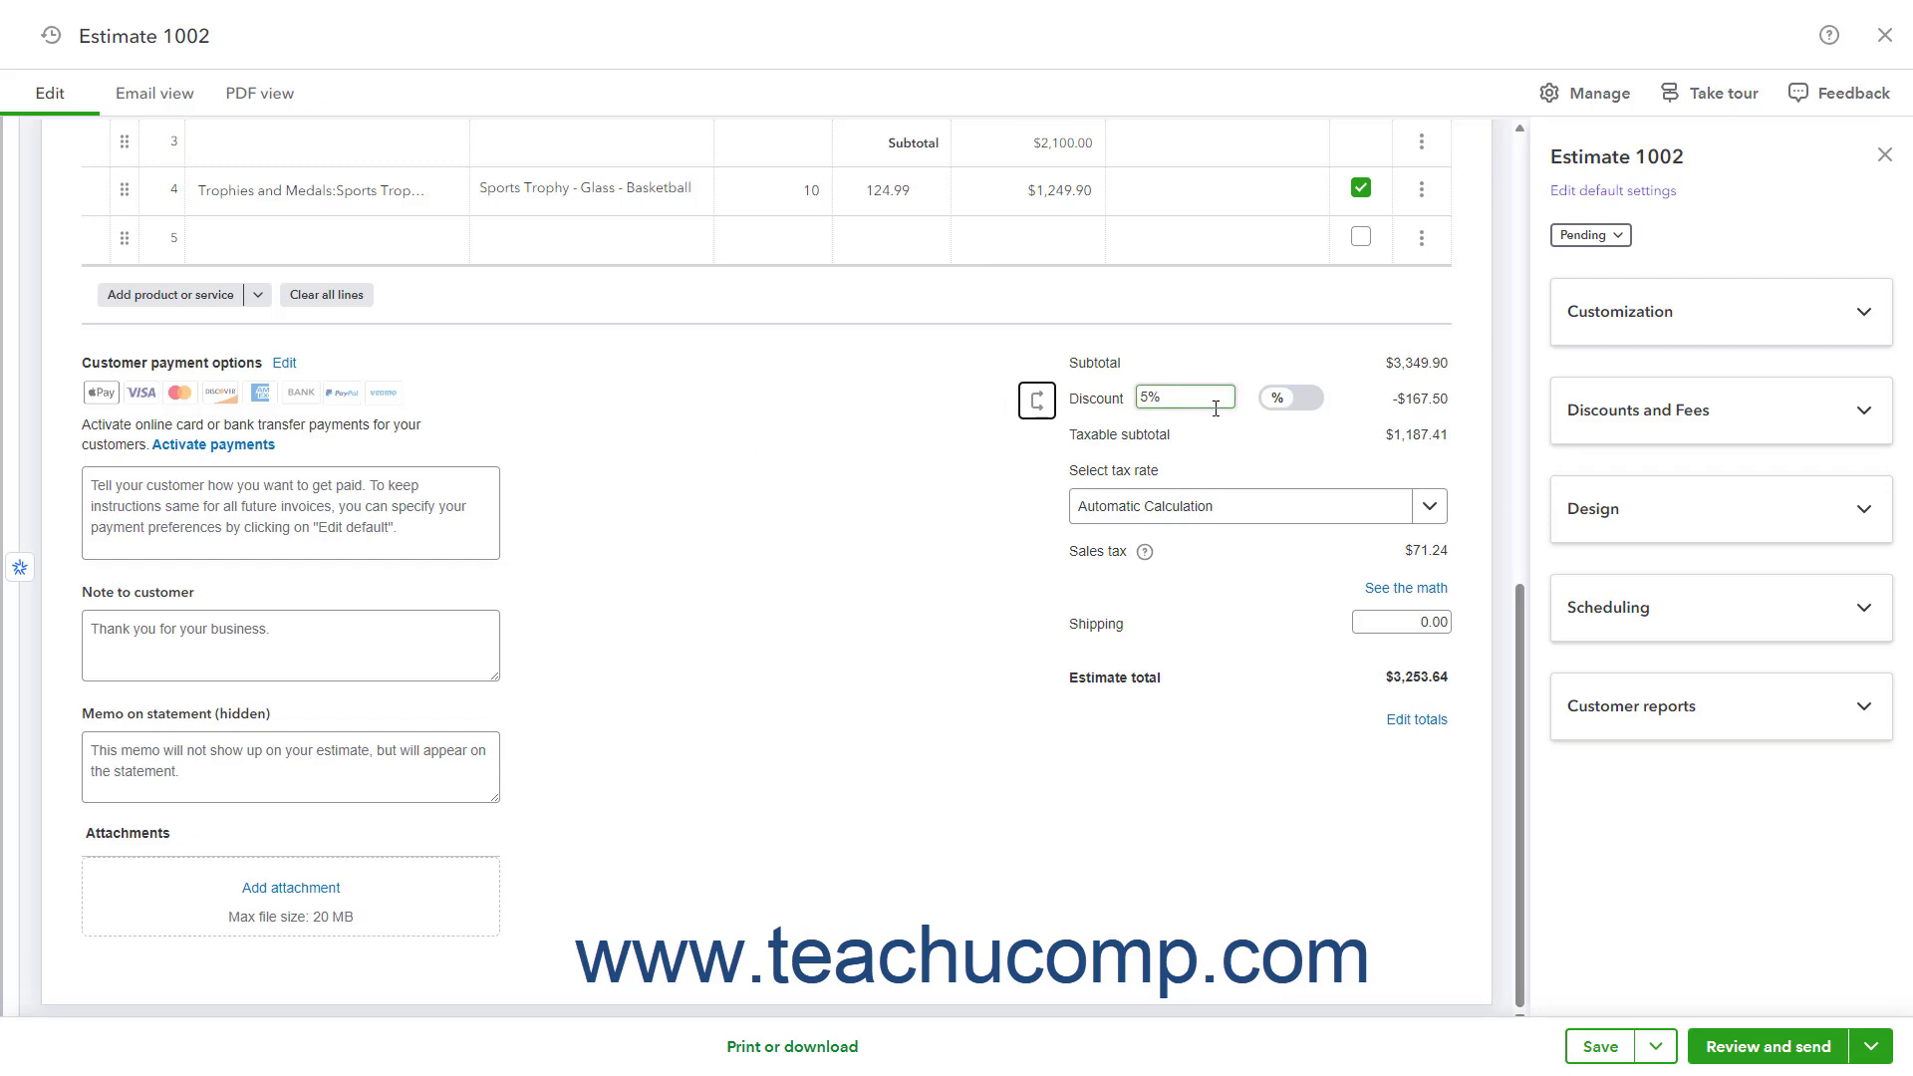
pyautogui.moveTo(1211, 401); pyautogui.dragTo(1093, 395)
pyautogui.write('0')
pyautogui.click(1043, 445)
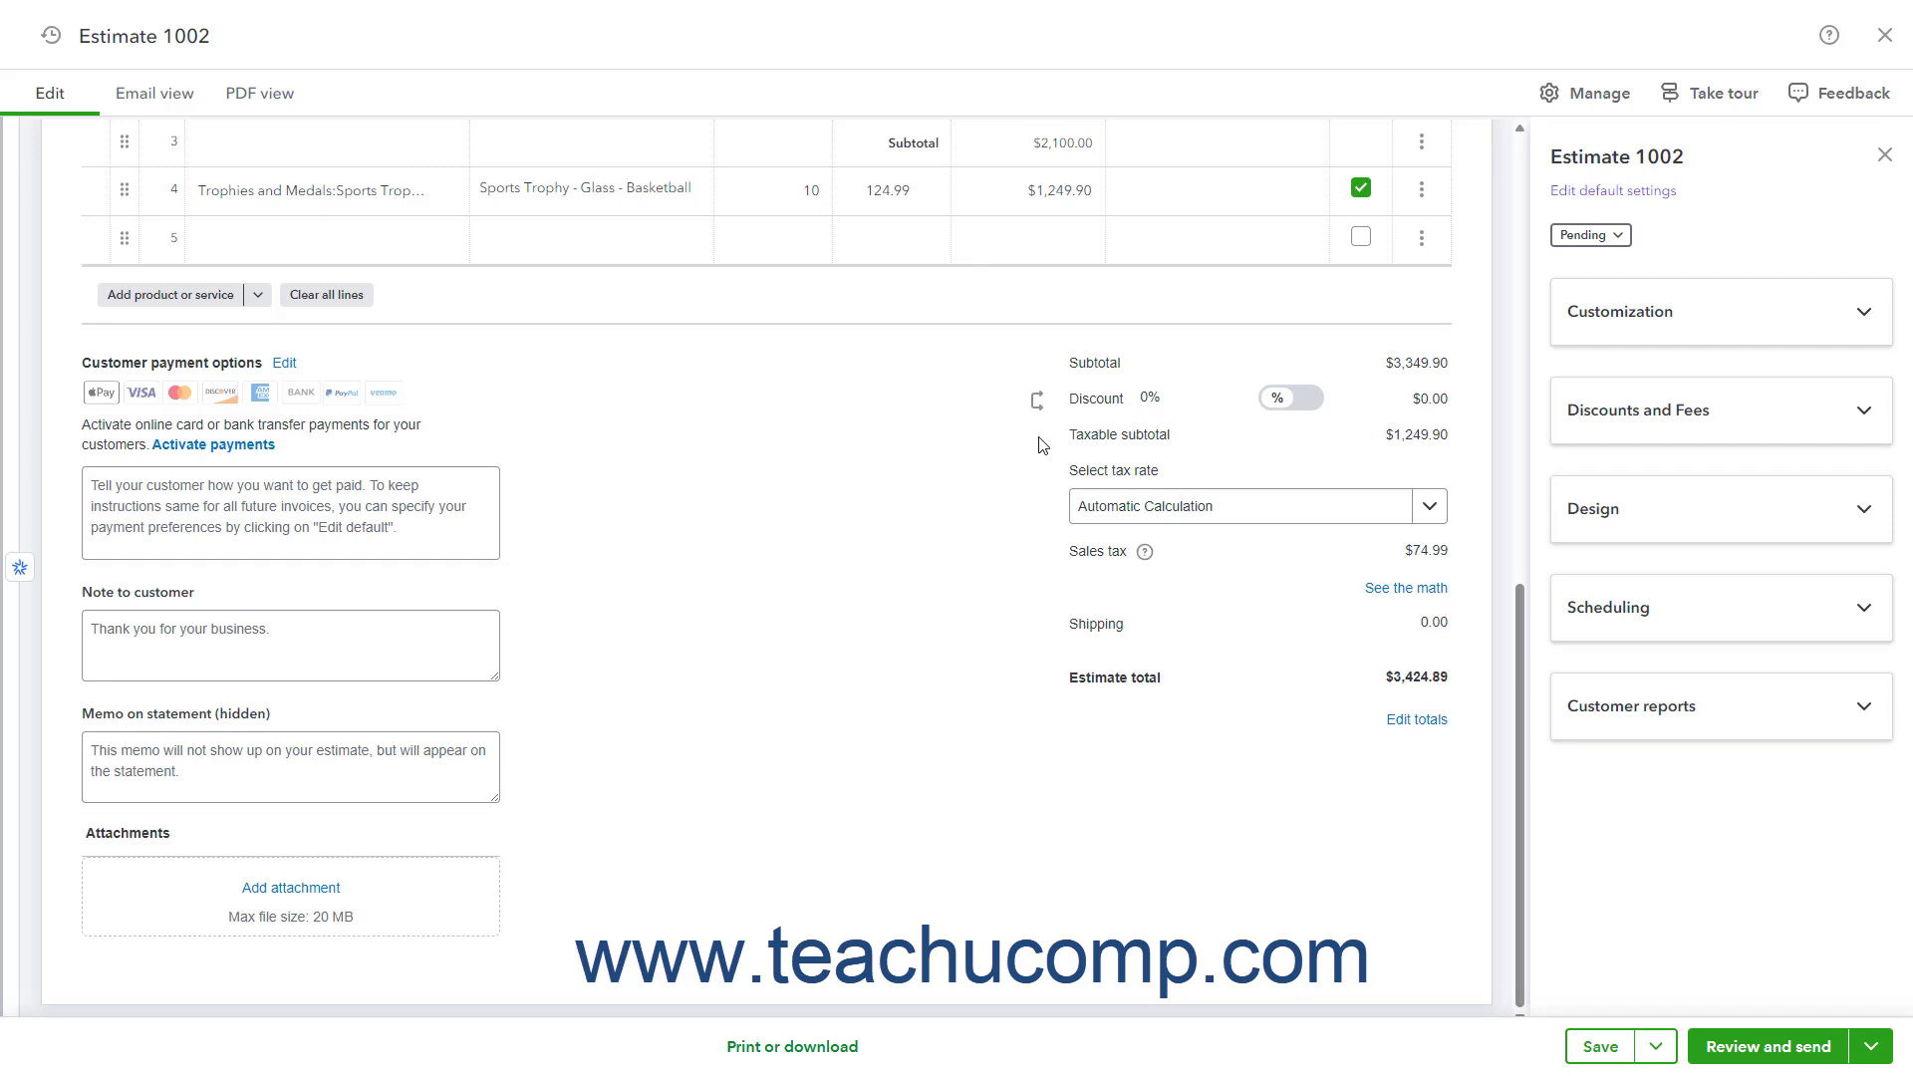
pyautogui.click(1406, 624)
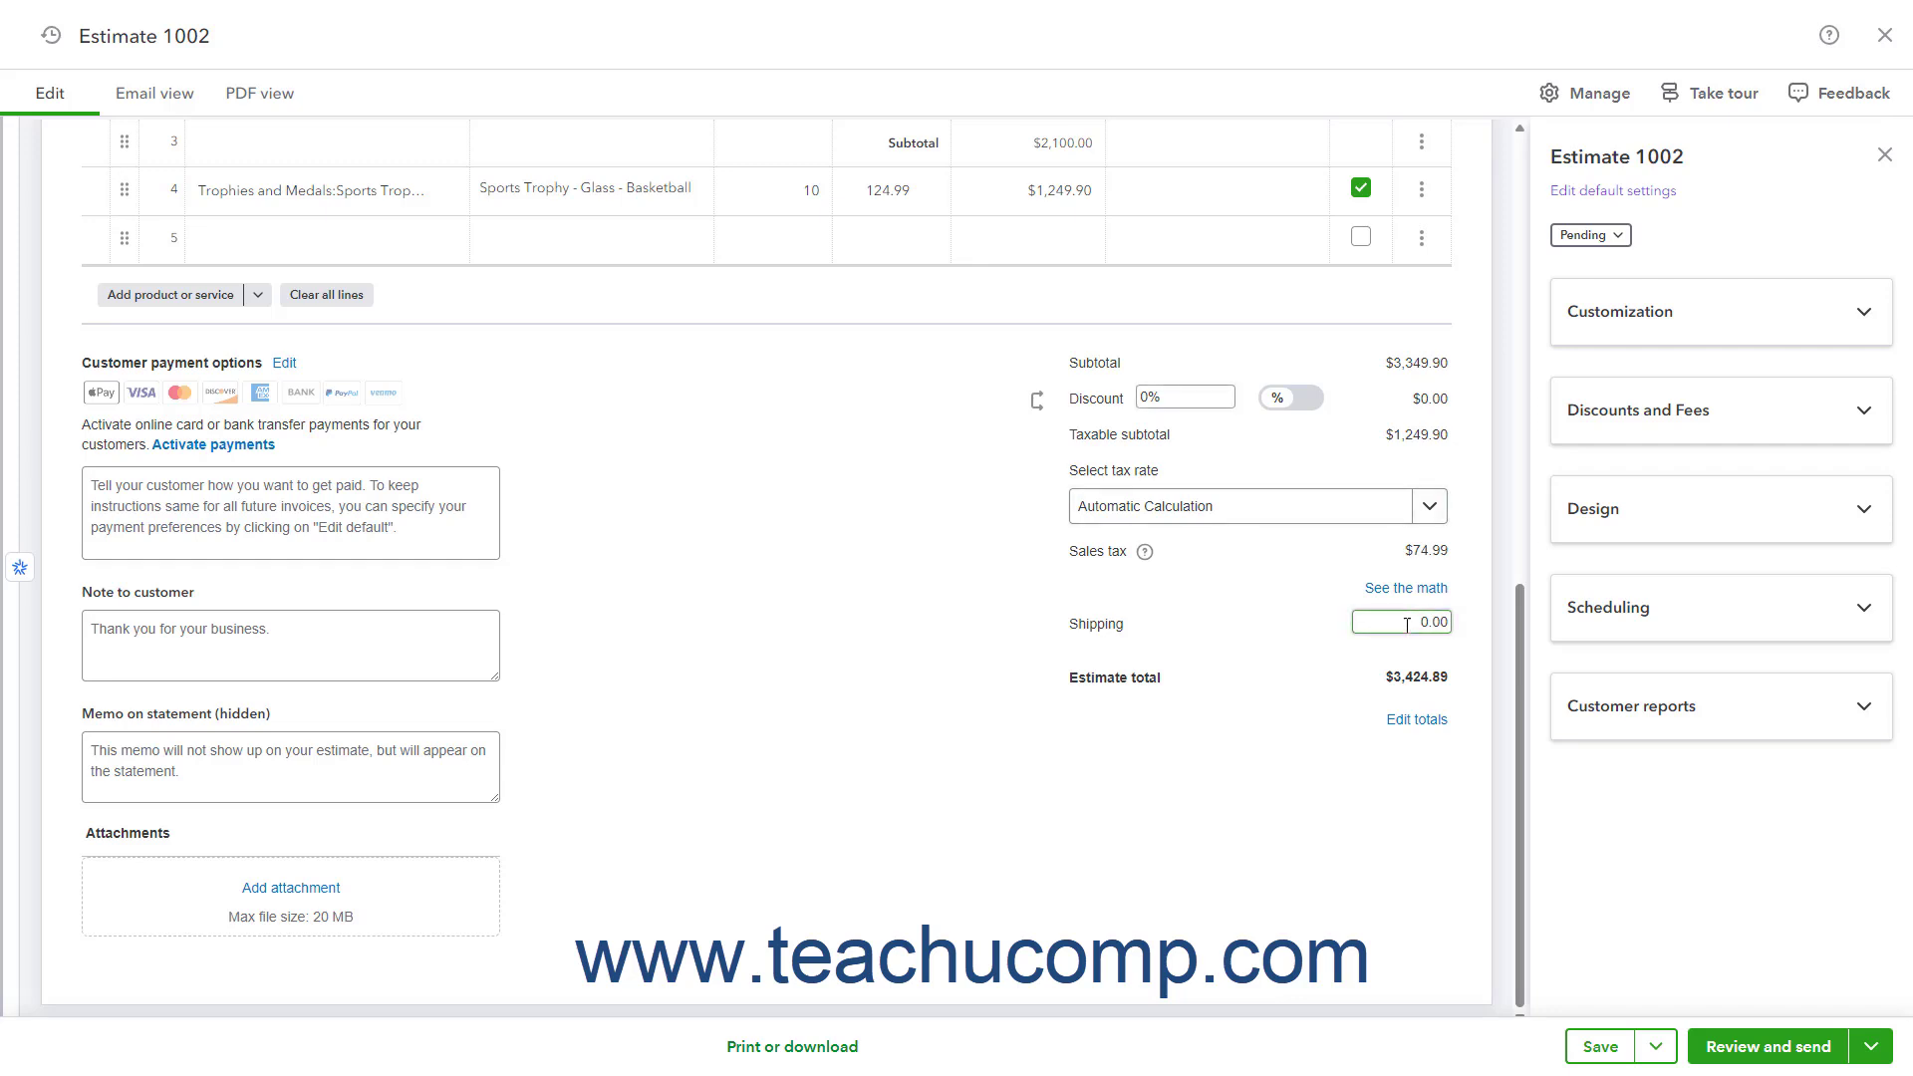
pyautogui.click(1392, 673)
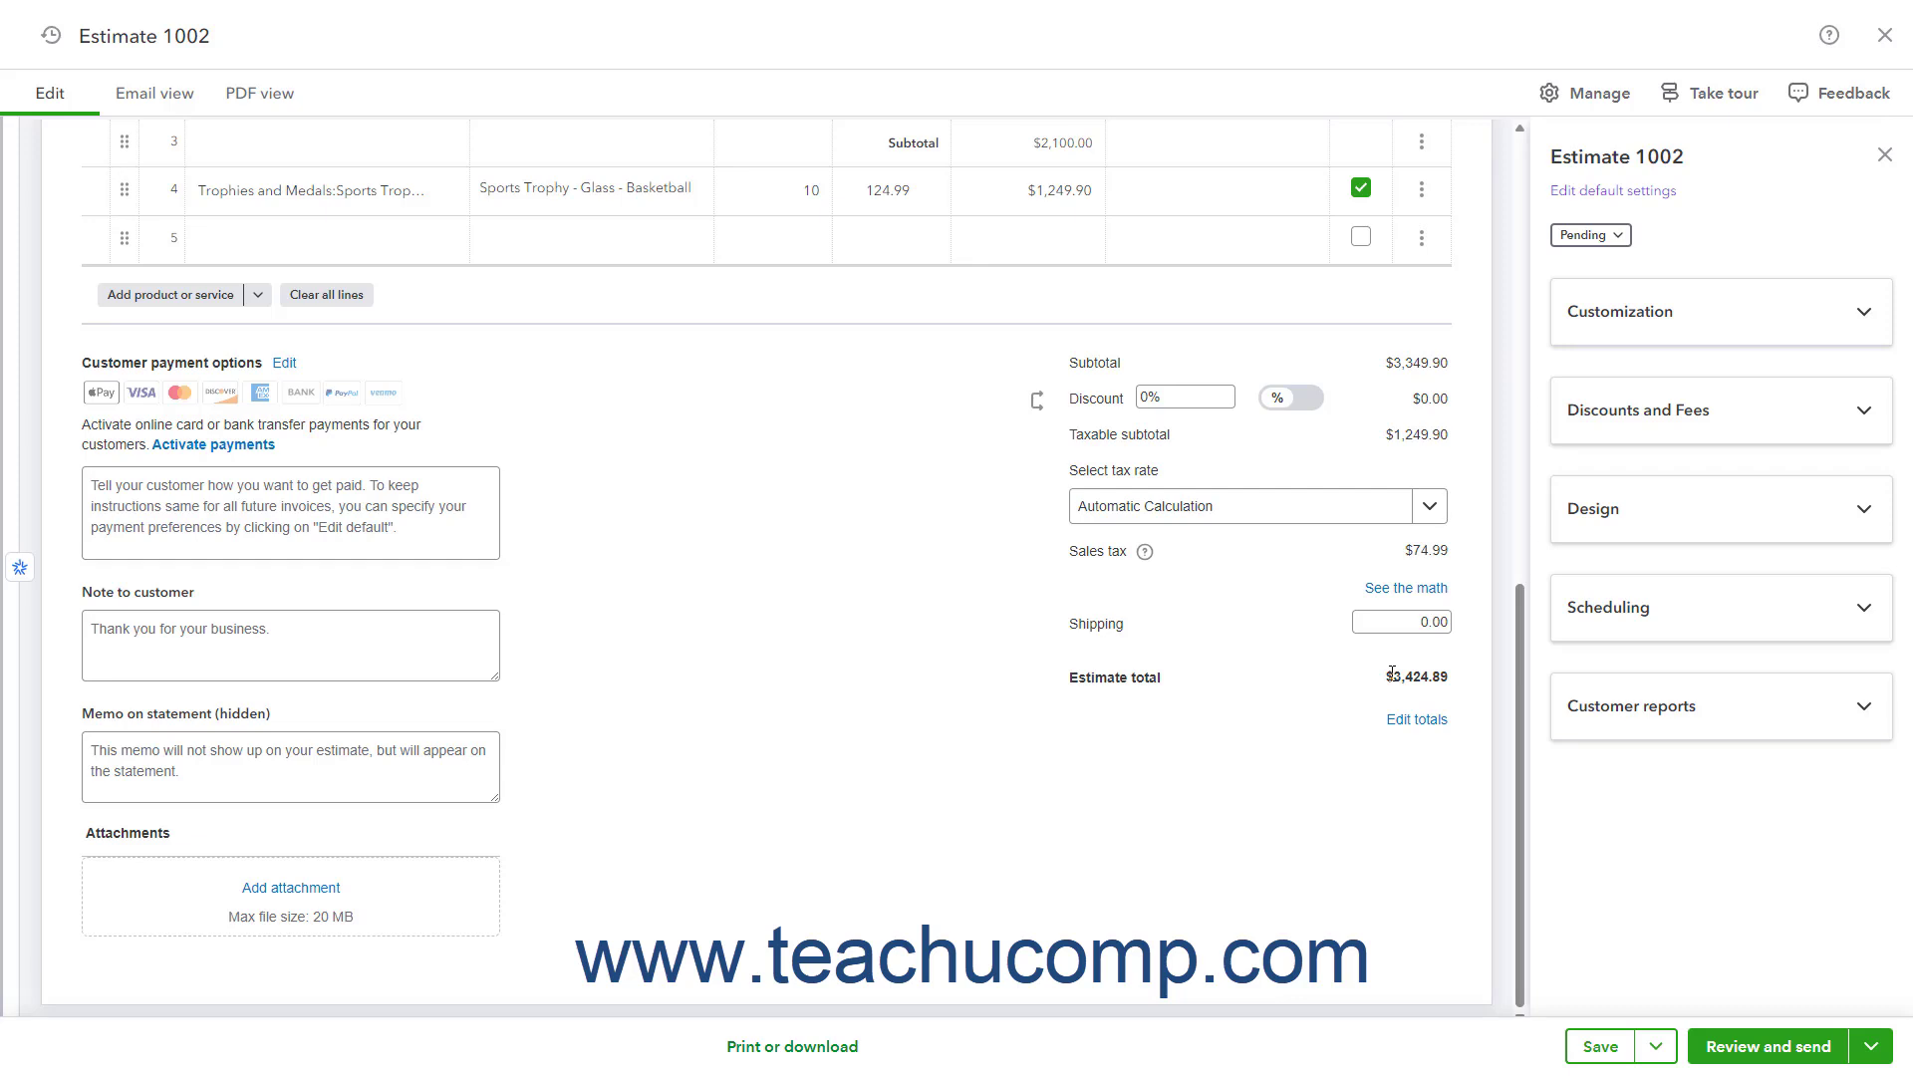
# - View the estimate's printable PDF and close it, and download a copy of the estimate
pyautogui.click(791, 1048)
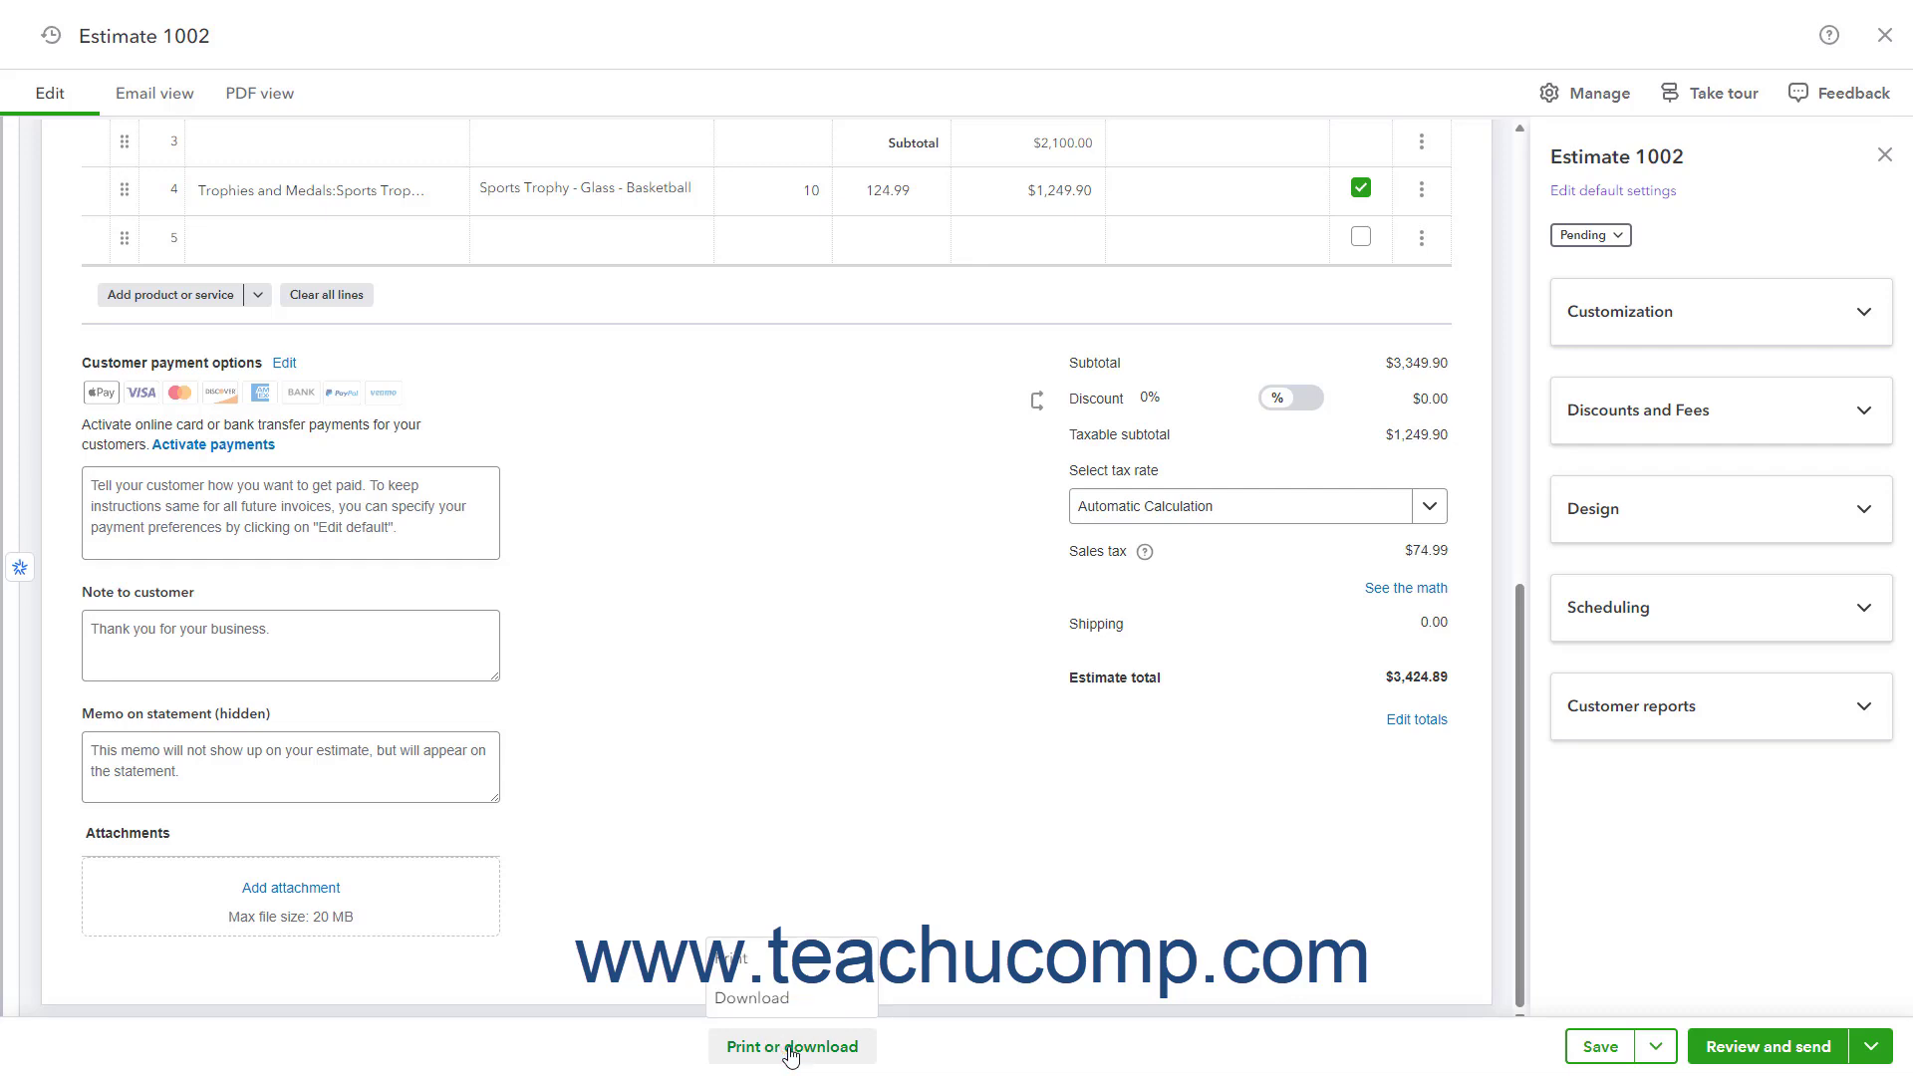
pyautogui.click(821, 983)
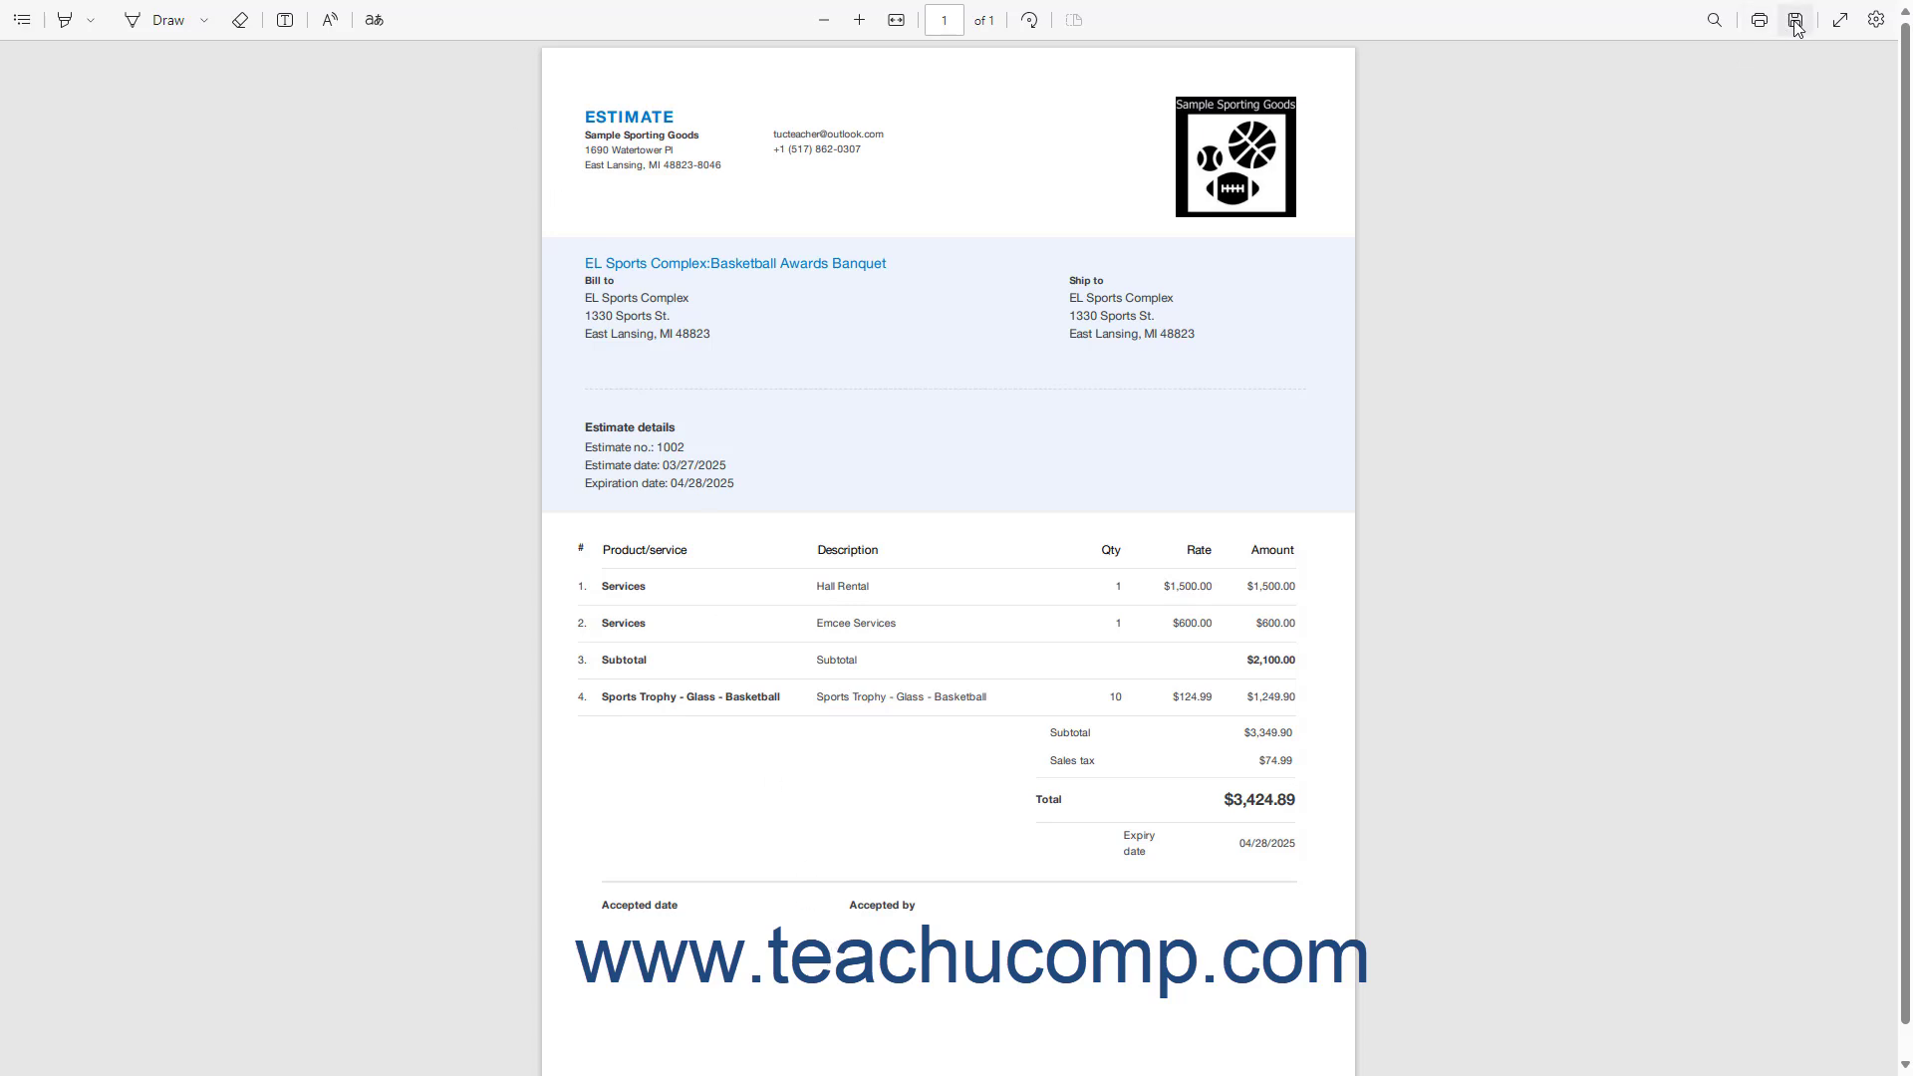
pyautogui.moveTo(543, 19)
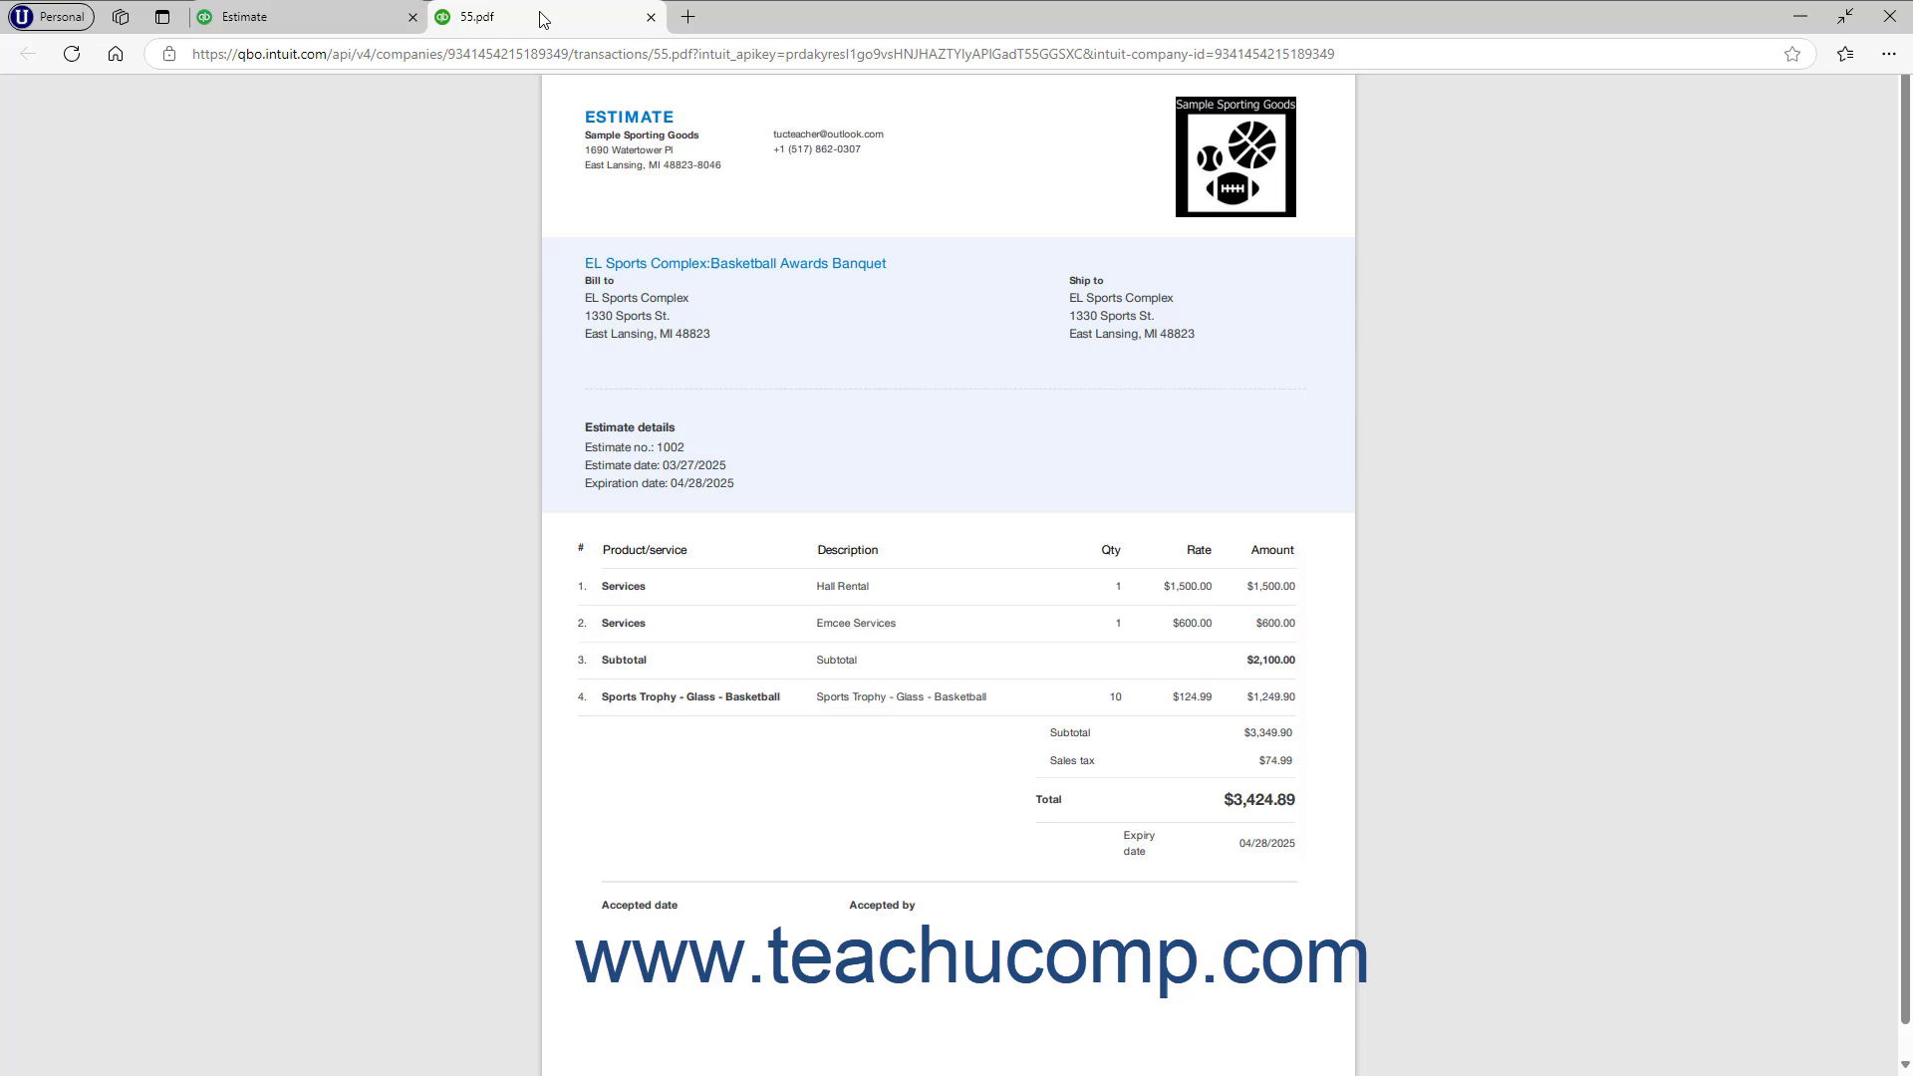
pyautogui.click(649, 18)
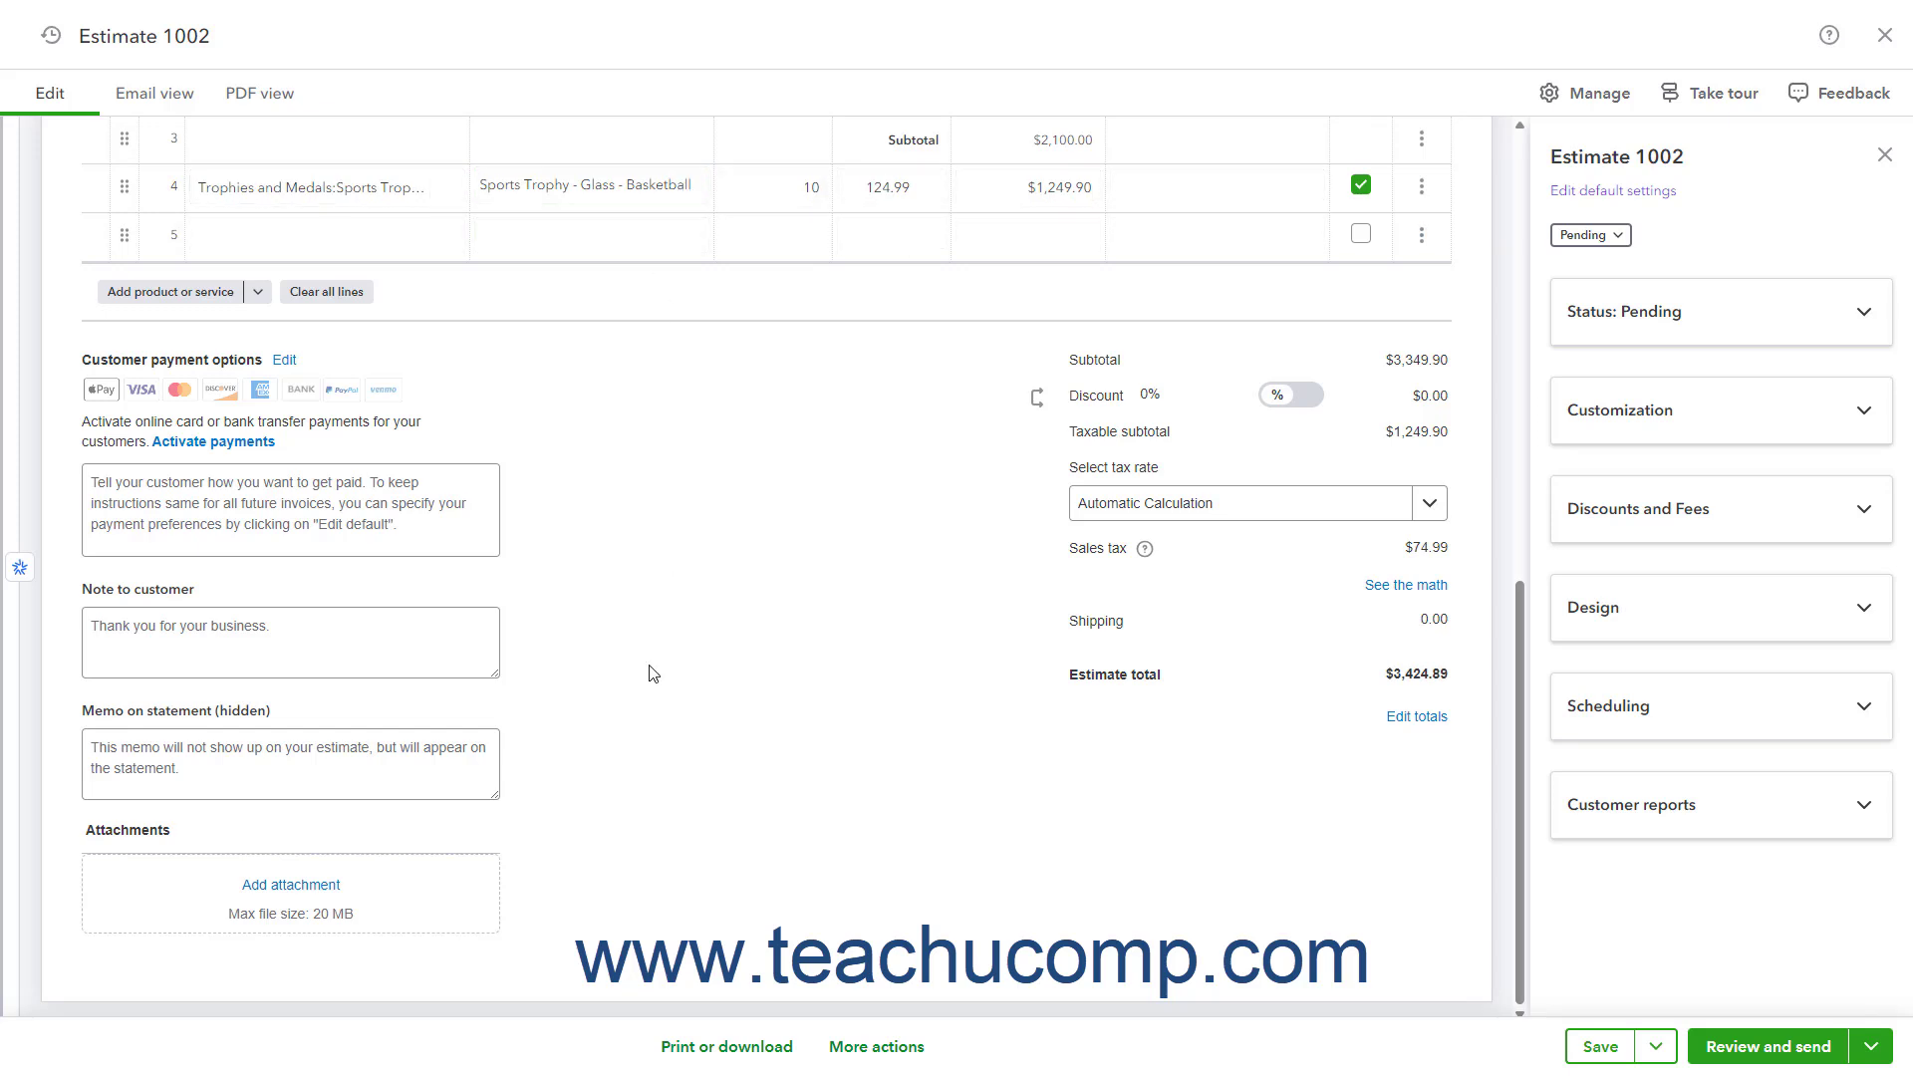
pyautogui.click(700, 1042)
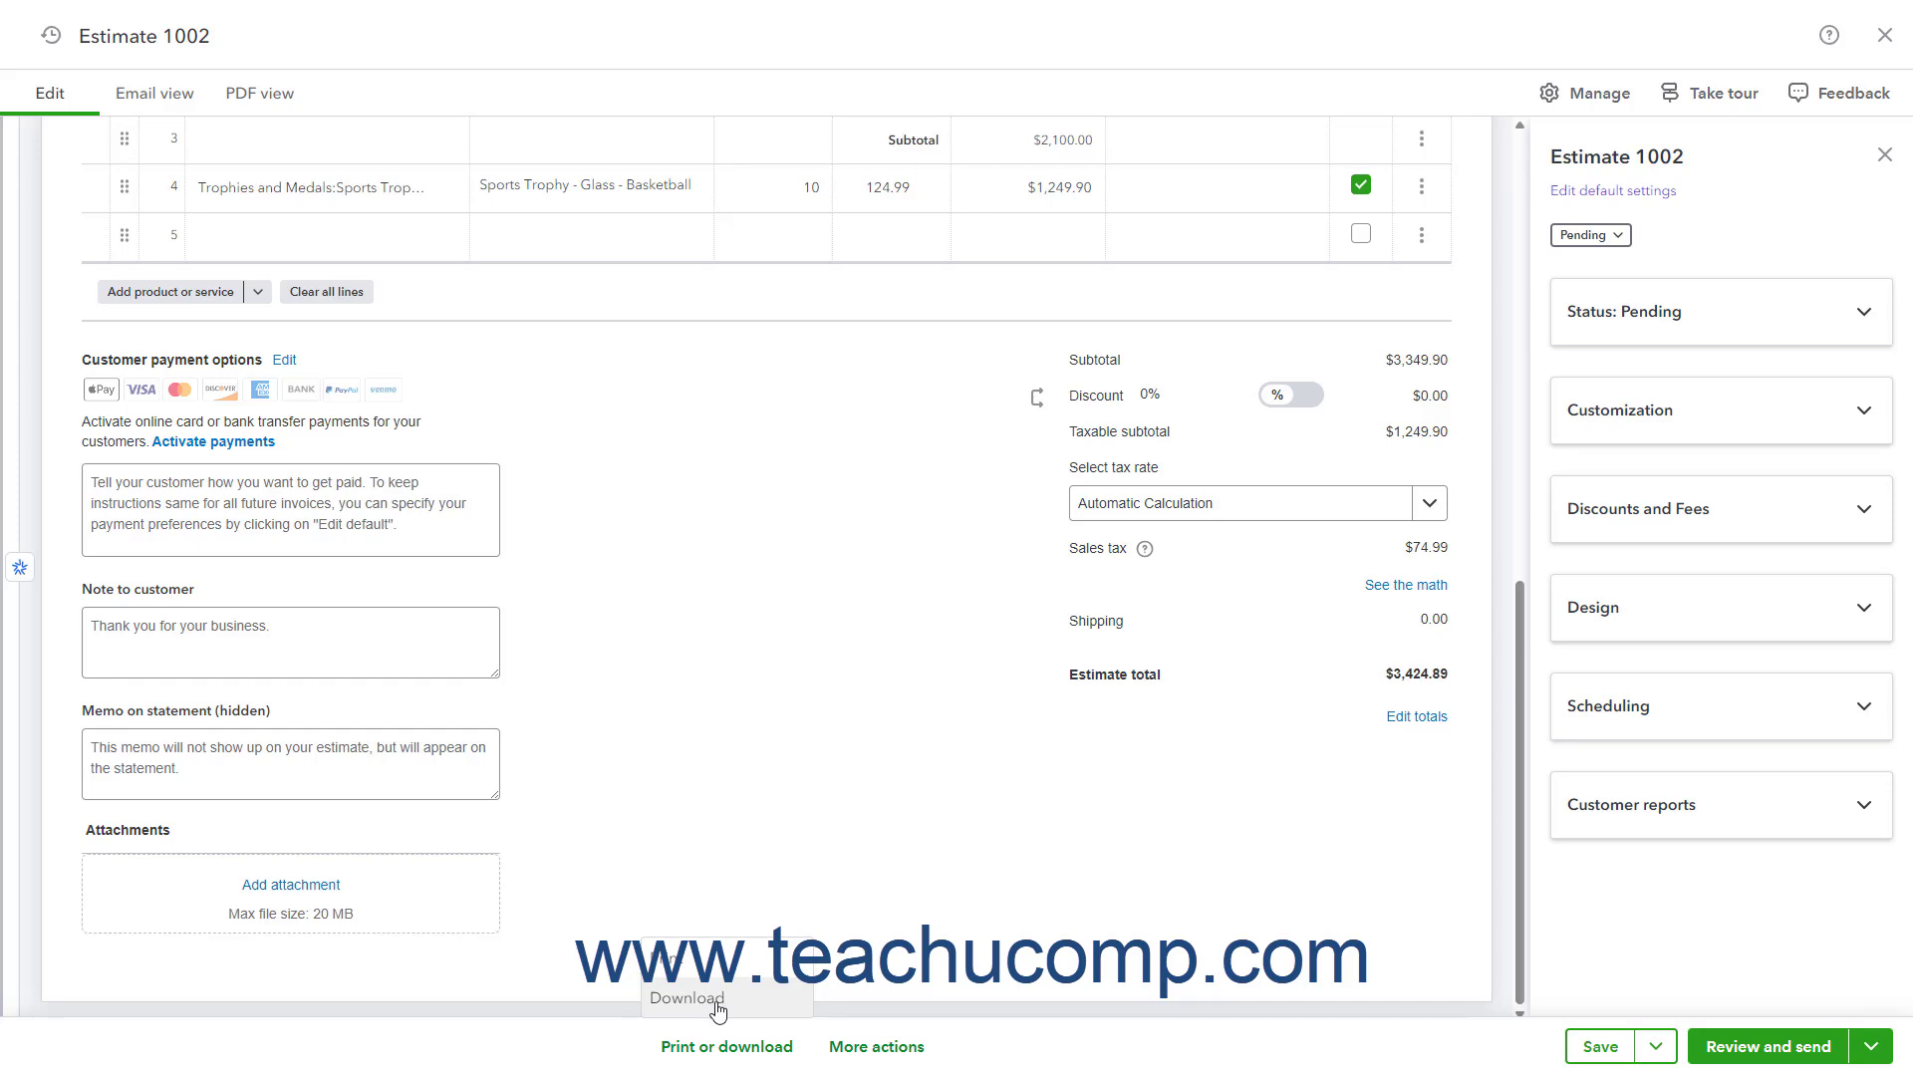
pyautogui.click(711, 1009)
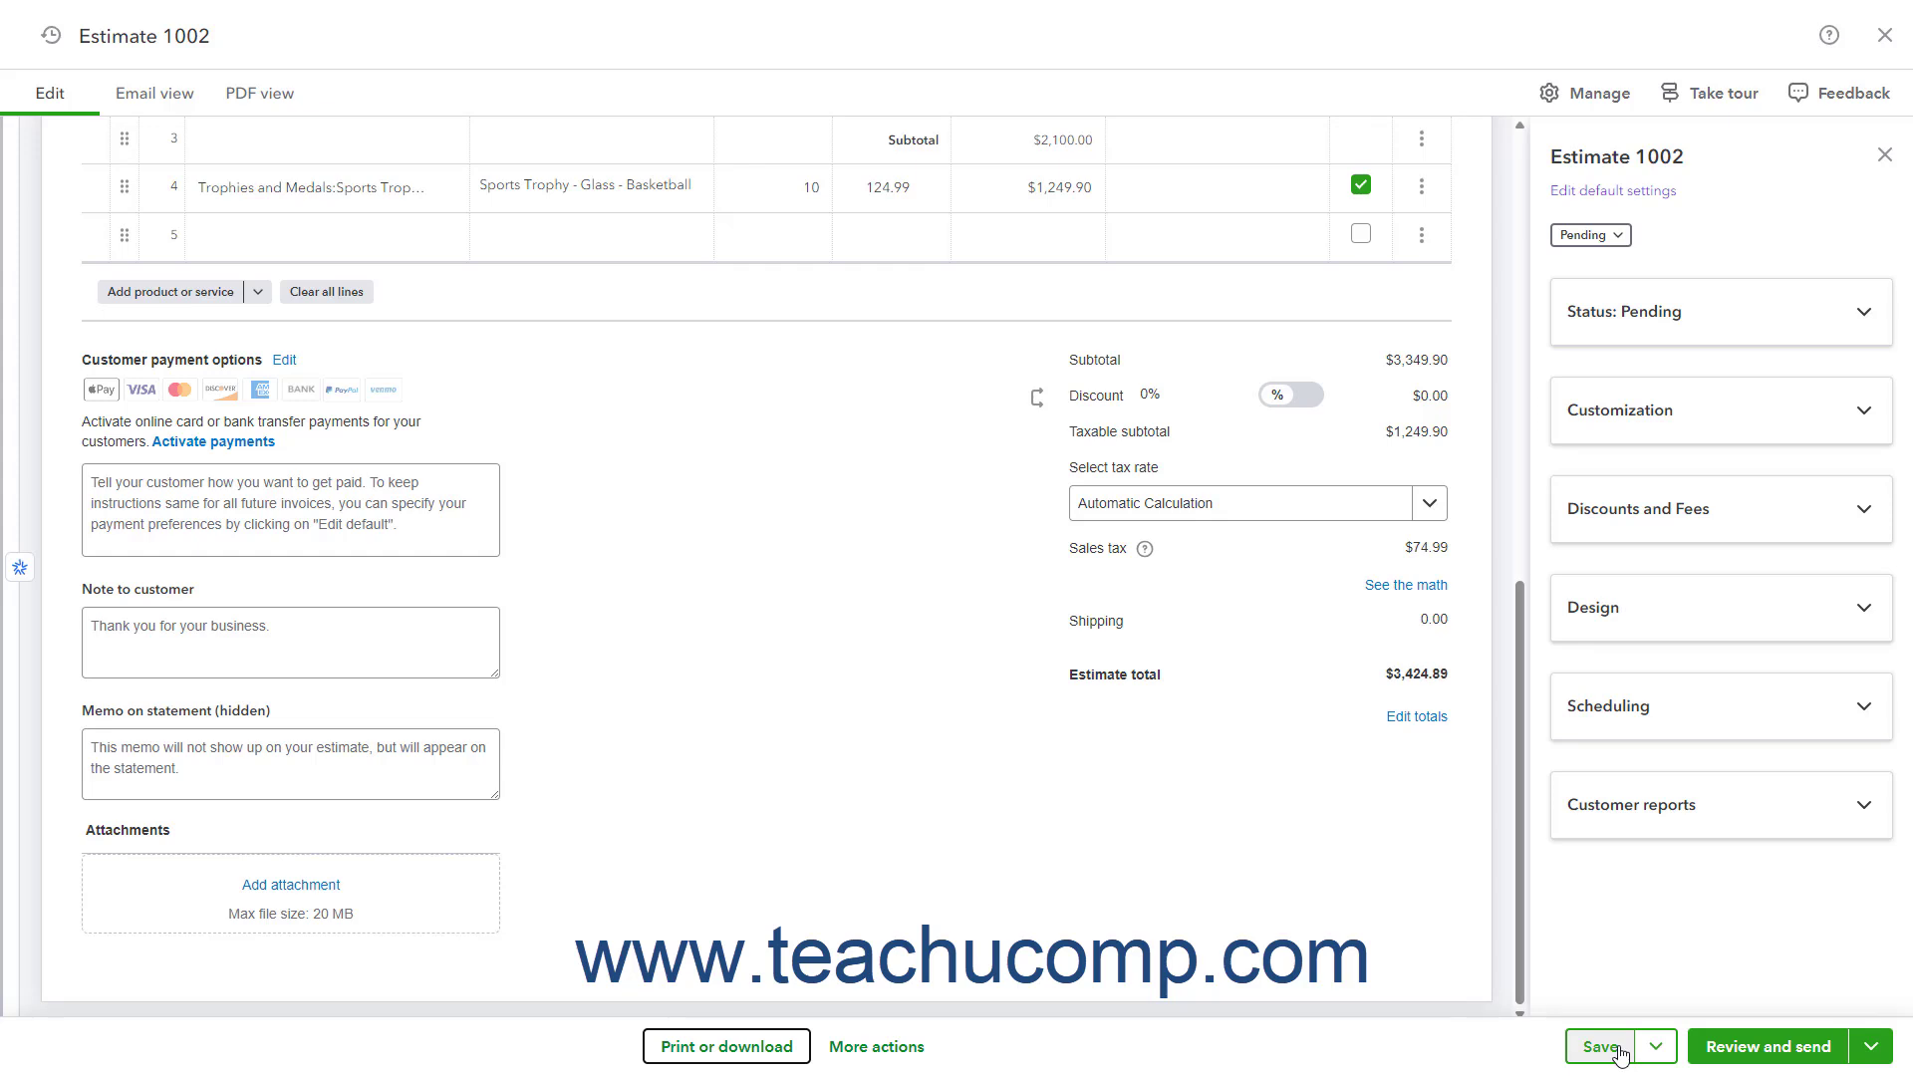
# - Review the alternative save options and display the shareable customer link to the estimate, and dismiss it
pyautogui.click(1655, 1047)
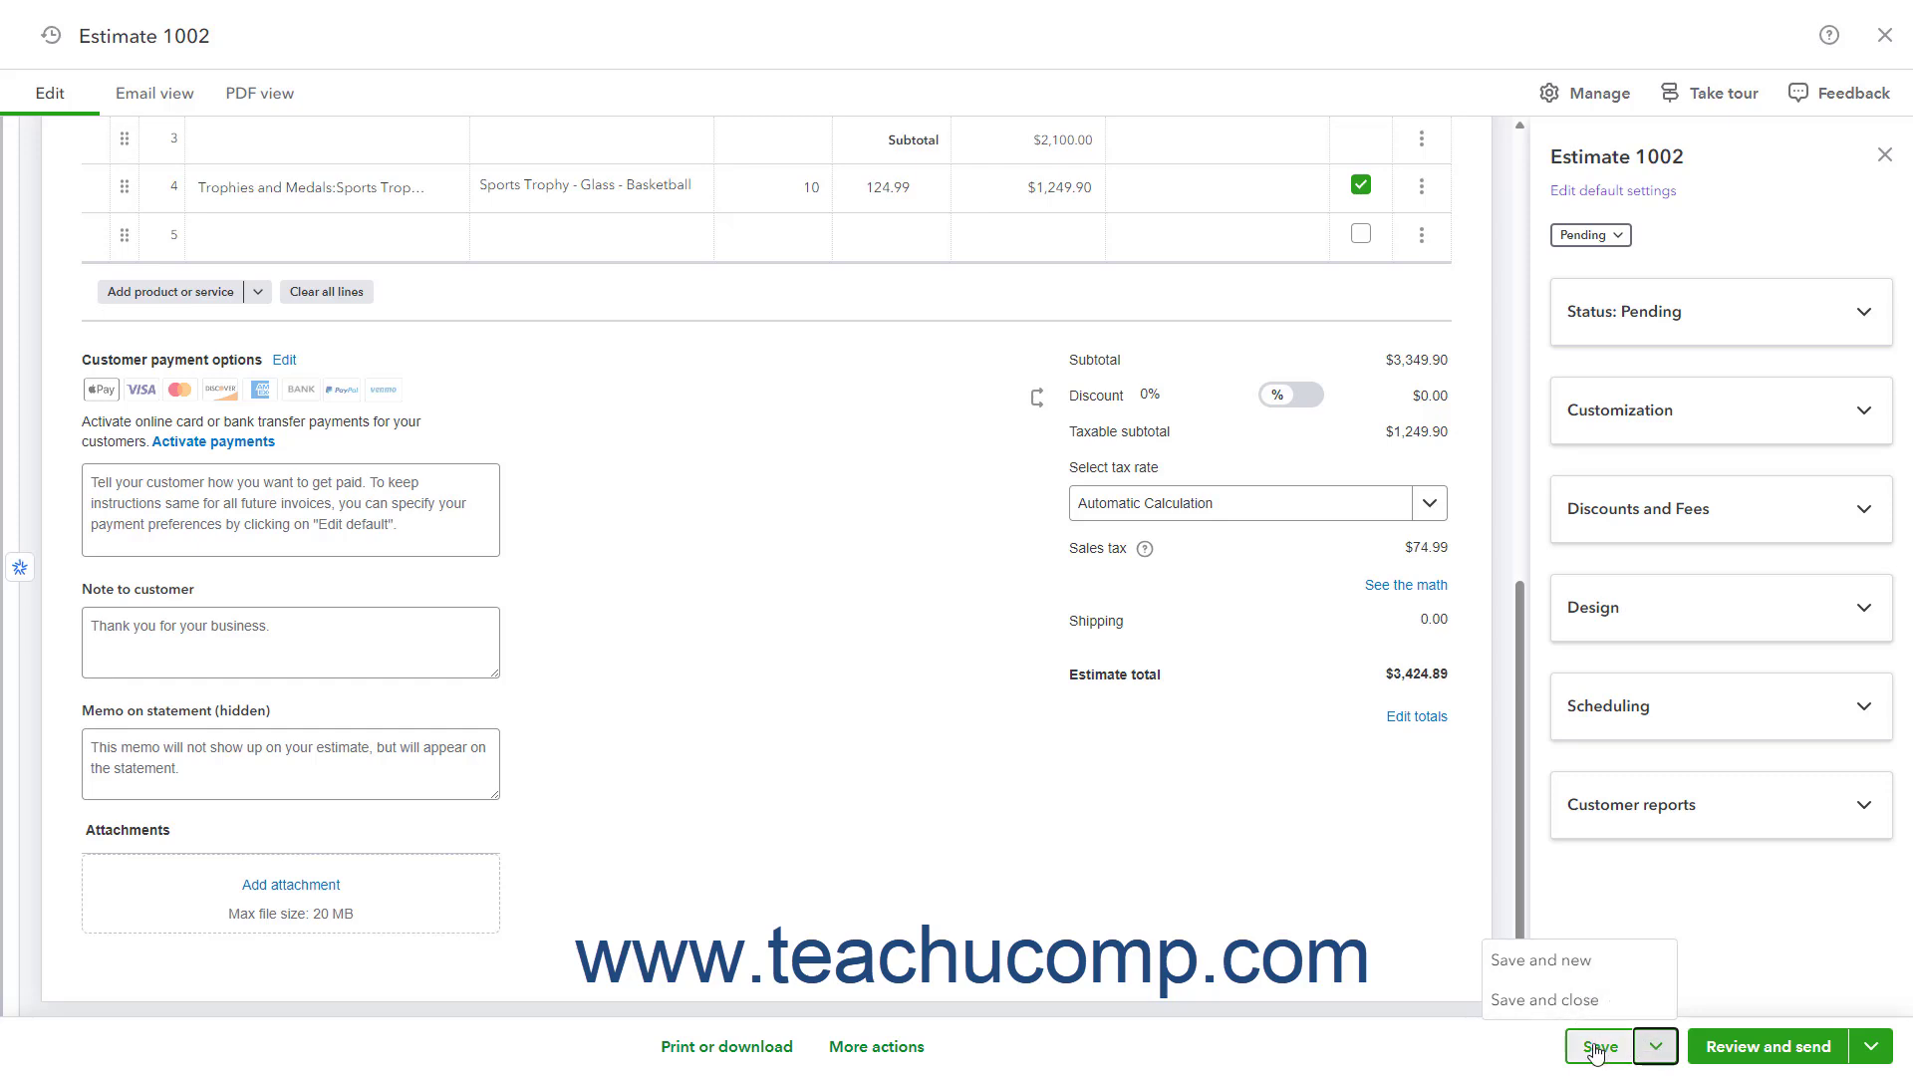
pyautogui.click(1534, 1053)
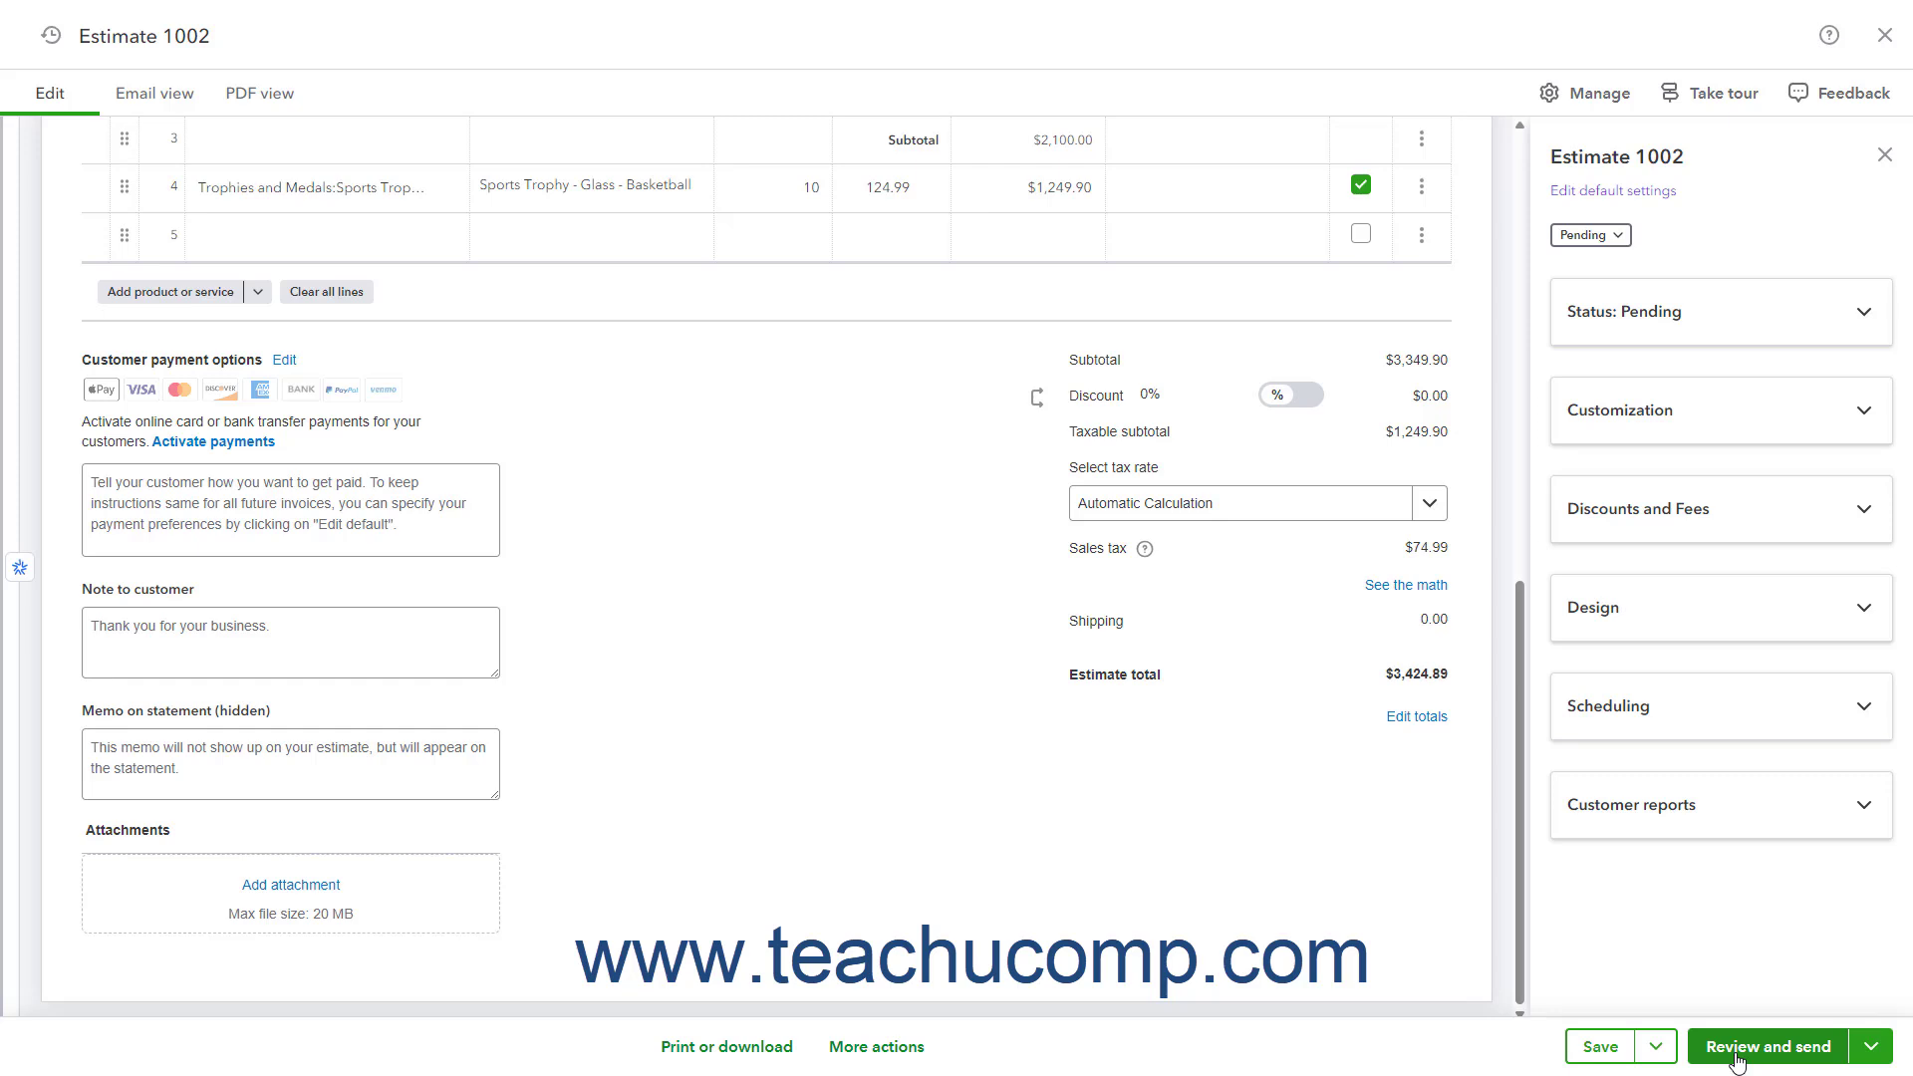
pyautogui.click(1878, 1058)
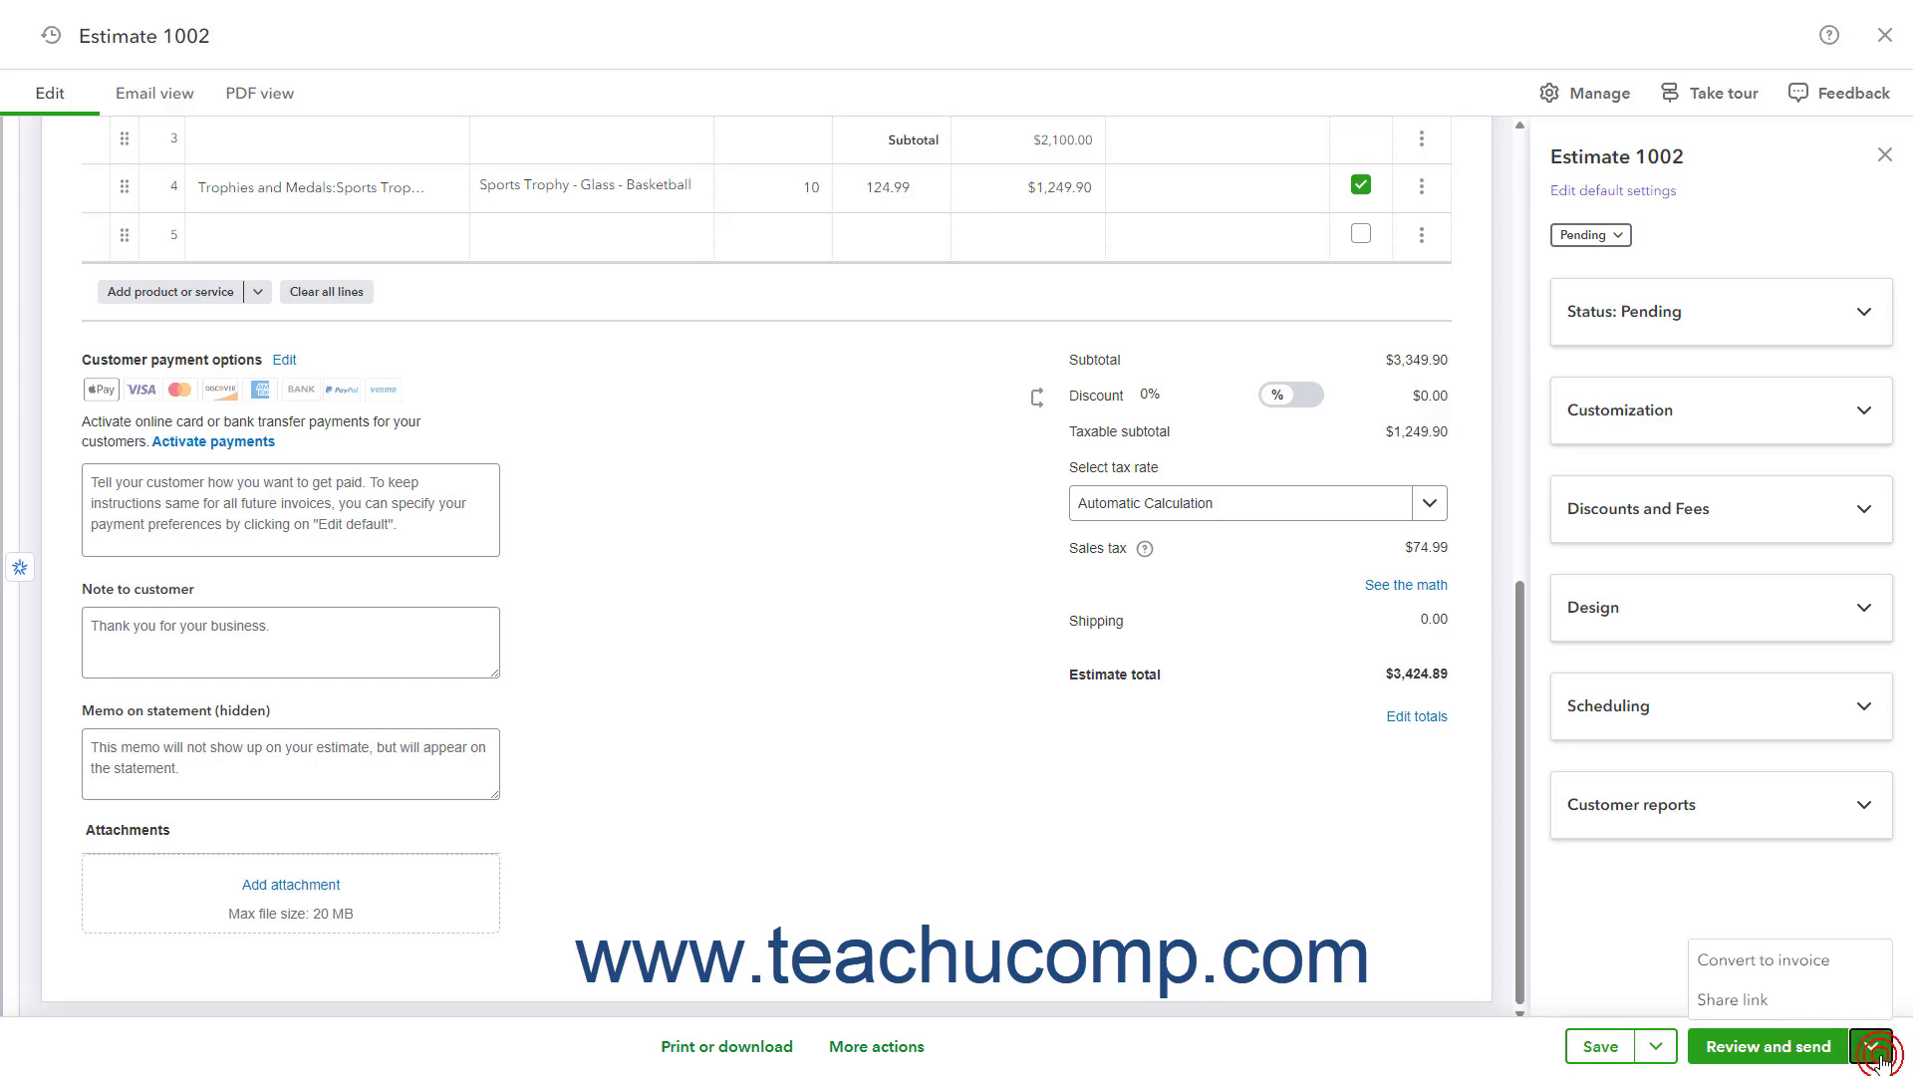
pyautogui.click(1758, 1001)
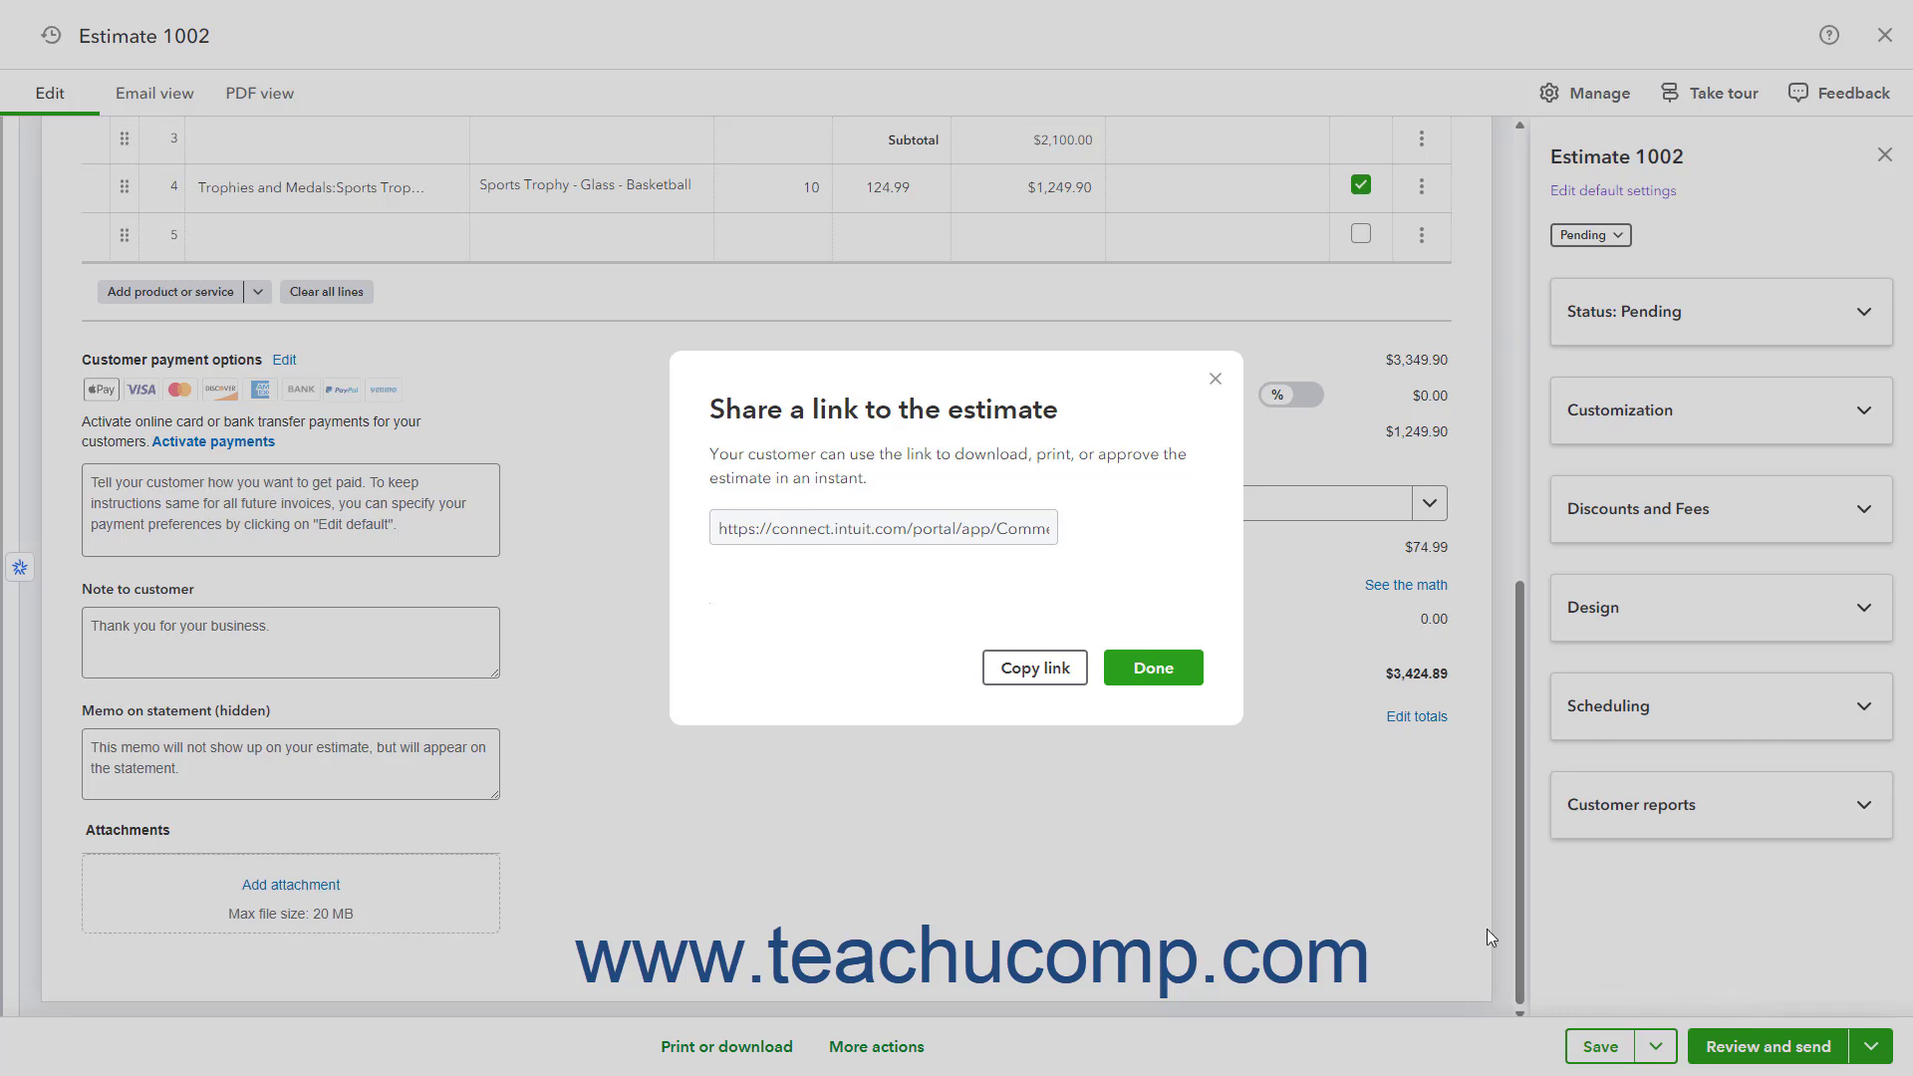
pyautogui.click(1183, 672)
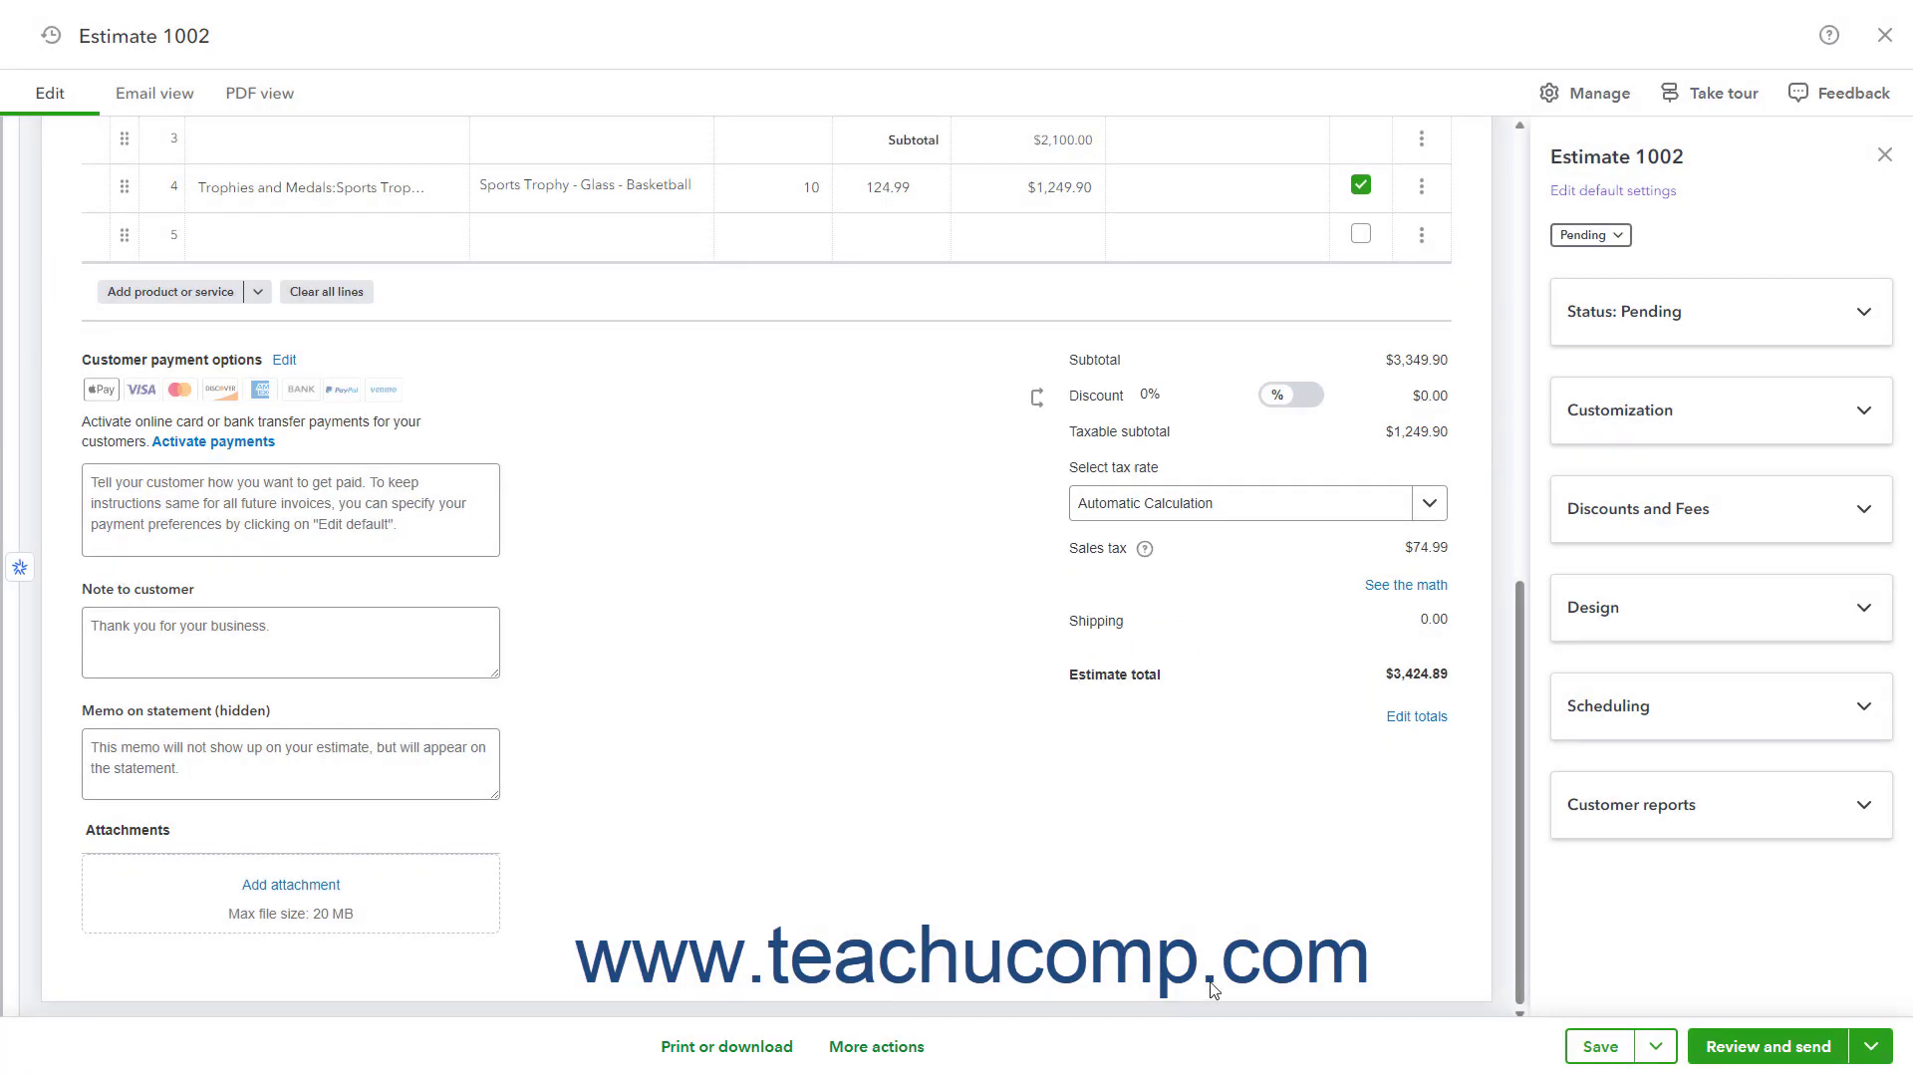
# - Save the Basketball Awards Banquet estimate and close it
pyautogui.click(1600, 1046)
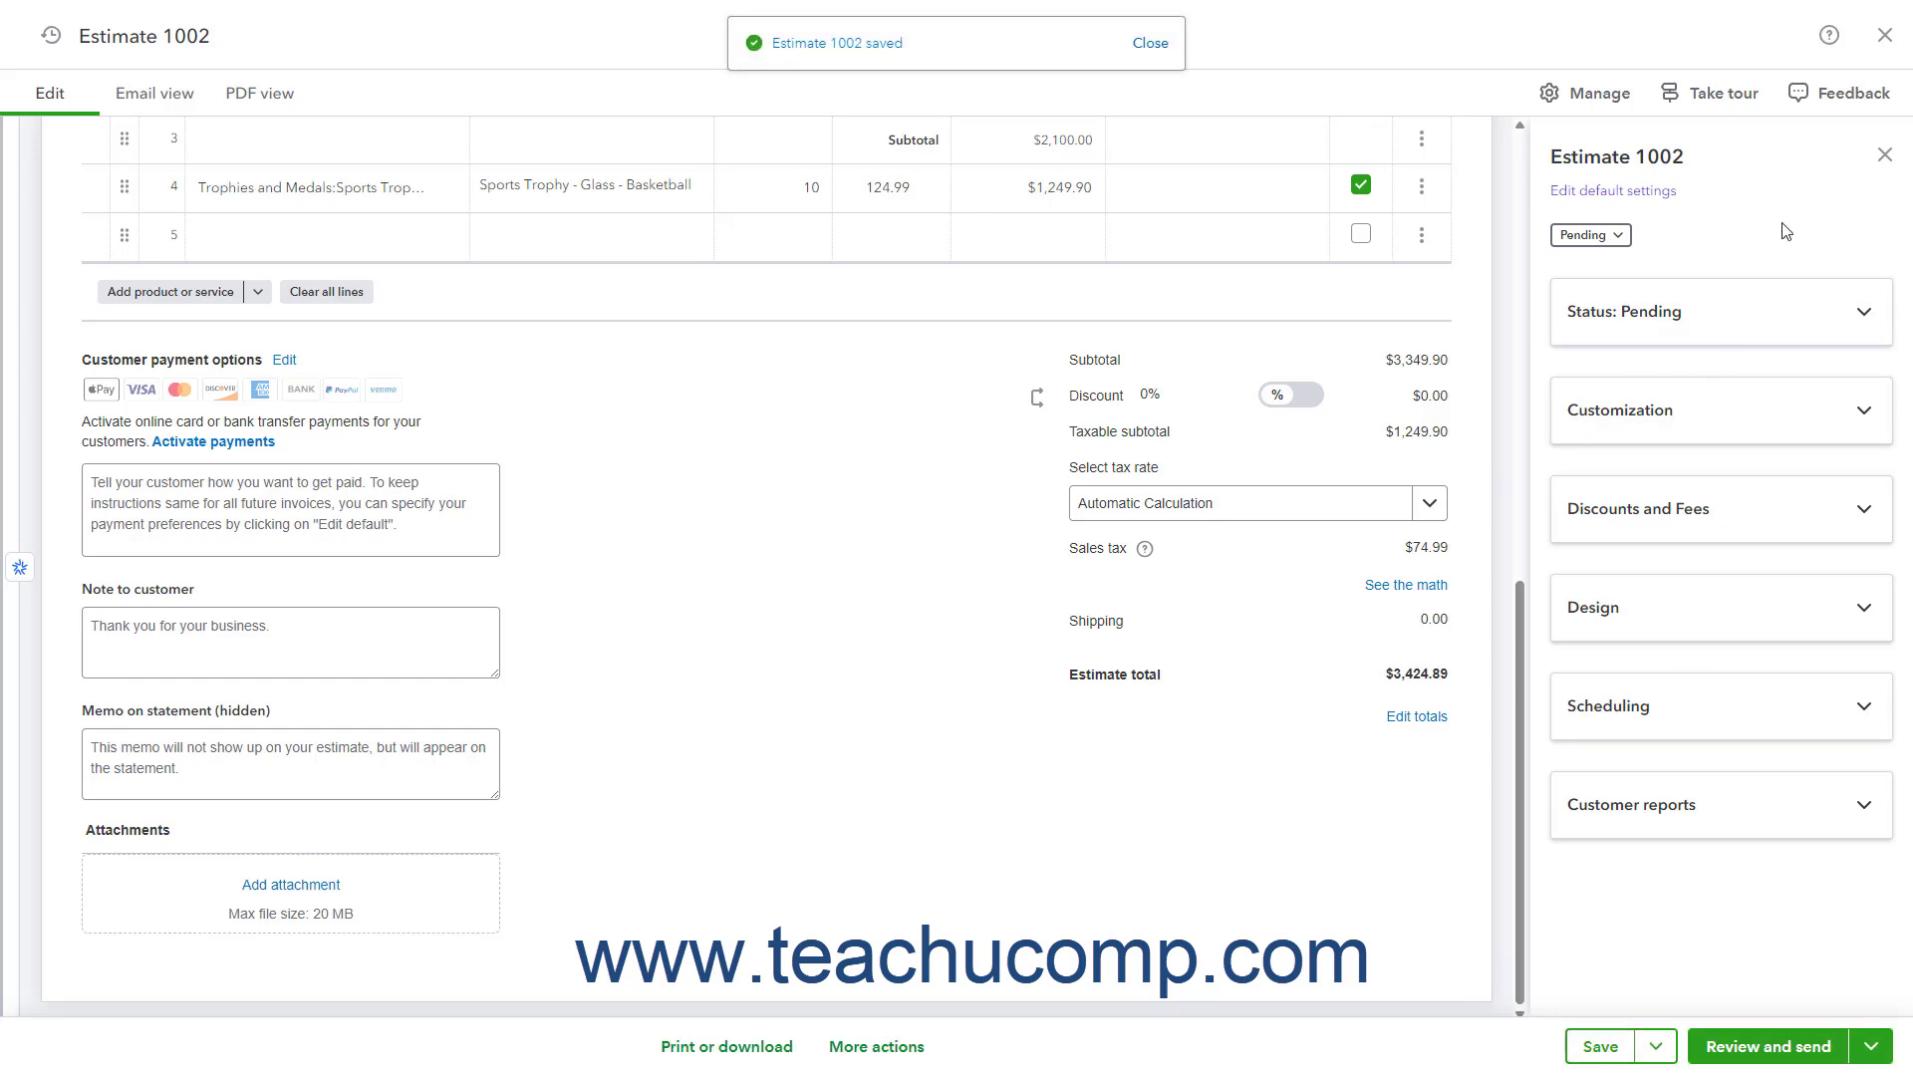
pyautogui.click(1884, 36)
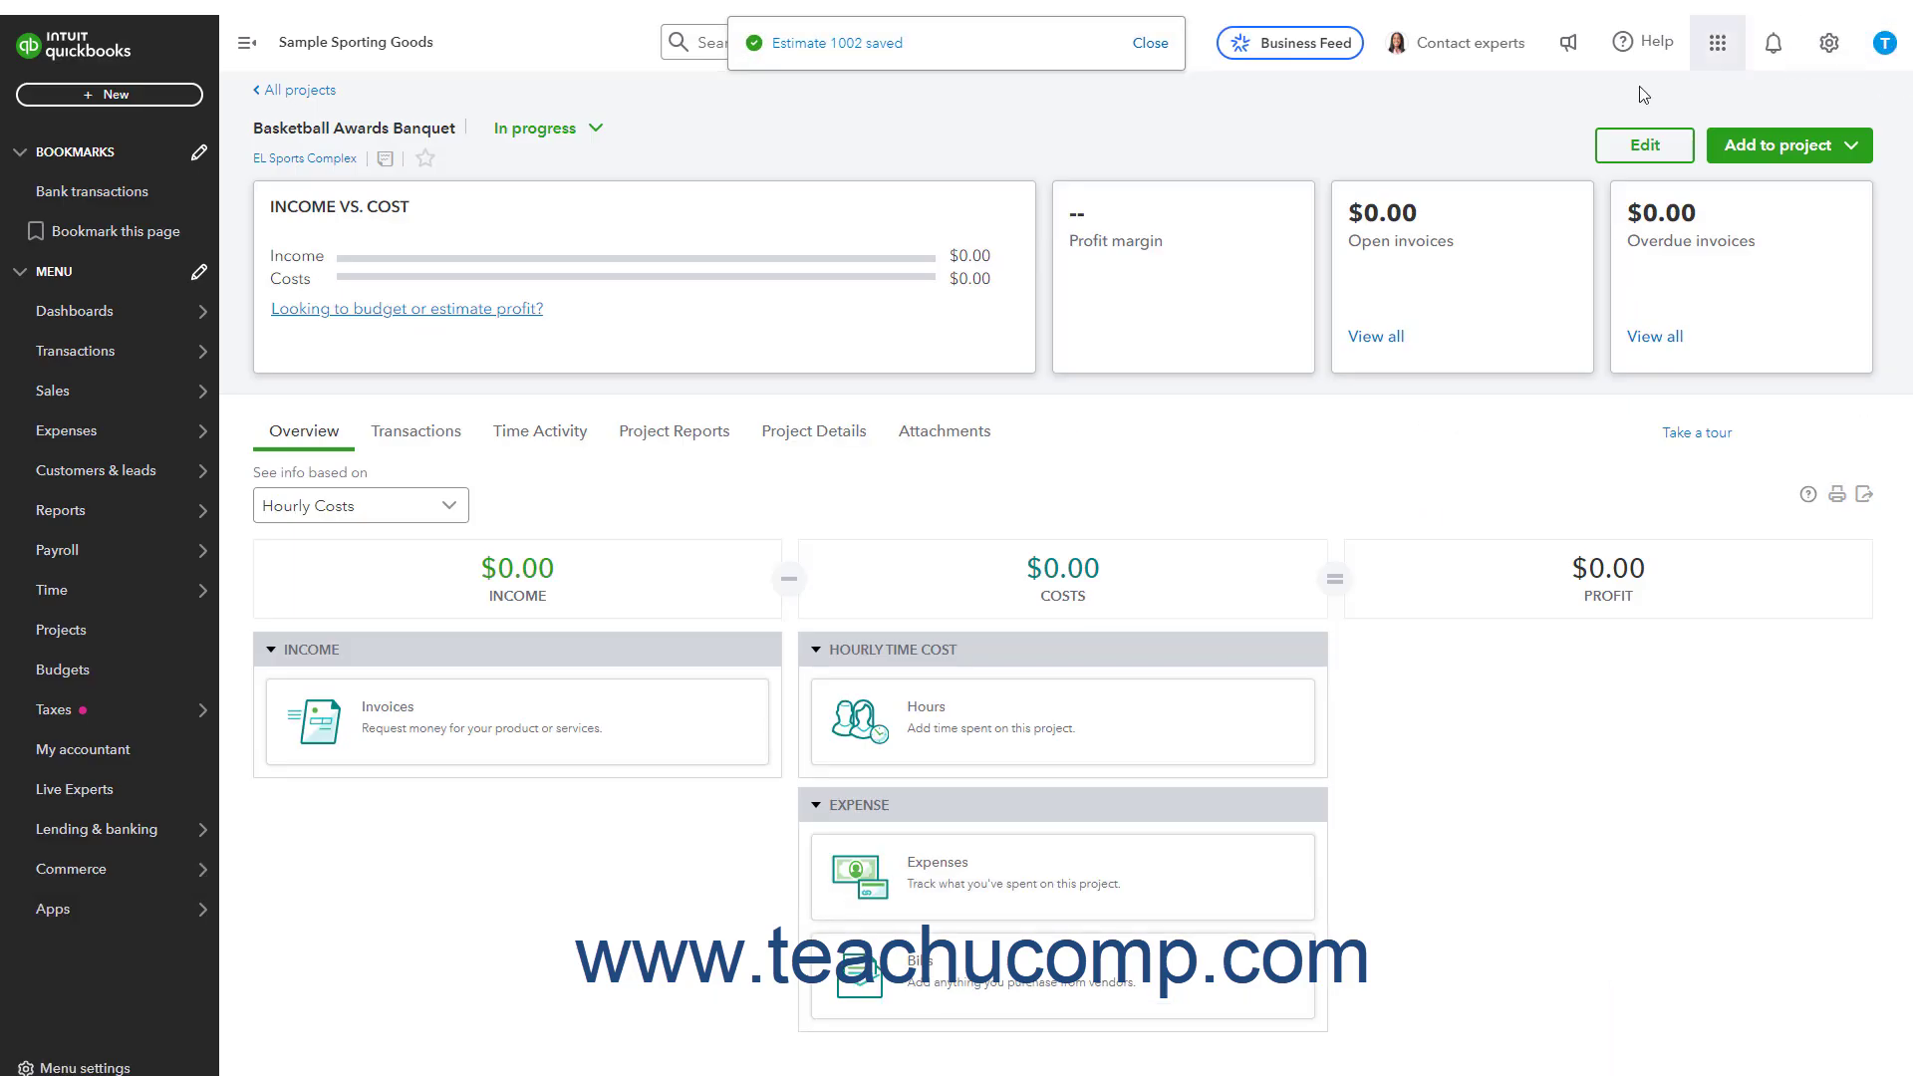
# - Find the Basketball Awards Banquet estimate in the sales estimates list, review its available actions and open it for editing
pyautogui.moveTo(164, 416)
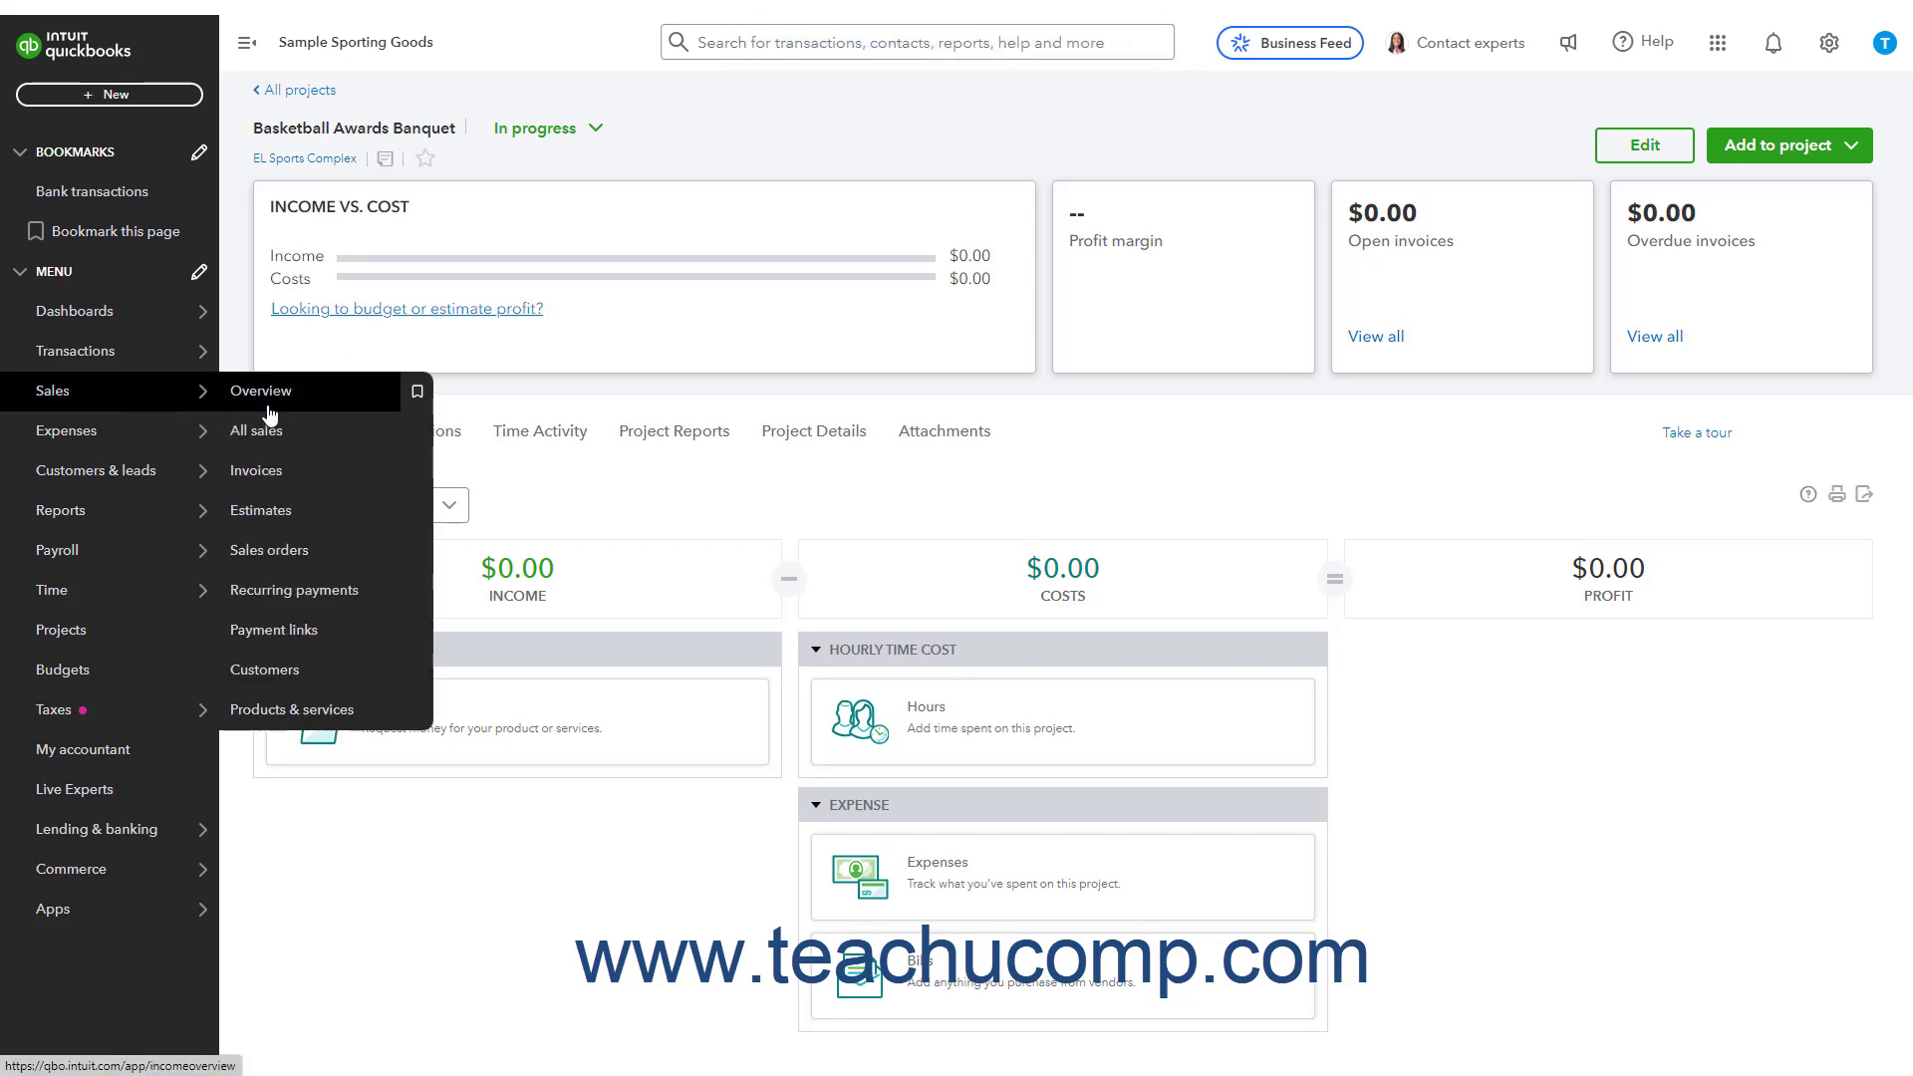
pyautogui.click(278, 525)
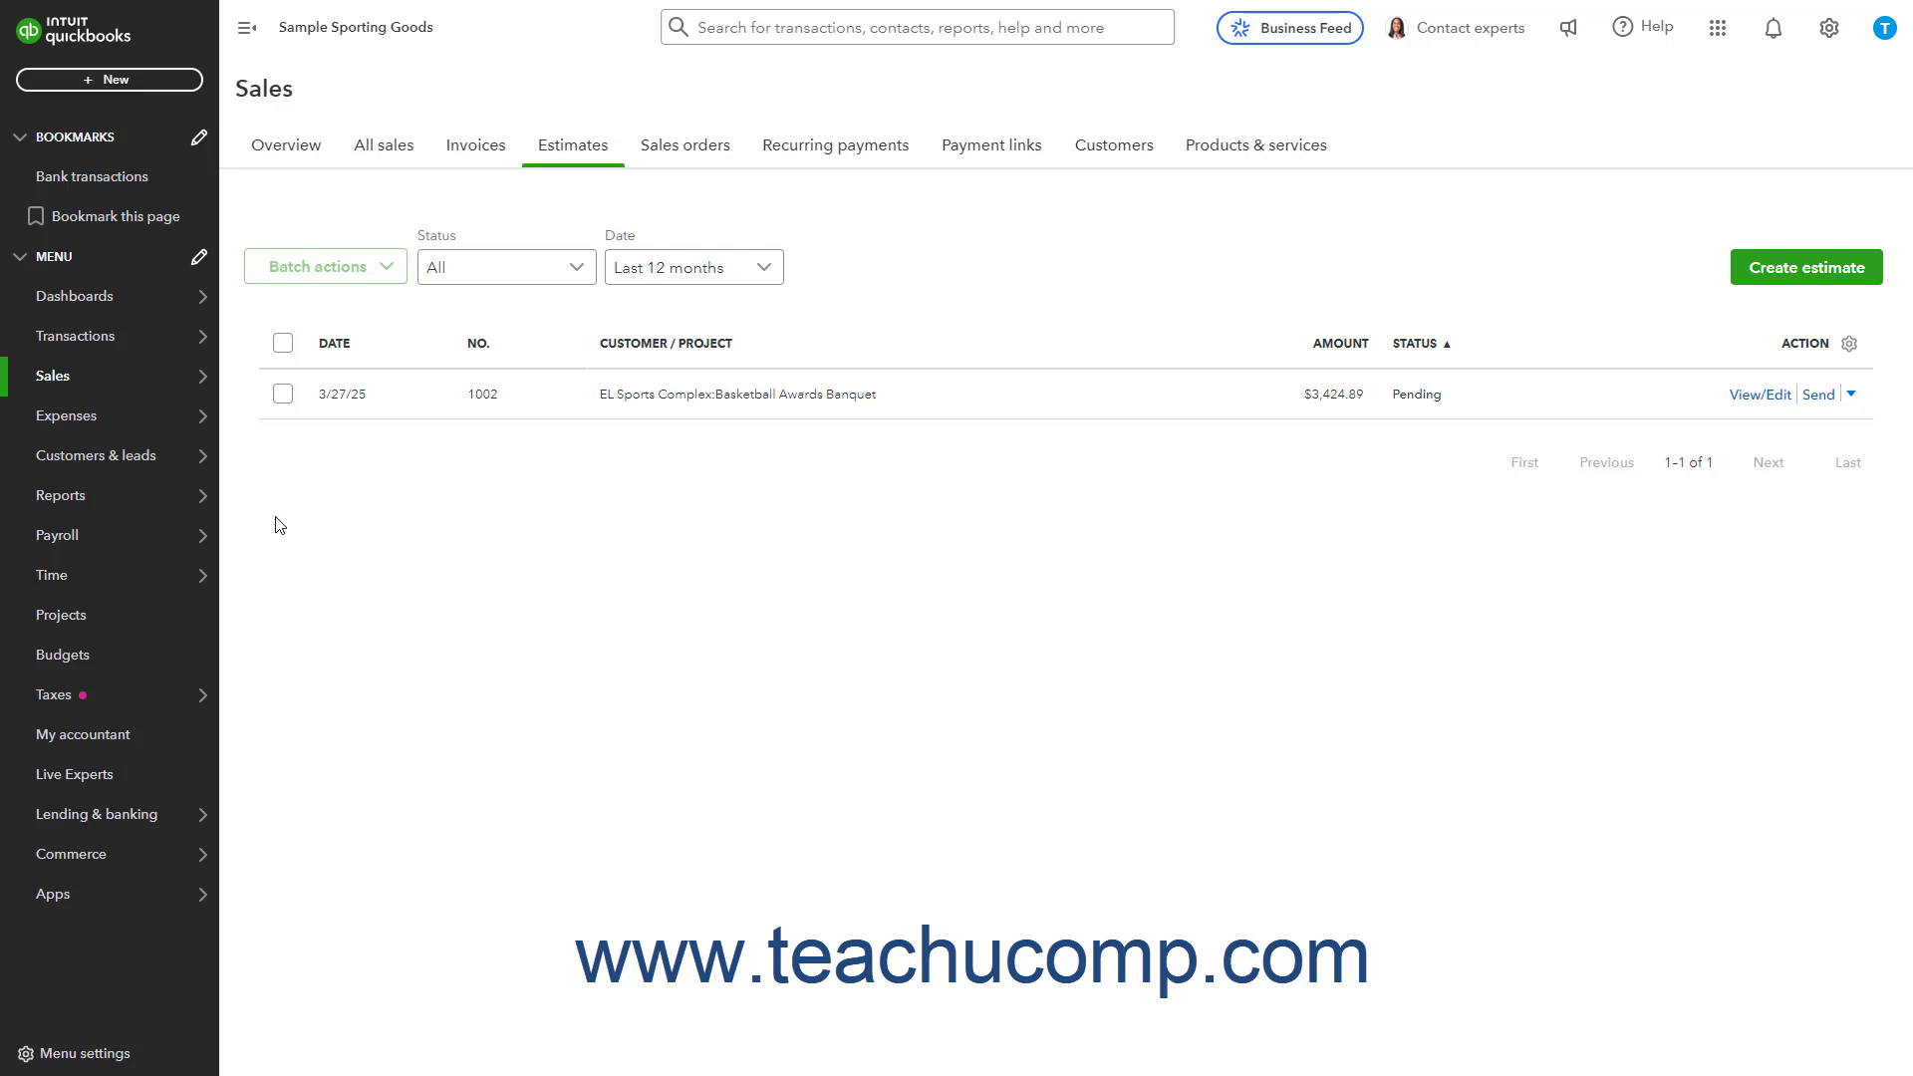
pyautogui.click(366, 403)
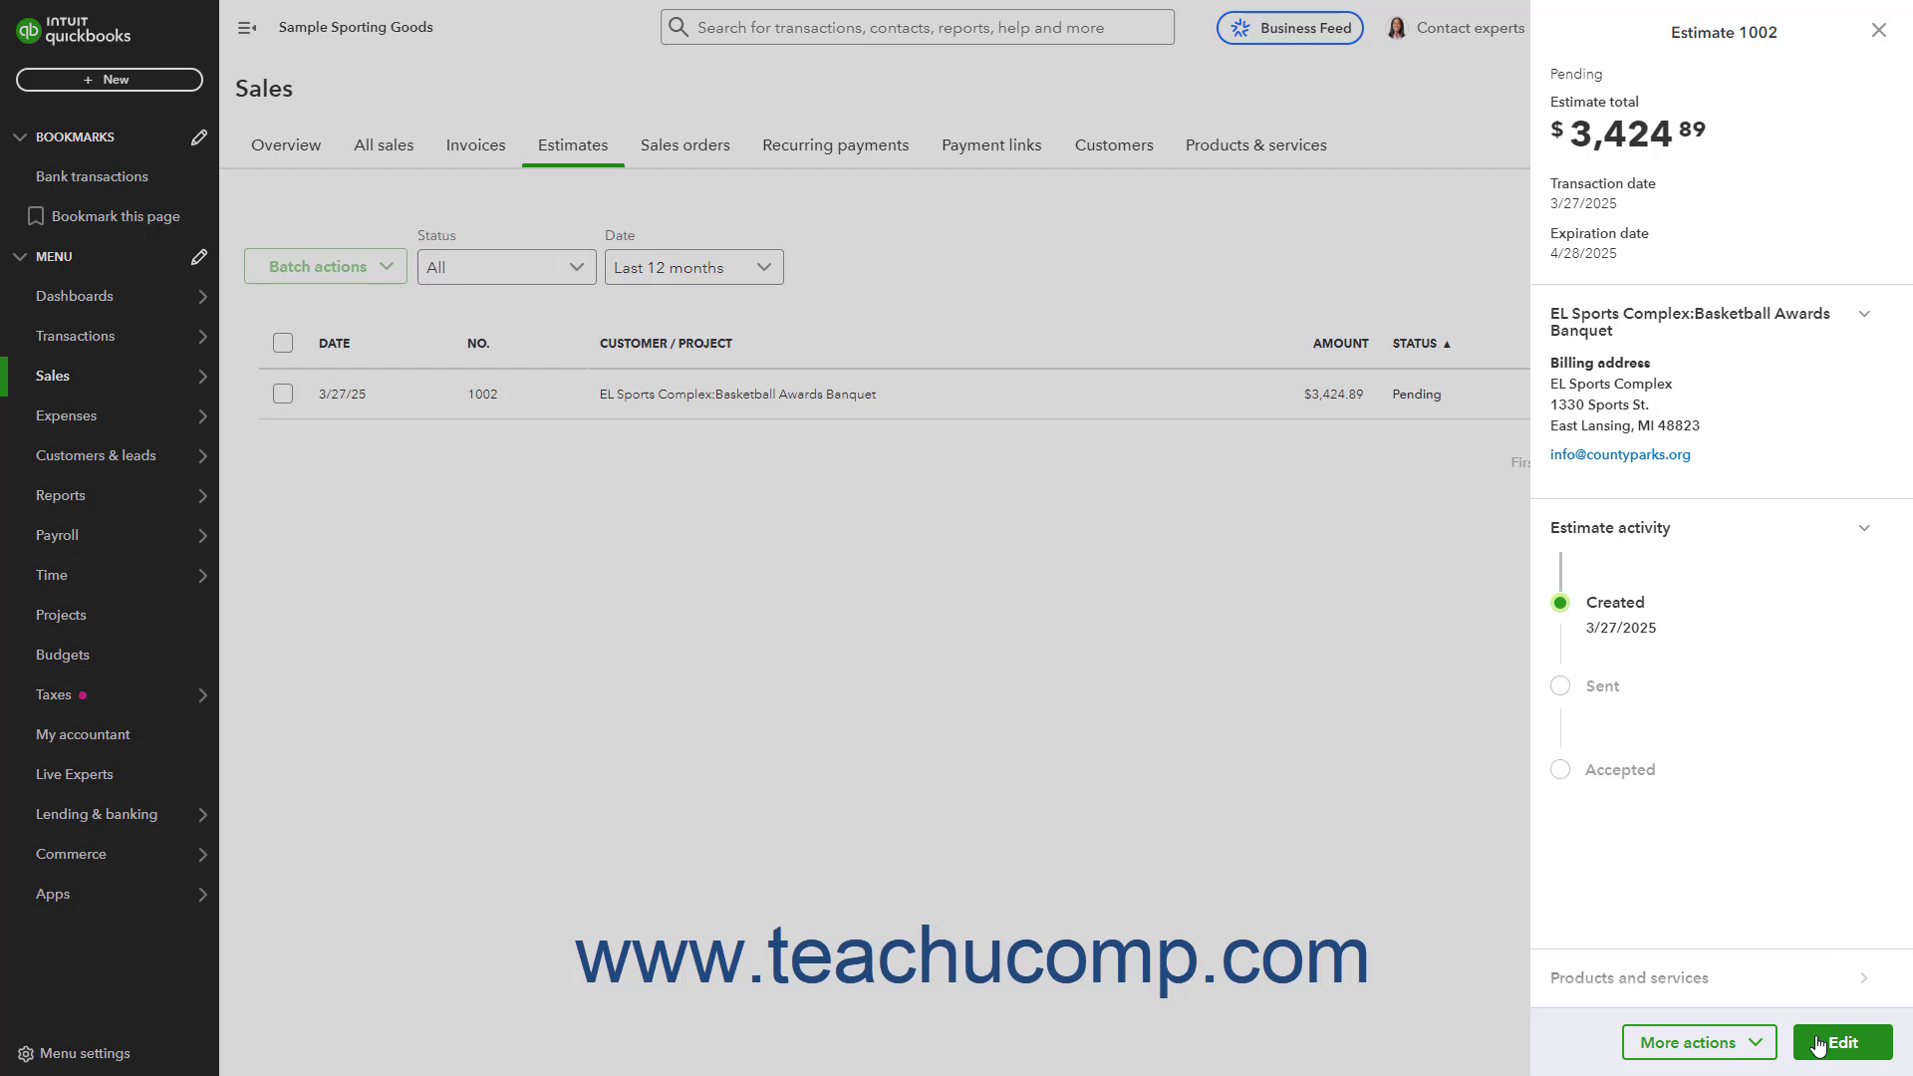
pyautogui.click(1753, 1046)
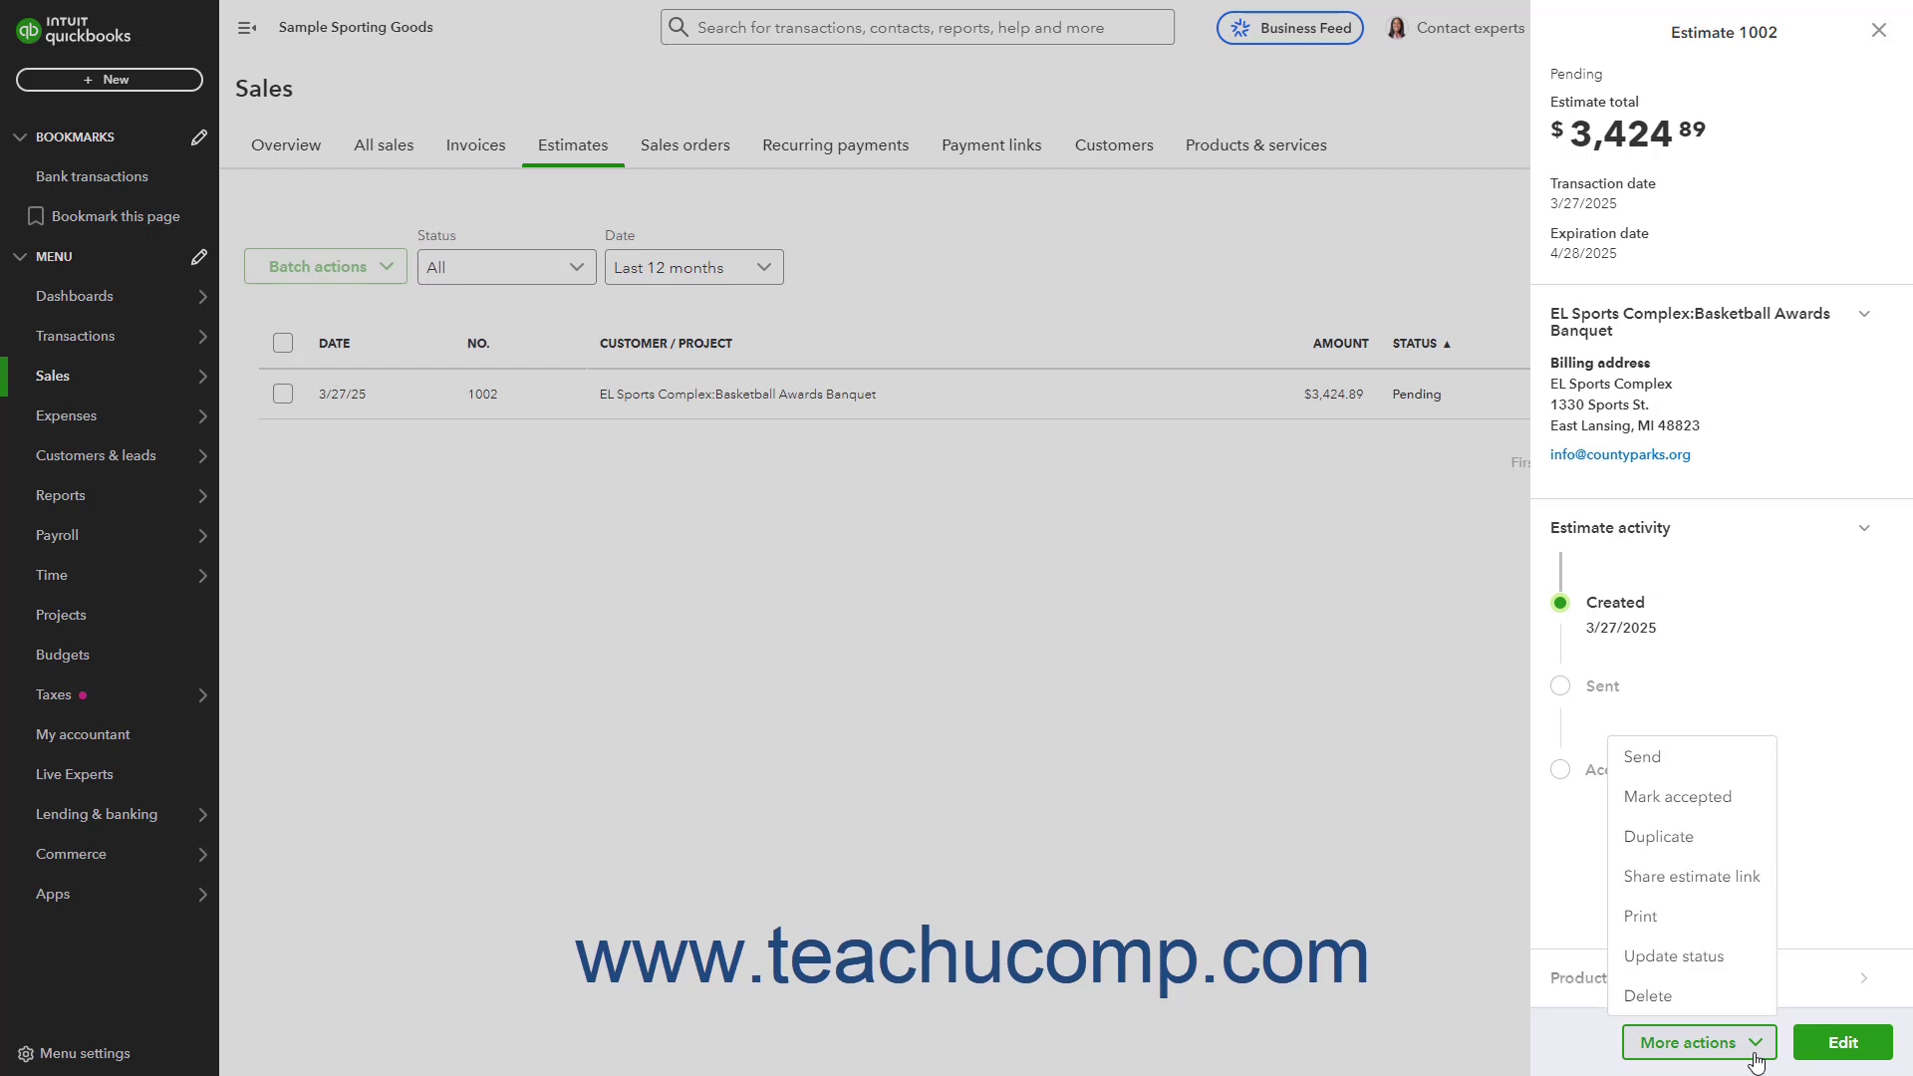
pyautogui.click(1836, 1042)
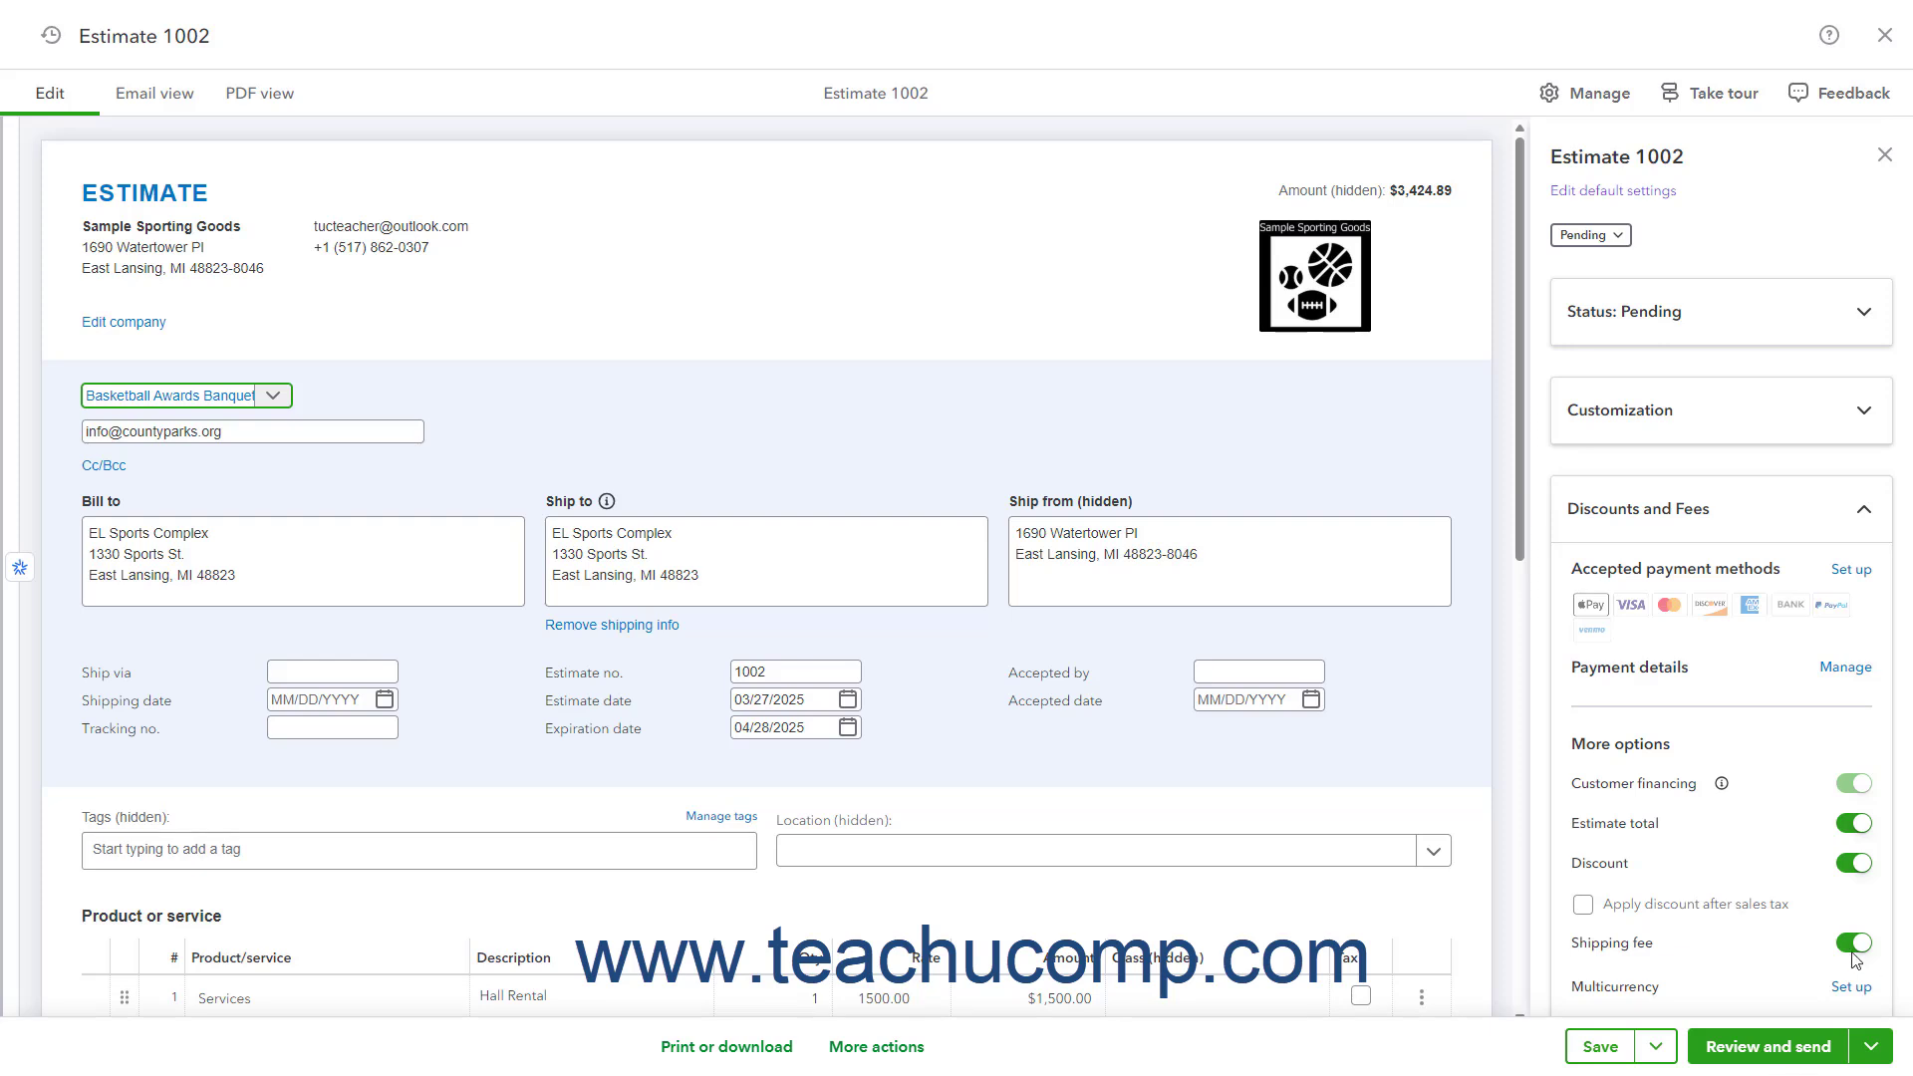
# - View the copy, delete and purchase order actions available for the open estimate, and close it
pyautogui.click(876, 1046)
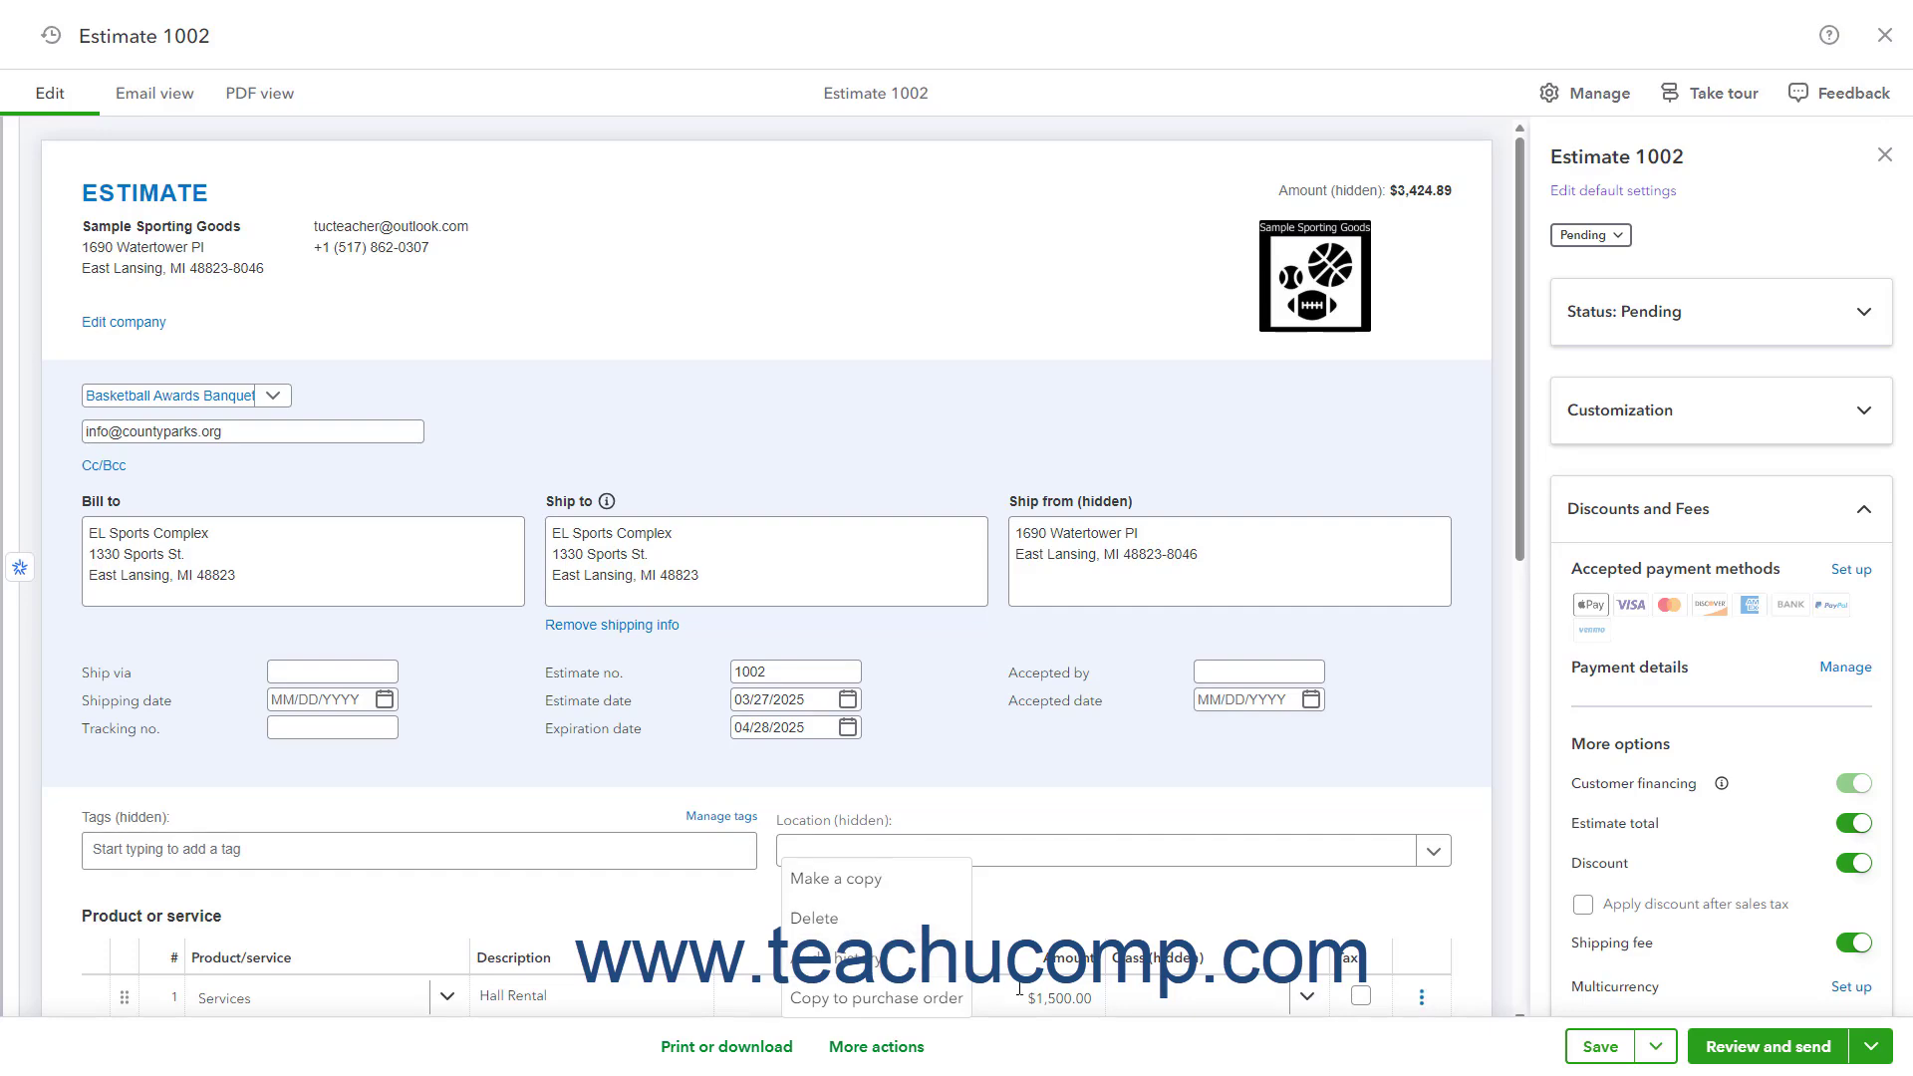
pyautogui.click(1099, 1058)
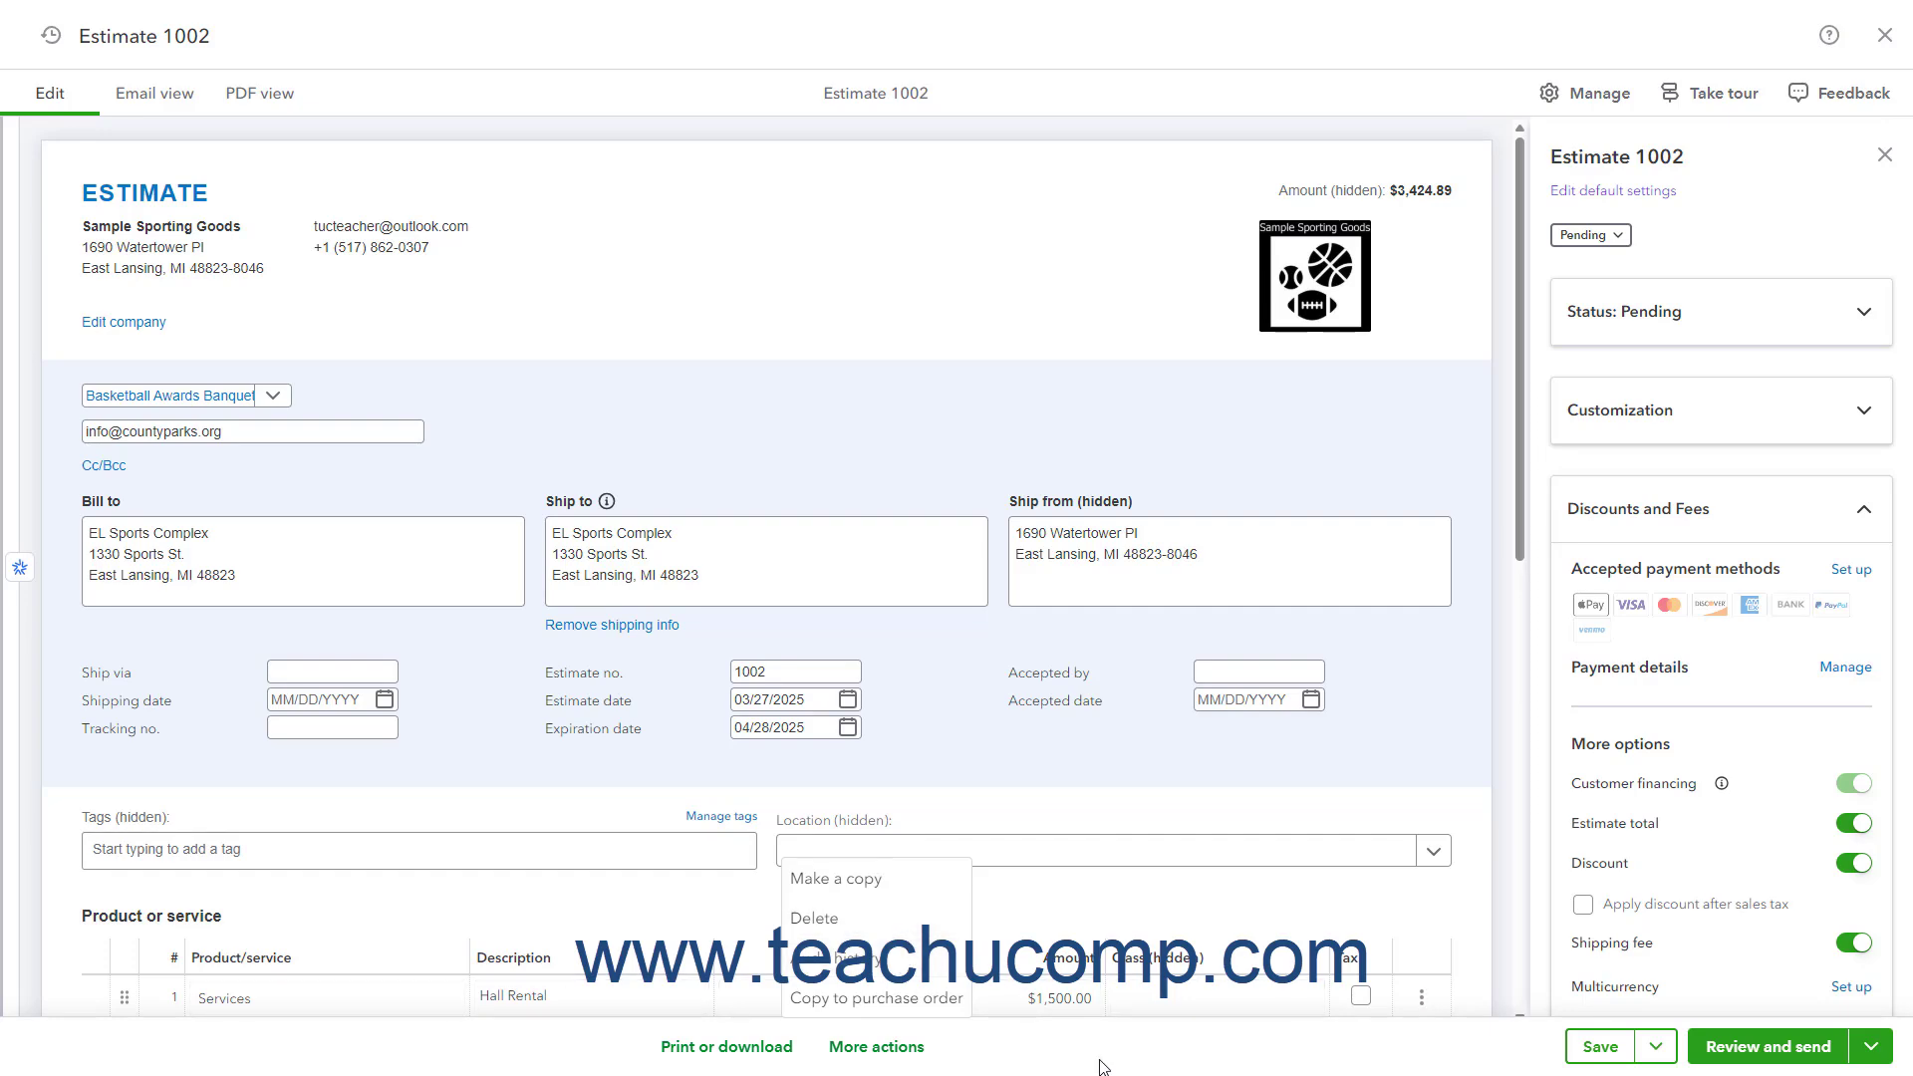
pyautogui.click(1884, 35)
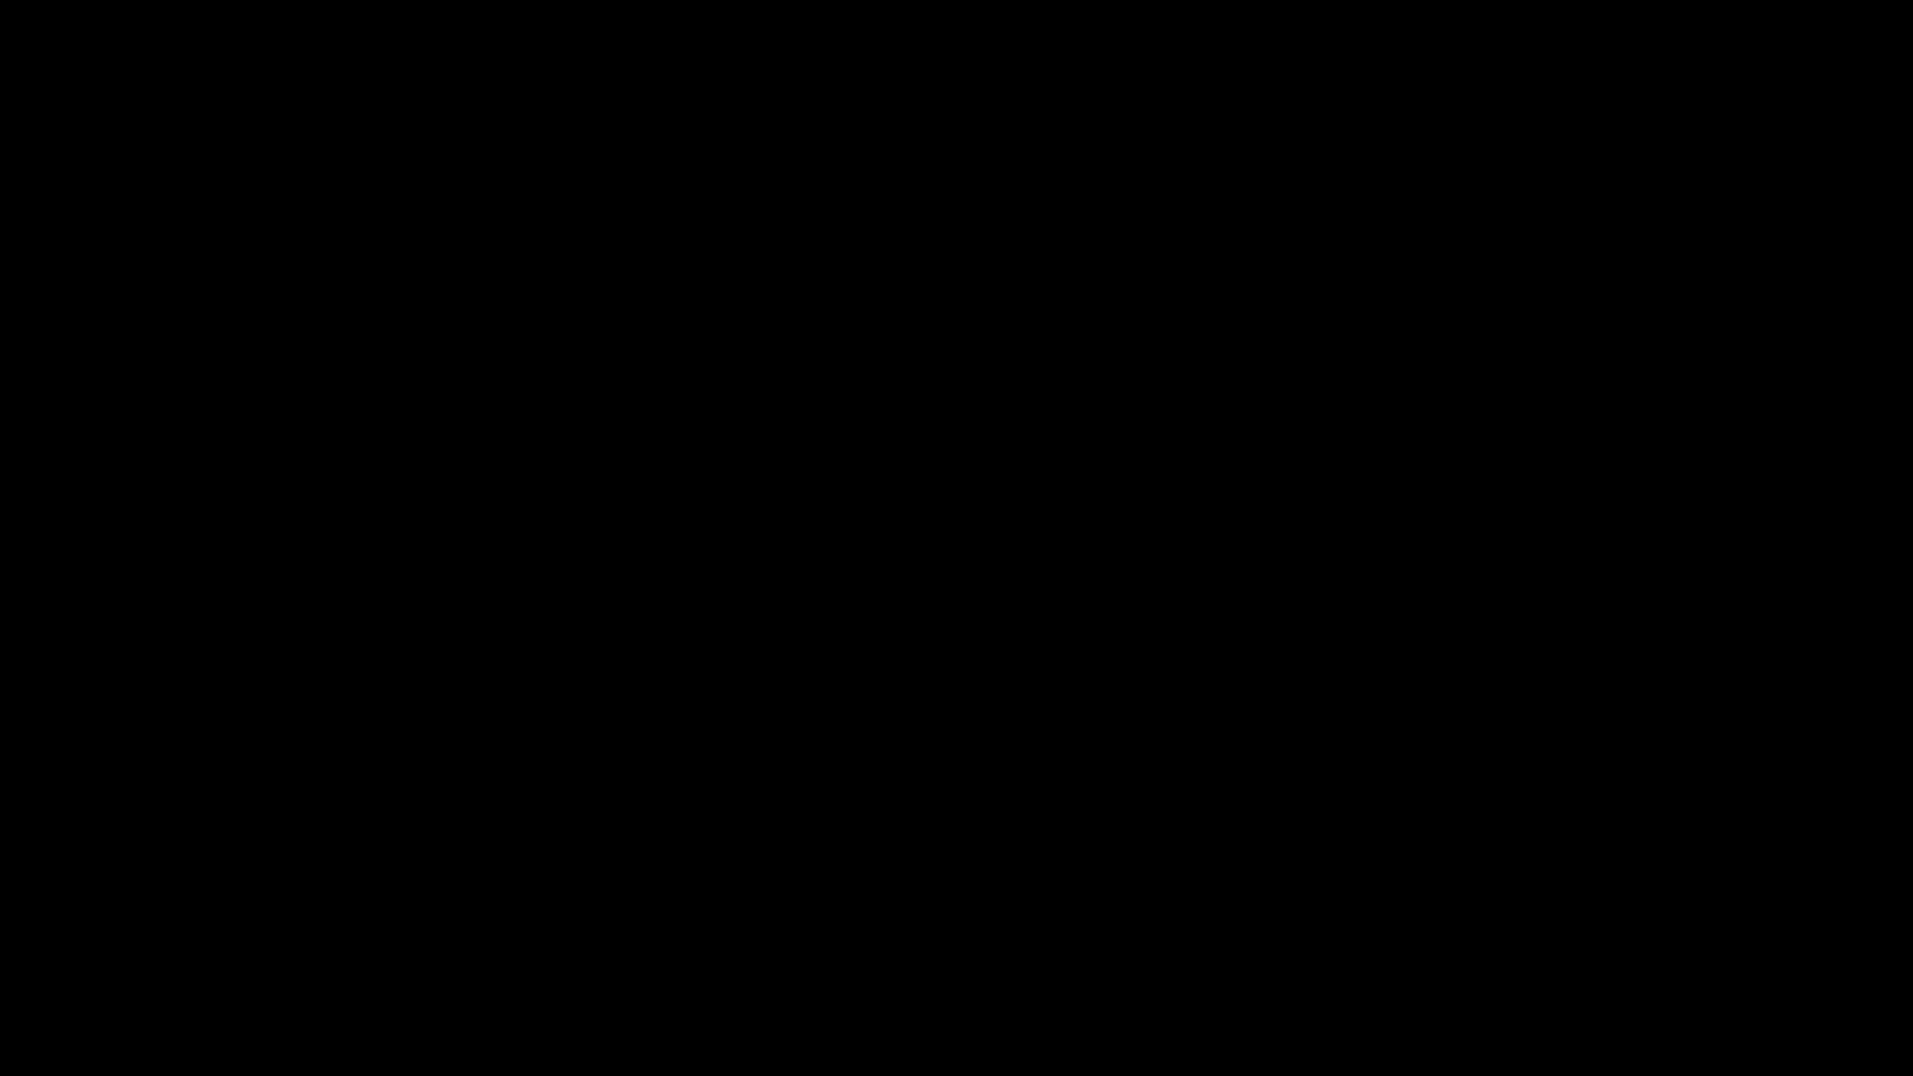